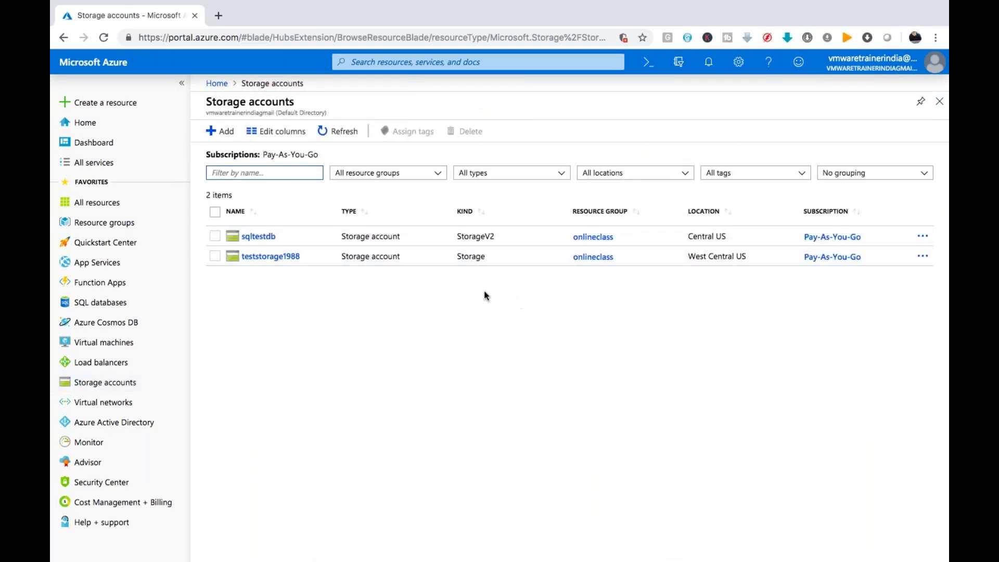
# - Open the Create storage account form from the Storage accounts page with + Add
pyautogui.click(222, 132)
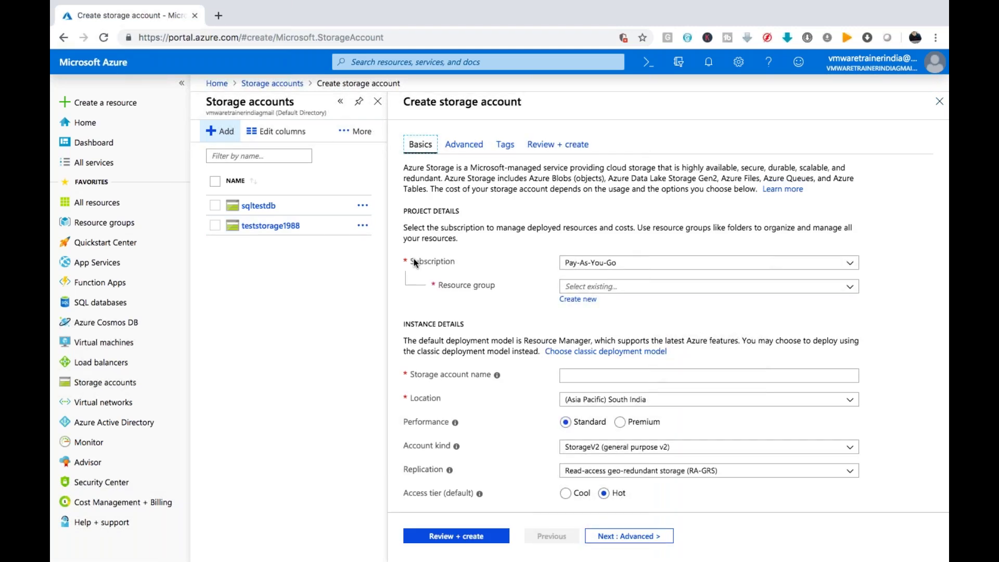
# - Put the storage account in resource group onlineclass and name it demo1988
pyautogui.click(631, 288)
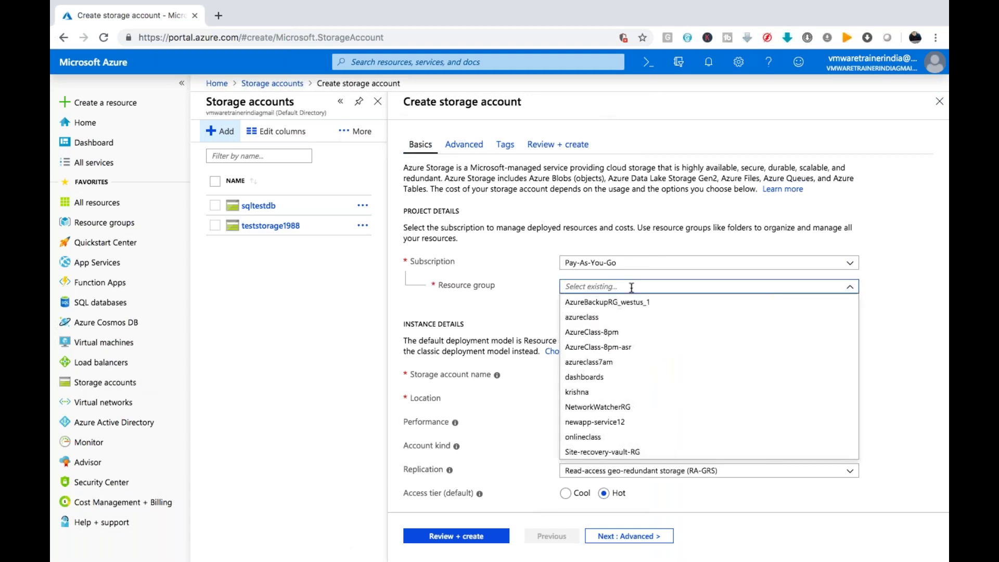
pyautogui.click(584, 437)
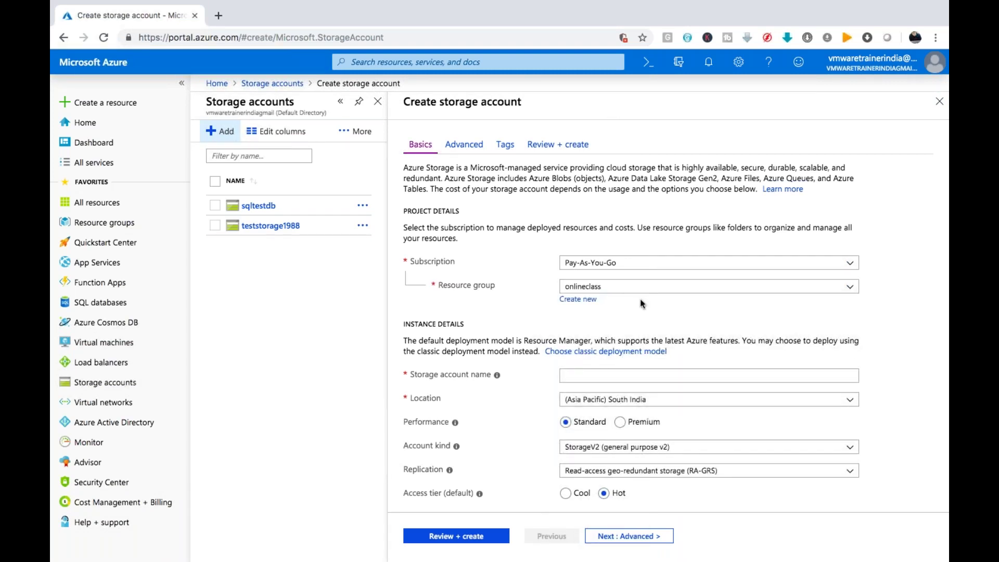
pyautogui.click(583, 374)
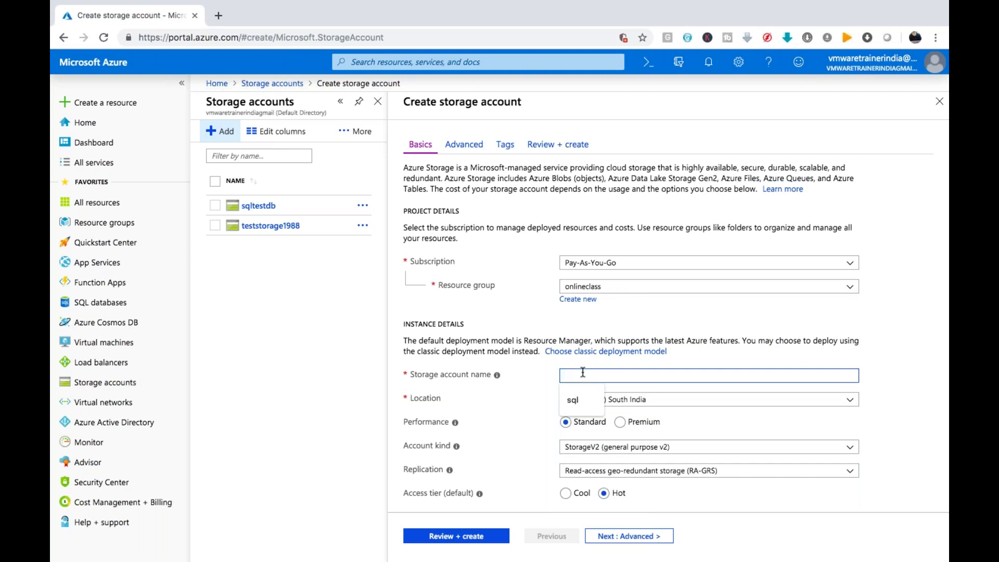
pyautogui.write('demo')
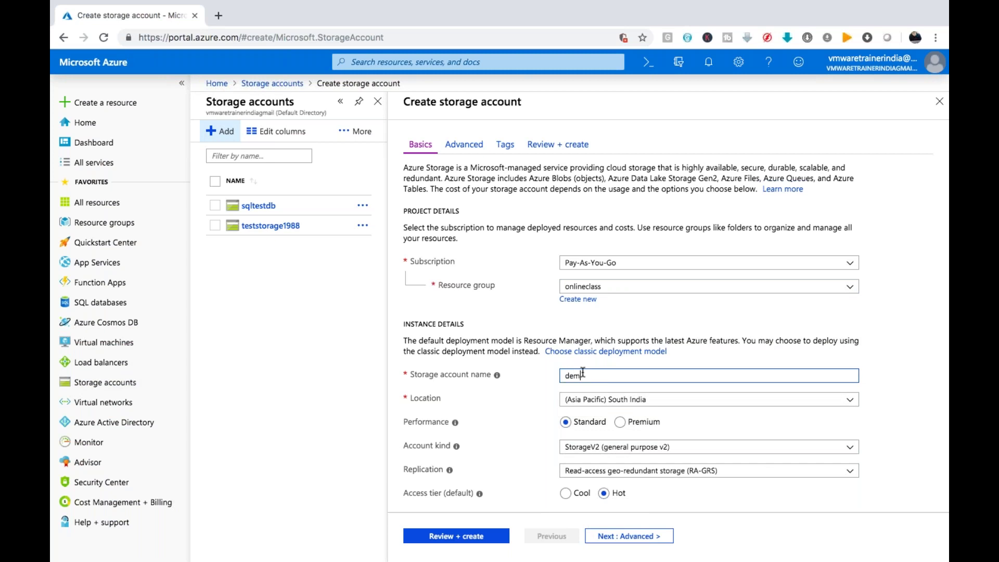
pyautogui.write('storage')
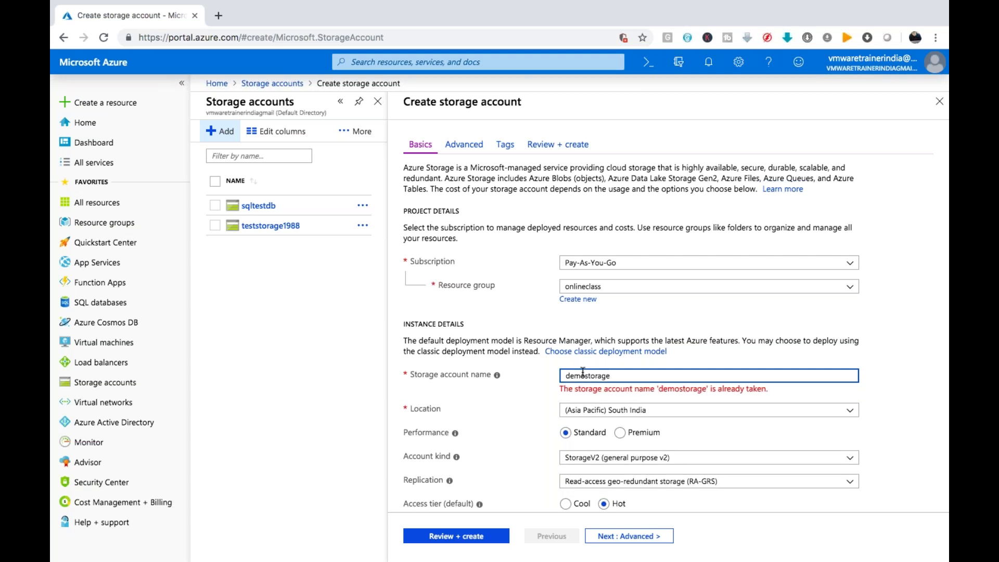
pyautogui.press('BackSpace')
pyautogui.press('BackSpace')
pyautogui.press('BackSpace')
pyautogui.press('BackSpace')
pyautogui.press('BackSpace')
pyautogui.press('BackSpace')
pyautogui.press('BackSpace')
pyautogui.write('1988')
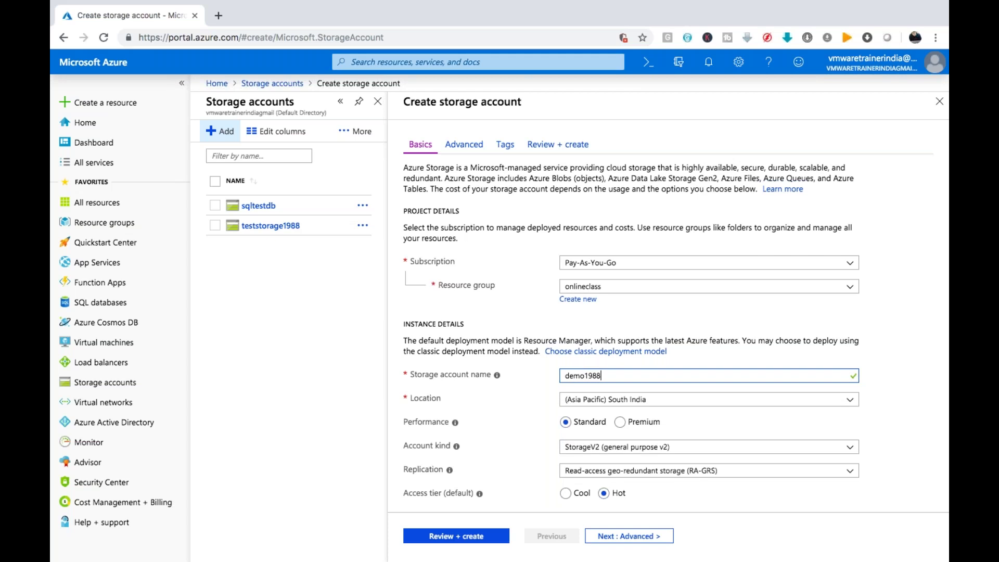
pyautogui.click(693, 399)
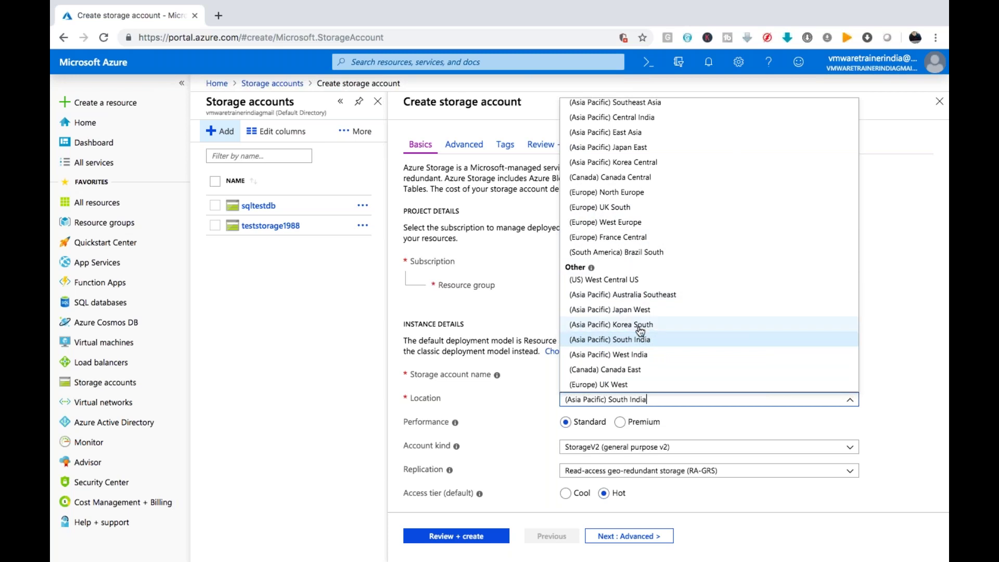
# - Choose (US) West Central US as the storage account's location
pyautogui.click(640, 279)
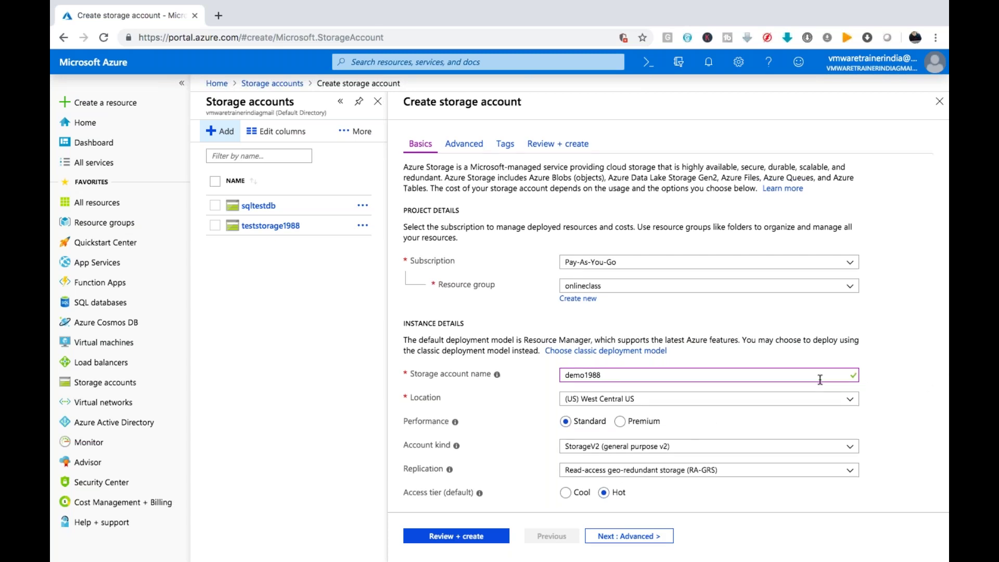
pyautogui.scroll(-1, 500, 443)
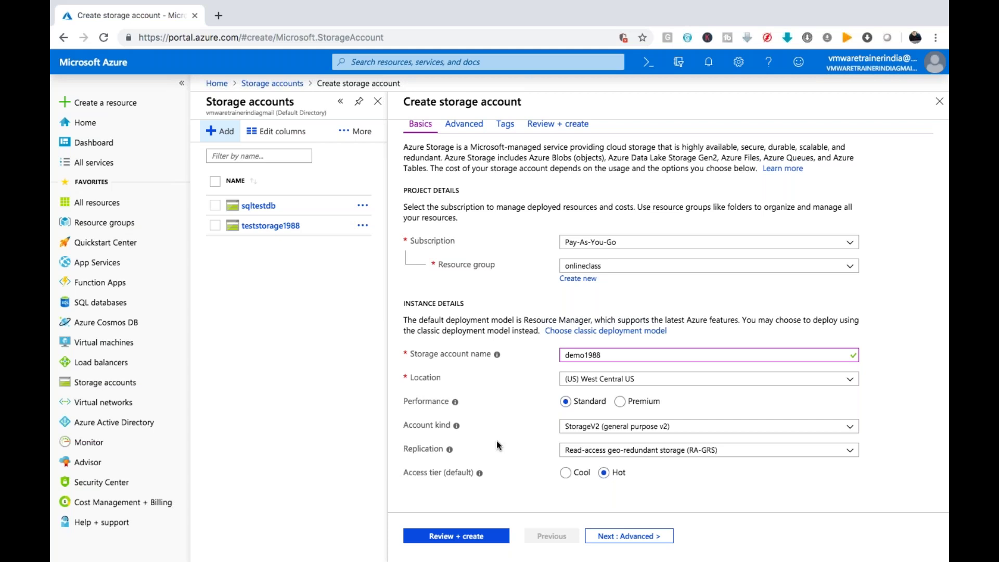
pyautogui.click(715, 430)
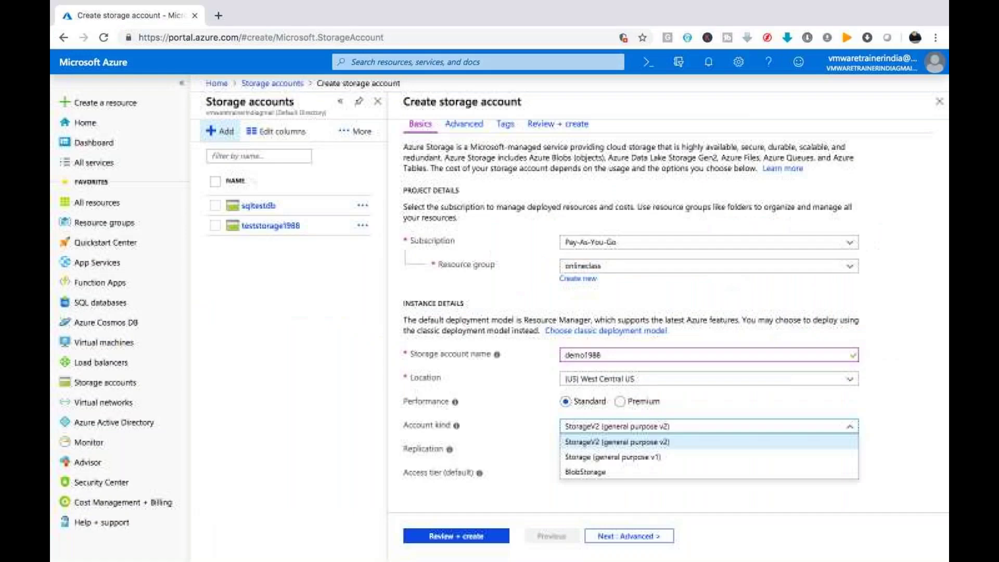
pyautogui.click(629, 428)
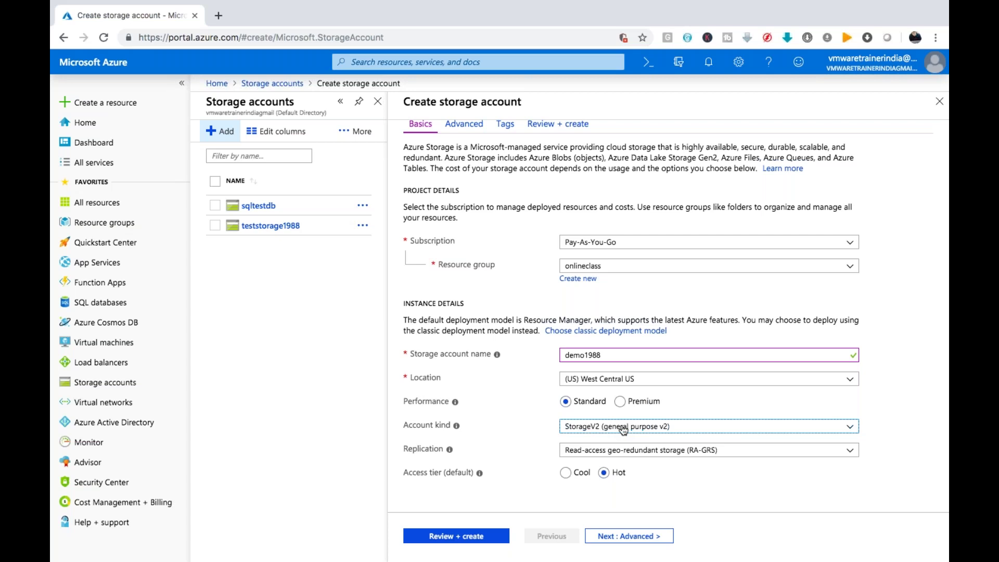
# - Change the account kind to Storage (general purpose v1)
pyautogui.click(673, 431)
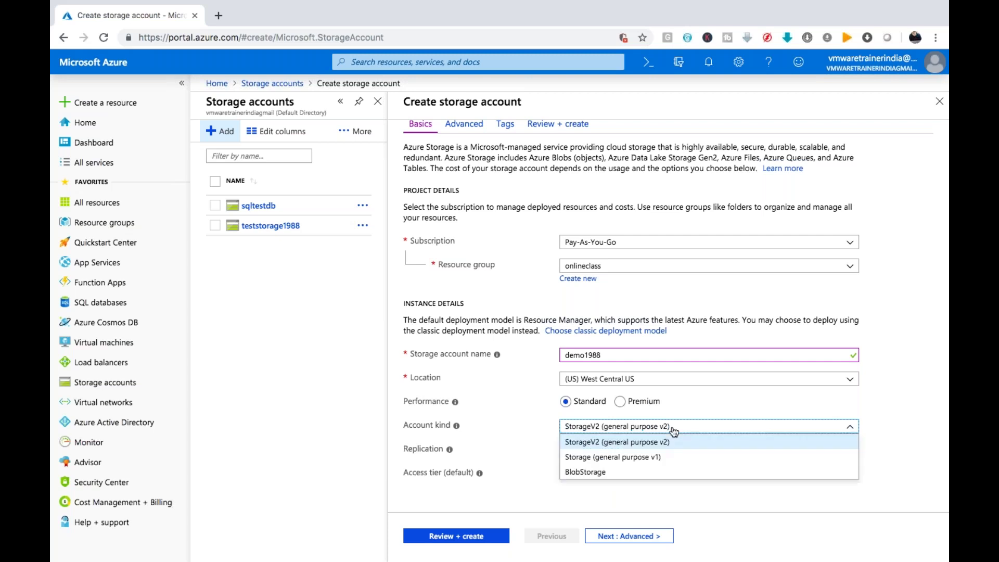
pyautogui.click(622, 456)
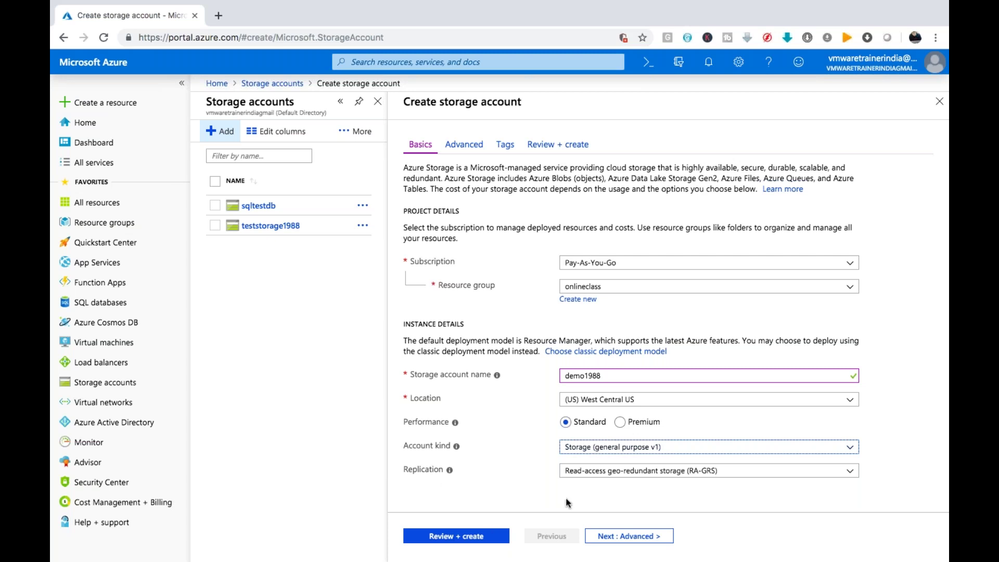
pyautogui.click(640, 471)
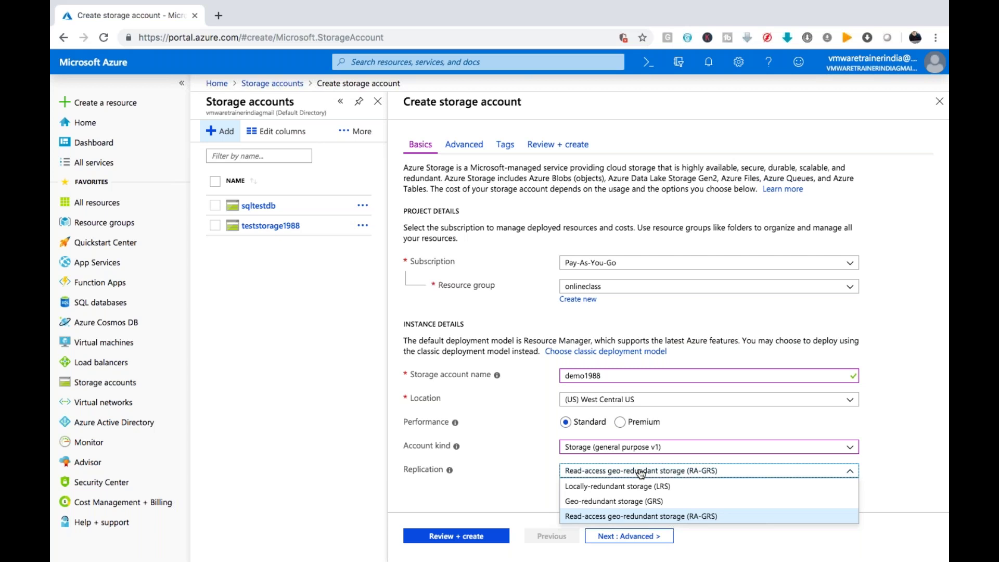
# - Set replication to Locally-redundant storage (LRS) and validate the settings in Review + create
pyautogui.click(632, 488)
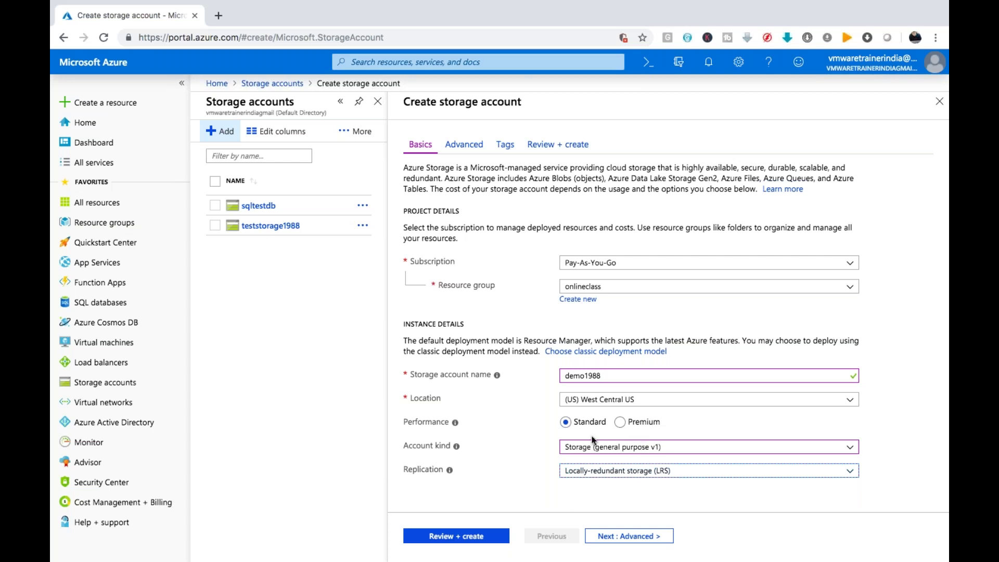
pyautogui.click(457, 536)
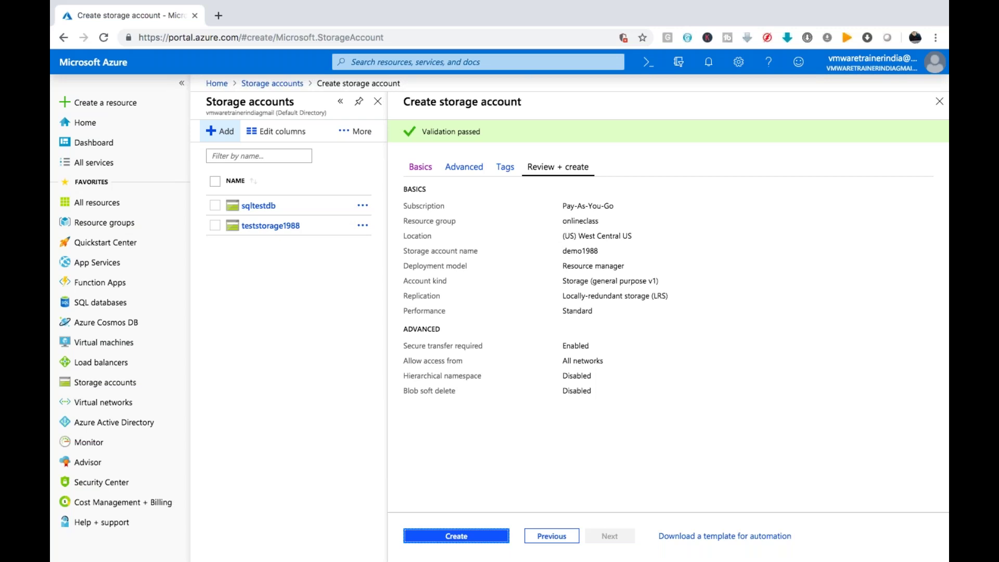
# - Create demo1988 and wait until the deployment overview reports it complete
pyautogui.press('Return')
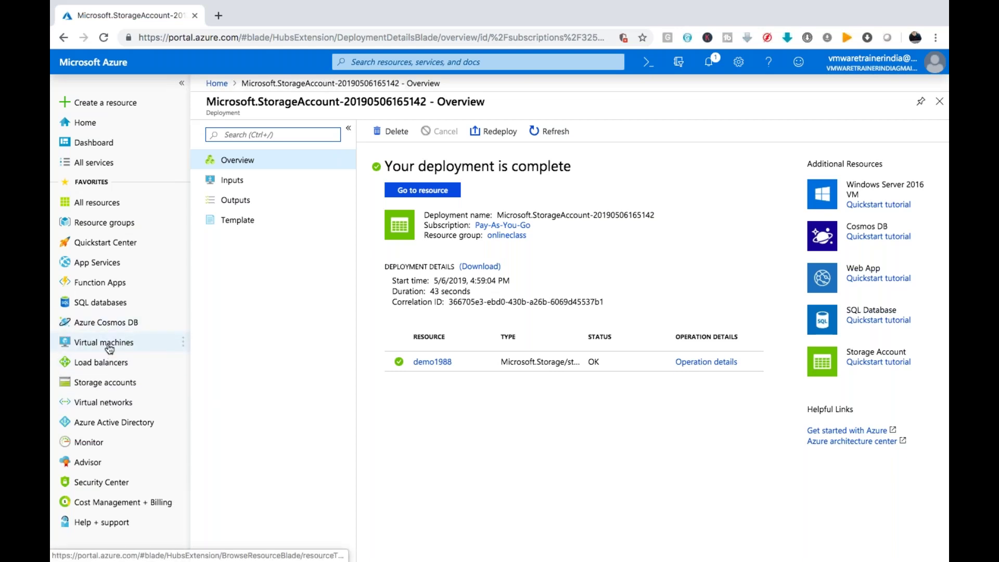
# - Open demo1988 from the Storage accounts list
pyautogui.click(100, 384)
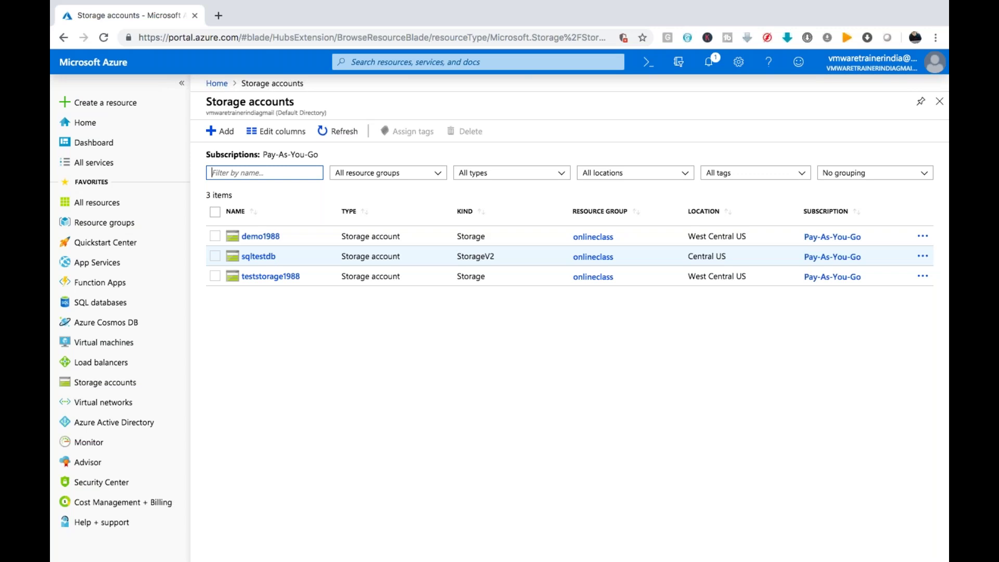
pyautogui.click(260, 237)
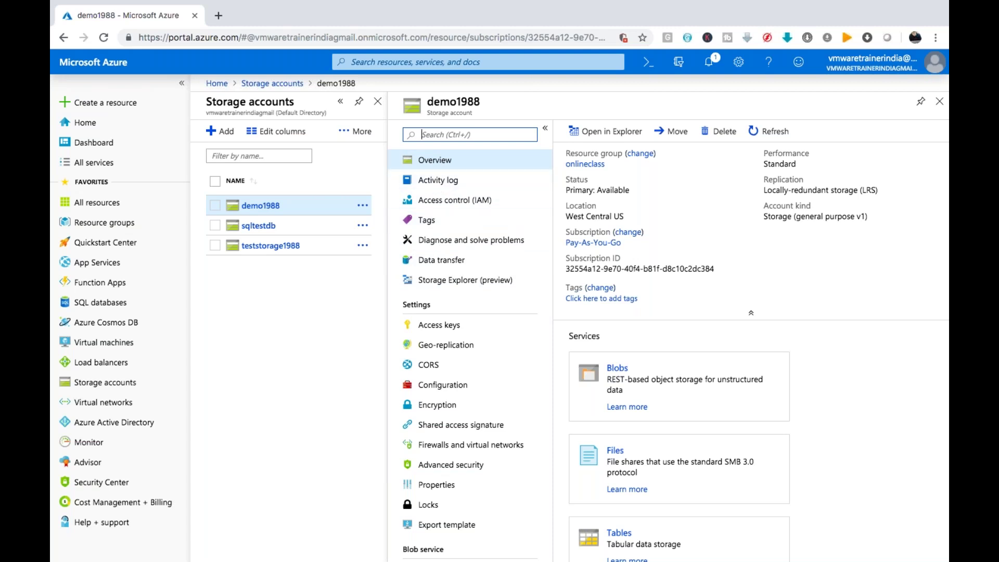
# - Look over demo1988's Services cards, then switch to the desktop and open GoToMeeting's dock menu
pyautogui.scroll(-1, 461, 386)
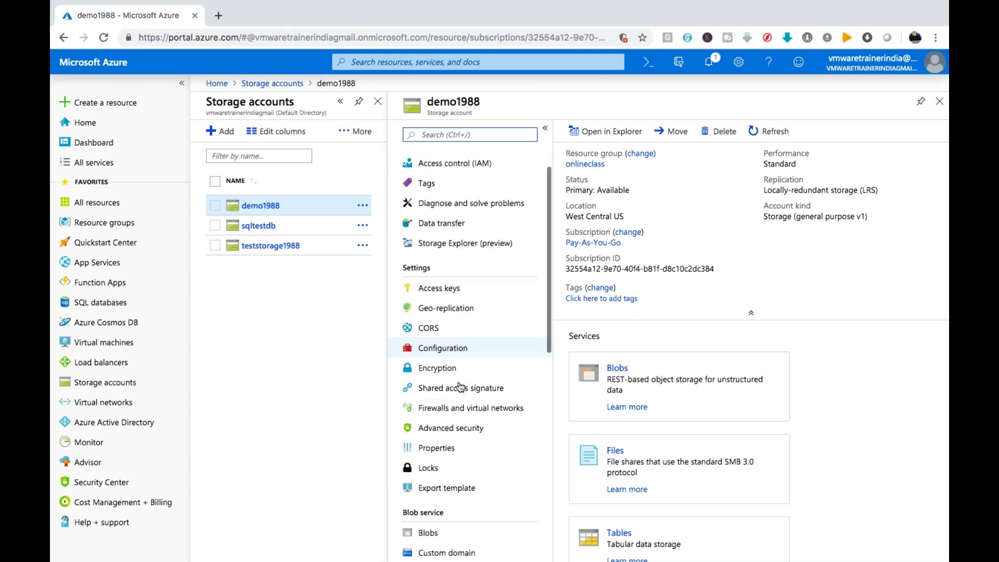
pyautogui.scroll(-3, 694, 363)
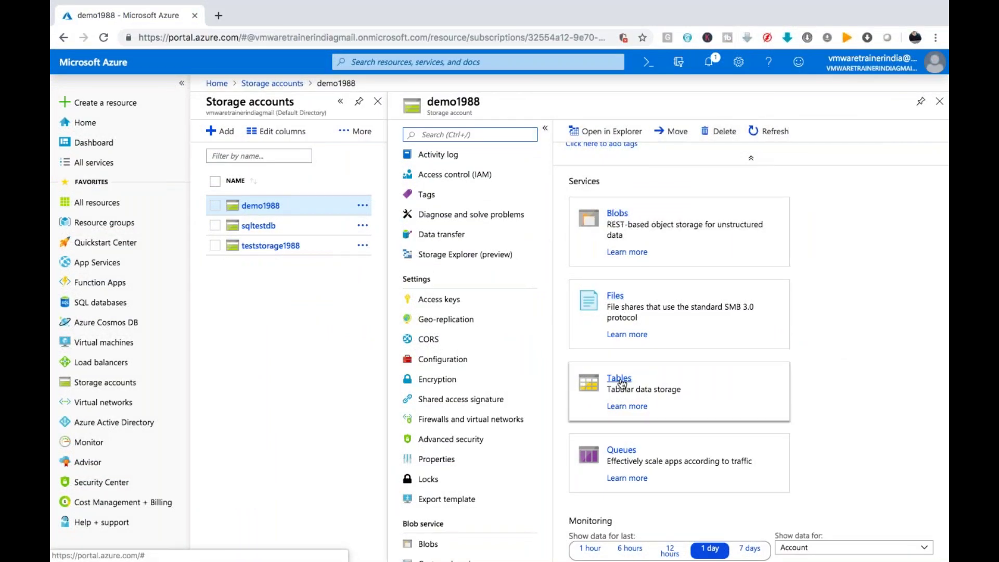
pyautogui.scroll(-2, 631, 452)
pyautogui.scroll(2, 631, 452)
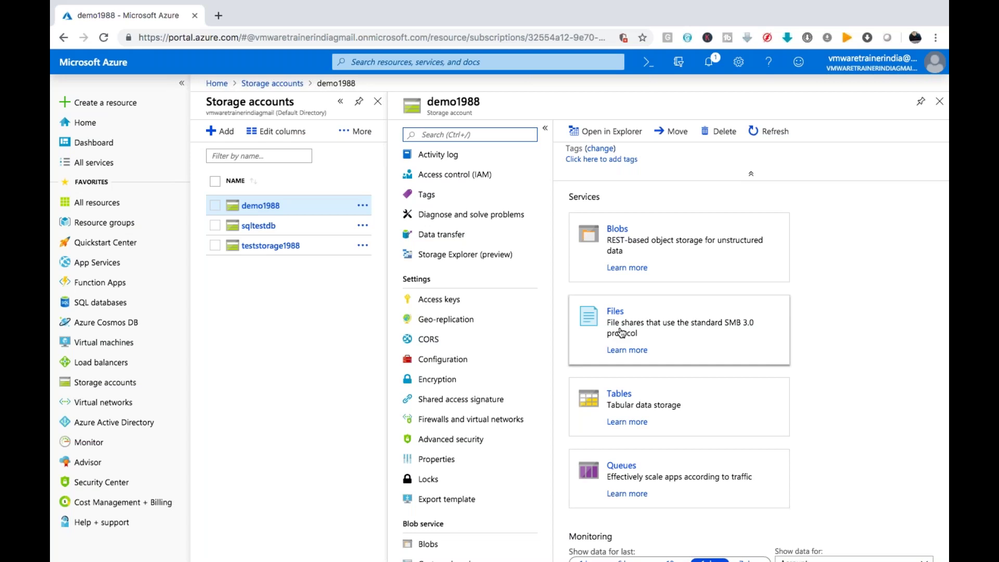
pyautogui.hotkey('ctrl', 'Left')
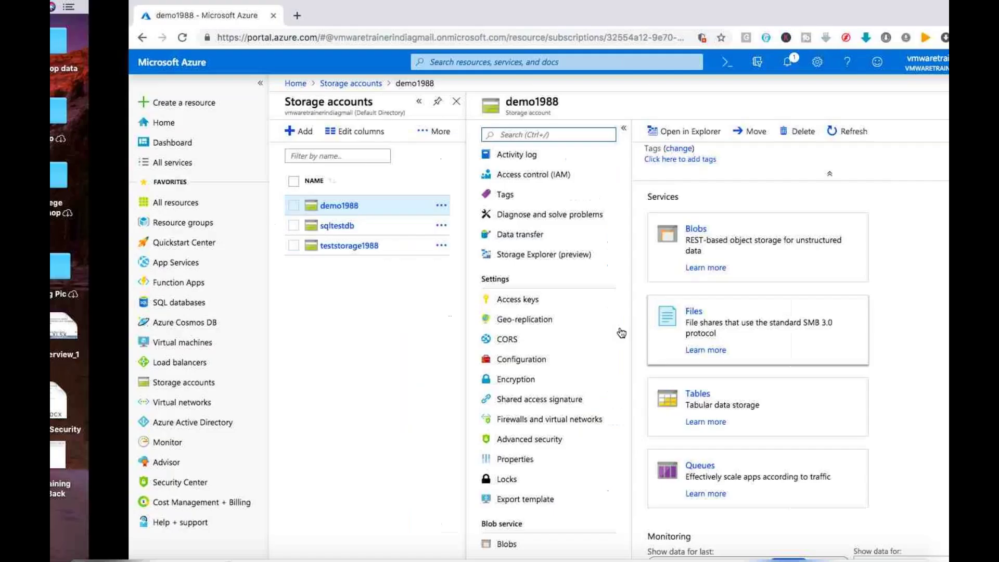
pyautogui.rightClick(878, 549)
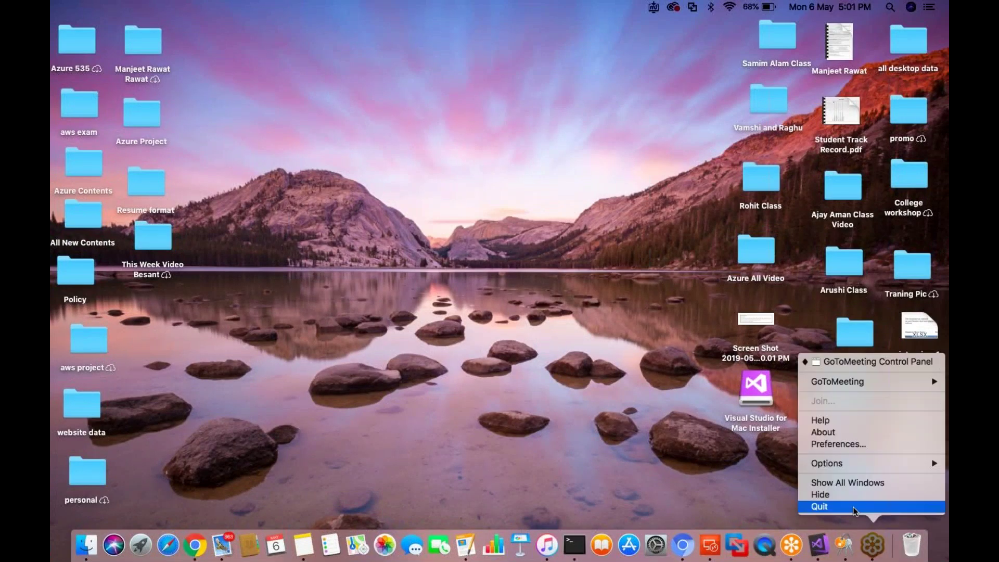
# - Show GoToMeeting's windows, dismiss the empty view, and return to the Azure Portal
pyautogui.click(863, 483)
pyautogui.click(483, 463)
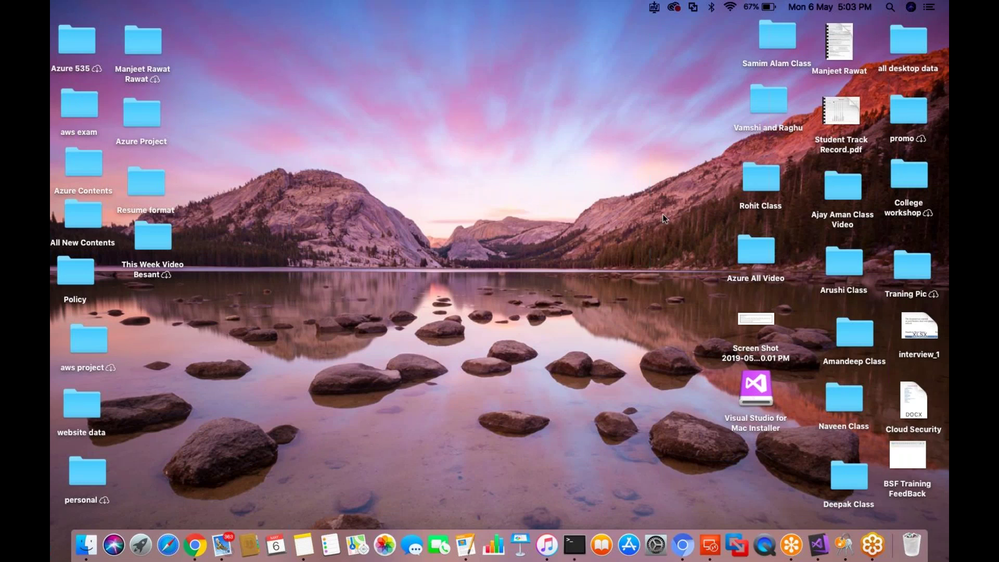
pyautogui.hotkey('ctrl', 'Right')
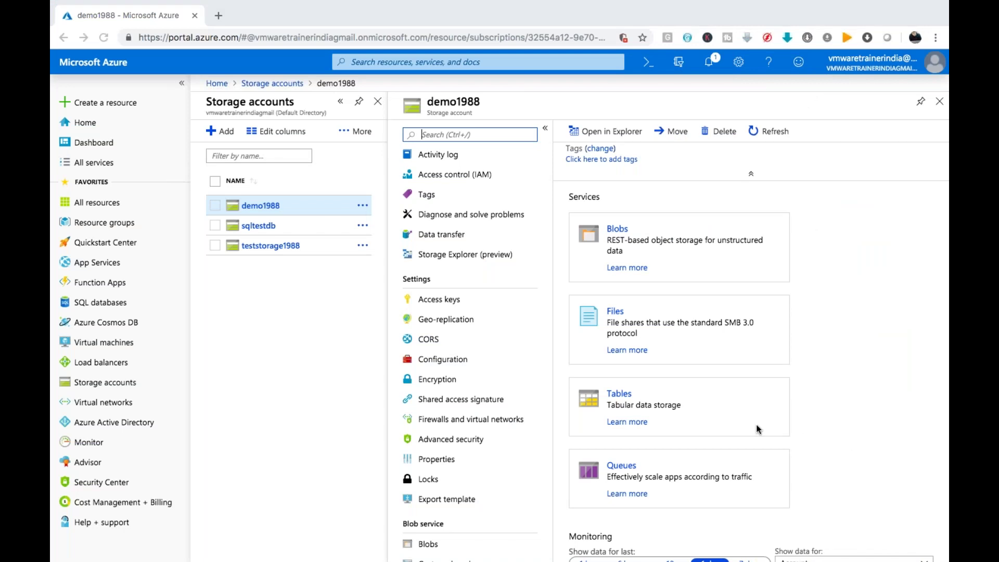
# - Go to the Services cards on demo1988's overview and open Blobs
pyautogui.scroll(-3, 758, 429)
pyautogui.scroll(3, 758, 430)
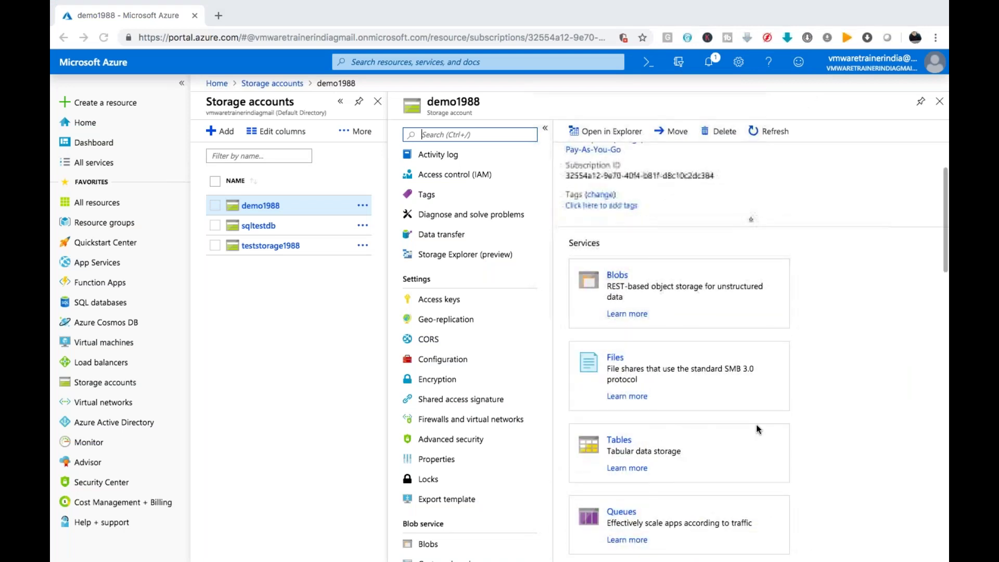
pyautogui.scroll(-3, 758, 430)
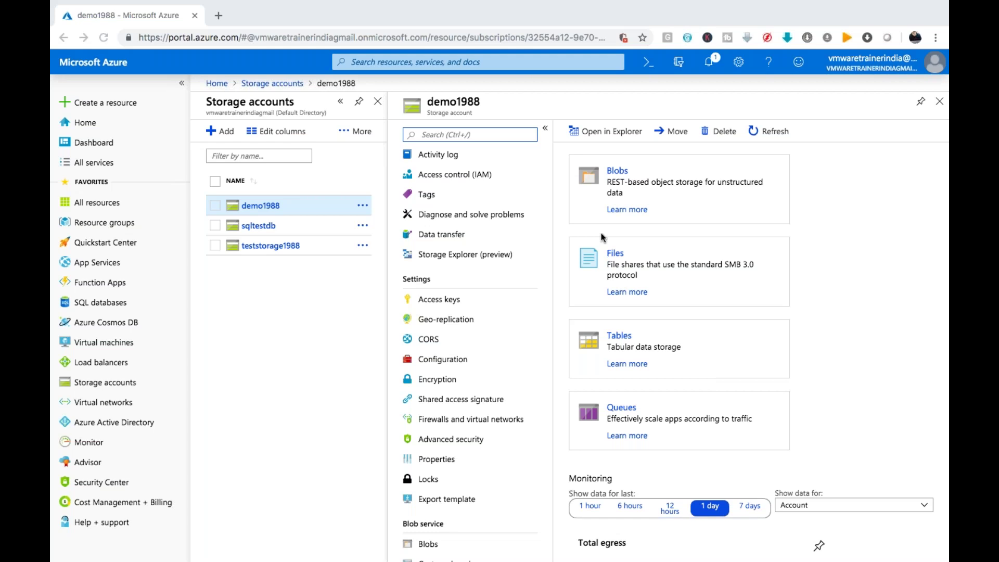
pyautogui.click(617, 171)
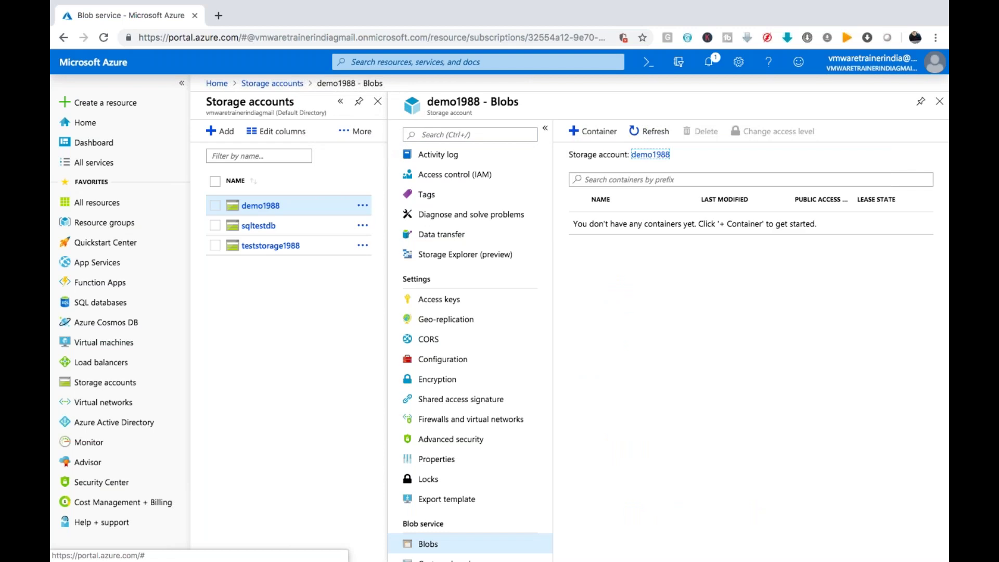
# - Create a blob container named 'test' with Container public access level, then open it
pyautogui.click(593, 133)
pyautogui.write('test')
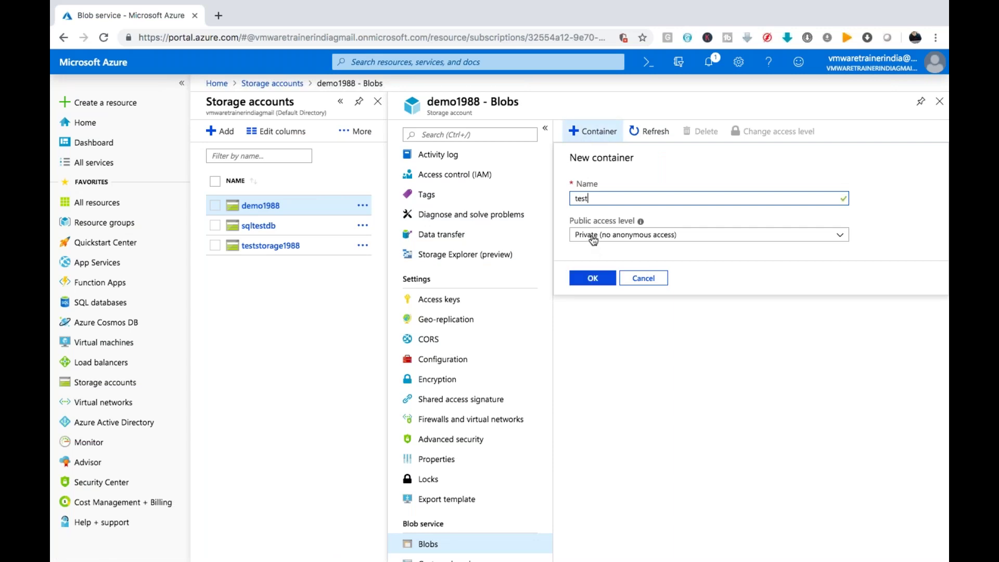
pyautogui.click(687, 235)
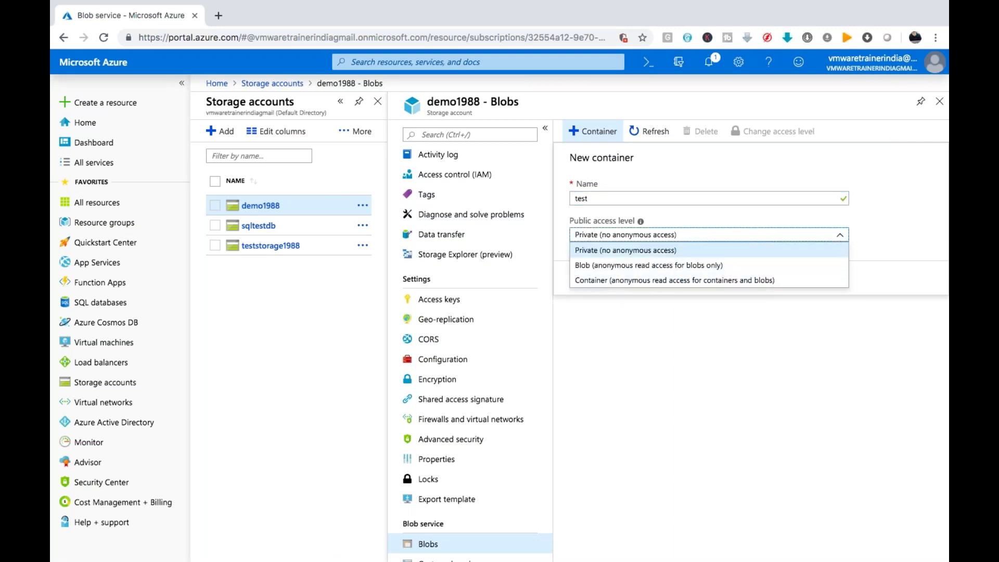
pyautogui.click(639, 285)
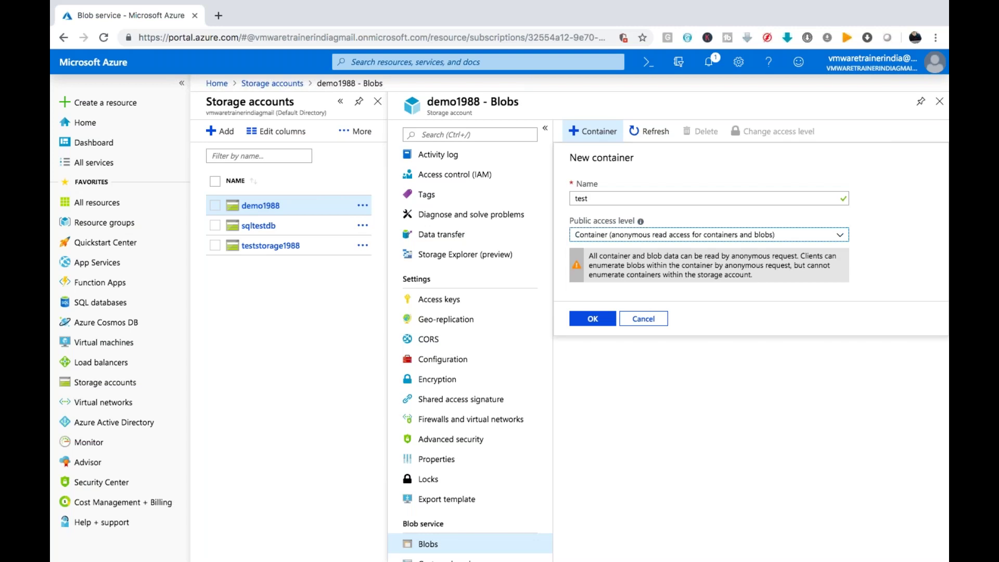
pyautogui.click(593, 318)
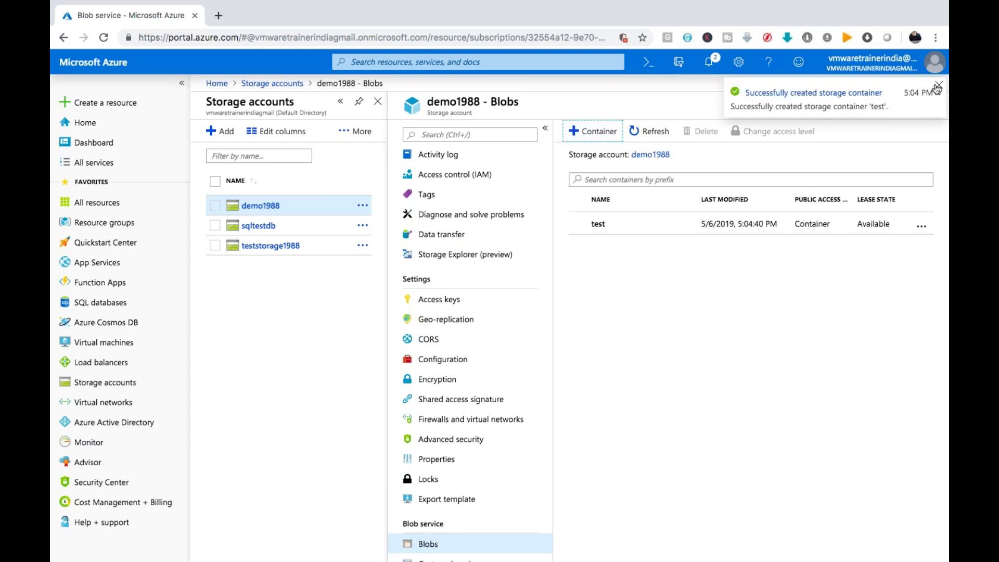
pyautogui.click(601, 229)
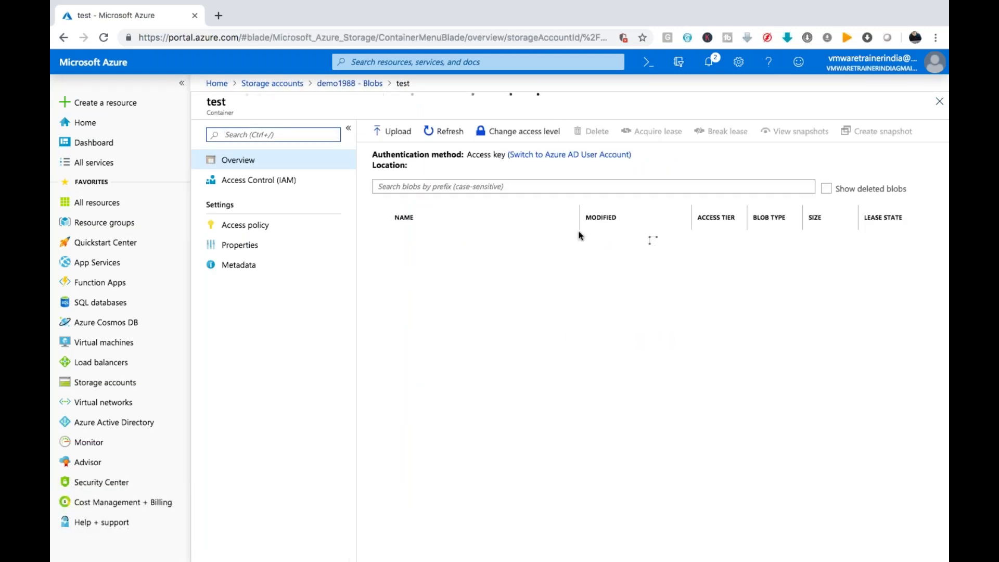
# - Choose 2000px-Microsoft_Azure_Logo.svg.png from Desktop > promo and upload it to 'test'
pyautogui.click(395, 131)
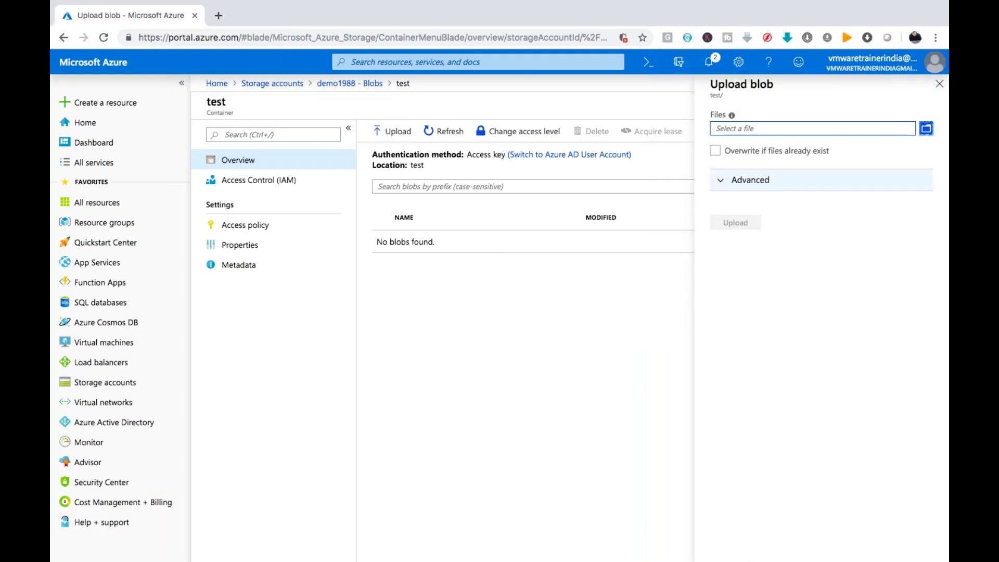
pyautogui.click(926, 129)
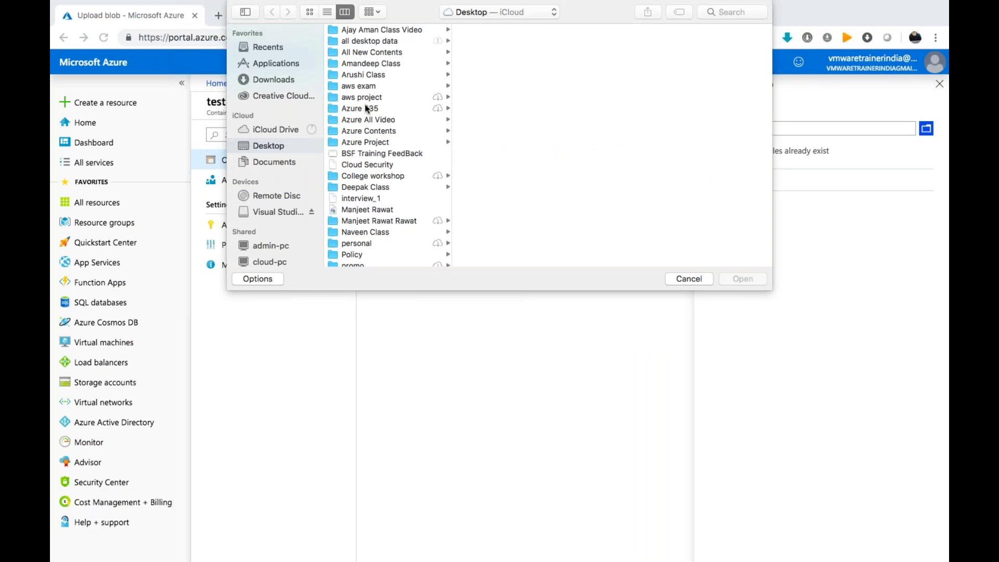
pyautogui.scroll(-5, 378, 228)
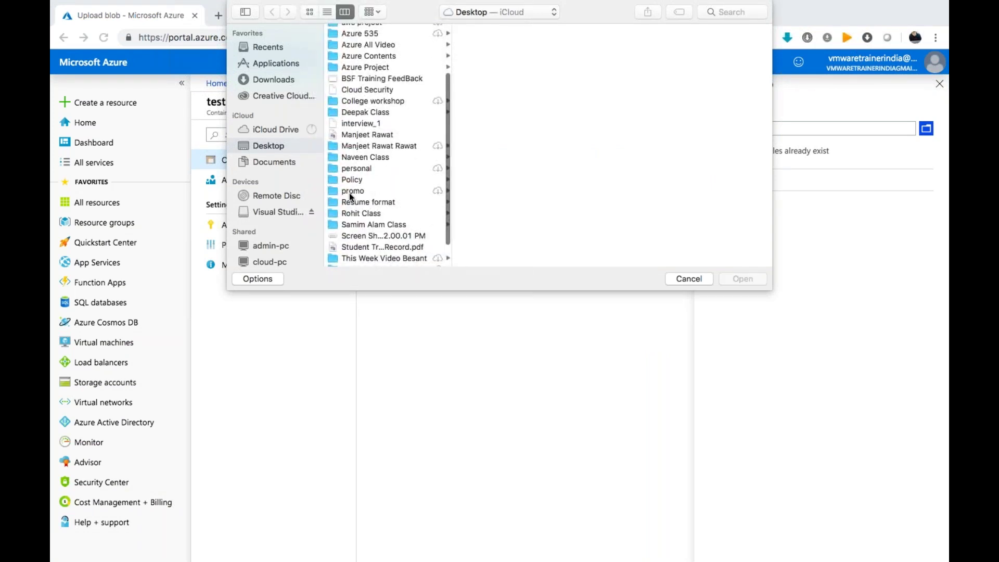
pyautogui.click(349, 191)
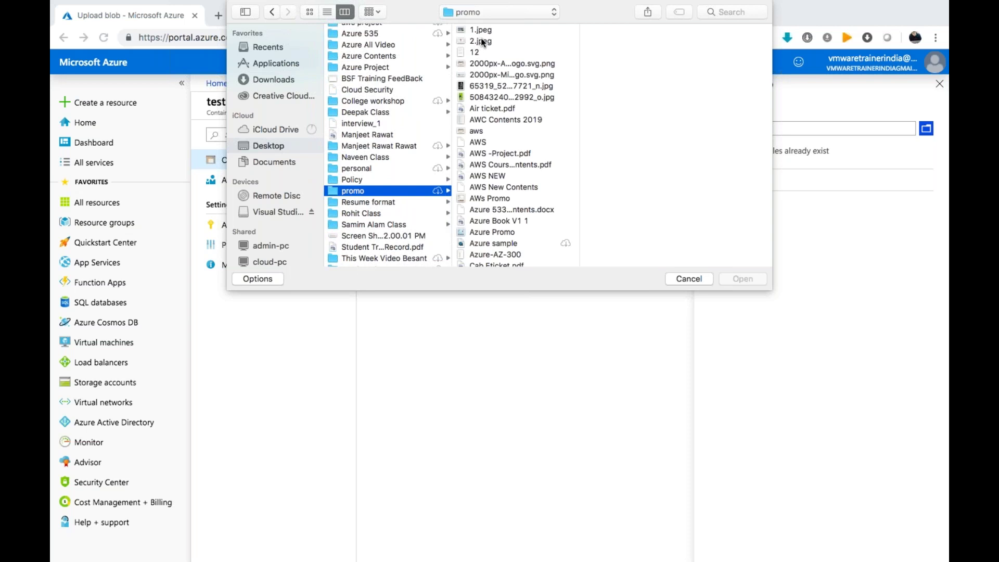
pyautogui.click(482, 32)
pyautogui.click(482, 52)
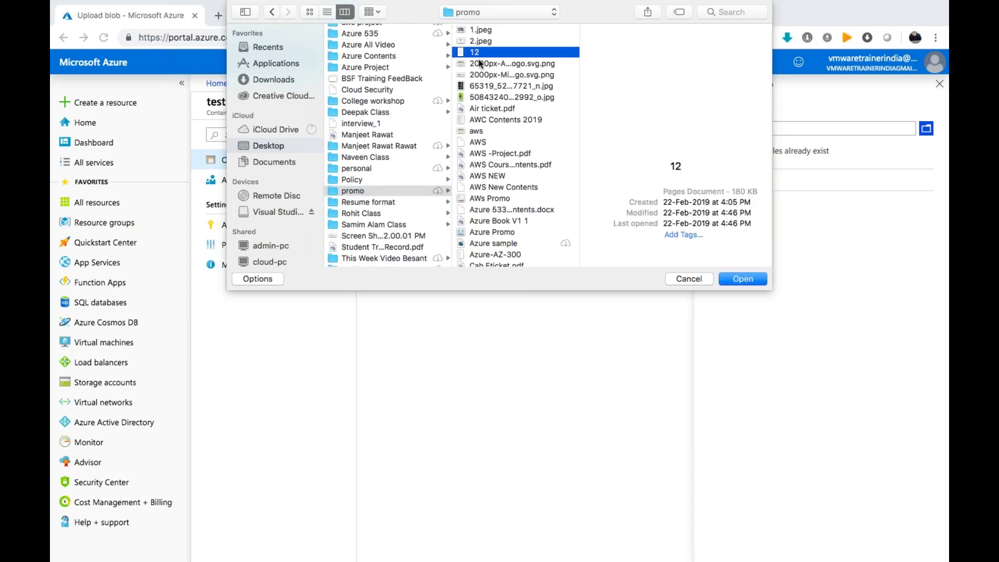
pyautogui.click(492, 75)
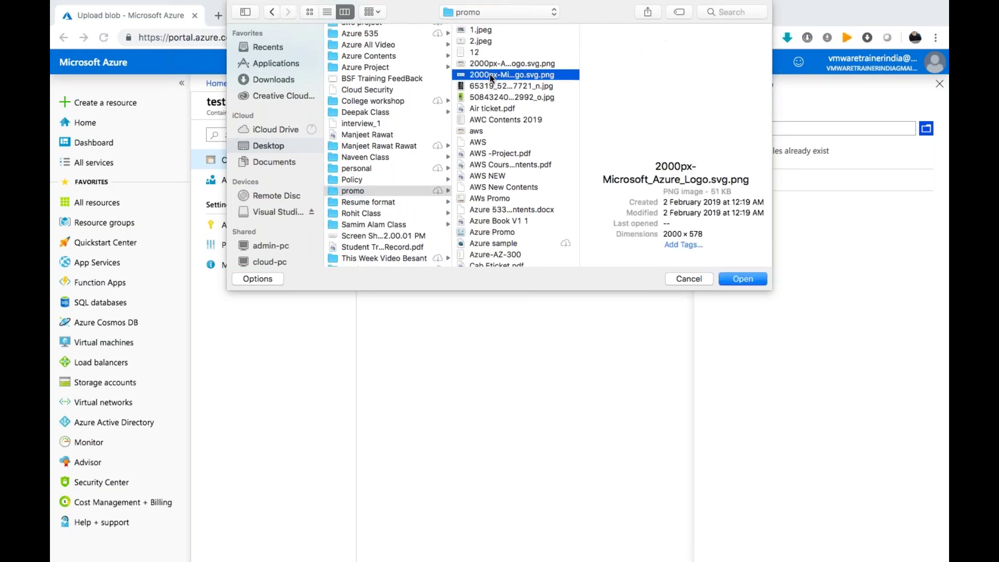
pyautogui.click(757, 279)
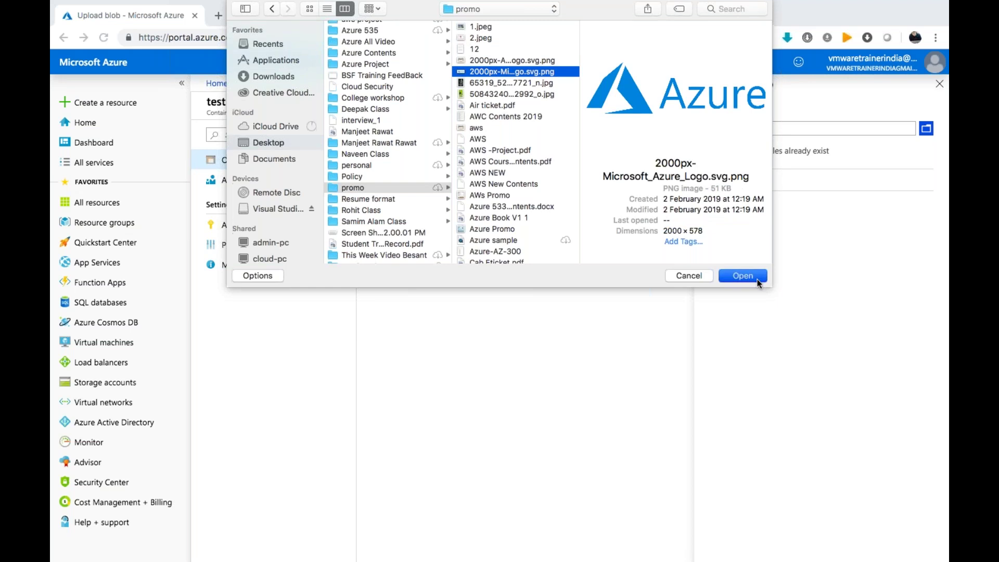
pyautogui.click(741, 229)
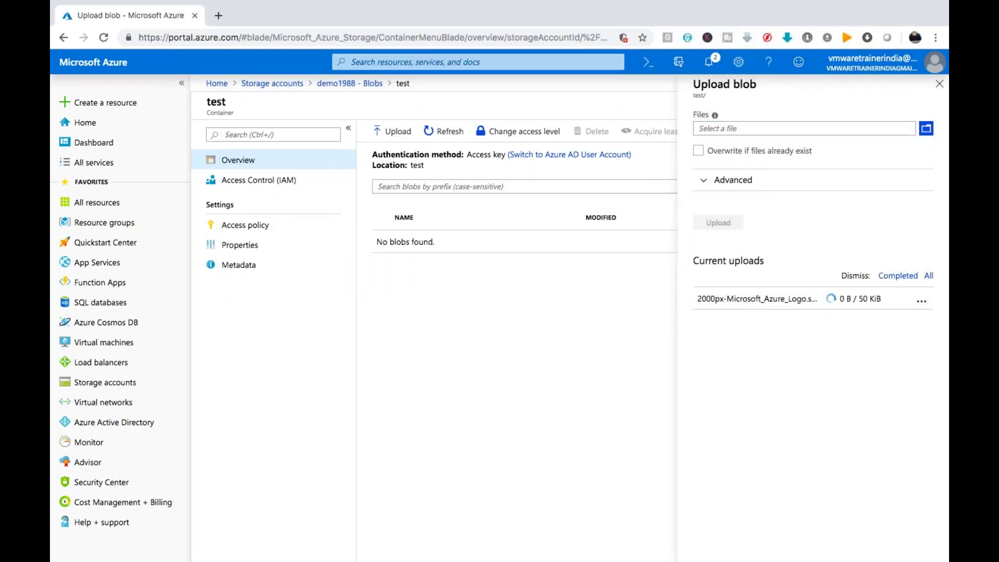
# - Close the upload notification and panel, then view the 2000px-Microsoft_Azure_Logo.svg.png blob's properties
pyautogui.click(939, 85)
pyautogui.click(939, 87)
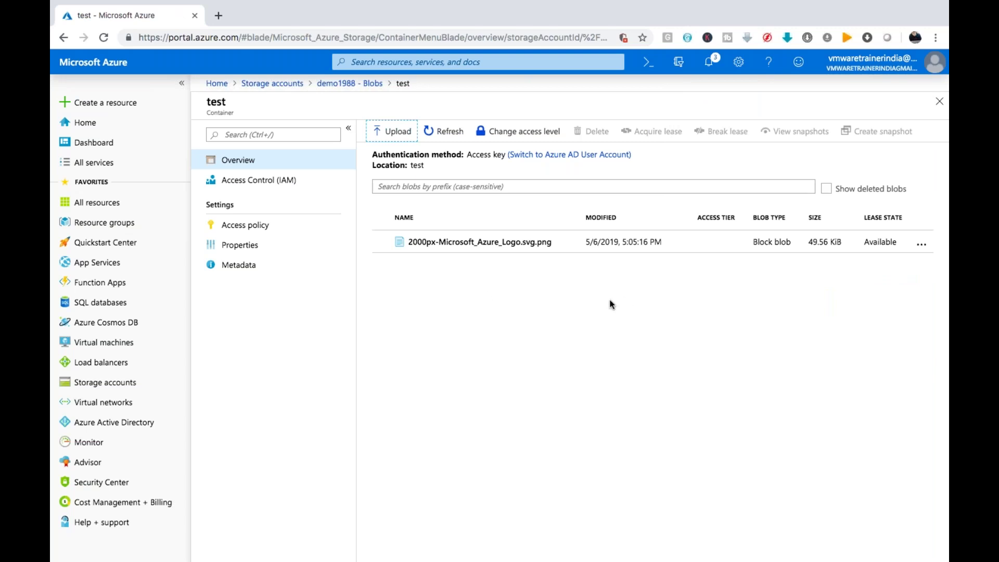
pyautogui.click(467, 242)
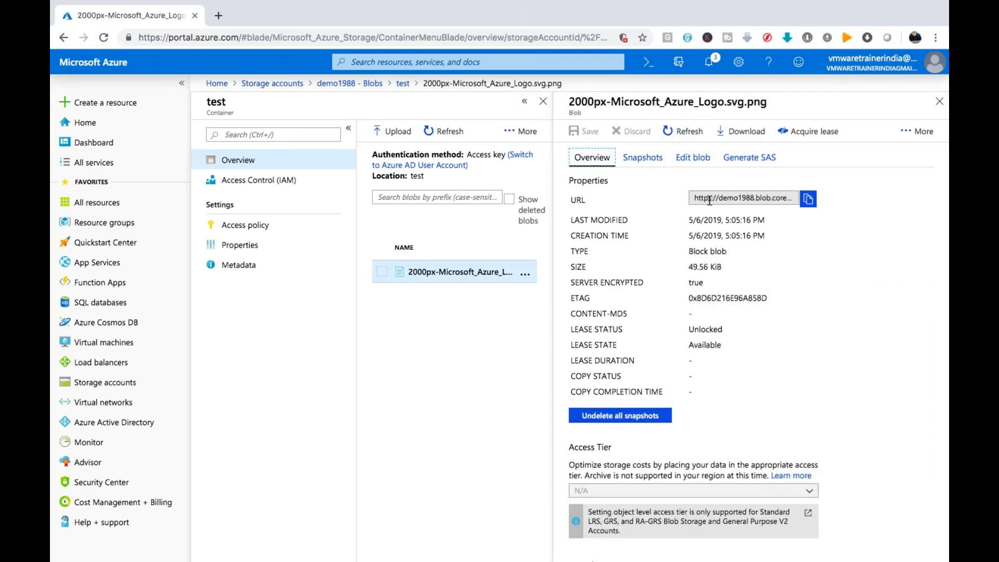
# - Copy the logo blob's URL, load it in full-screen Safari, then return to the portal
pyautogui.click(808, 199)
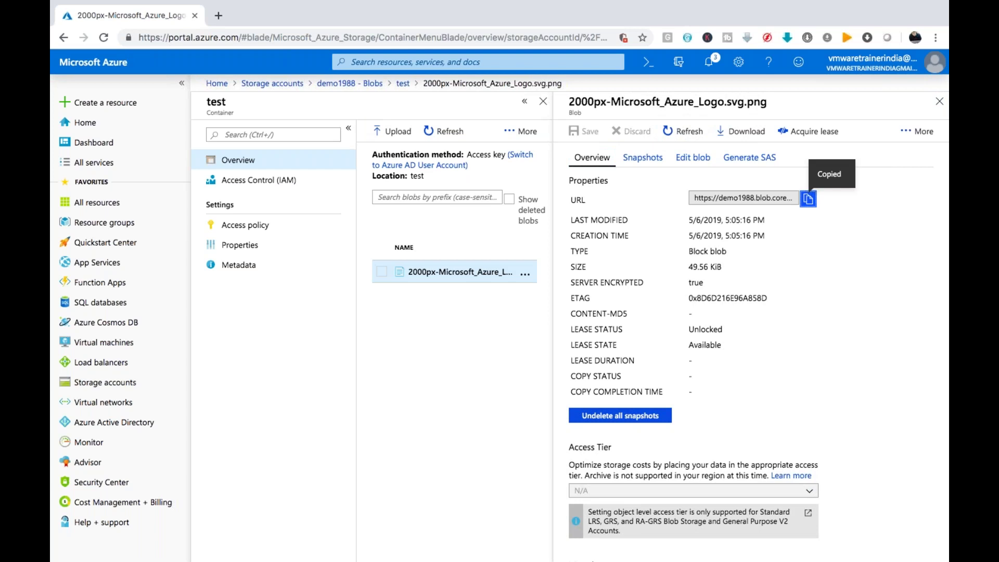
pyautogui.hotkey('ctrl', 'Left')
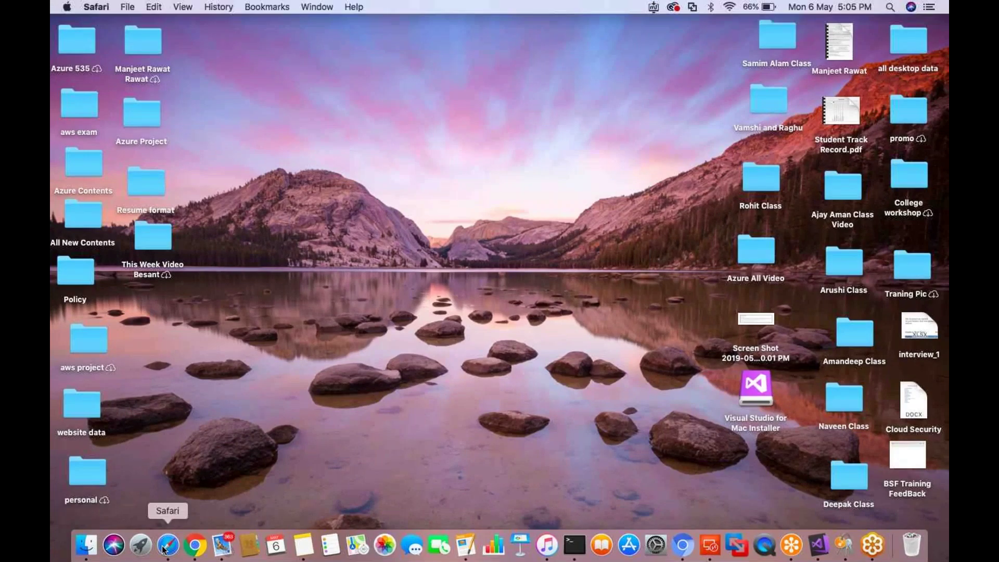
pyautogui.click(167, 545)
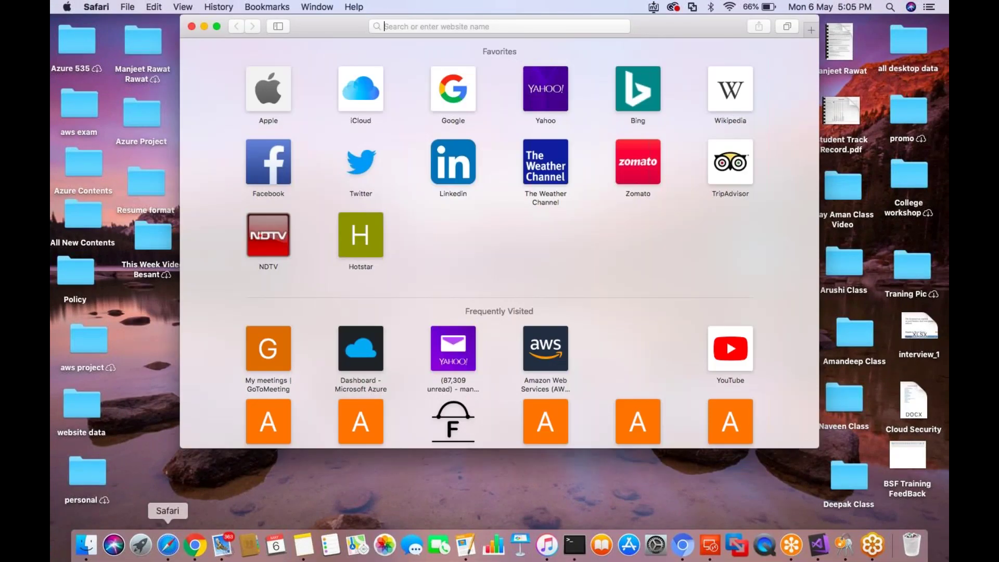
pyautogui.click(217, 26)
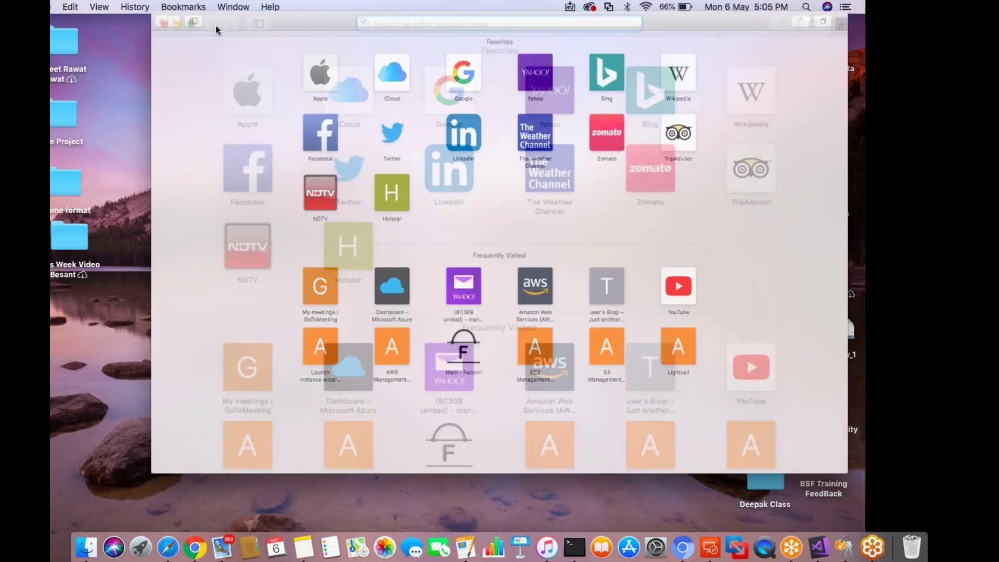
pyautogui.rightClick(357, 13)
pyautogui.click(380, 43)
pyautogui.press('Return')
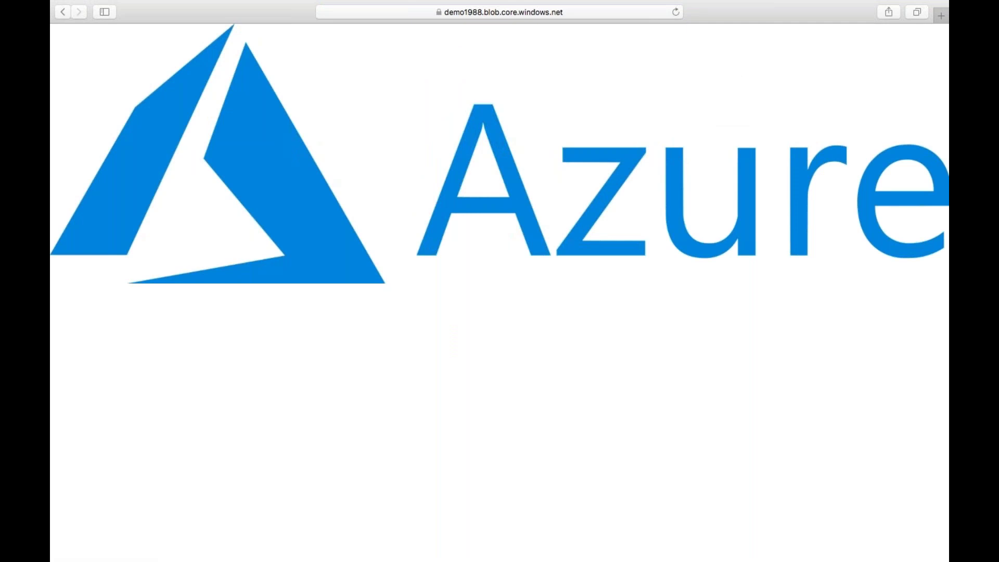
pyautogui.hotkey('ctrl', 'Right')
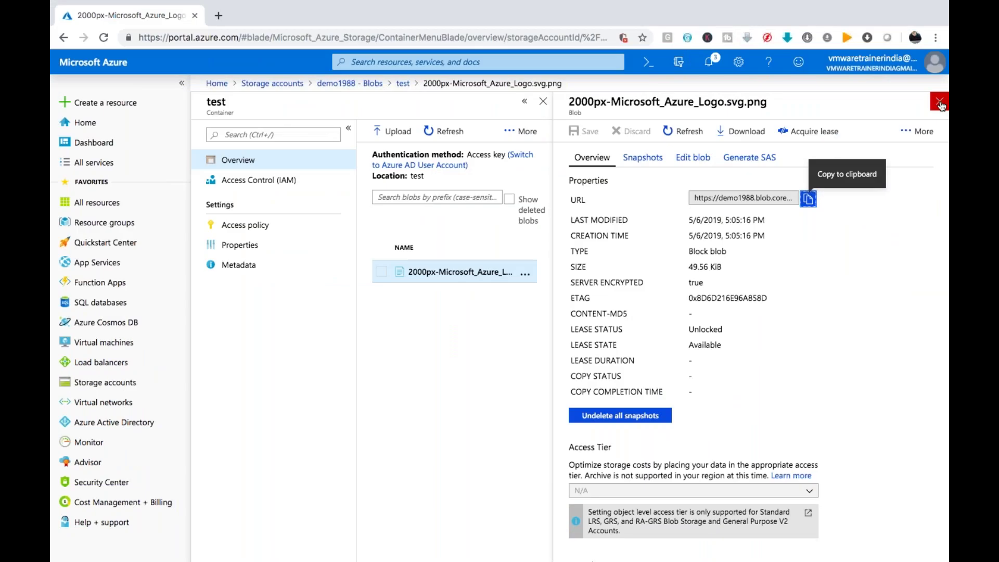
pyautogui.click(940, 102)
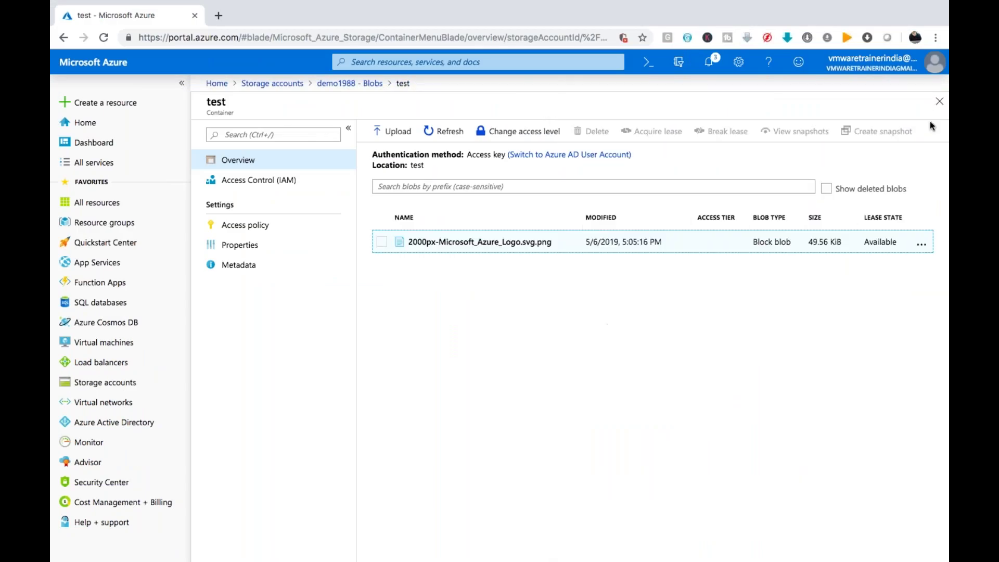
pyautogui.click(940, 101)
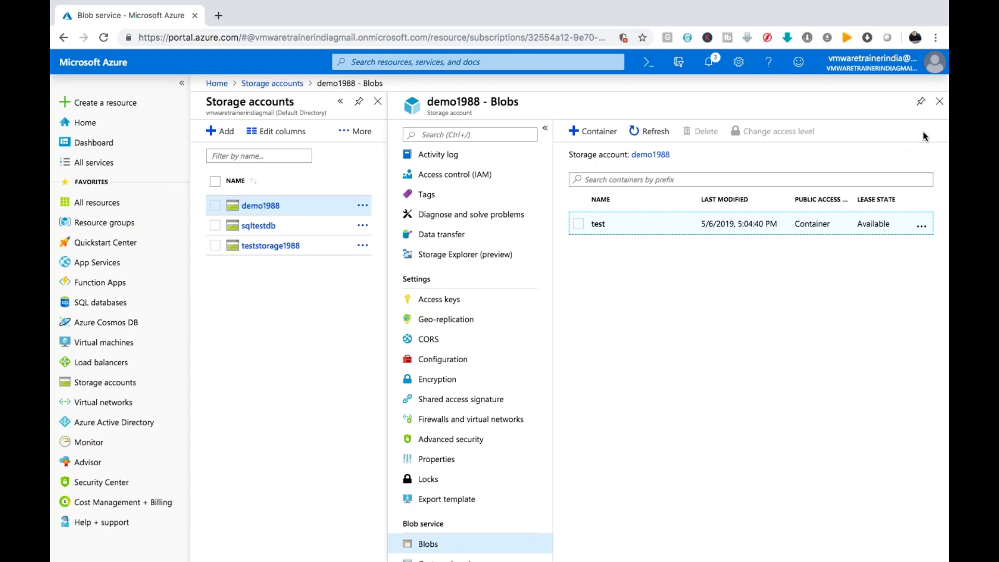
pyautogui.click(940, 102)
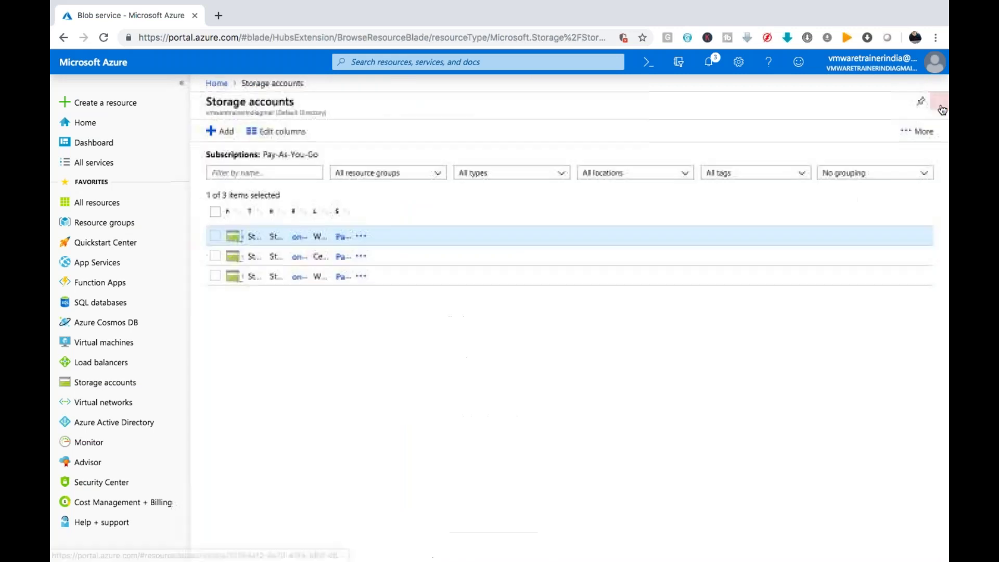
pyautogui.click(258, 235)
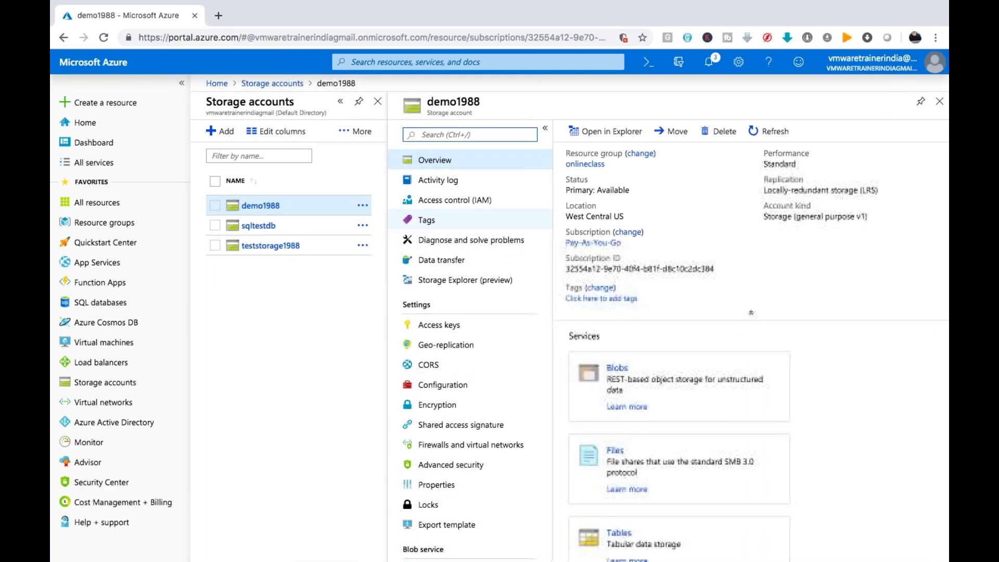
pyautogui.scroll(-2, 656, 364)
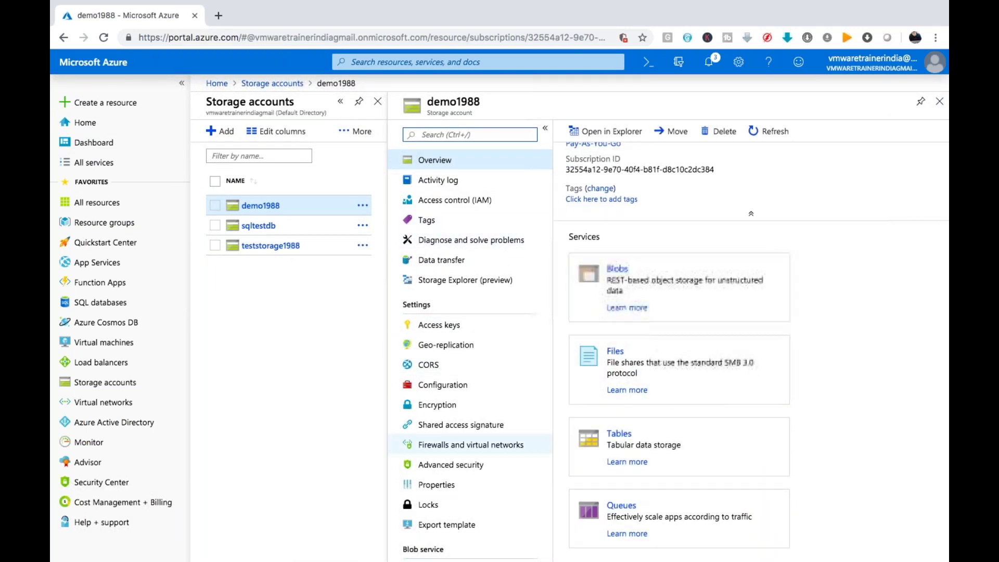
pyautogui.scroll(-5, 468, 445)
pyautogui.scroll(-5, 430, 224)
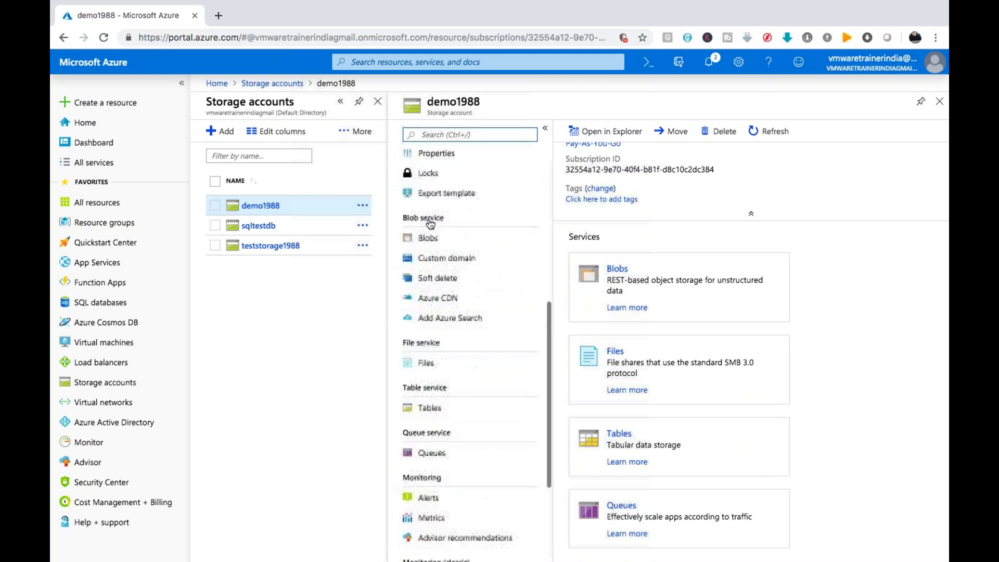
pyautogui.scroll(5, 430, 224)
pyautogui.scroll(-5, 430, 223)
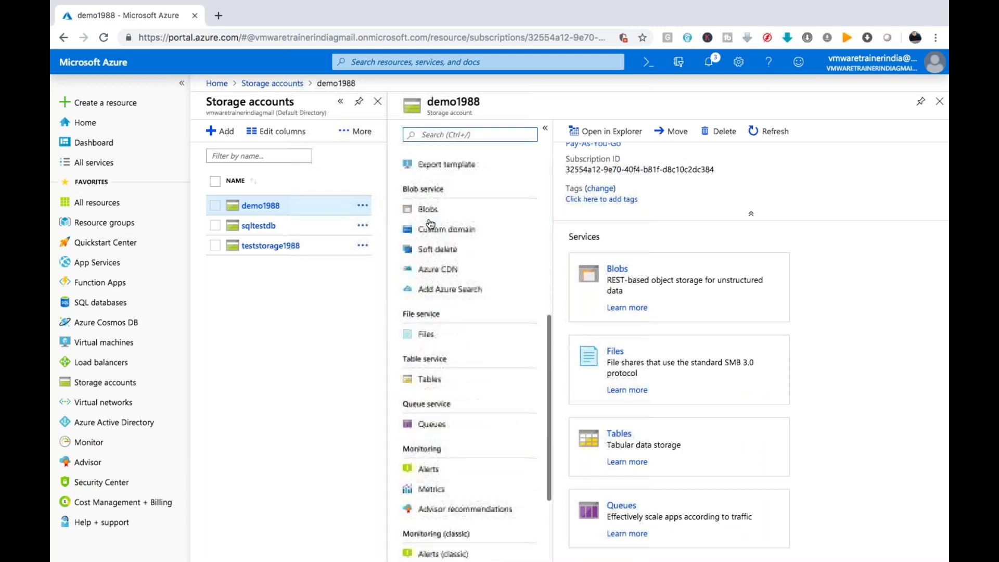
pyautogui.scroll(10, 430, 223)
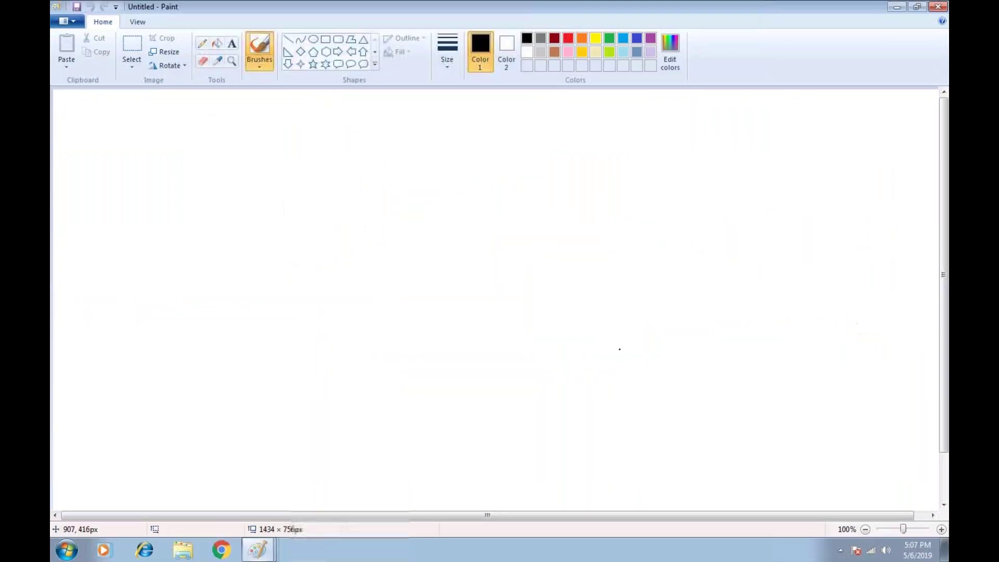
# - Draw a dark-red diamond near the top centre of the canvas
pyautogui.click(314, 40)
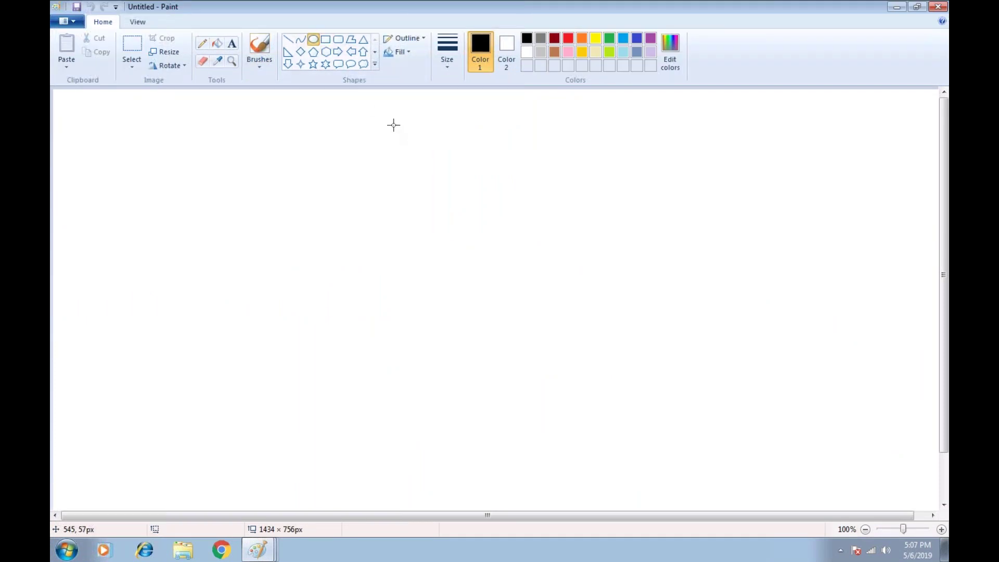
pyautogui.click(301, 52)
pyautogui.moveTo(392, 111)
pyautogui.mouseDown()
pyautogui.moveTo(573, 226)
pyautogui.moveTo(584, 256)
pyautogui.mouseUp()
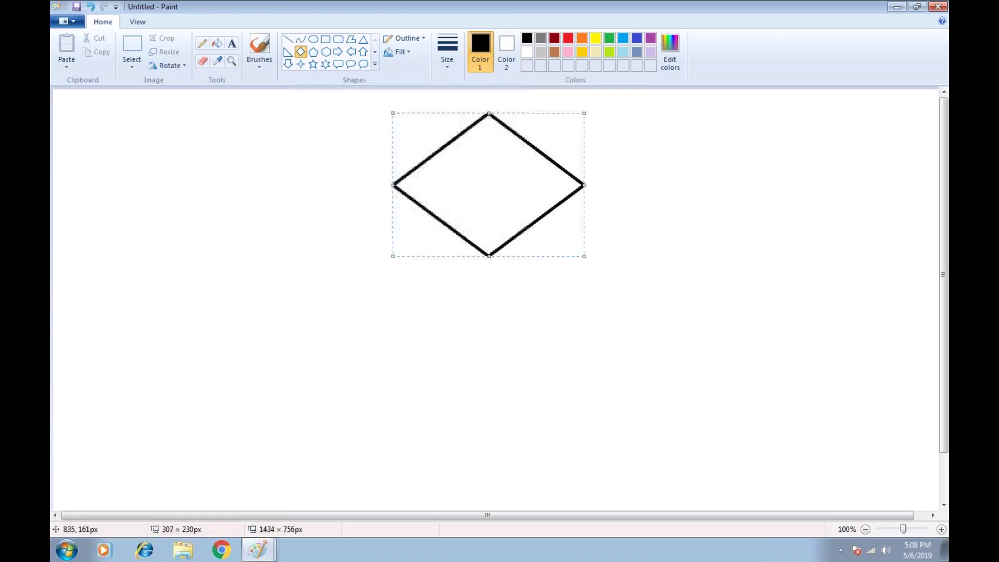
pyautogui.click(555, 41)
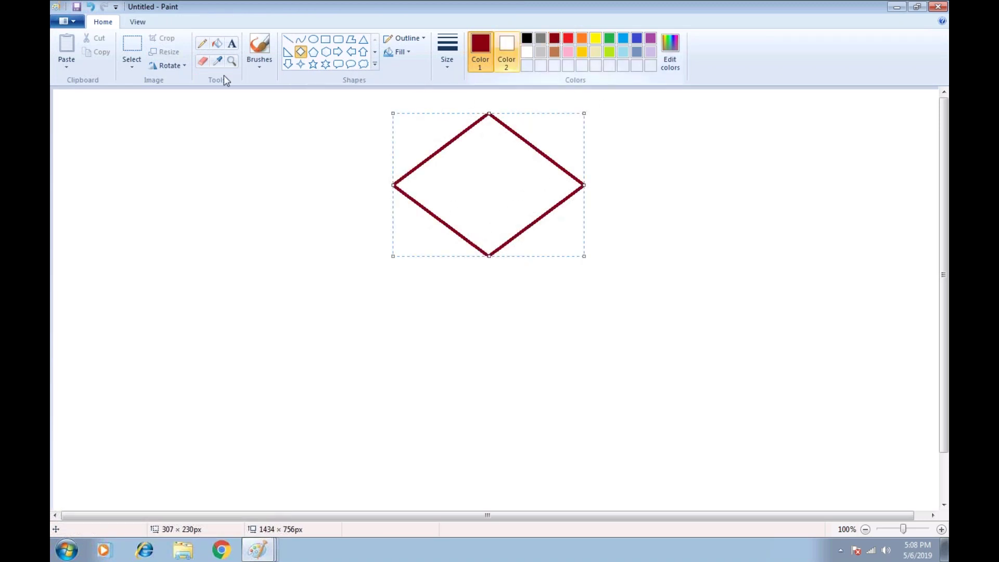
# - Type the label 'File Share' inside the diamond and make it bold
pyautogui.click(232, 43)
pyautogui.moveTo(443, 177); pyautogui.dragTo(451, 180)
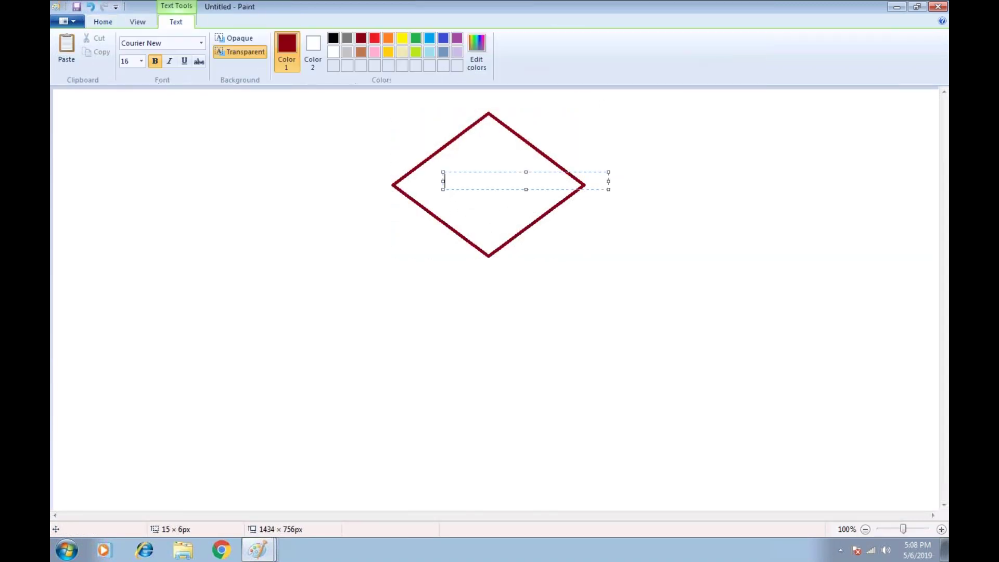
pyautogui.write('File Share')
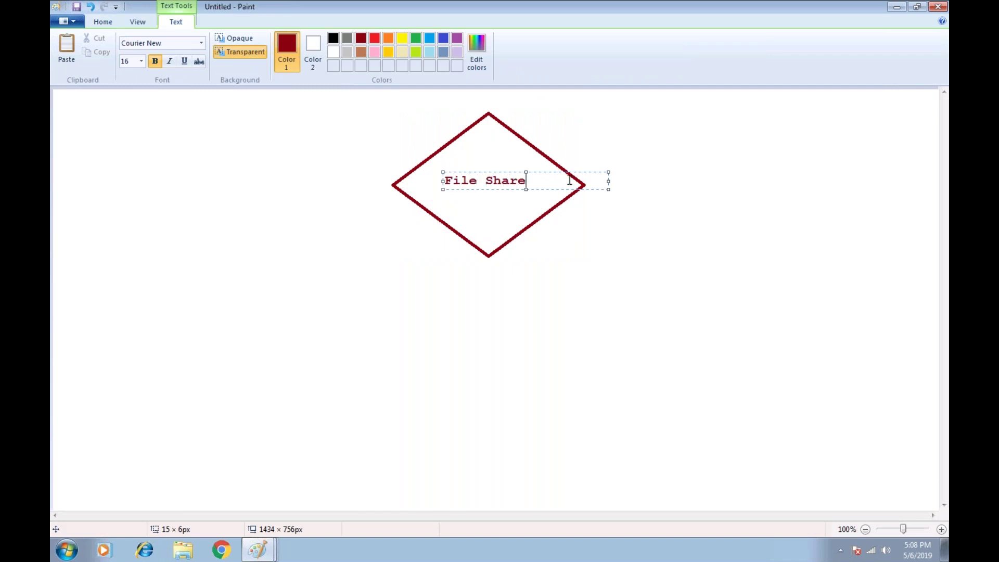
pyautogui.moveTo(578, 185); pyautogui.dragTo(279, 150)
pyautogui.click(156, 62)
# - Set the 'File Share' label to font size 20 and commit it onto the canvas
pyautogui.click(141, 61)
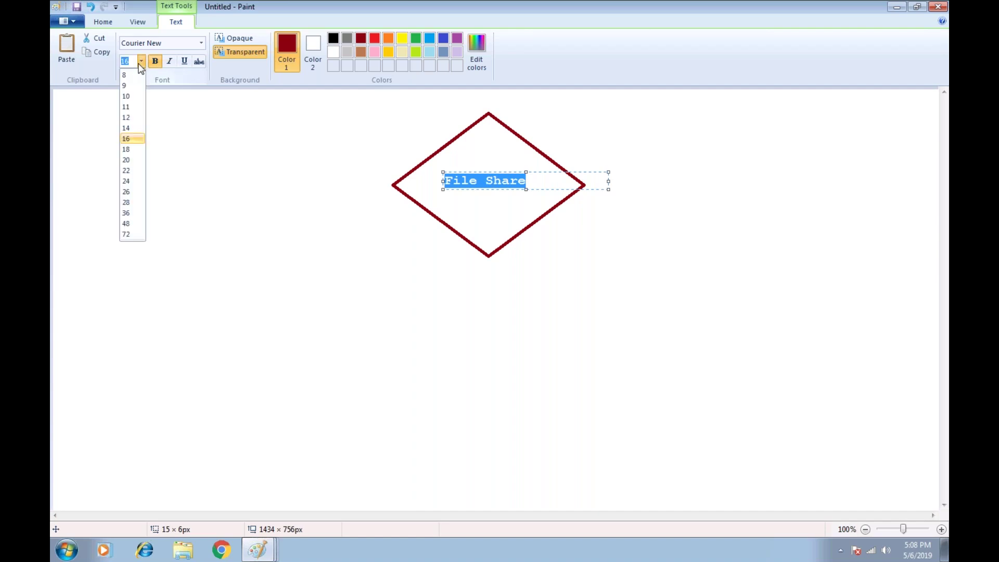
pyautogui.rightClick(132, 161)
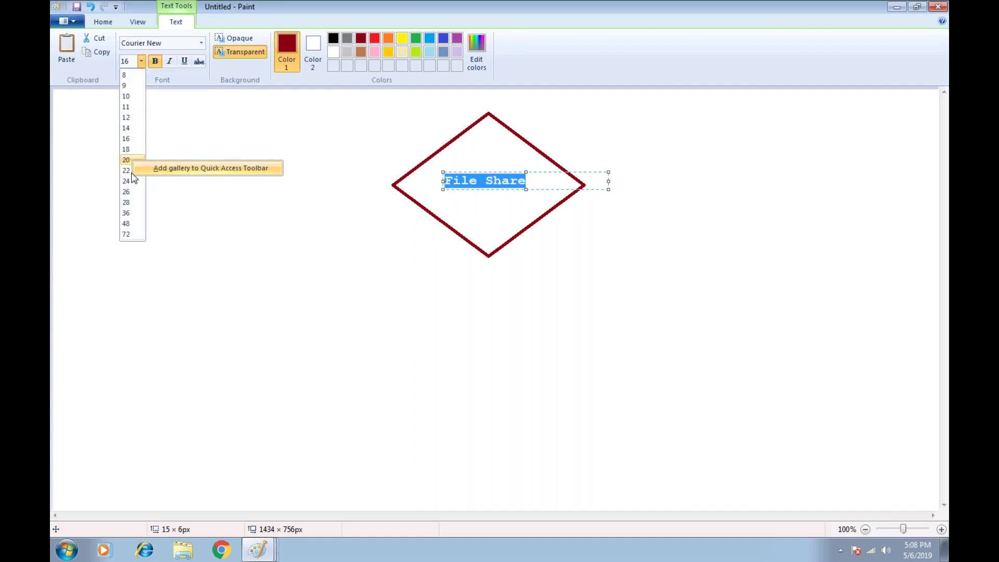
pyautogui.rightClick(126, 201)
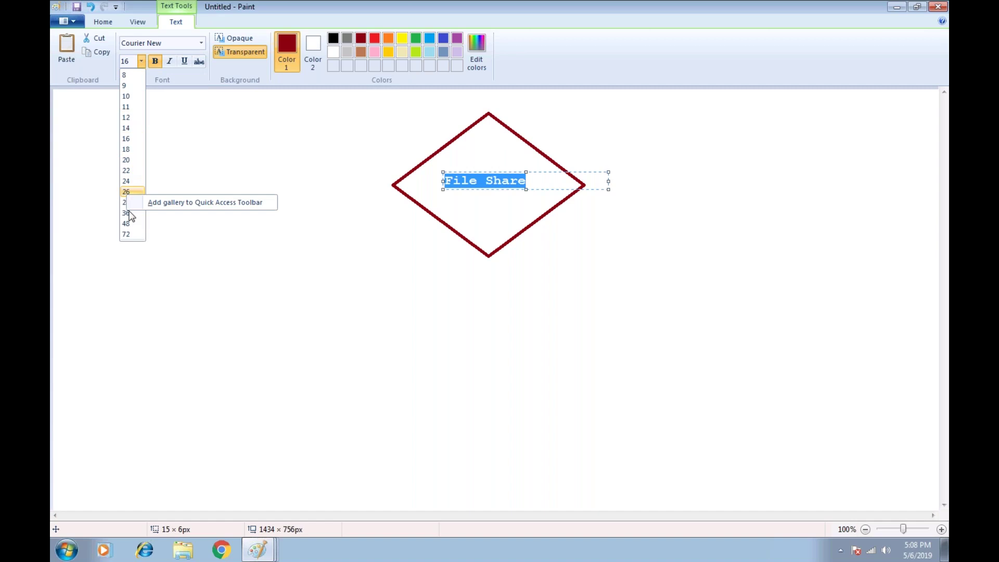
pyautogui.rightClick(129, 213)
pyautogui.click(126, 224)
pyautogui.click(126, 224)
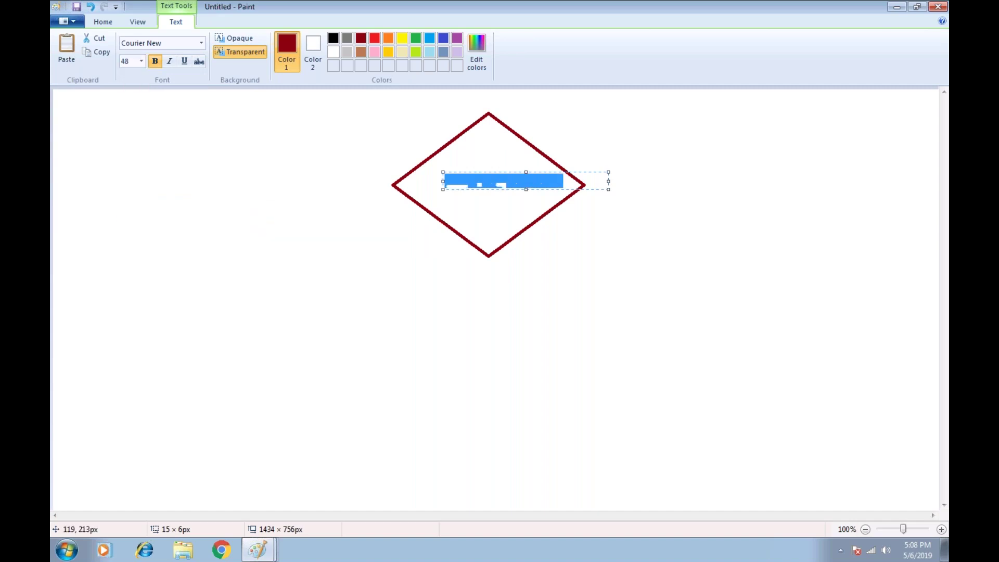
pyautogui.click(141, 61)
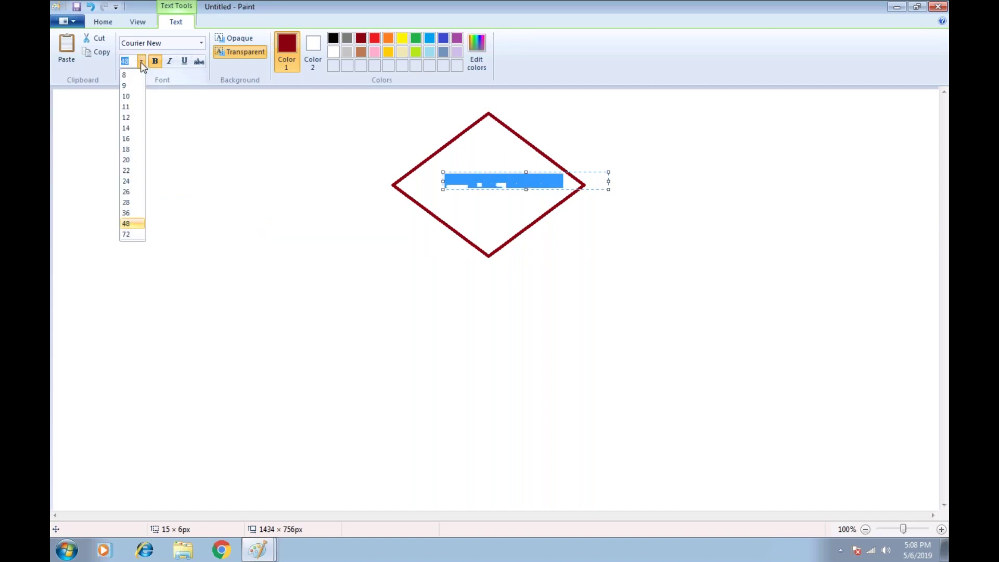
pyautogui.click(126, 161)
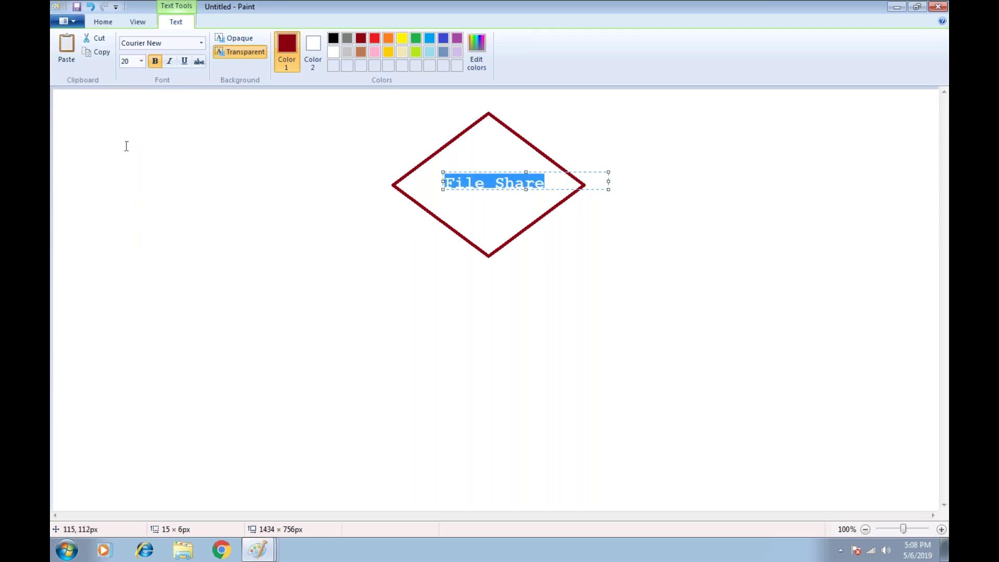
pyautogui.click(155, 62)
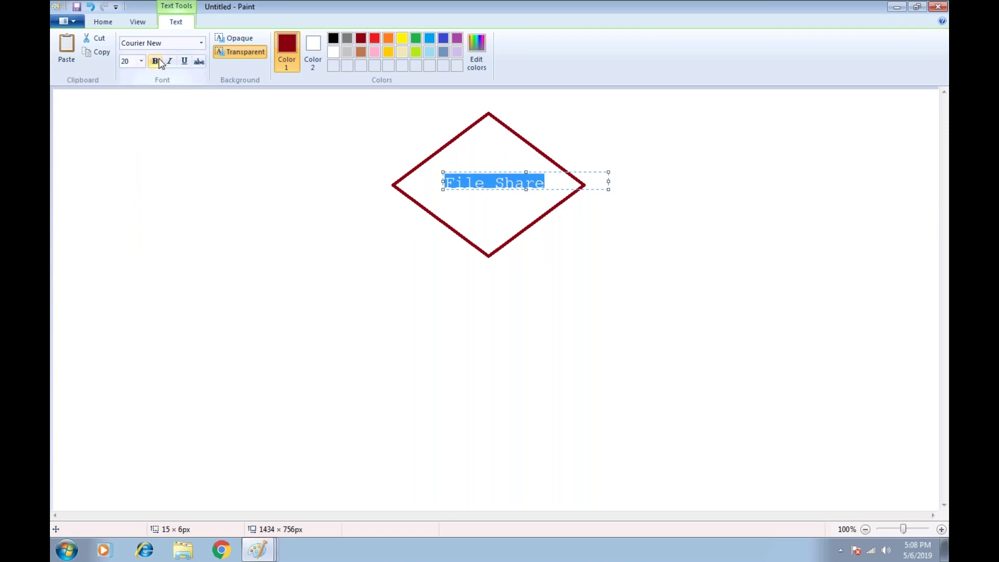
pyautogui.click(345, 246)
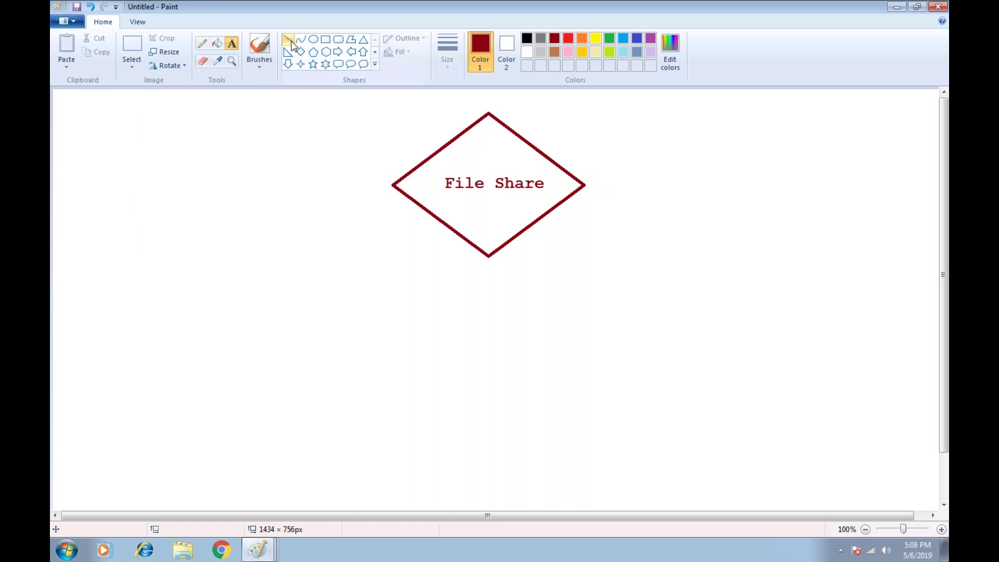
# - Draw four dark-red monitor boxes with small bases at left, lower middle, lower right and right
pyautogui.click(325, 39)
pyautogui.moveTo(93, 290)
pyautogui.mouseDown()
pyautogui.moveTo(104, 310)
pyautogui.moveTo(167, 328)
pyautogui.moveTo(119, 328)
pyautogui.mouseUp()
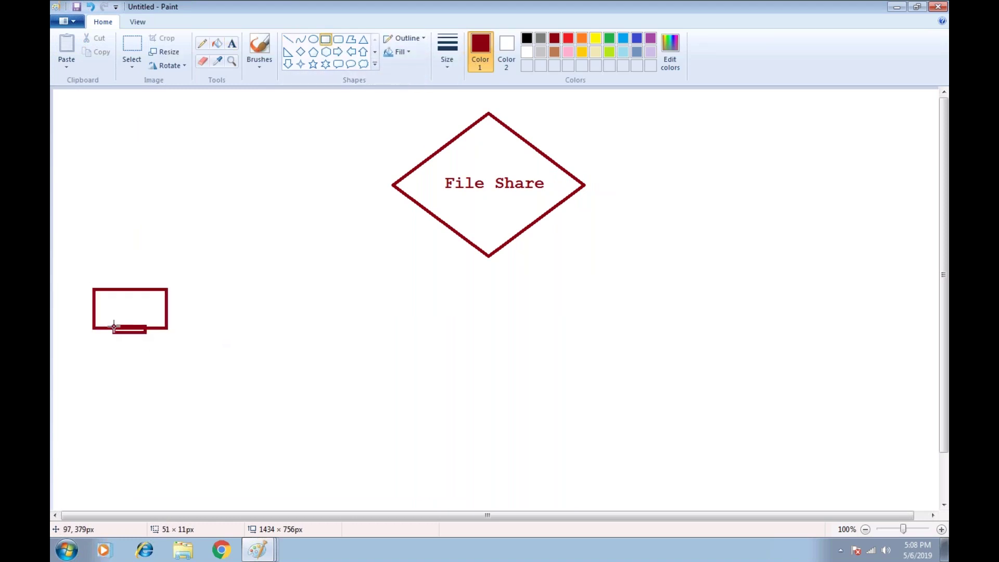
pyautogui.moveTo(346, 401); pyautogui.dragTo(368, 453)
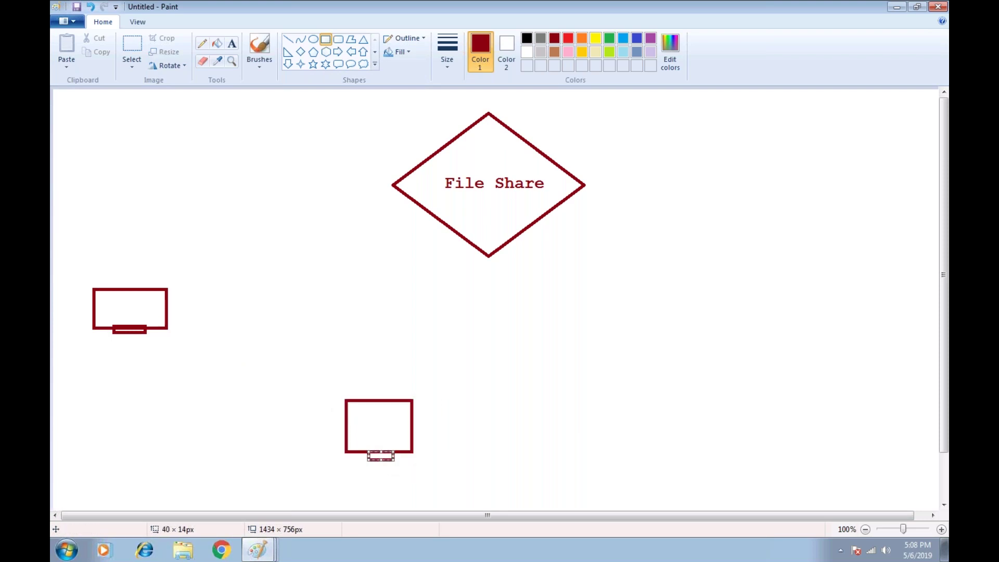
pyautogui.moveTo(619, 396)
pyautogui.mouseDown()
pyautogui.moveTo(690, 441)
pyautogui.moveTo(641, 441)
pyautogui.mouseUp()
pyautogui.moveTo(821, 227)
pyautogui.mouseDown()
pyautogui.moveTo(885, 274)
pyautogui.moveTo(840, 274)
pyautogui.mouseUp()
pyautogui.click(288, 39)
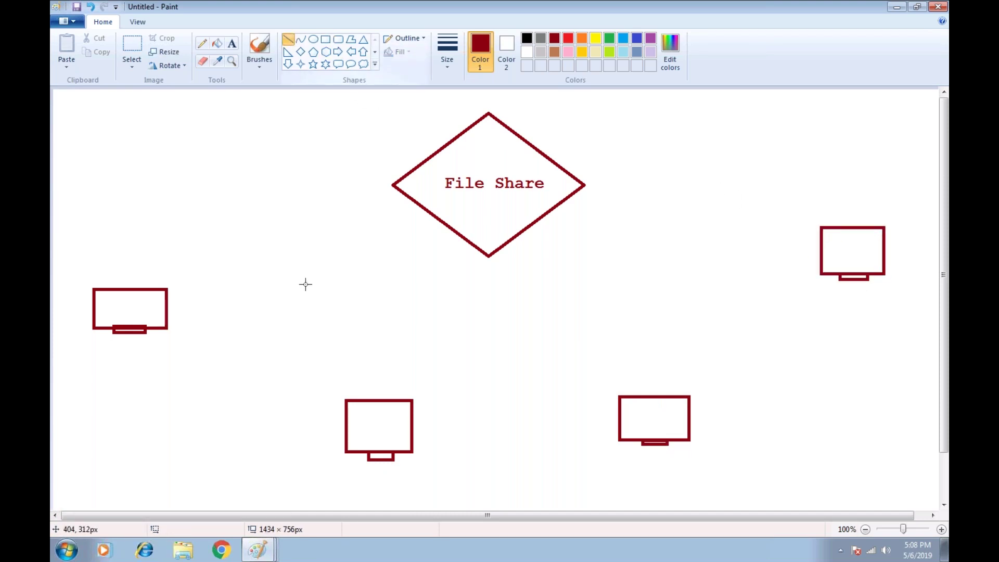
# - Draw lines connecting the File Share diamond to each of the four monitors
pyautogui.moveTo(408, 192)
pyautogui.mouseDown()
pyautogui.moveTo(123, 290)
pyautogui.moveTo(167, 294)
pyautogui.mouseUp()
pyautogui.moveTo(472, 245); pyautogui.dragTo(396, 405)
pyautogui.moveTo(541, 222); pyautogui.dragTo(660, 403)
pyautogui.moveTo(583, 184)
pyautogui.mouseDown()
pyautogui.moveTo(844, 239)
pyautogui.moveTo(828, 234)
pyautogui.mouseUp()
pyautogui.moveTo(595, 199); pyautogui.dragTo(603, 175)
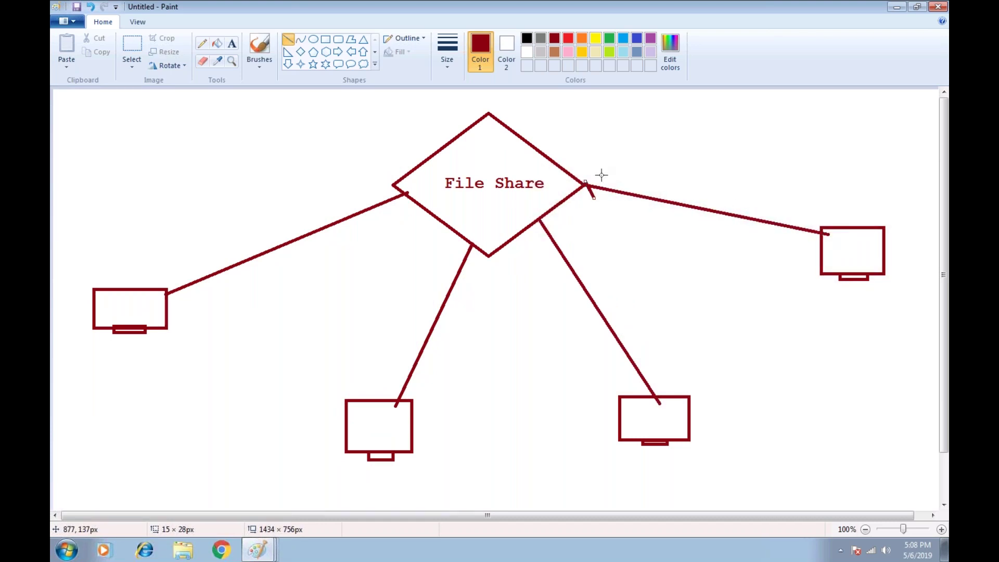
# - Add short arrowhead strokes where the lines meet the diamond
pyautogui.moveTo(385, 190)
pyautogui.mouseDown()
pyautogui.moveTo(407, 193)
pyautogui.moveTo(404, 217)
pyautogui.moveTo(405, 189)
pyautogui.mouseUp()
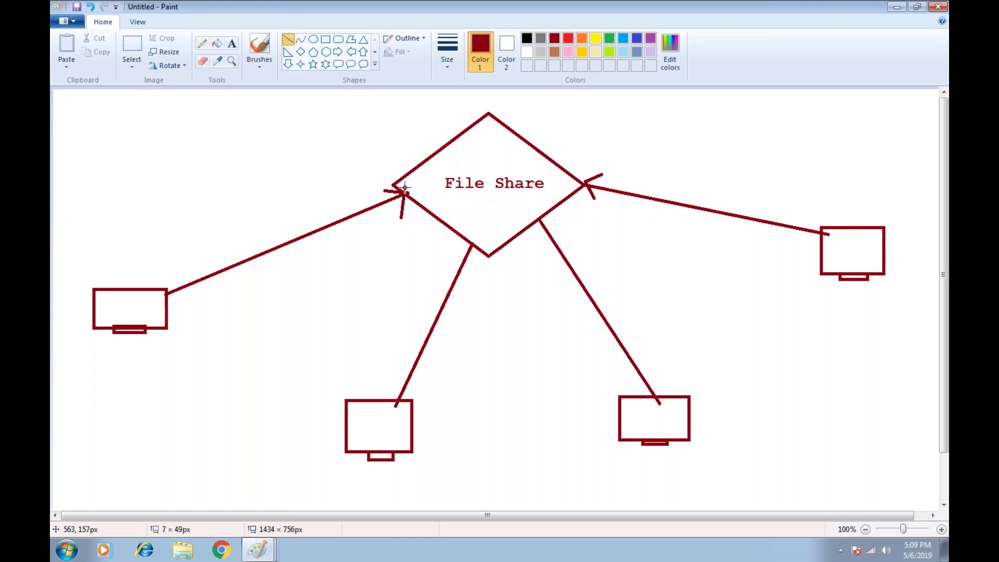
pyautogui.moveTo(442, 255); pyautogui.dragTo(466, 243)
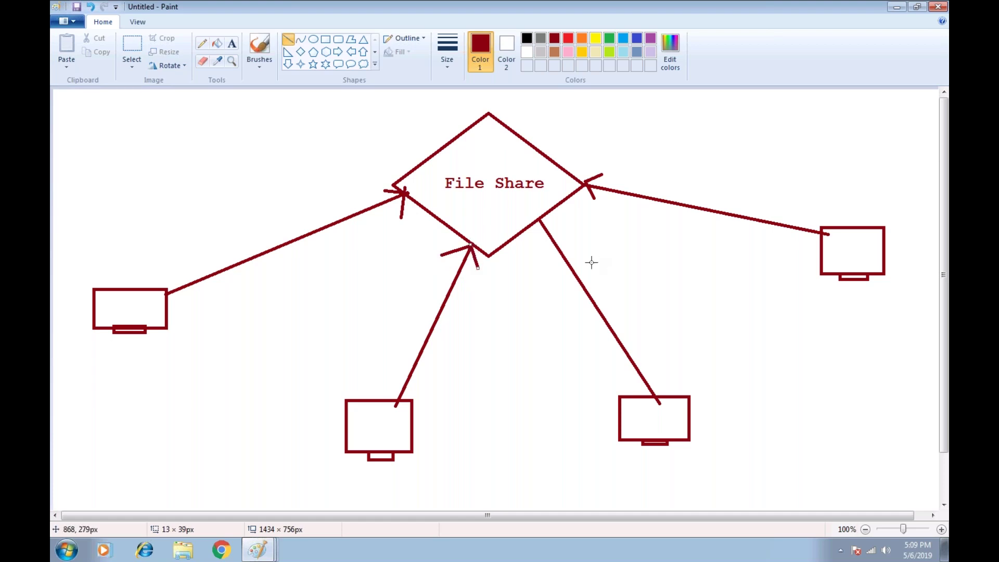
pyautogui.moveTo(541, 218)
pyautogui.mouseDown()
pyautogui.moveTo(536, 242)
pyautogui.moveTo(531, 219)
pyautogui.mouseUp()
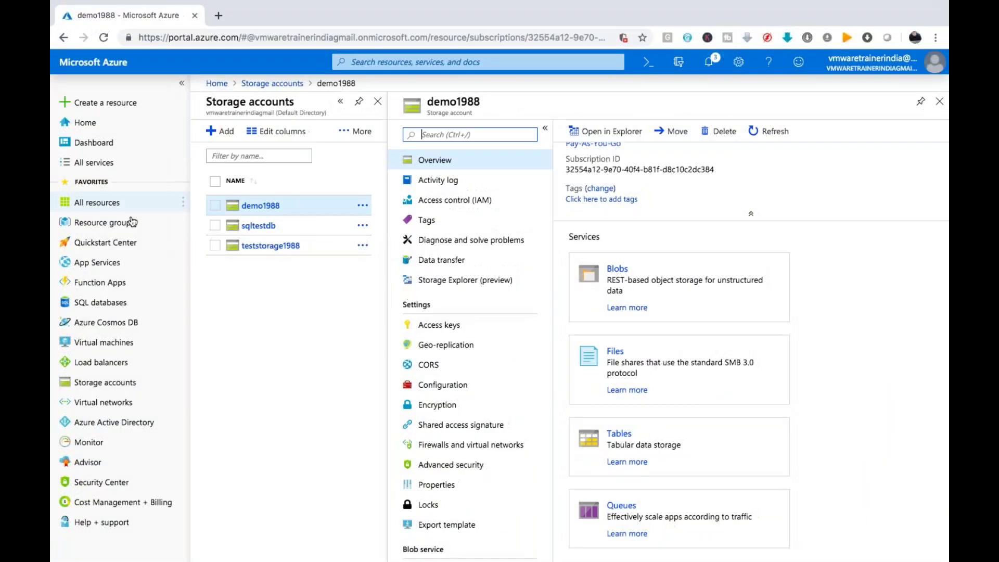
# - Go to Virtual machines and start a new VM with + Add
pyautogui.click(114, 344)
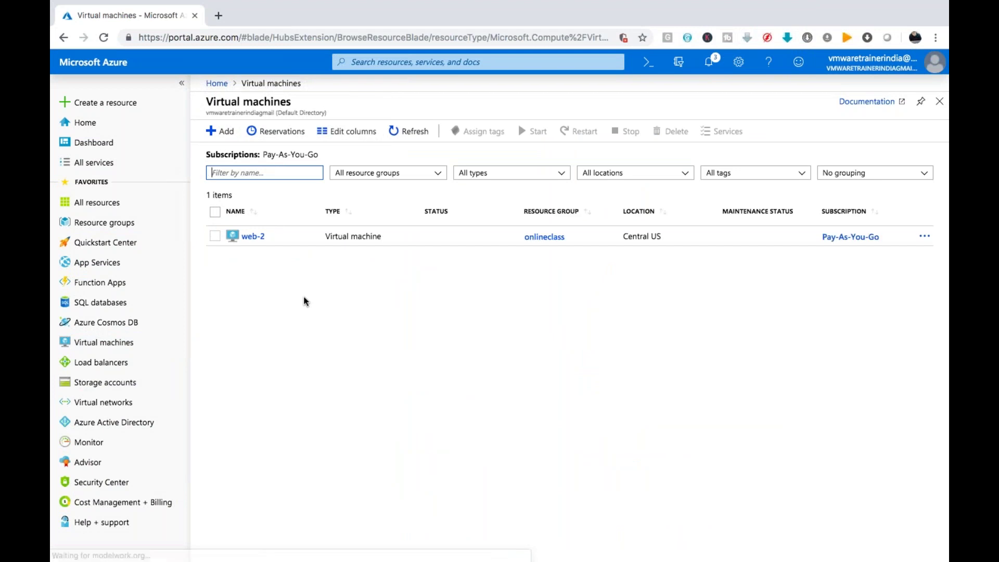
pyautogui.click(228, 133)
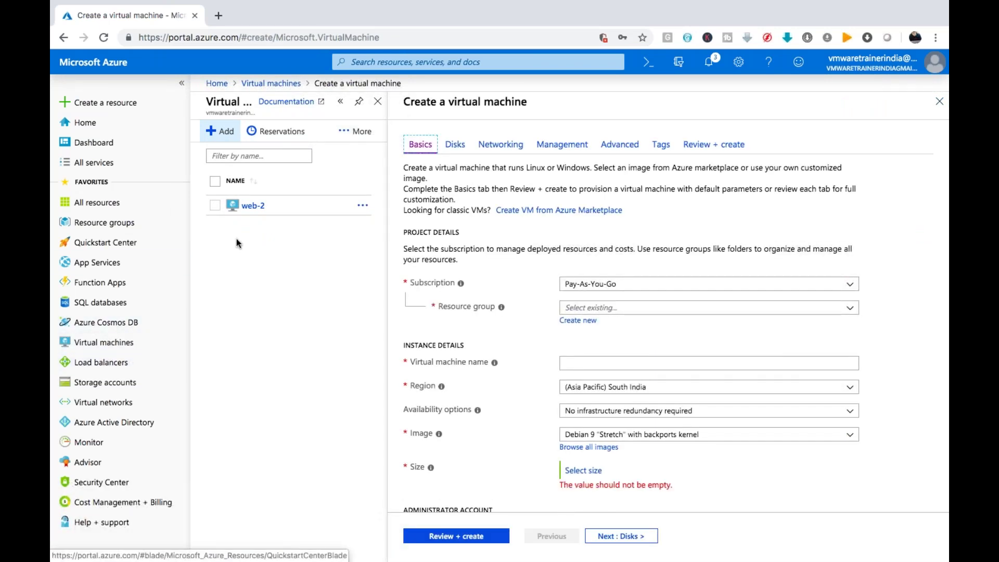
# - Set the resource group to onlineclass and name the VM 'web'
pyautogui.click(632, 307)
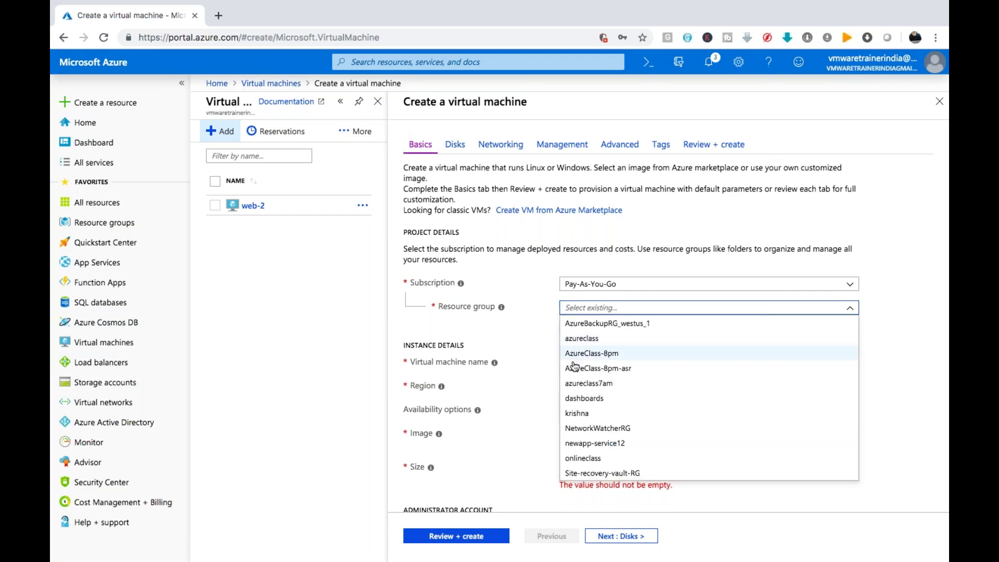
pyautogui.click(582, 458)
pyautogui.click(605, 363)
pyautogui.write('web')
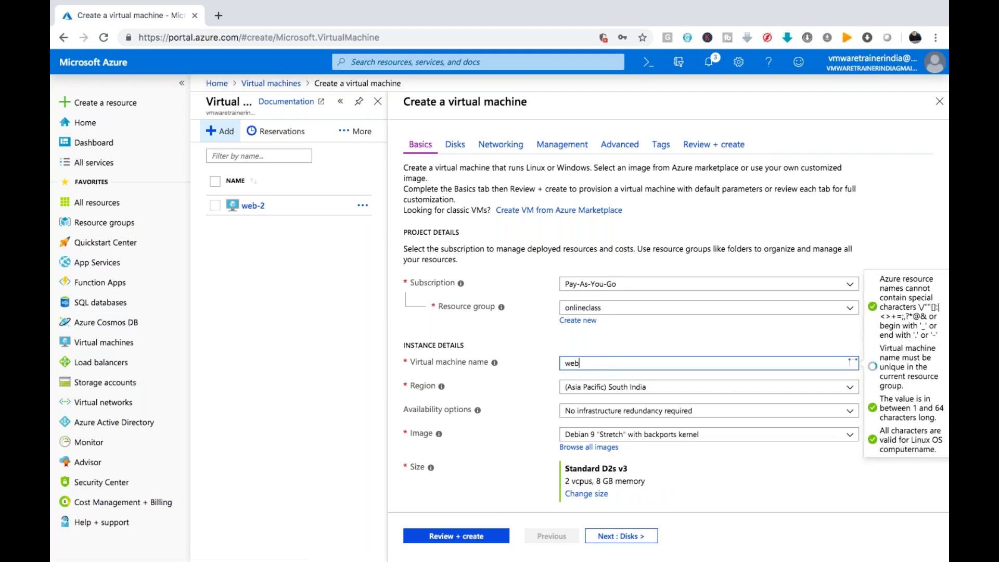
# - Set the region to (US) East US and browse all VM images
pyautogui.click(686, 388)
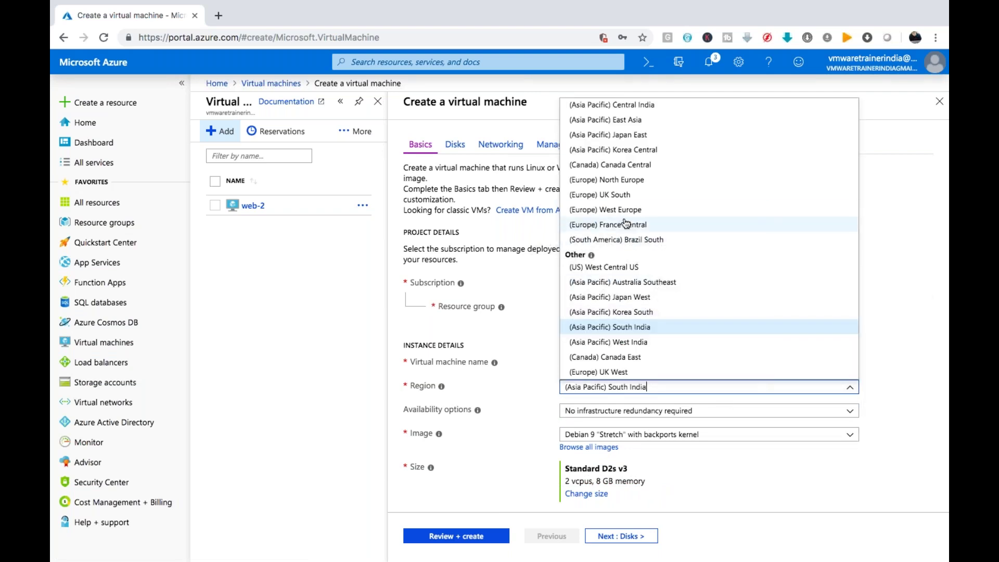
pyautogui.click(625, 195)
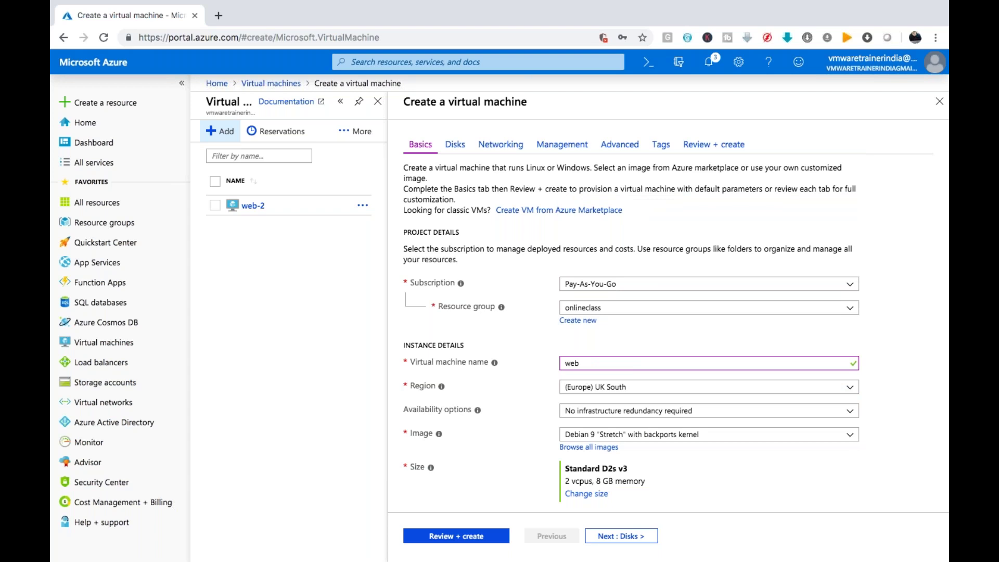
pyautogui.click(640, 388)
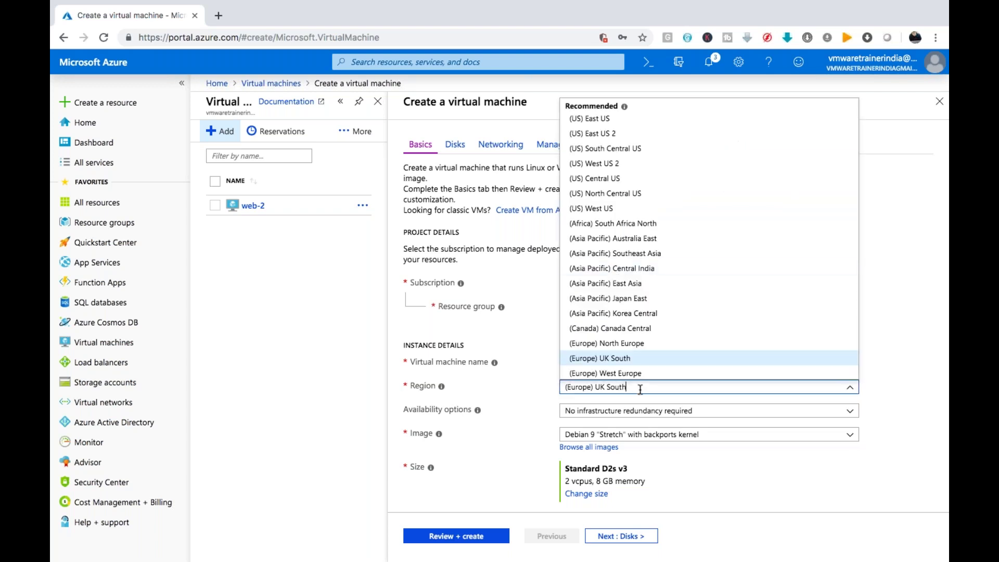
pyautogui.click(605, 121)
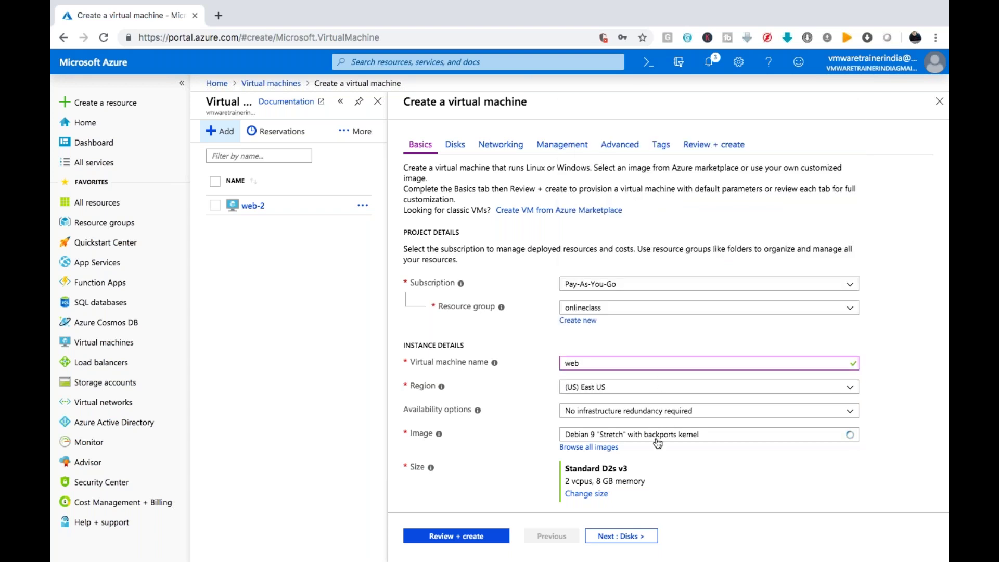
pyautogui.click(582, 448)
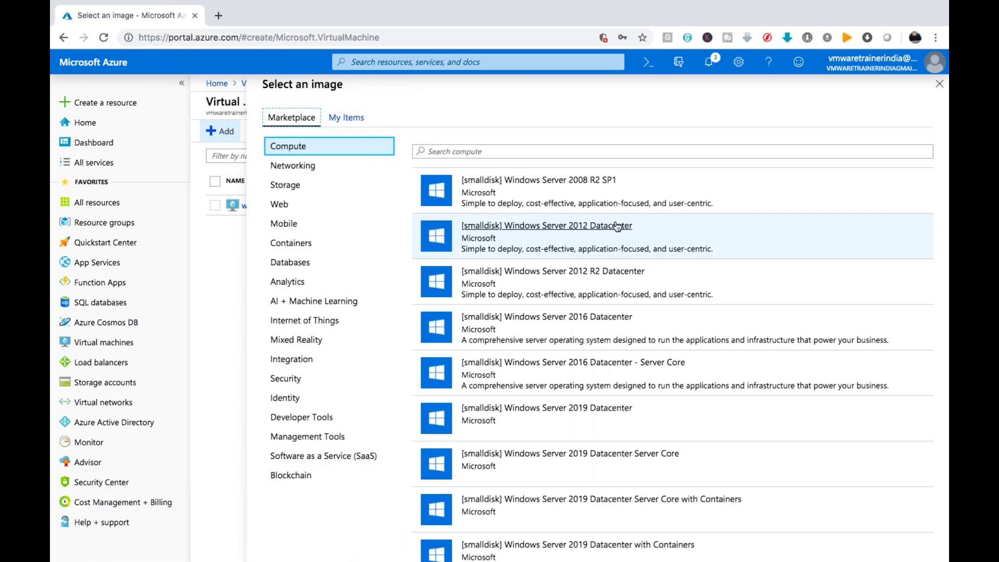
# - Choose the Windows Server 2012 Datacenter image and the Standard B1ms VM size
pyautogui.click(567, 229)
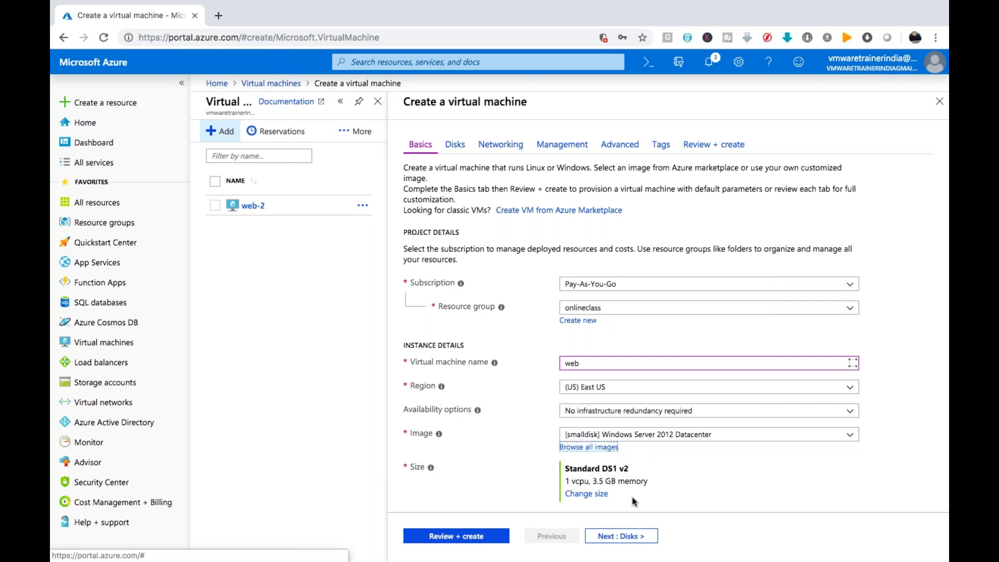
pyautogui.scroll(-2, 633, 501)
pyautogui.scroll(-3, 632, 501)
pyautogui.click(588, 407)
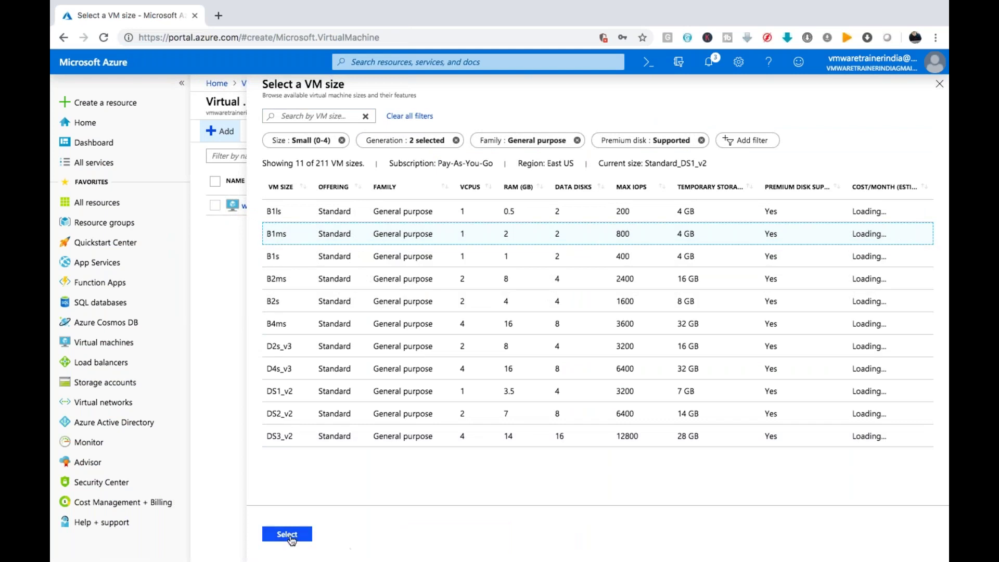
pyautogui.click(287, 535)
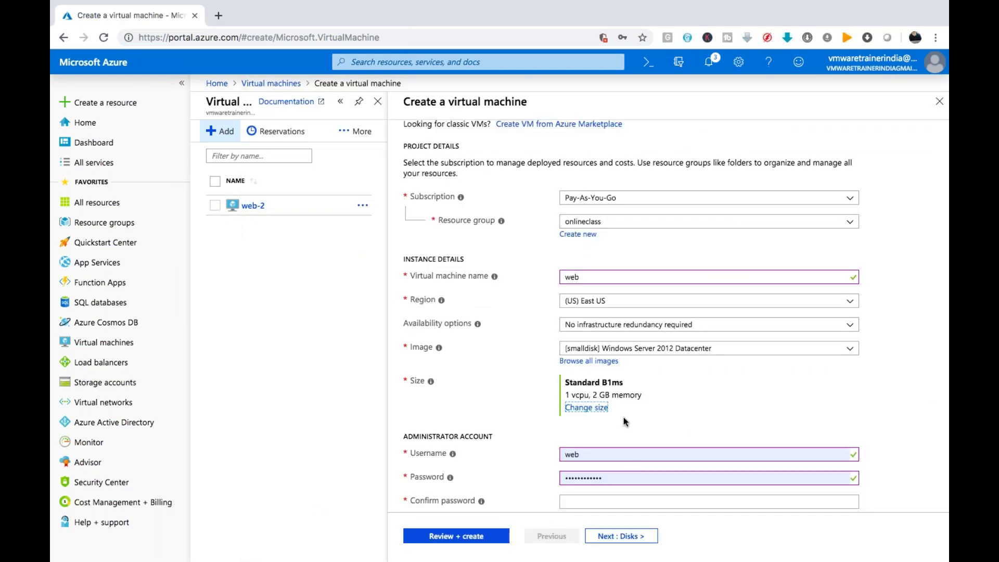
pyautogui.scroll(-2, 624, 416)
# - Enter the administrator password and fill in the matching Confirm password field
pyautogui.click(624, 416)
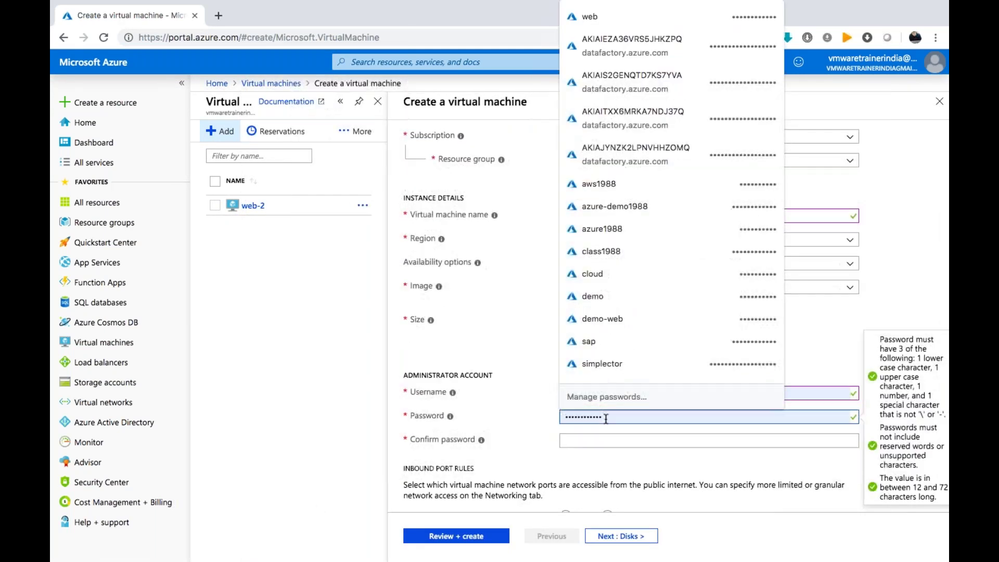
pyautogui.press('BackSpace')
pyautogui.press('BackSpace')
pyautogui.press('BackSpace')
pyautogui.press('BackSpace')
pyautogui.press('BackSpace')
pyautogui.press('BackSpace')
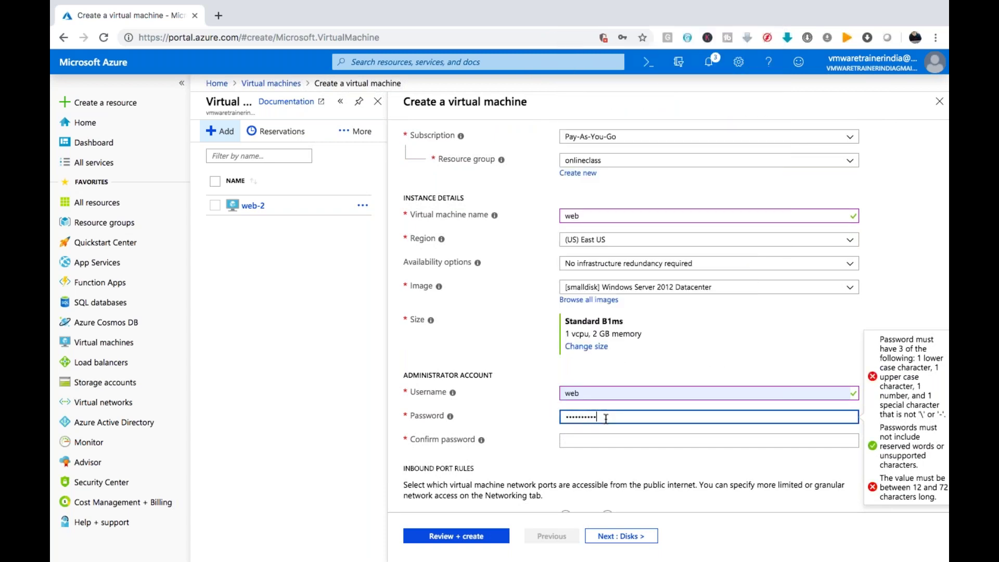
pyautogui.press('Tab')
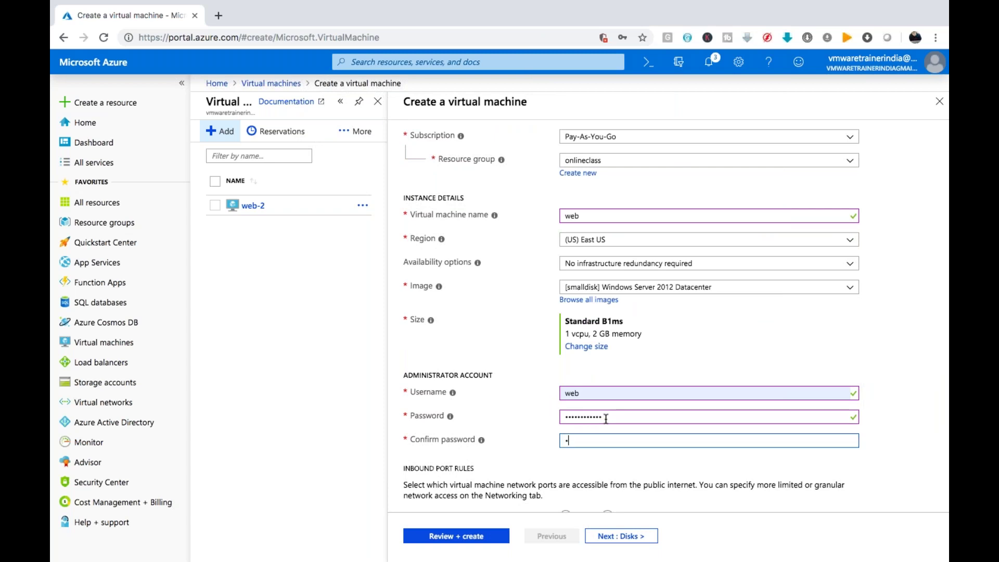
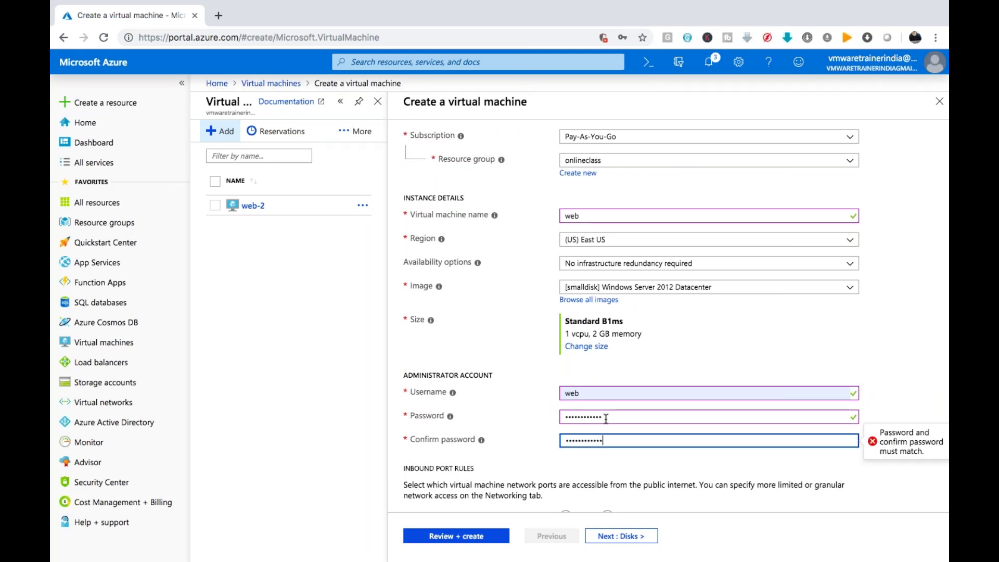
# - Allow selected public inbound ports and choose RDP (3389)
pyautogui.scroll(-5, 606, 419)
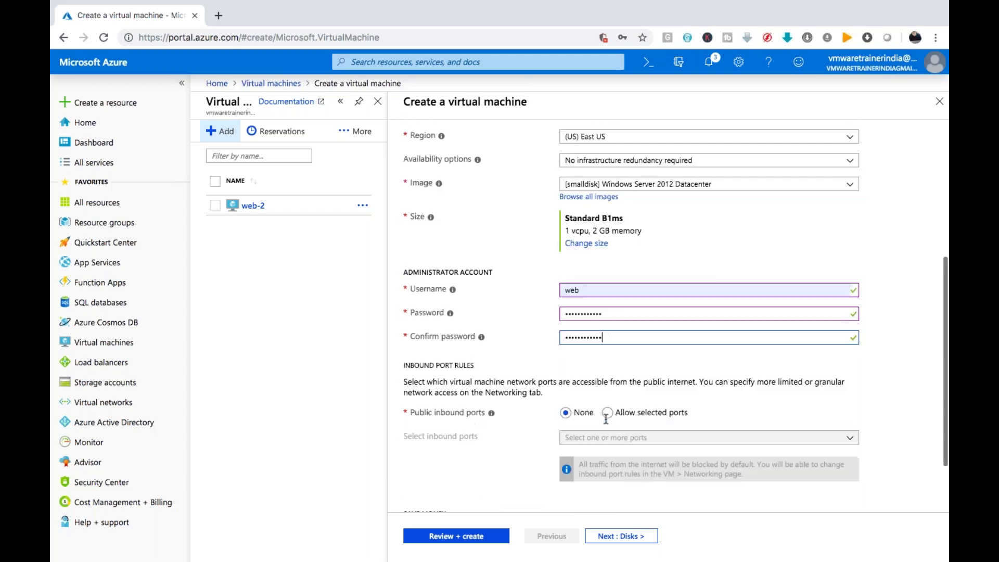
pyautogui.click(607, 332)
pyautogui.doubleClick(660, 413)
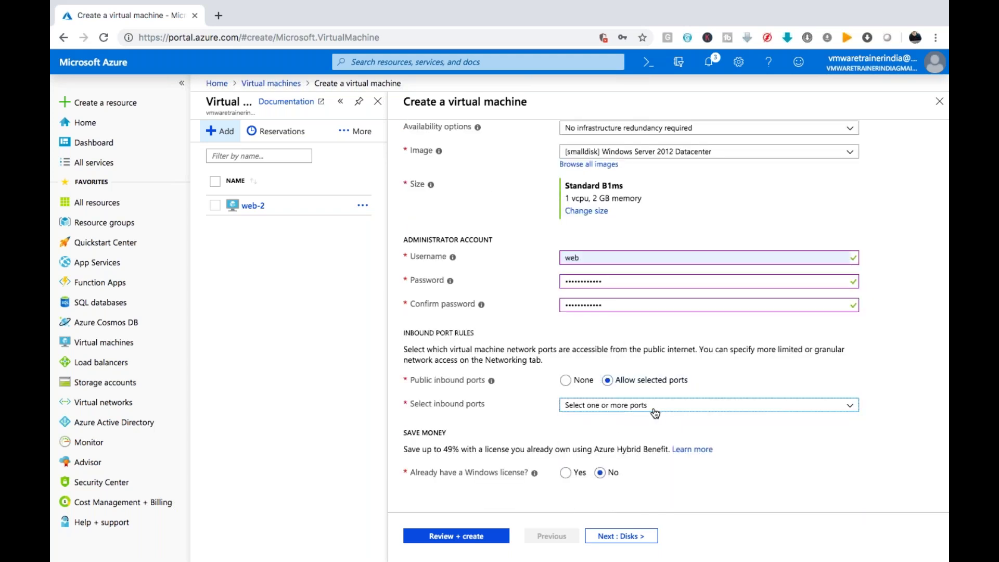
pyautogui.click(629, 410)
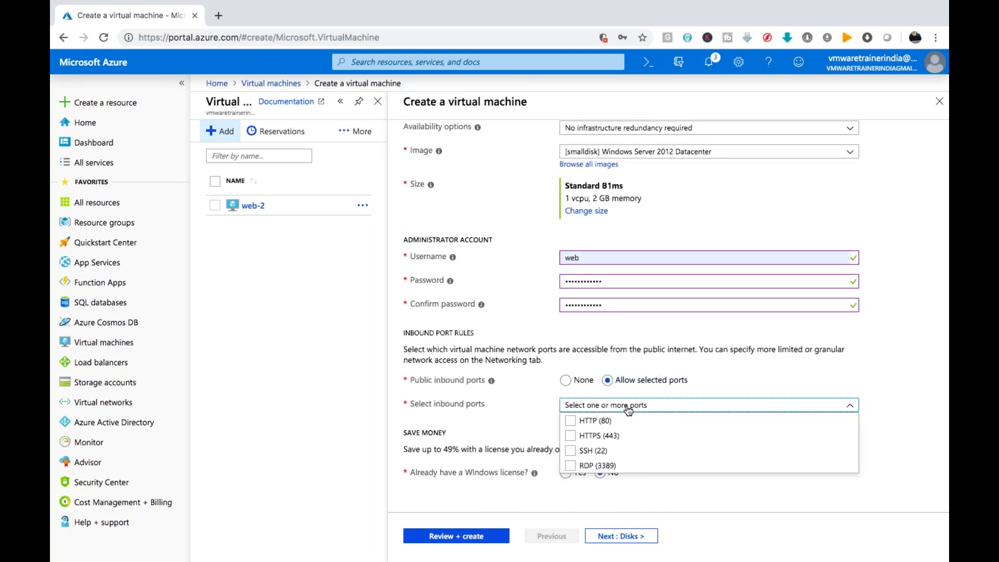
pyautogui.click(571, 467)
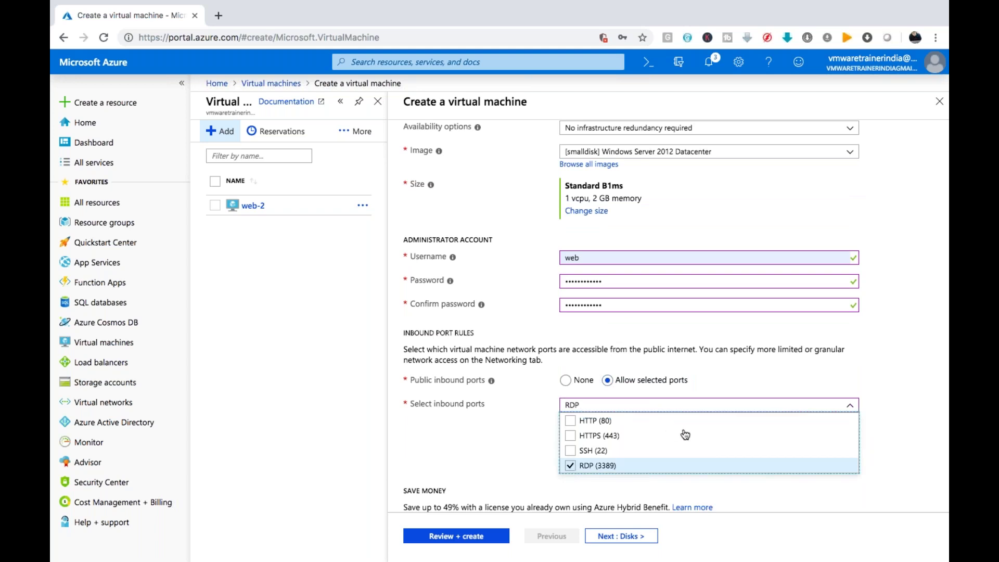
pyautogui.click(922, 418)
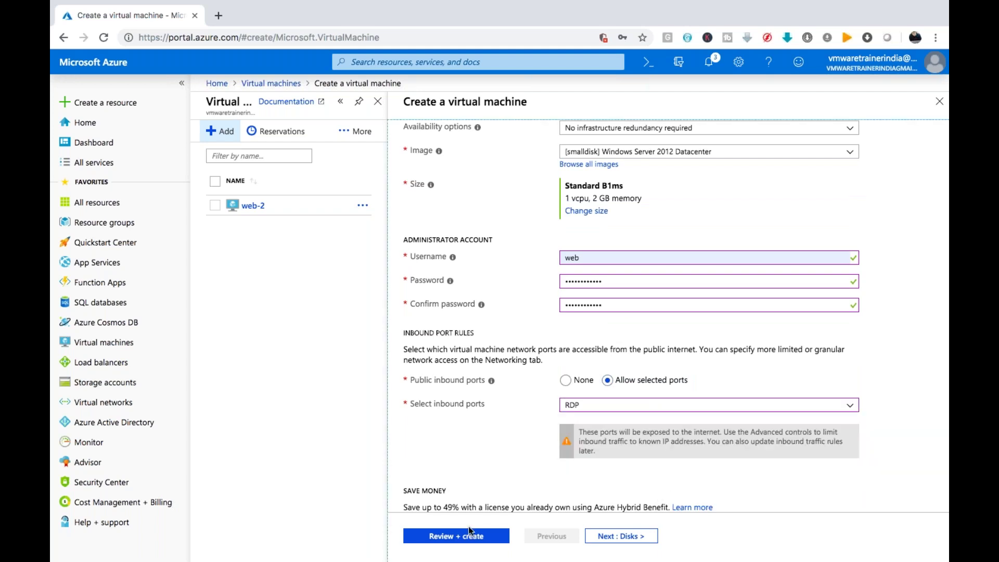
# - Run Review + create on the web VM, and once validation passes, create it
pyautogui.click(449, 537)
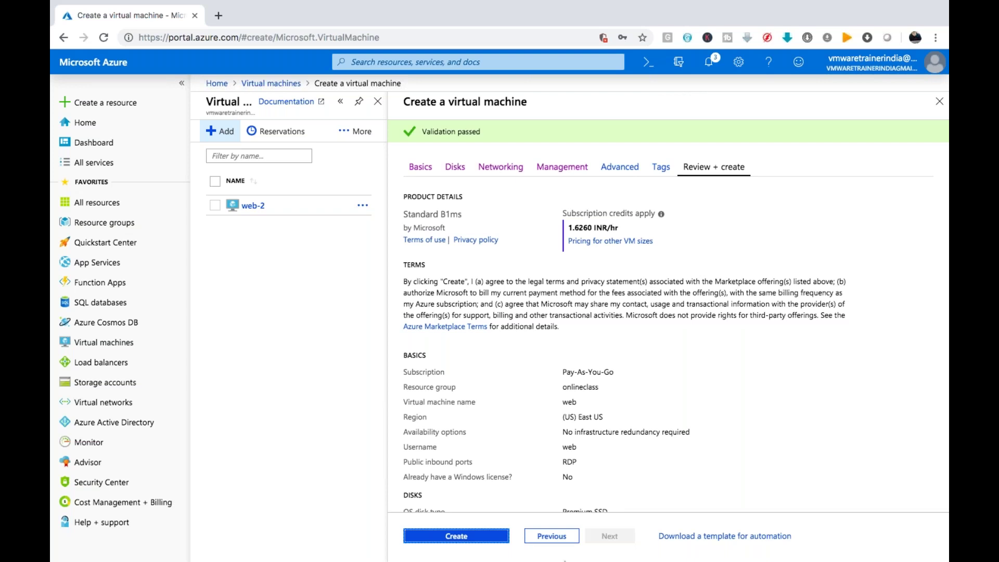
pyautogui.click(451, 536)
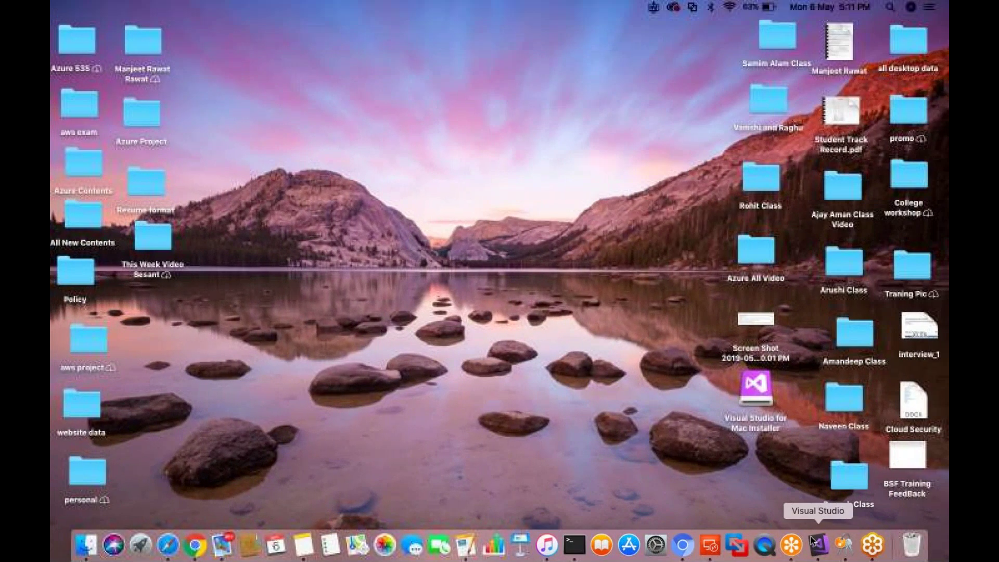
# - Show all GoToMeeting windows, then switch back to full-screen Chrome with the Azure deployment
pyautogui.rightClick(873, 545)
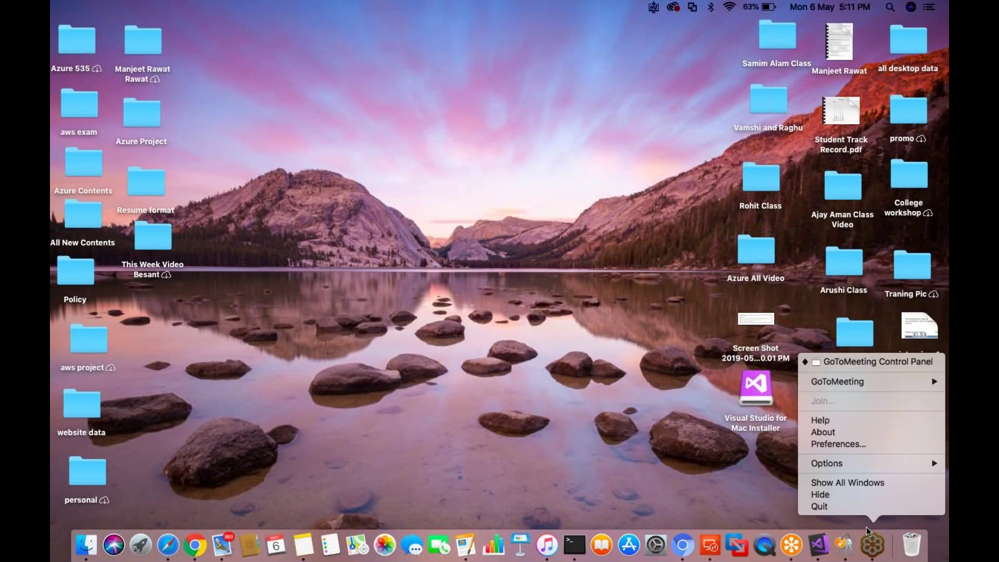
pyautogui.click(864, 482)
pyautogui.click(923, 48)
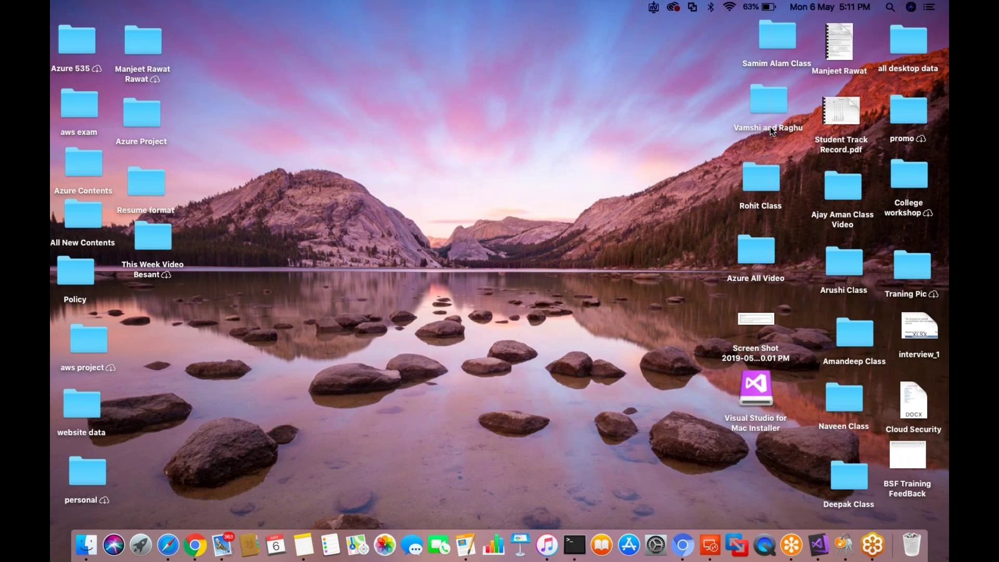
pyautogui.hotkey('ctrl', 'Right')
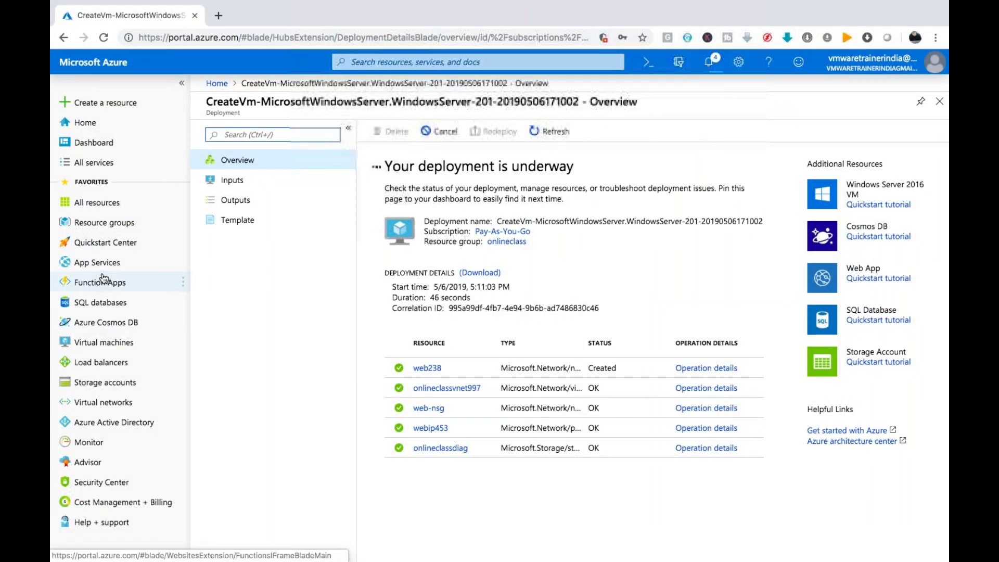
# - Open Virtual machines to see web Creating in East US beside deallocated web-2
pyautogui.click(105, 344)
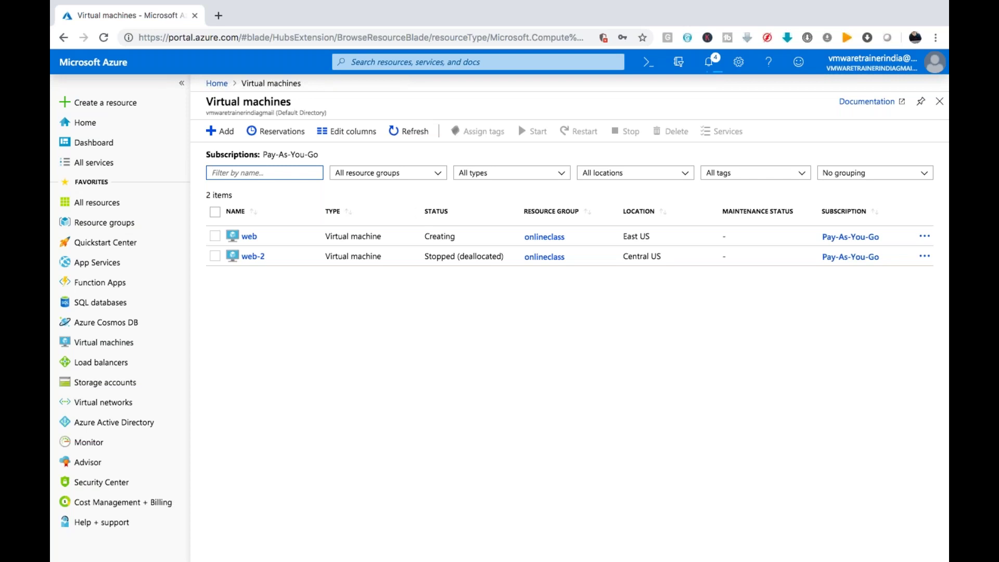
# - Refresh the VM list repeatedly, then view the notification that the web deployment succeeded
pyautogui.click(413, 130)
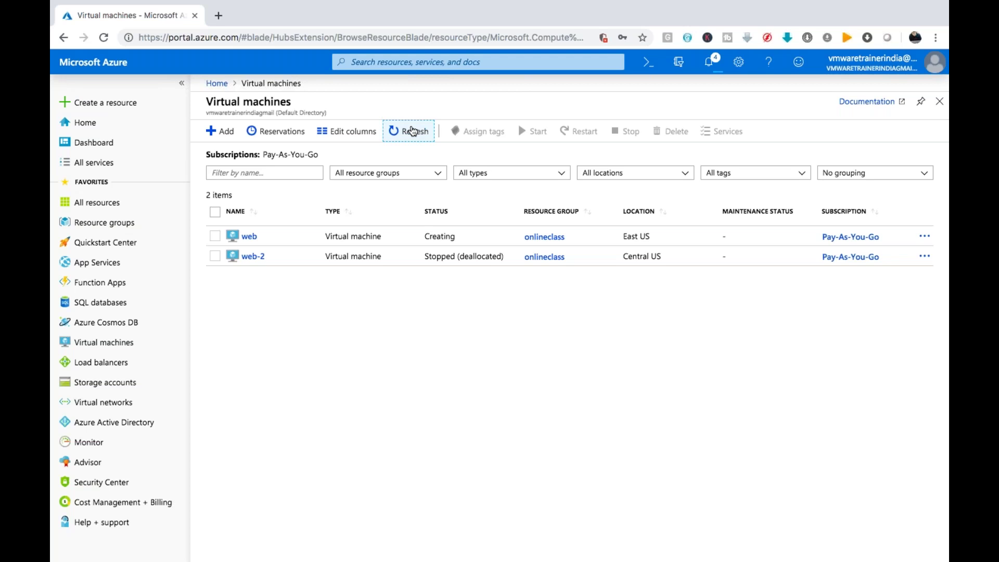
pyautogui.click(412, 131)
pyautogui.click(404, 136)
pyautogui.click(410, 137)
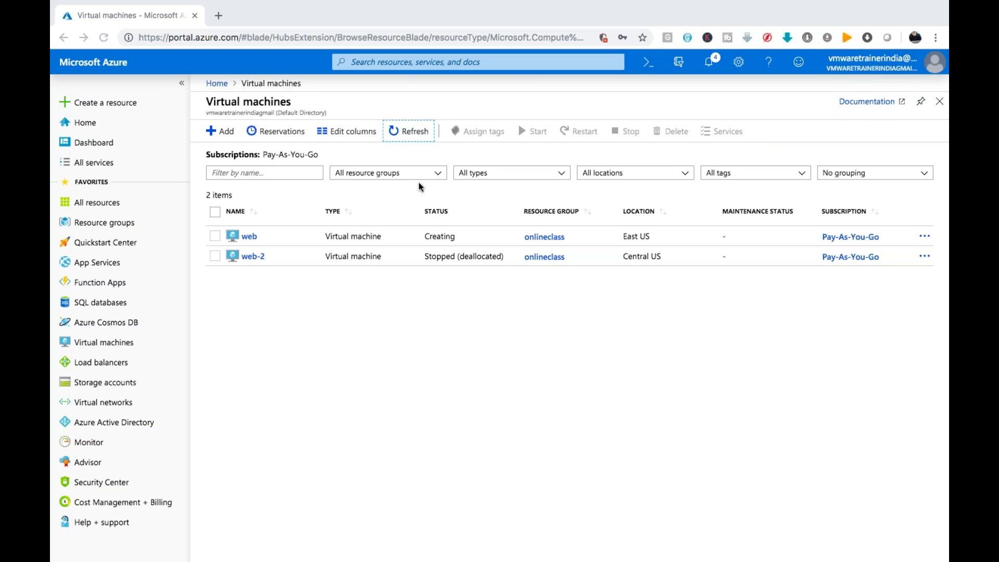
pyautogui.click(406, 136)
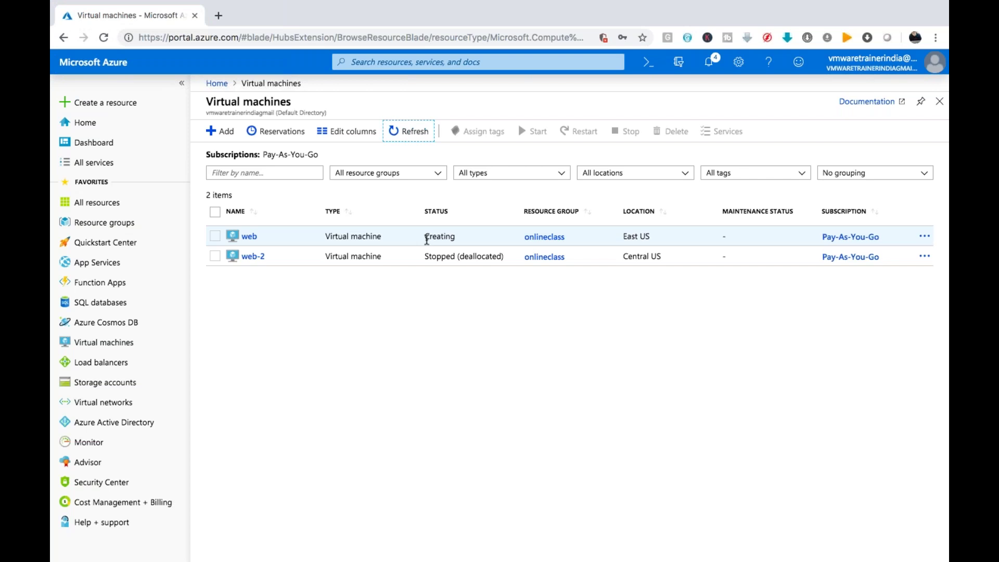
pyautogui.click(397, 132)
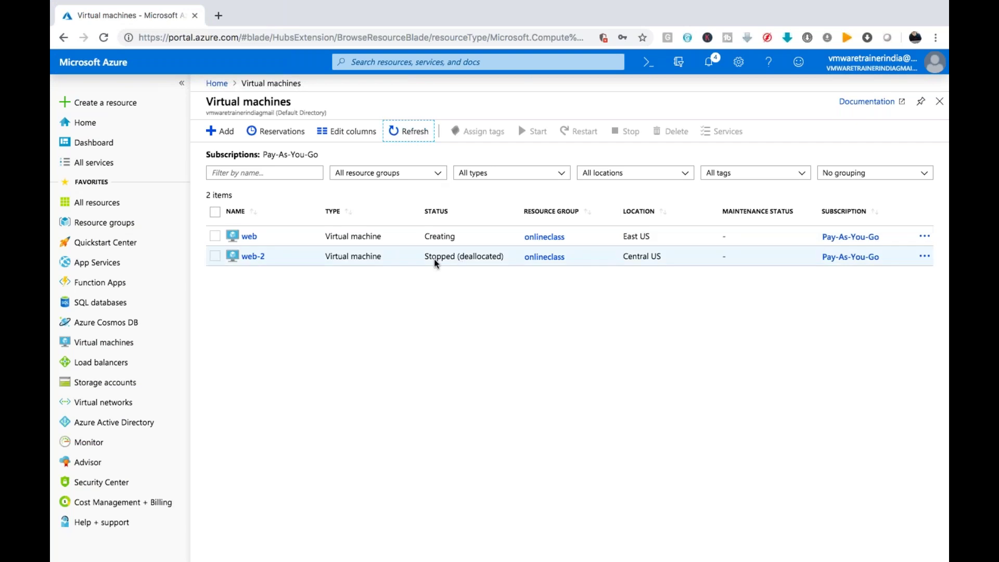
pyautogui.click(414, 137)
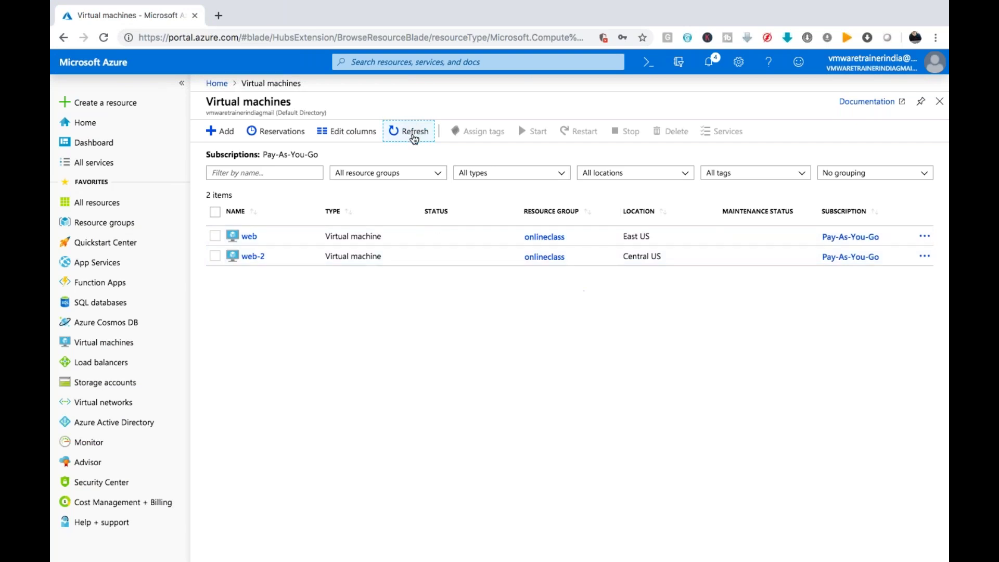
pyautogui.click(714, 62)
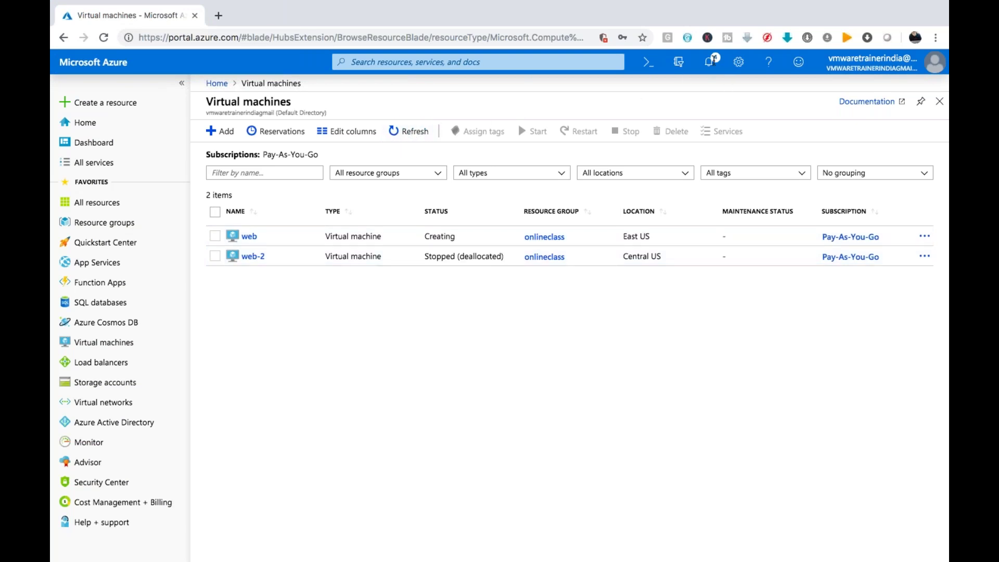
pyautogui.click(431, 331)
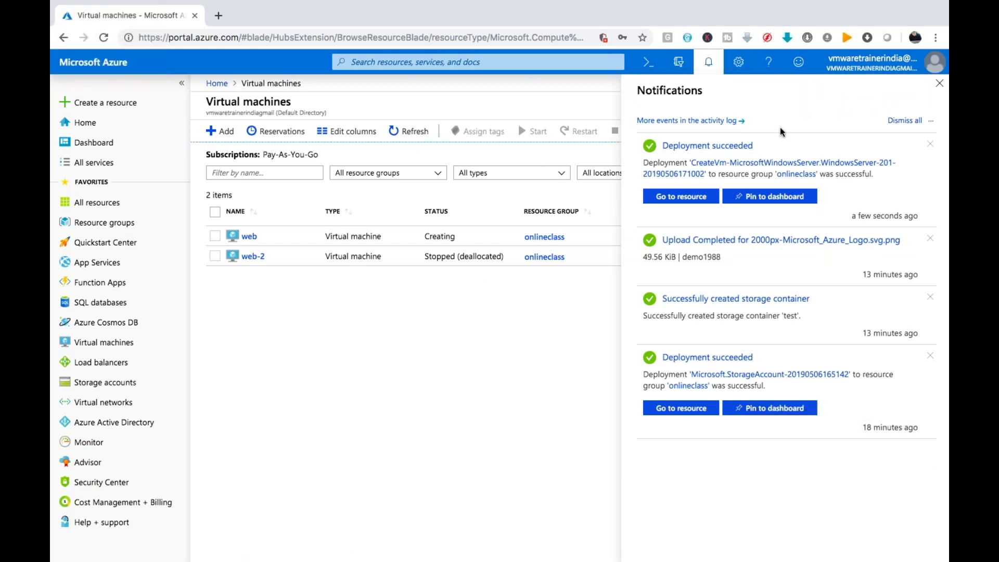
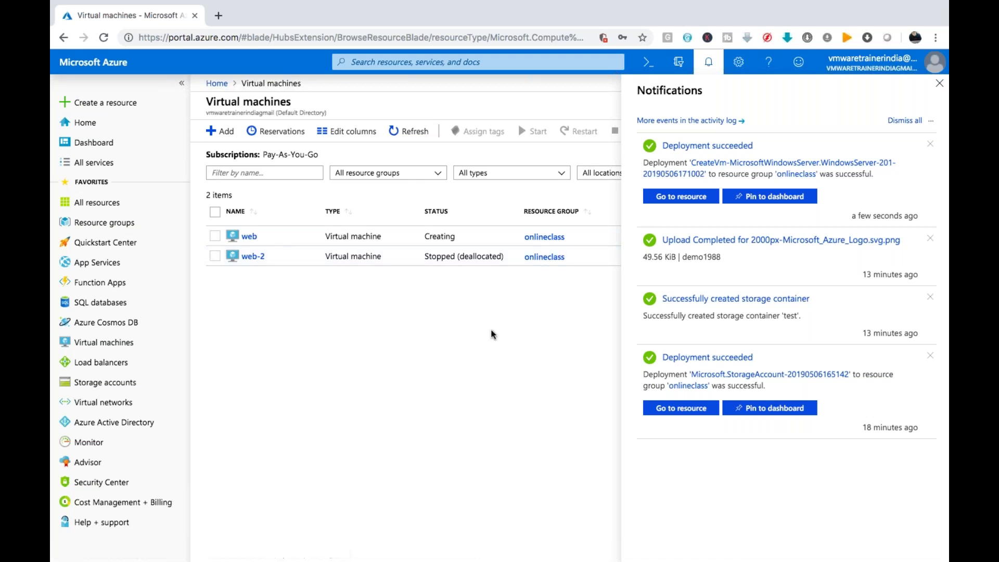
# - Refresh the Virtual machines list repeatedly until 'web' changes from Creating to Running
pyautogui.click(408, 131)
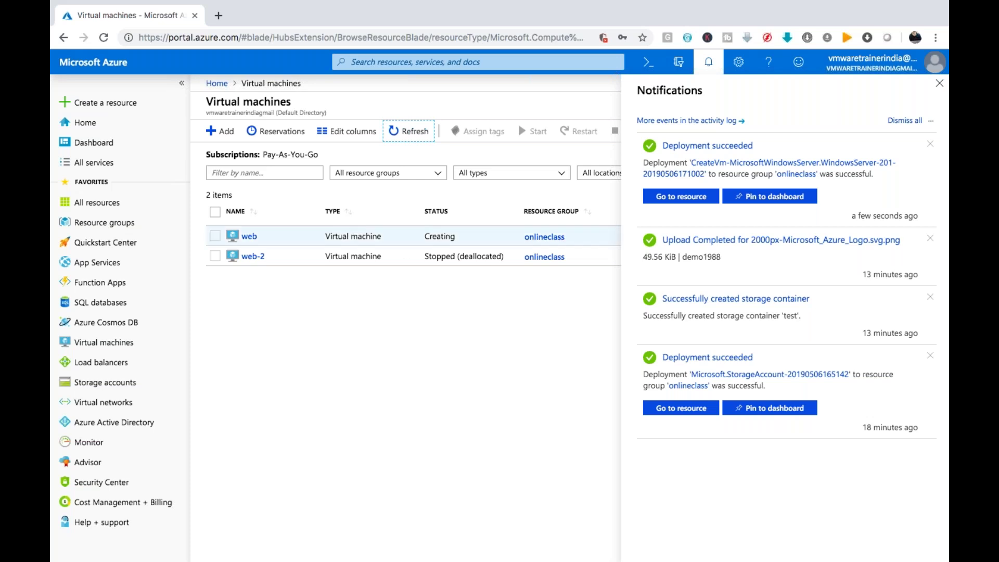
pyautogui.click(417, 133)
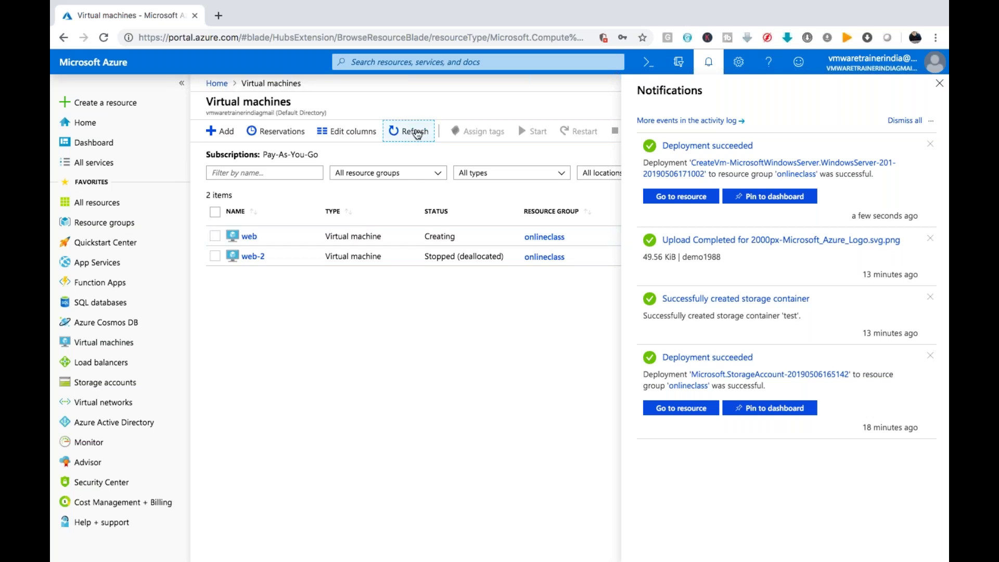
pyautogui.click(414, 133)
pyautogui.click(414, 133)
pyautogui.click(414, 133)
pyautogui.click(408, 130)
pyautogui.click(408, 130)
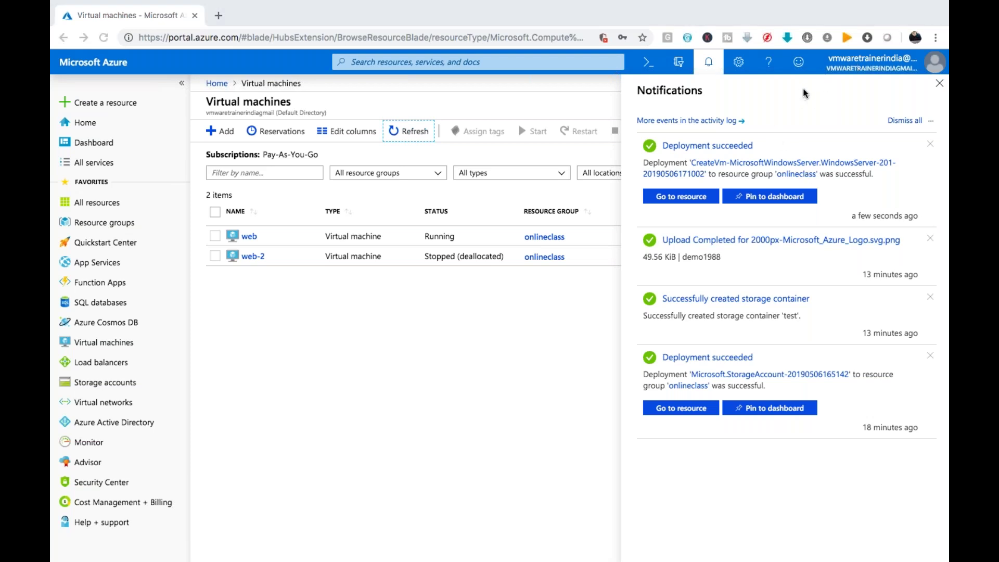
# - Copy the public IP address from the 'web' VM's overview, then switch to Microsoft Remote Desktop
pyautogui.click(940, 85)
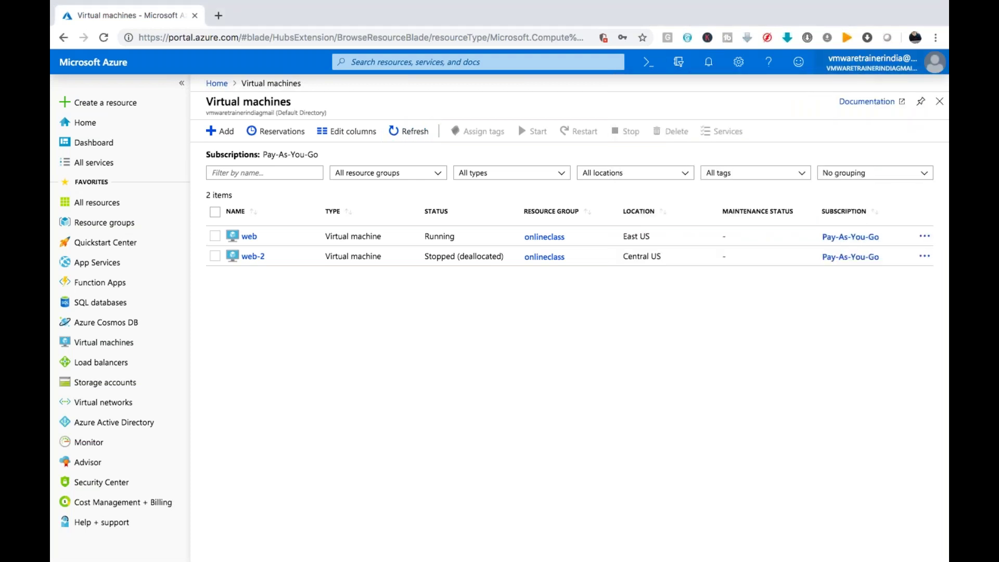
pyautogui.click(249, 237)
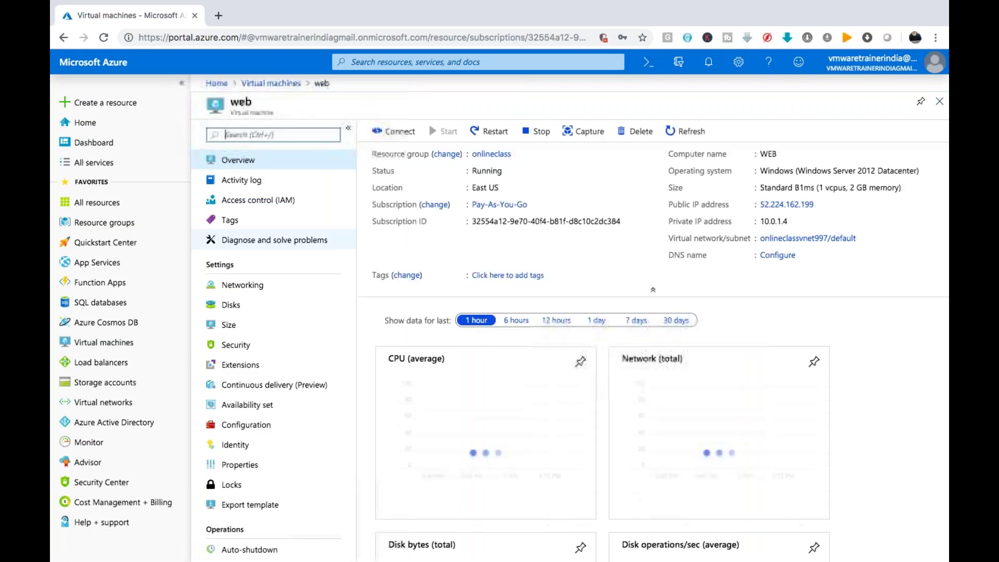
pyautogui.click(820, 204)
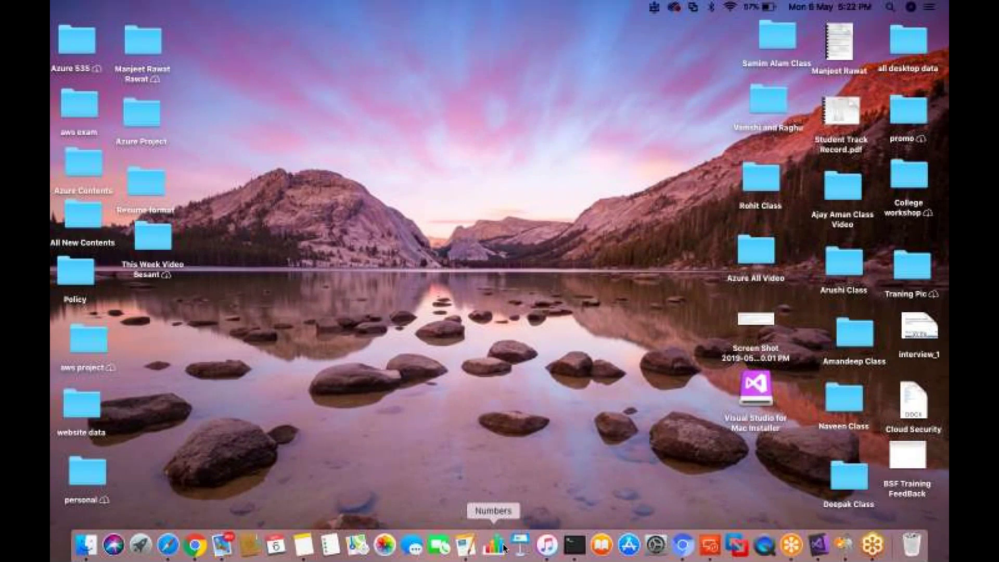
pyautogui.click(712, 542)
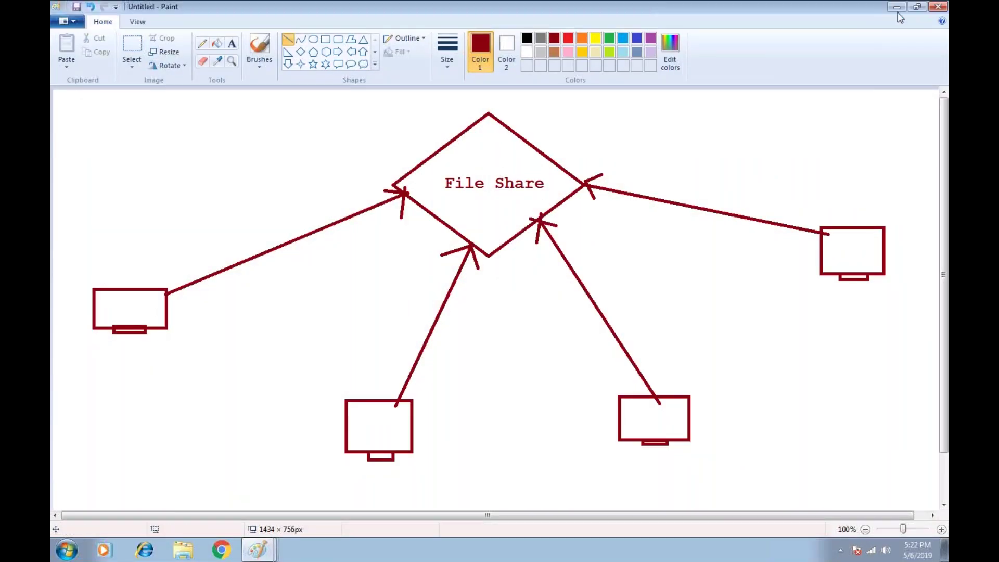
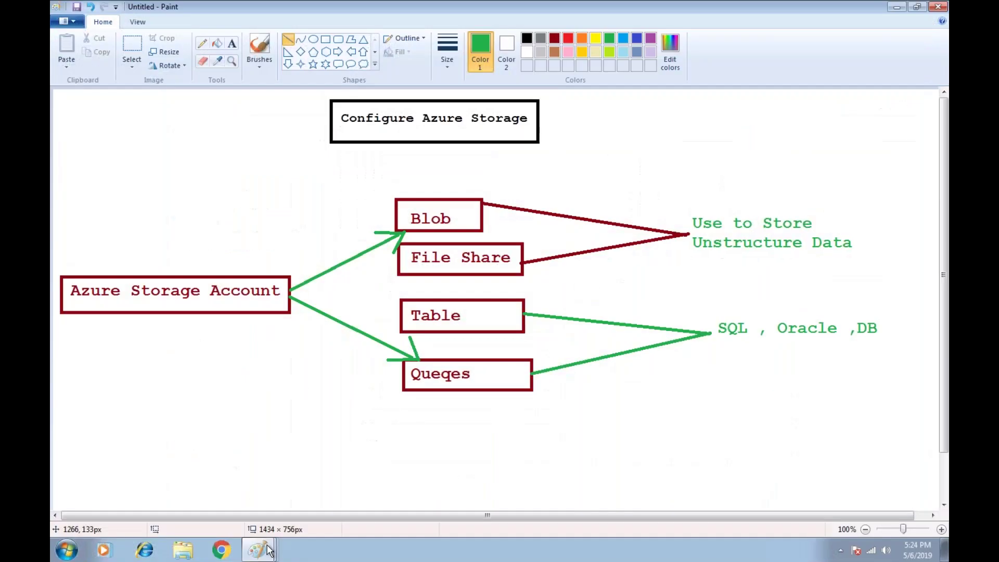
# - Draw a blue oval around the File Share label in the Paint file-share diagram
pyautogui.moveTo(258, 549)
pyautogui.click(261, 479)
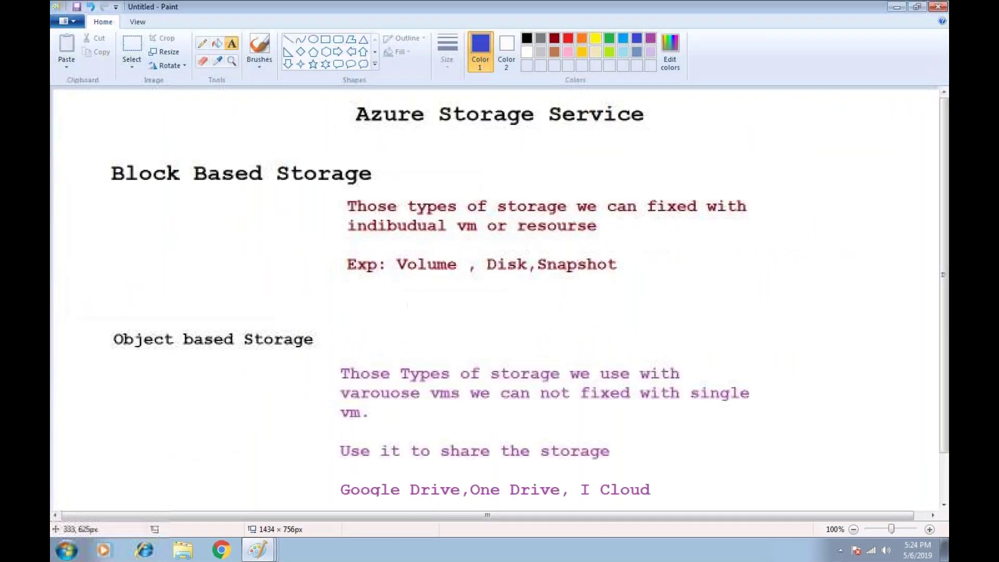
pyautogui.click(268, 520)
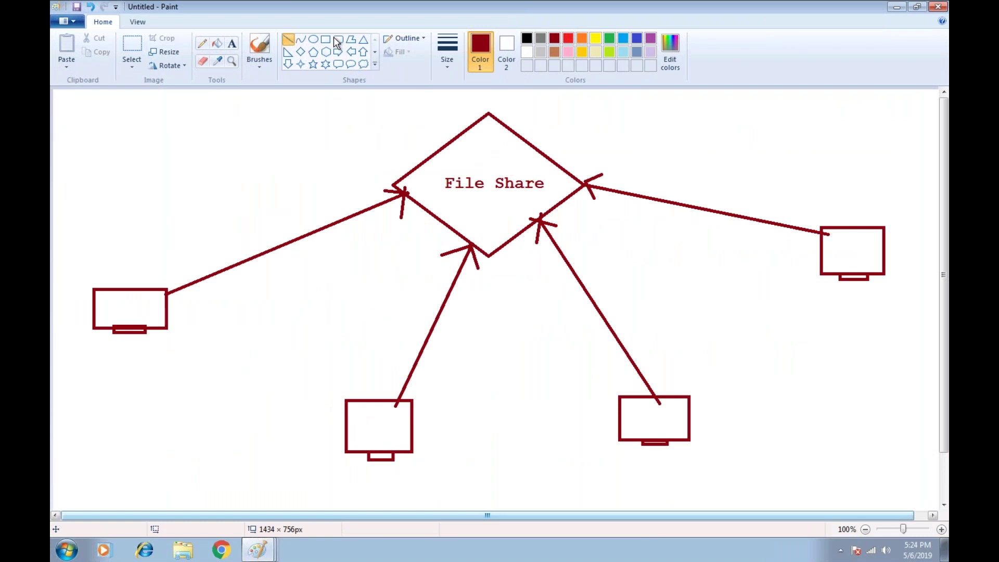
pyautogui.click(313, 40)
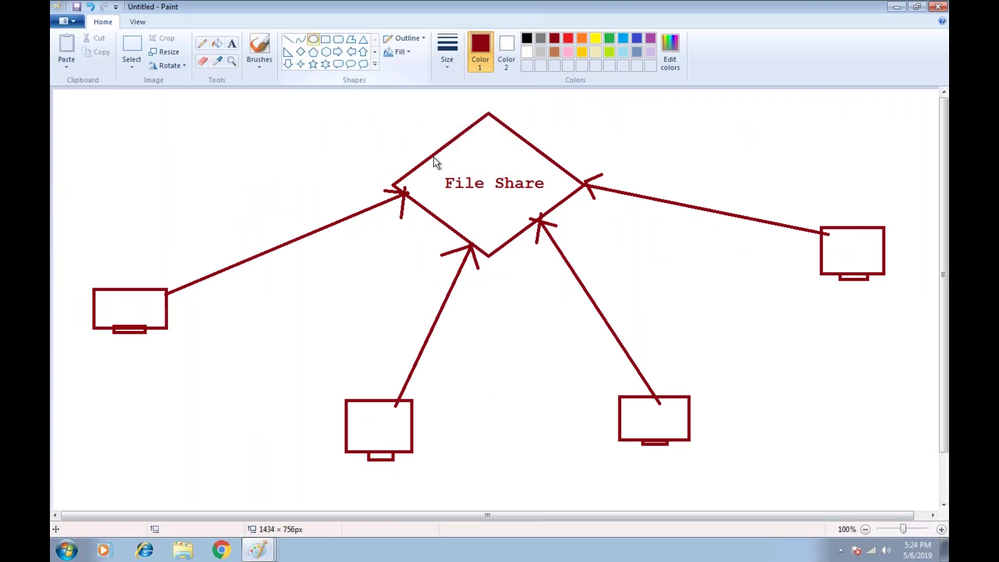
pyautogui.moveTo(435, 165); pyautogui.dragTo(549, 206)
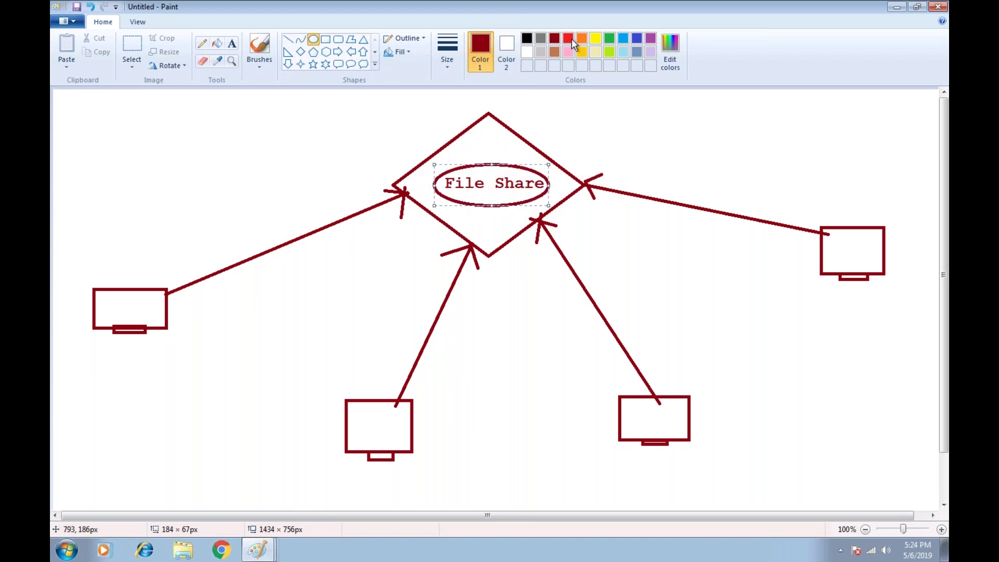
pyautogui.click(637, 39)
pyautogui.click(645, 128)
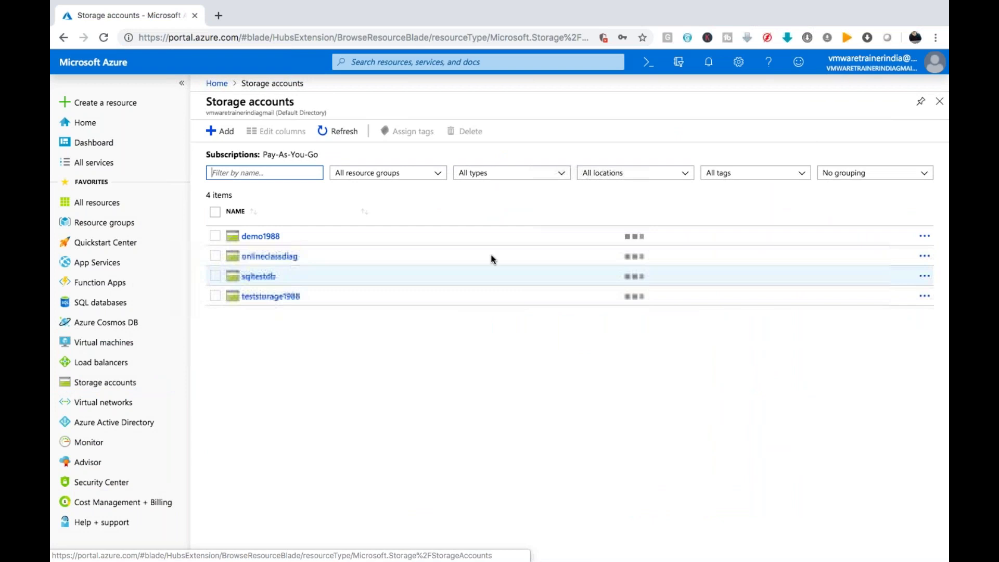
# - Open the demo1988 account's Files service and start a new file share form
pyautogui.click(254, 237)
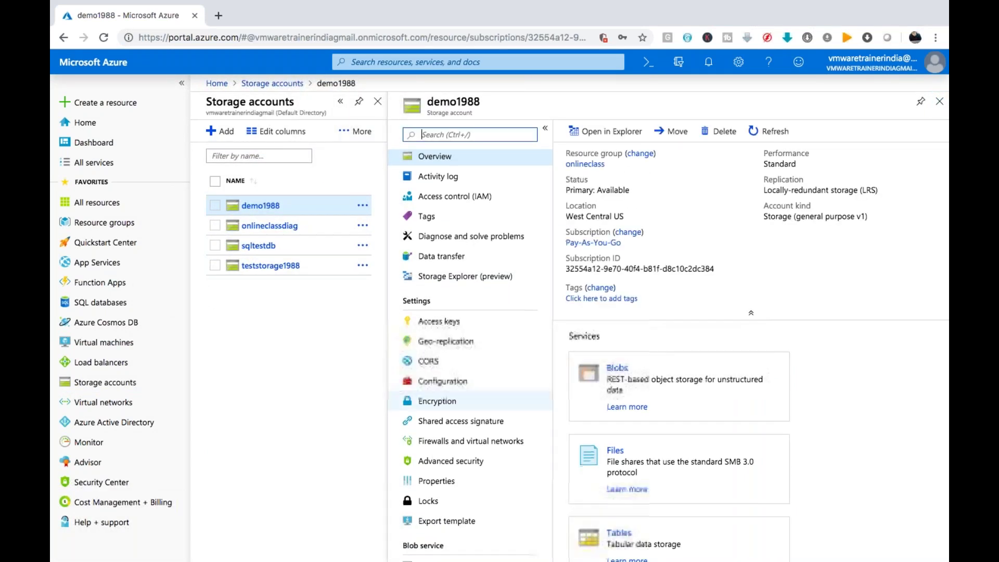
pyautogui.scroll(-3, 468, 321)
pyautogui.click(615, 451)
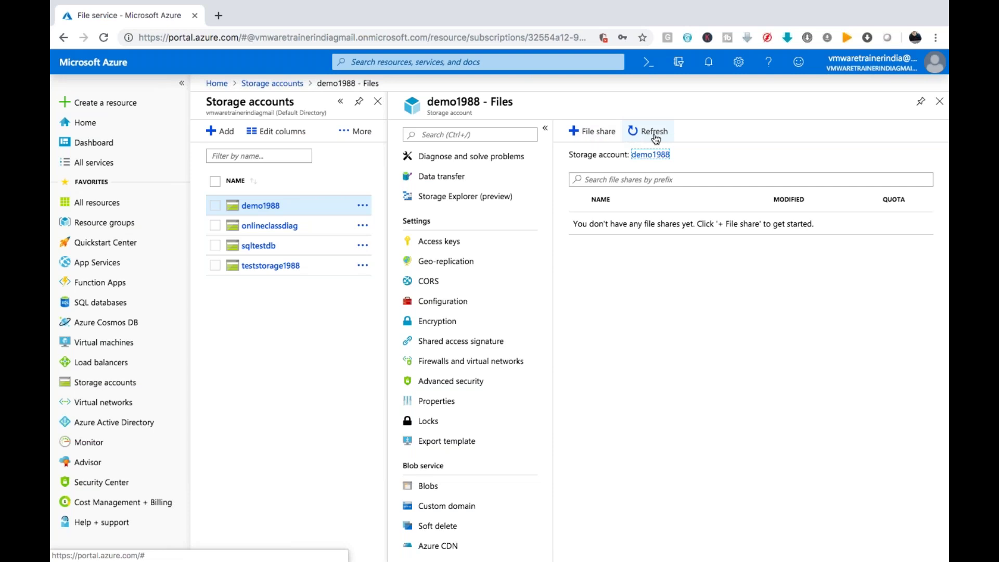
pyautogui.click(593, 137)
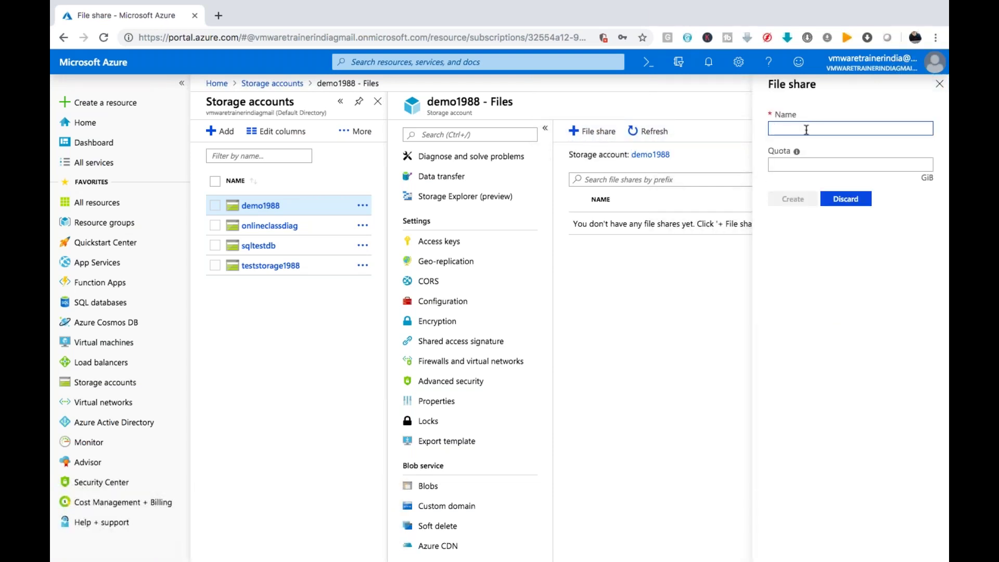
# - Name the new share 'class', give it a 5 GiB quota, and create it
pyautogui.click(806, 130)
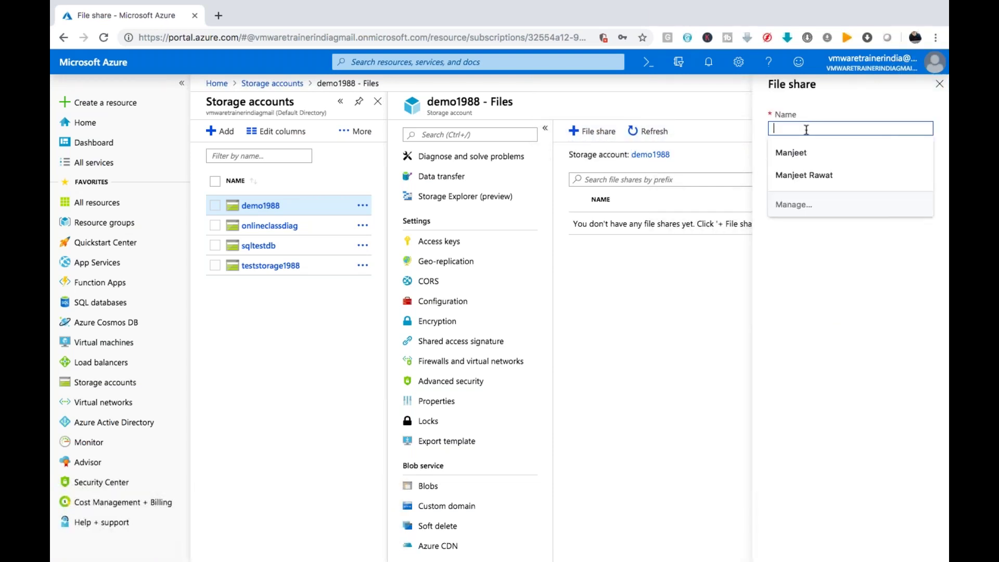
pyautogui.write('class')
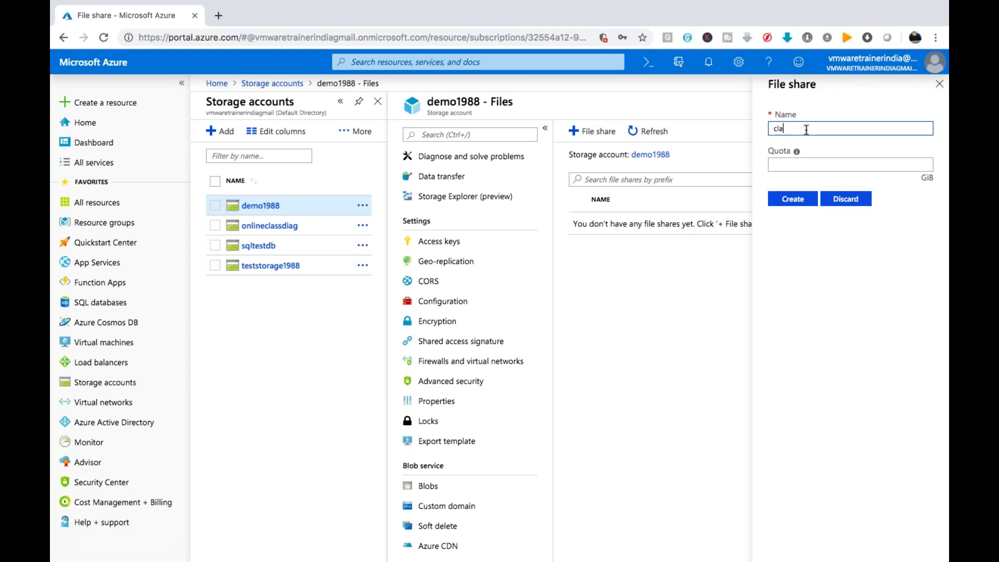
pyautogui.click(802, 165)
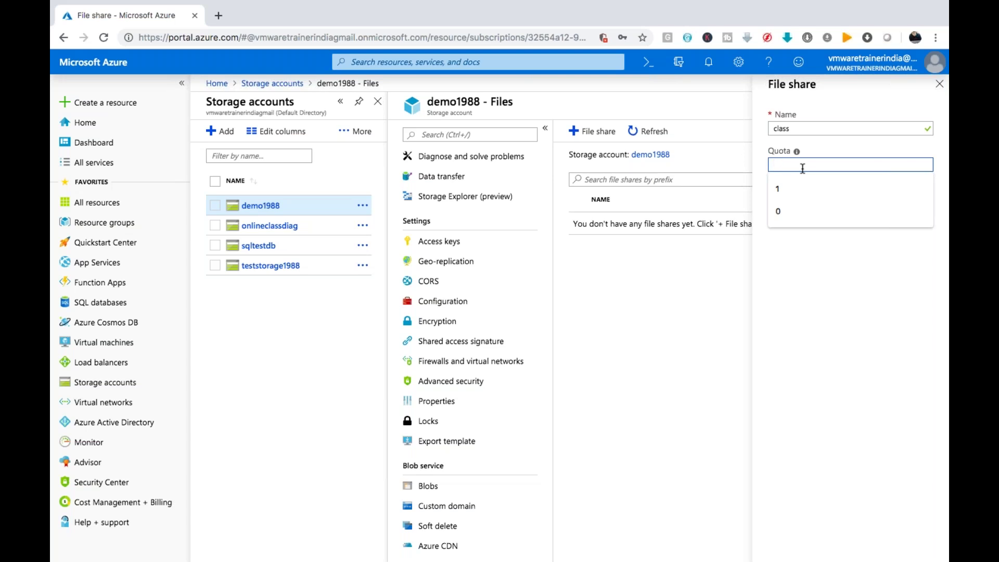
pyautogui.write('5')
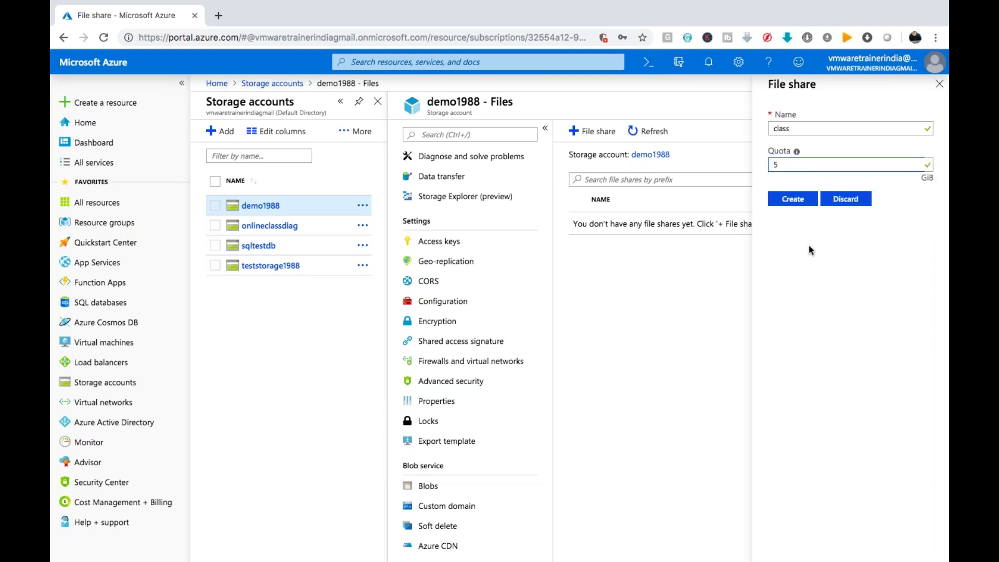
pyautogui.click(790, 202)
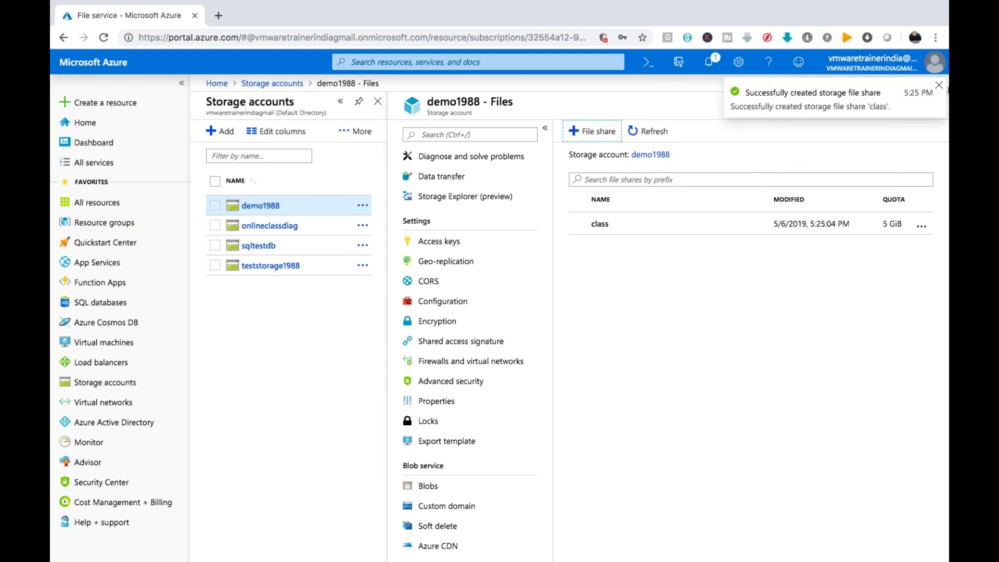
# - Dismiss the creation notification and open the 'class' file share
pyautogui.click(939, 85)
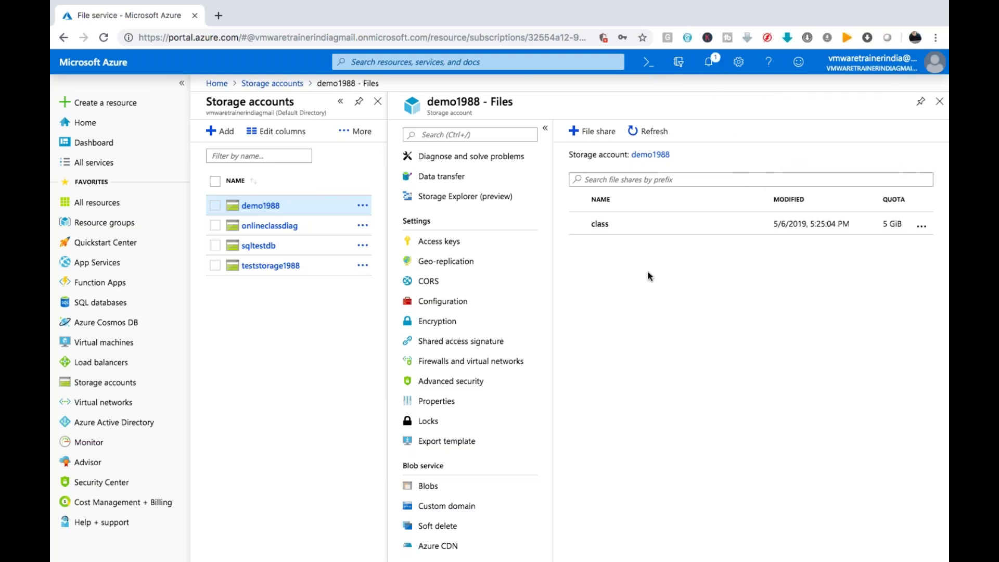
pyautogui.click(600, 224)
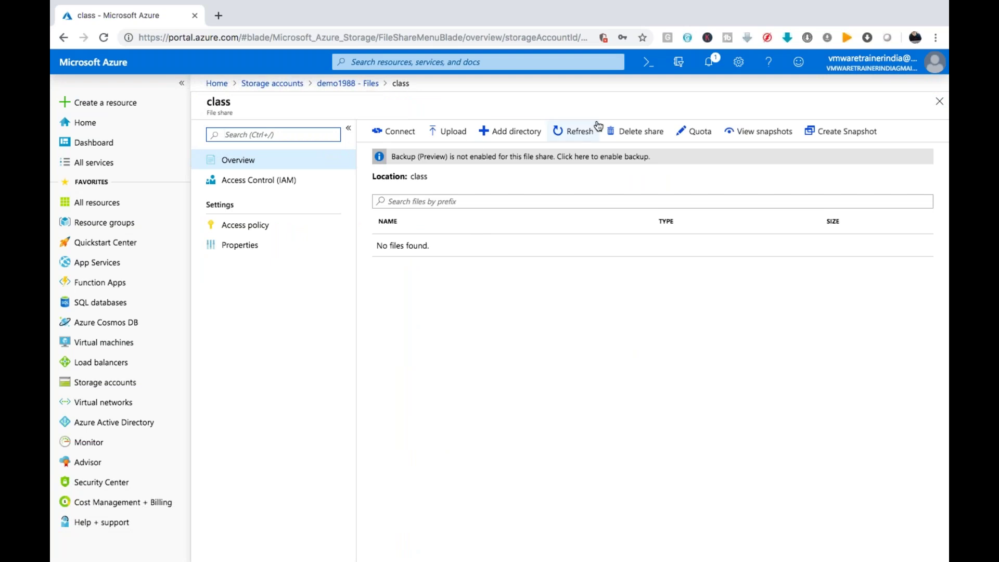
pyautogui.click(394, 139)
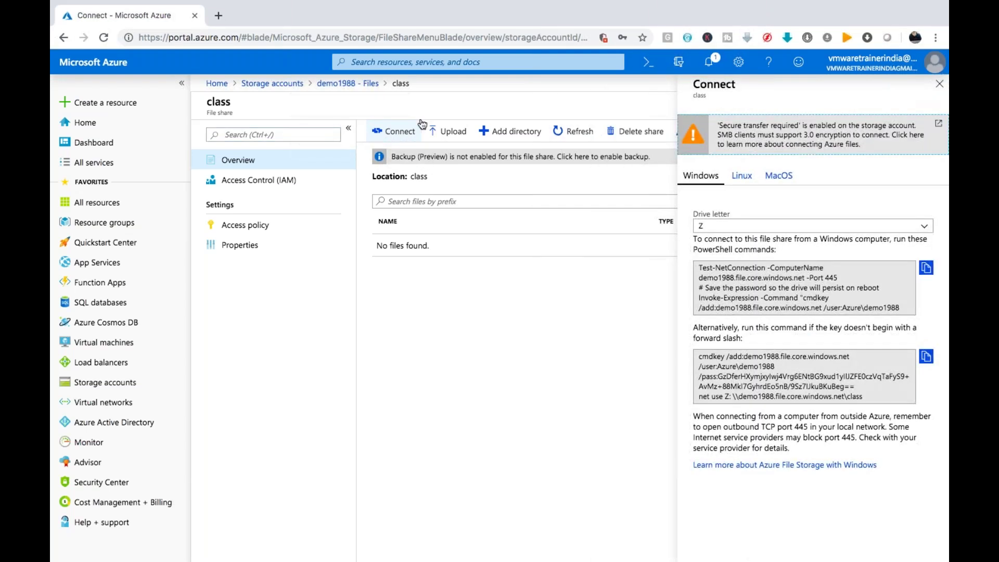
pyautogui.click(940, 84)
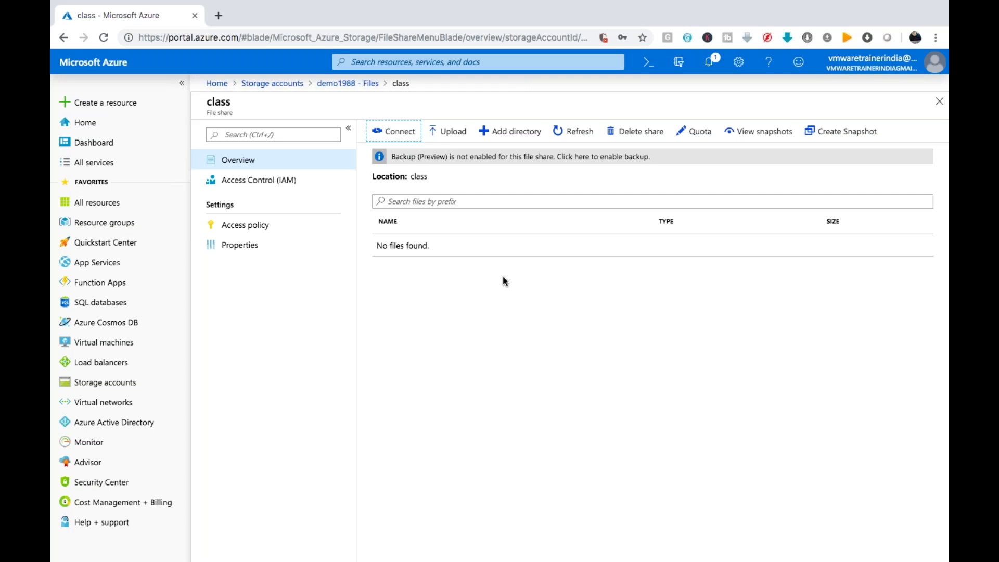
pyautogui.click(709, 62)
pyautogui.click(940, 85)
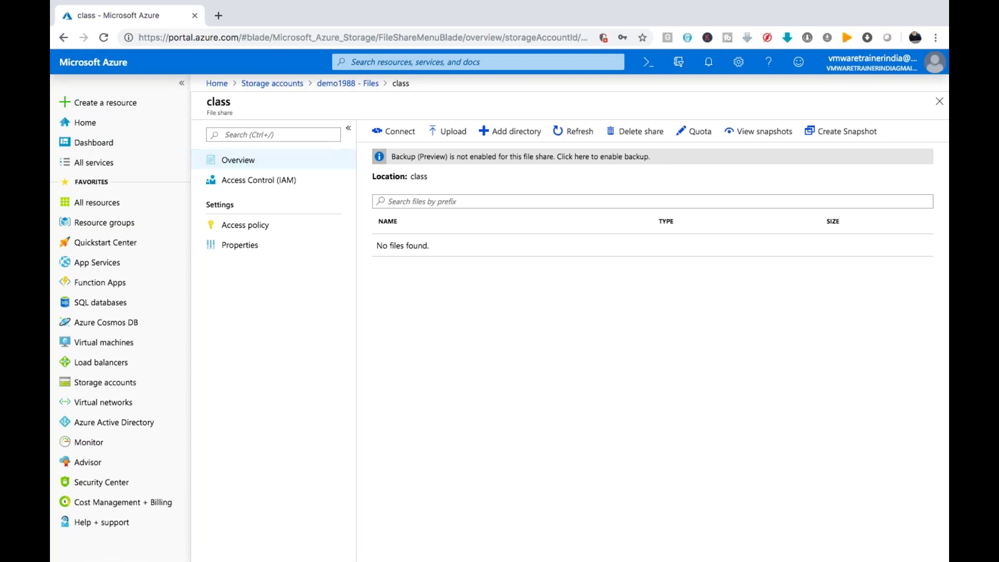
pyautogui.click(264, 161)
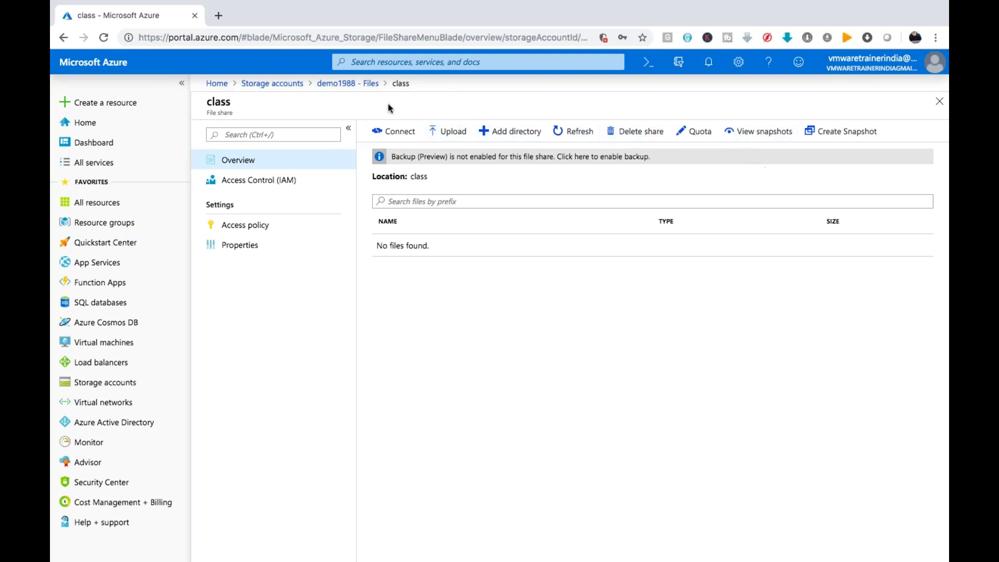
# - Show the Windows connection script for 'class' and copy the cmdkey mount command
pyautogui.click(394, 132)
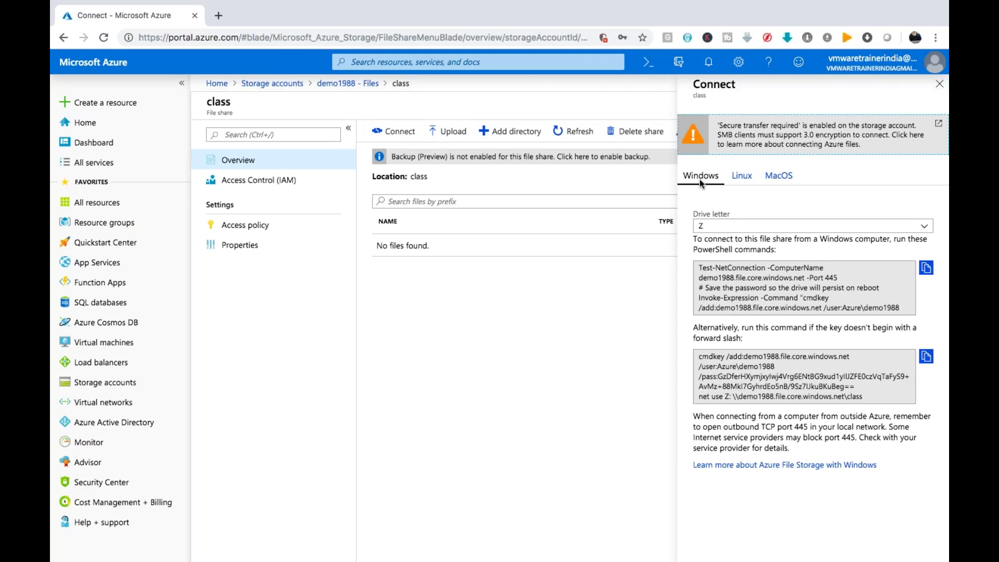
pyautogui.scroll(-3, 732, 305)
pyautogui.scroll(3, 731, 304)
pyautogui.scroll(-1, 772, 357)
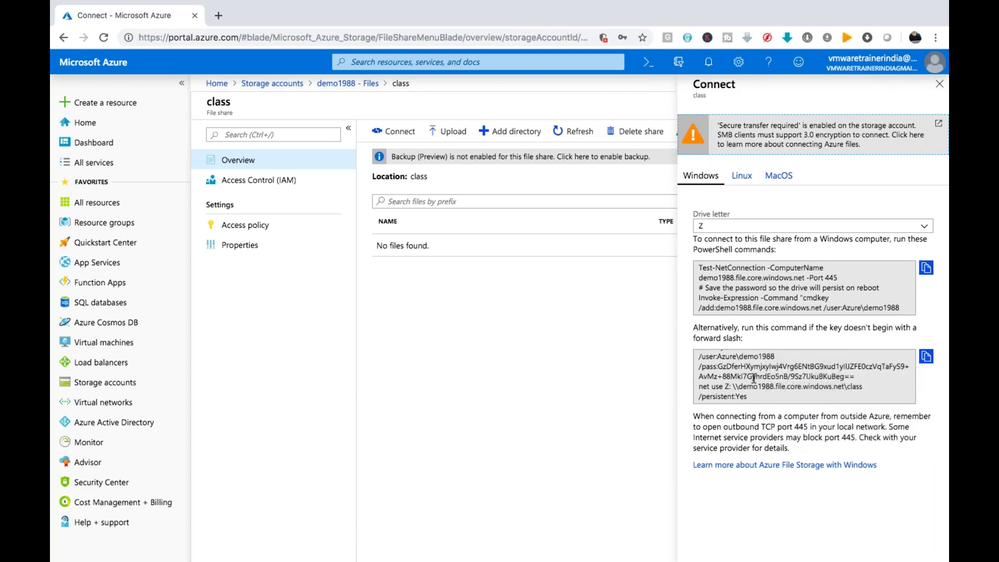
pyautogui.scroll(1, 754, 378)
pyautogui.click(926, 357)
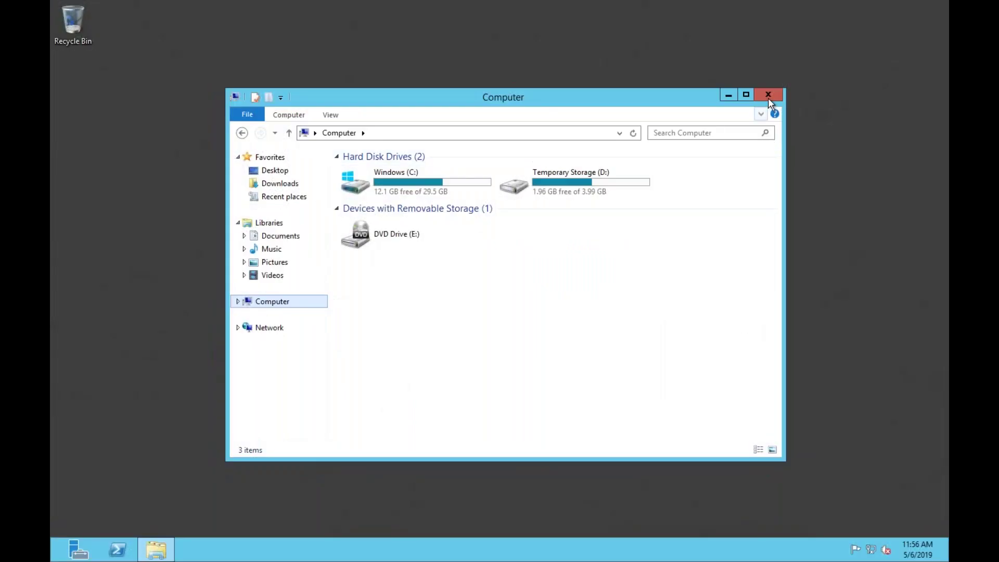
# - Close File Explorer and launch a Command Prompt through Run with cmd
pyautogui.click(768, 95)
pyautogui.moveTo(52, 554)
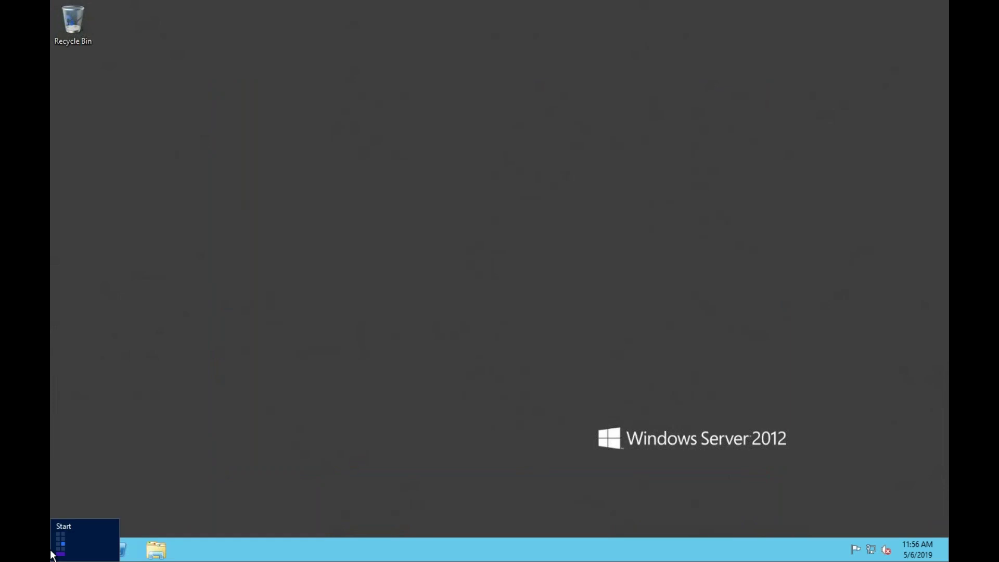
pyautogui.press('super+r')
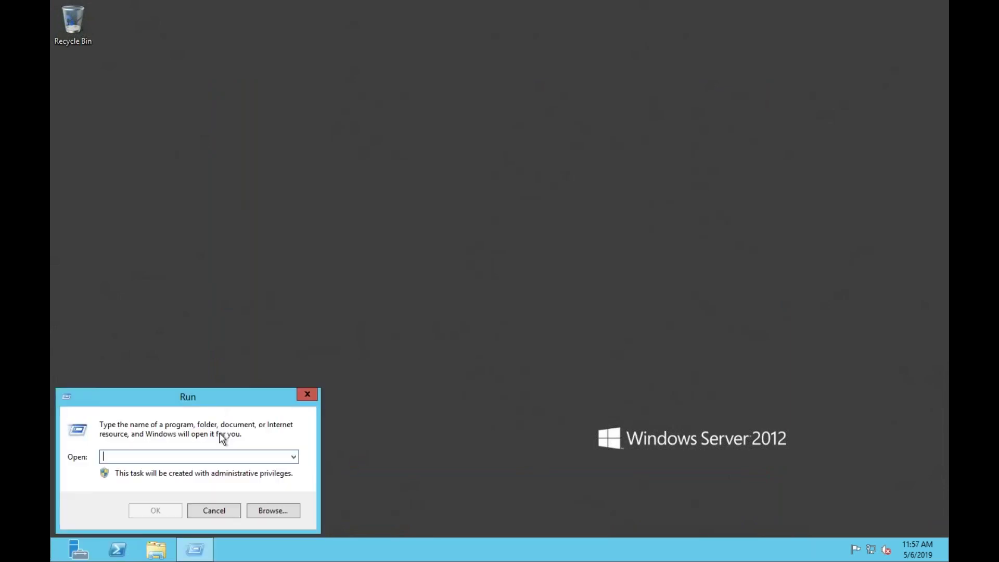
pyautogui.write('cmd')
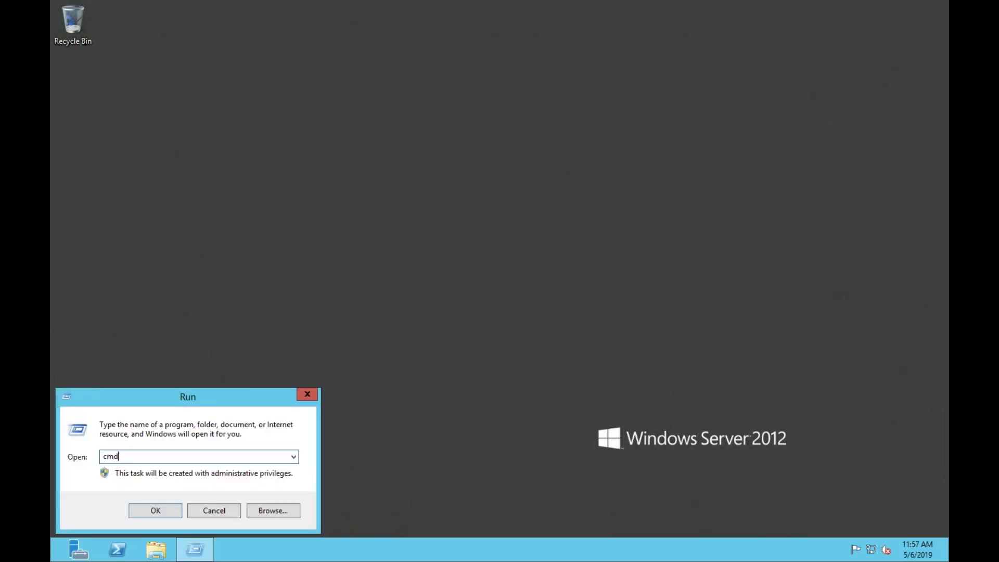
pyautogui.press('Return')
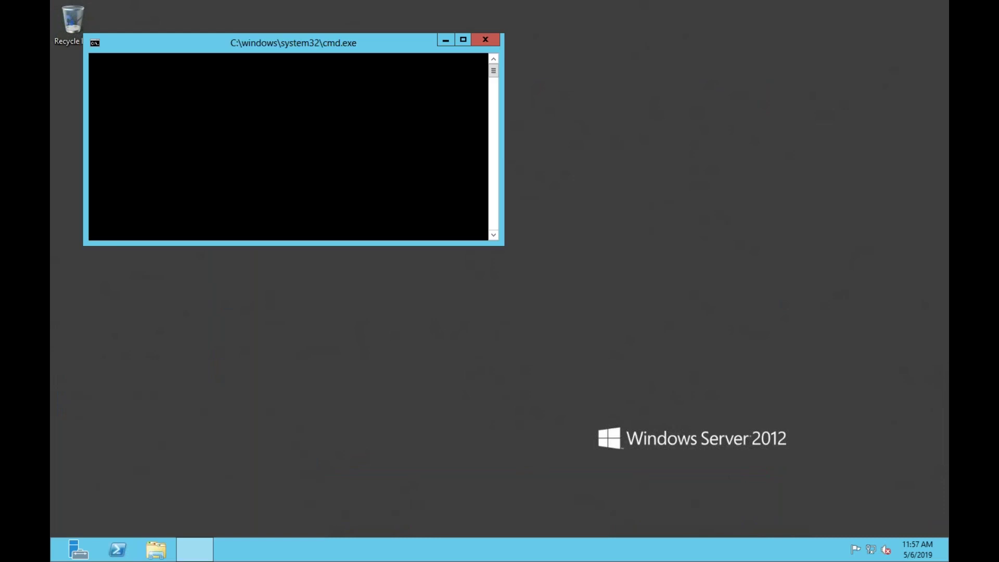
# - Paste and run the cmdkey credential and net use Z: /persistent:Yes mapping commands
pyautogui.rightClick(234, 139)
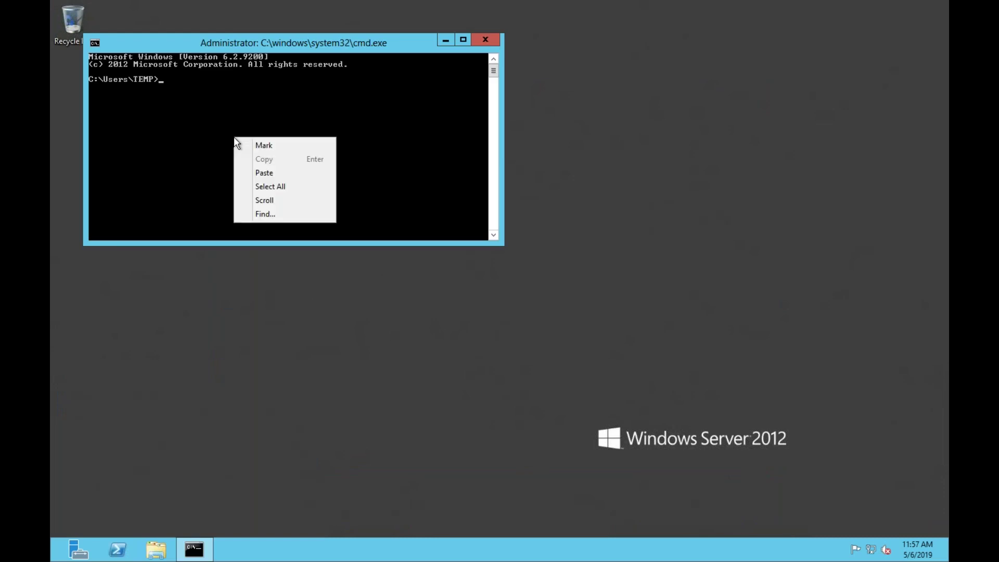
pyautogui.click(264, 173)
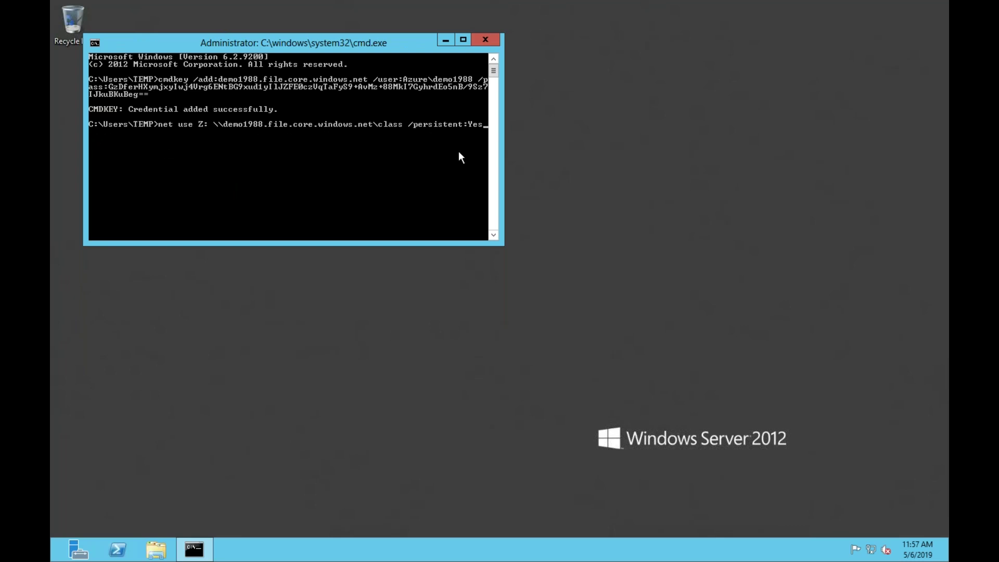
pyautogui.press('Return')
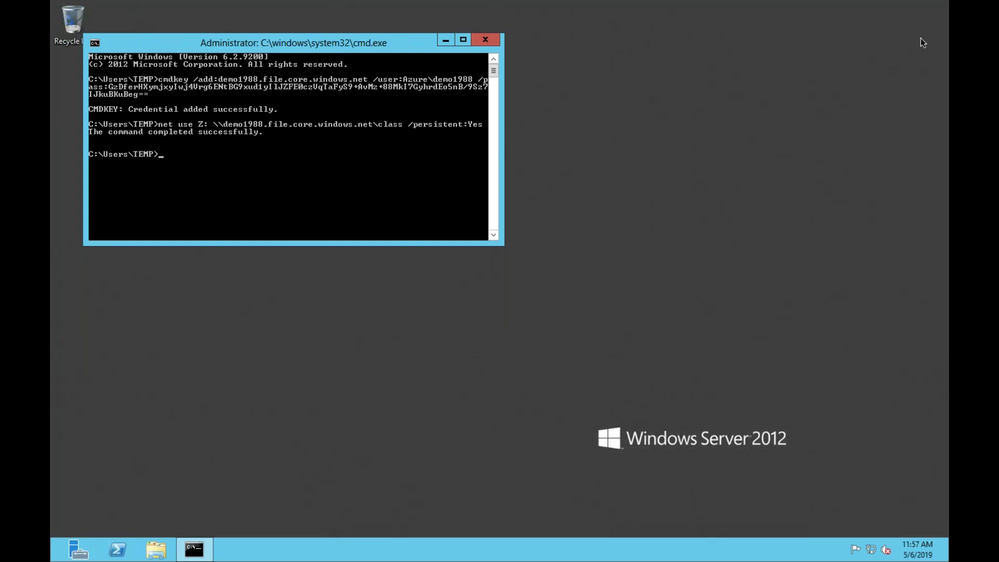
# - Open the mapped class (Z:) network drive in File Explorer
pyautogui.click(156, 550)
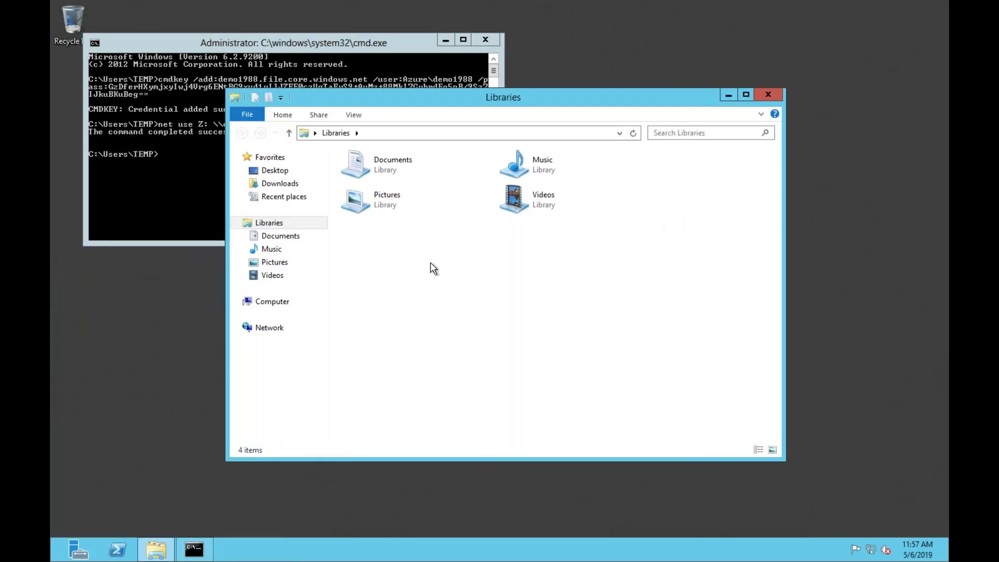
pyautogui.click(283, 306)
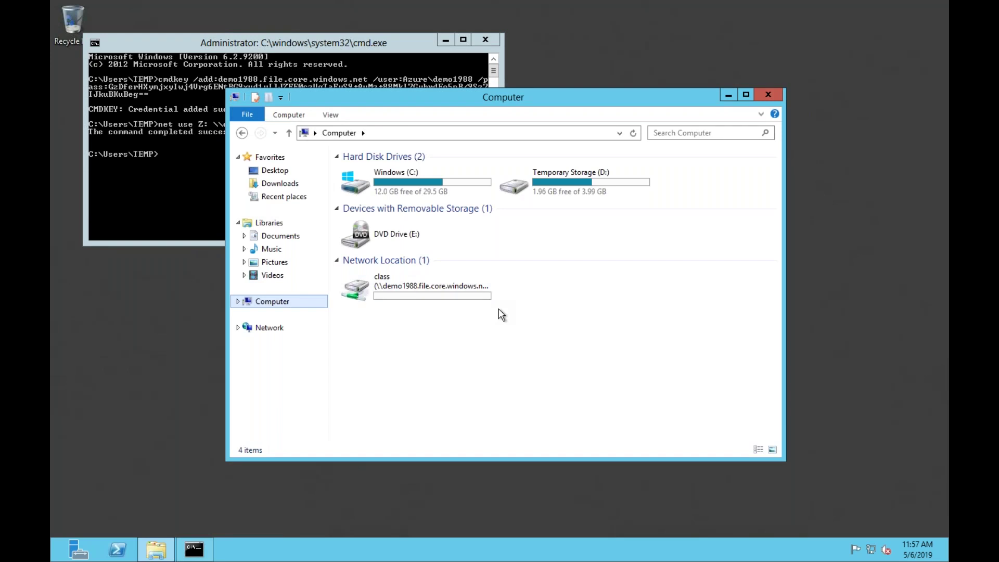
pyautogui.click(456, 285)
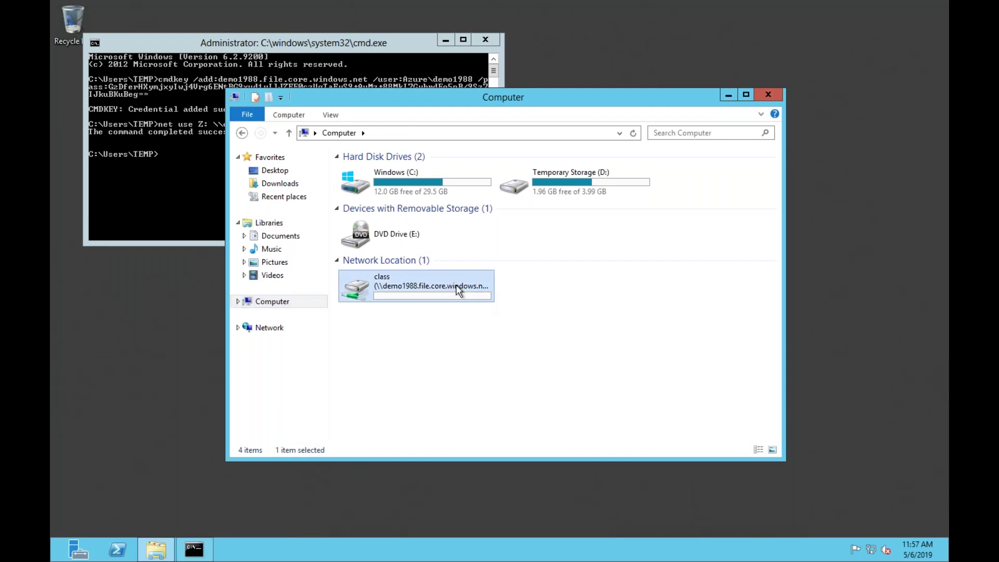
pyautogui.doubleClick(446, 301)
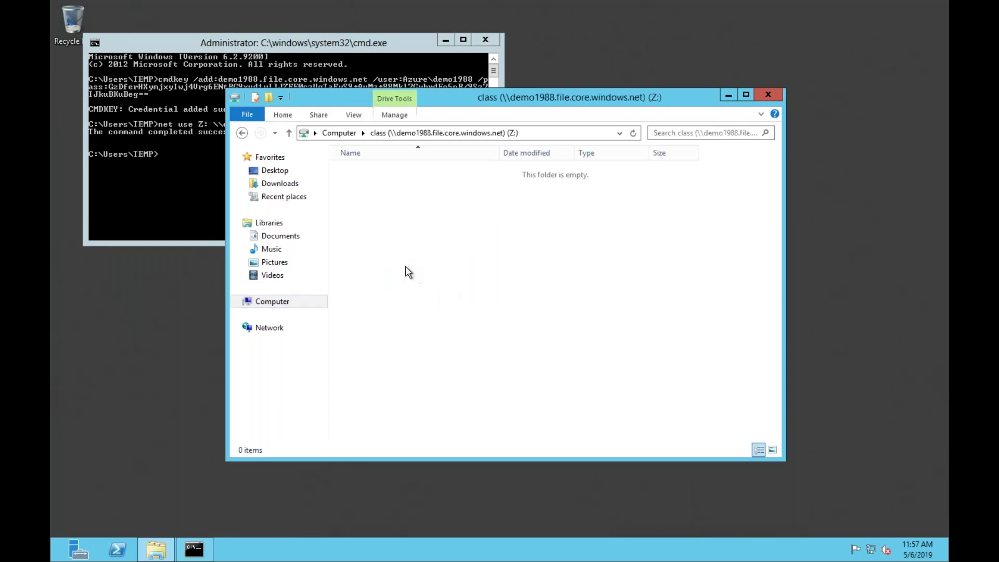
# - Create a new folder named 'test' on the class share
pyautogui.rightClick(406, 266)
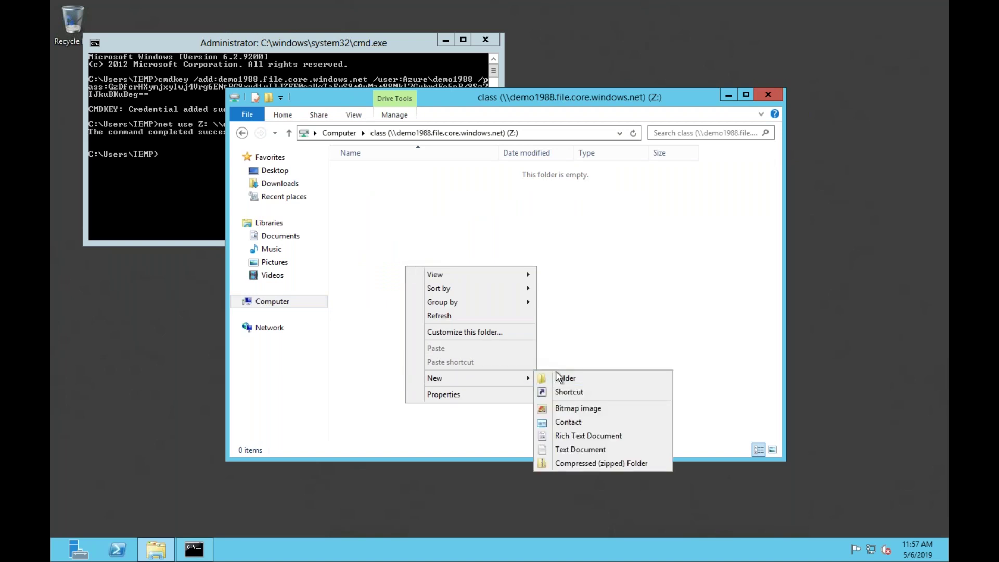
pyautogui.press('Escape')
pyautogui.moveTo(507, 382)
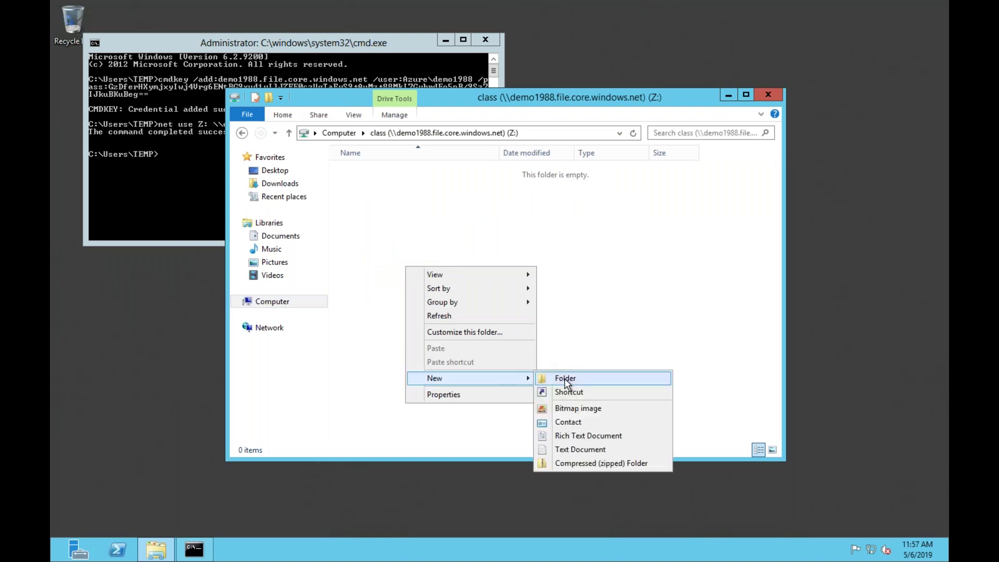
pyautogui.click(564, 379)
pyautogui.write('test')
pyautogui.click(478, 323)
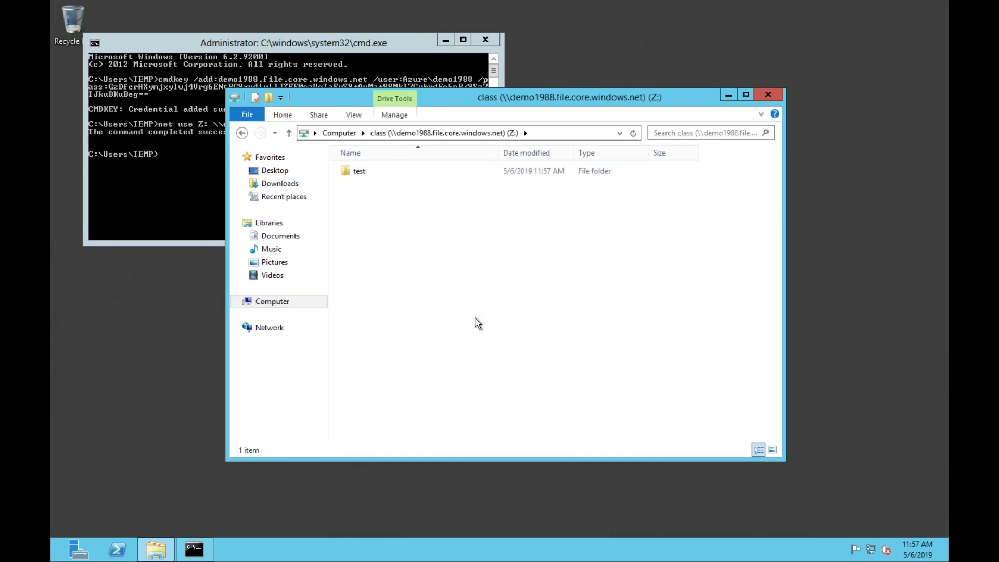
# - Inside 'test', create a New Rich Text Document with the default name
pyautogui.click(358, 172)
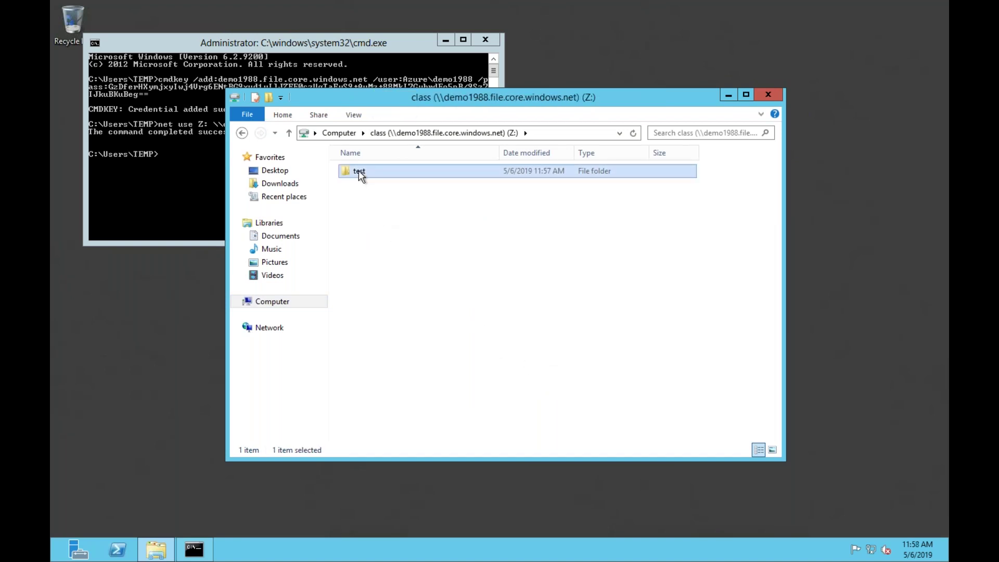
pyautogui.doubleClick(358, 170)
pyautogui.rightClick(428, 261)
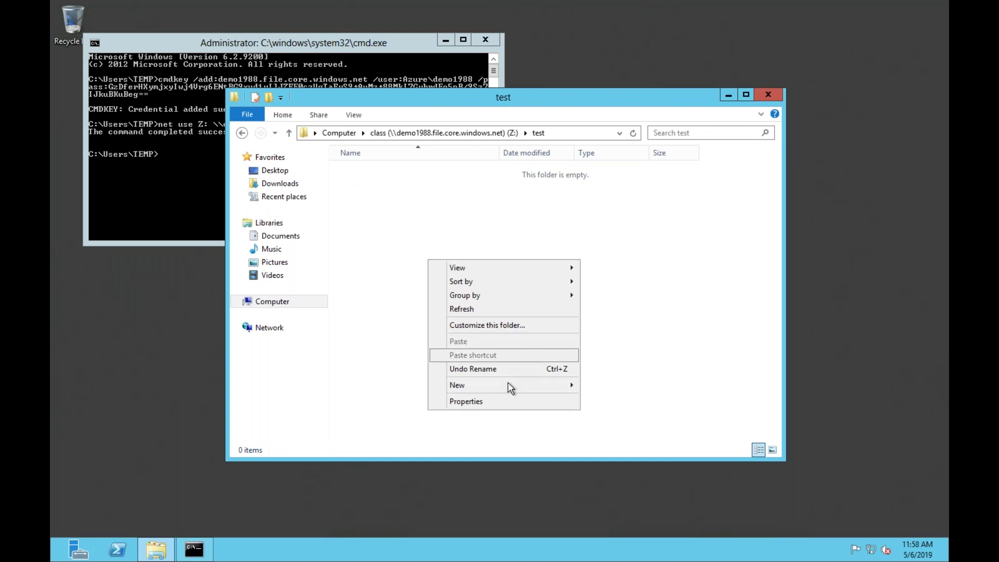
pyautogui.moveTo(509, 387)
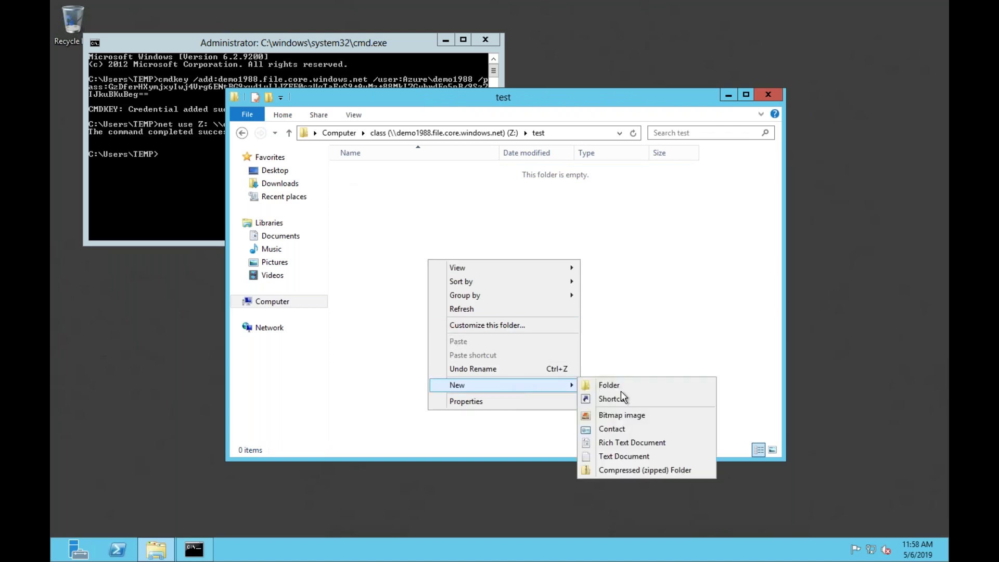
pyautogui.click(606, 443)
pyautogui.press('Return')
# - Type 'This is test file for Fileshare' in the document, save it, and close WordPad and Explorer
pyautogui.doubleClick(345, 171)
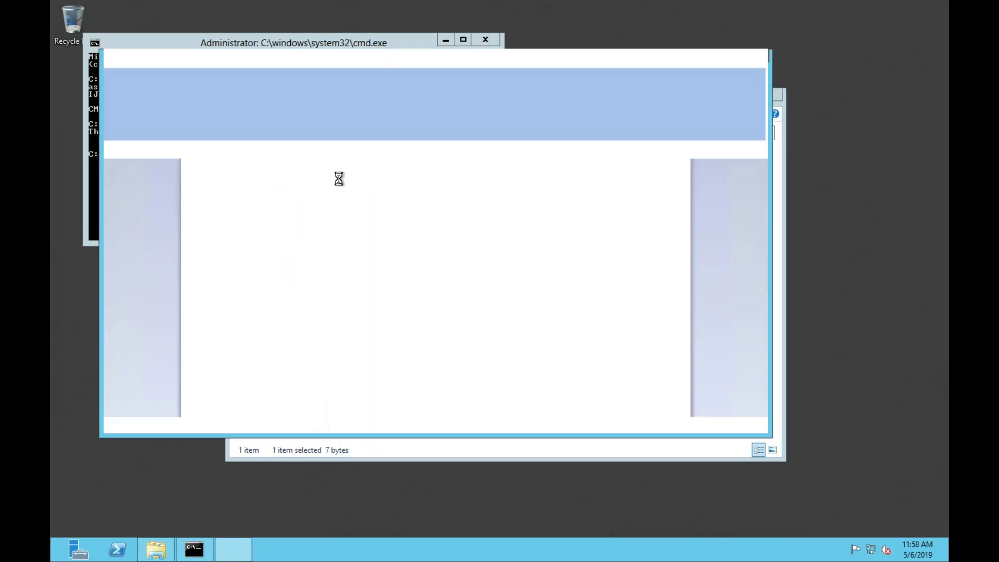
pyautogui.write('This si')
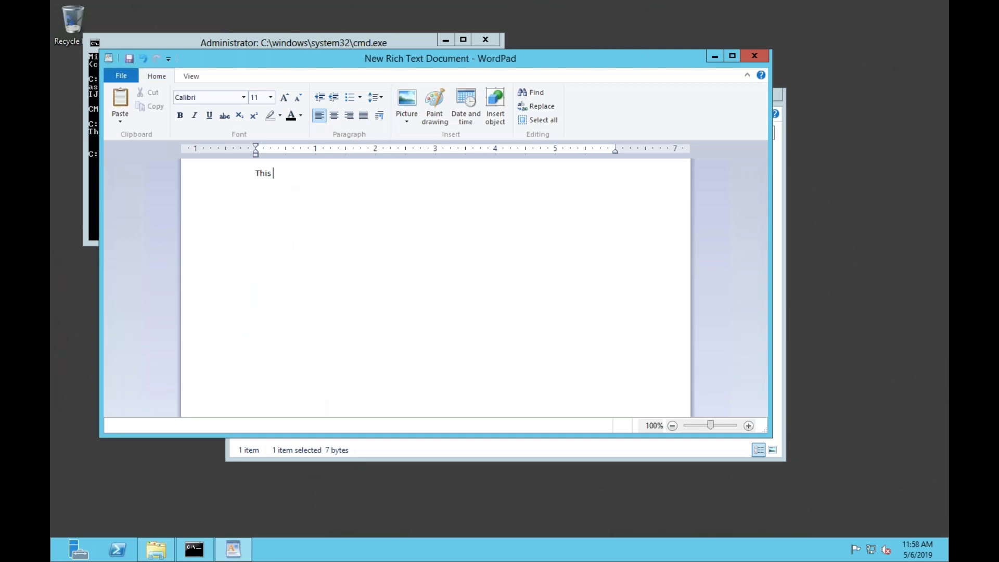
pyautogui.press('BackSpace')
pyautogui.press('BackSpace')
pyautogui.press('BackSpace')
pyautogui.write('is test file for Fileshare')
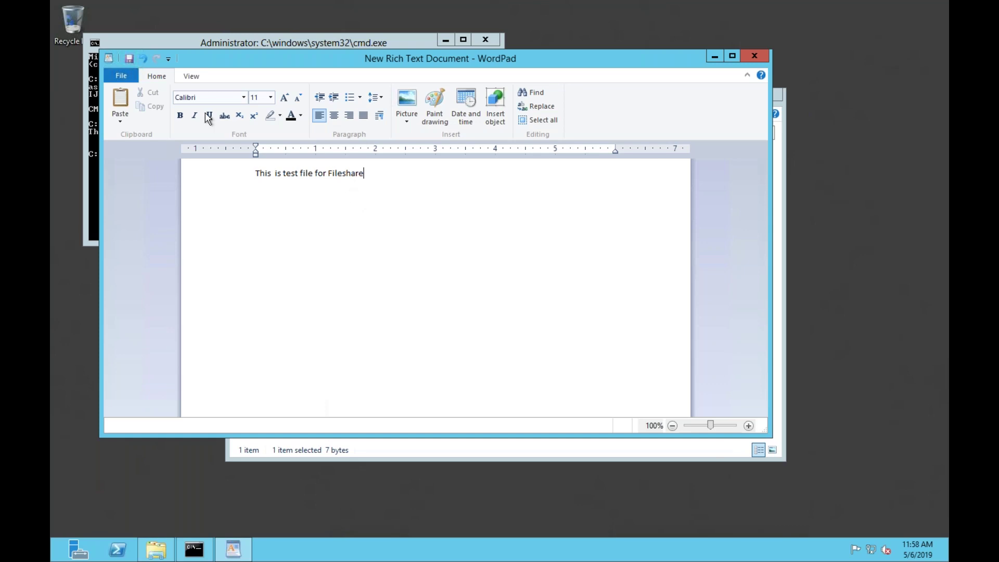
pyautogui.click(127, 58)
pyautogui.click(758, 61)
pyautogui.click(773, 95)
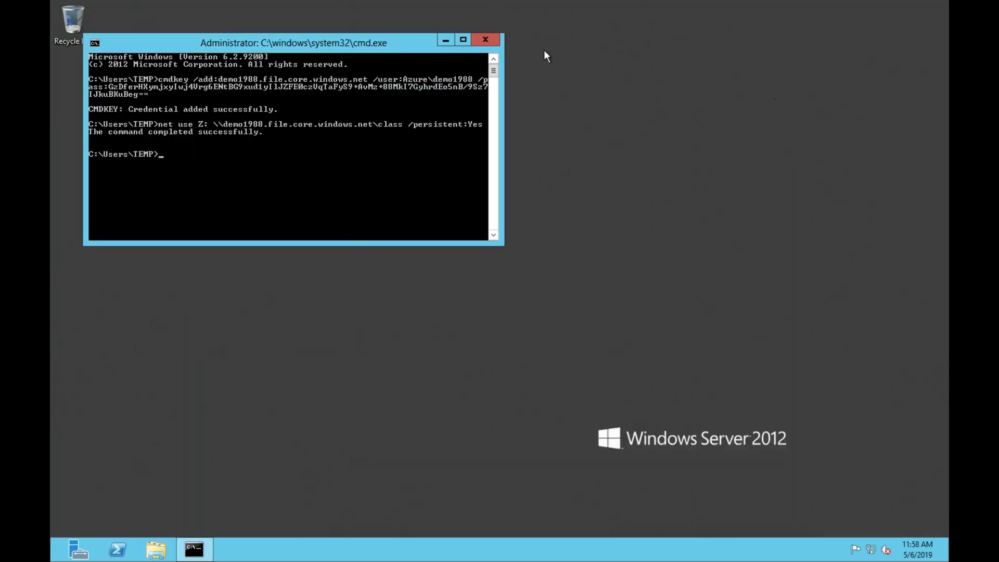
# - Close Command Prompt and the Connect panel, reopen the 'class' share, and refresh its listing
pyautogui.click(492, 44)
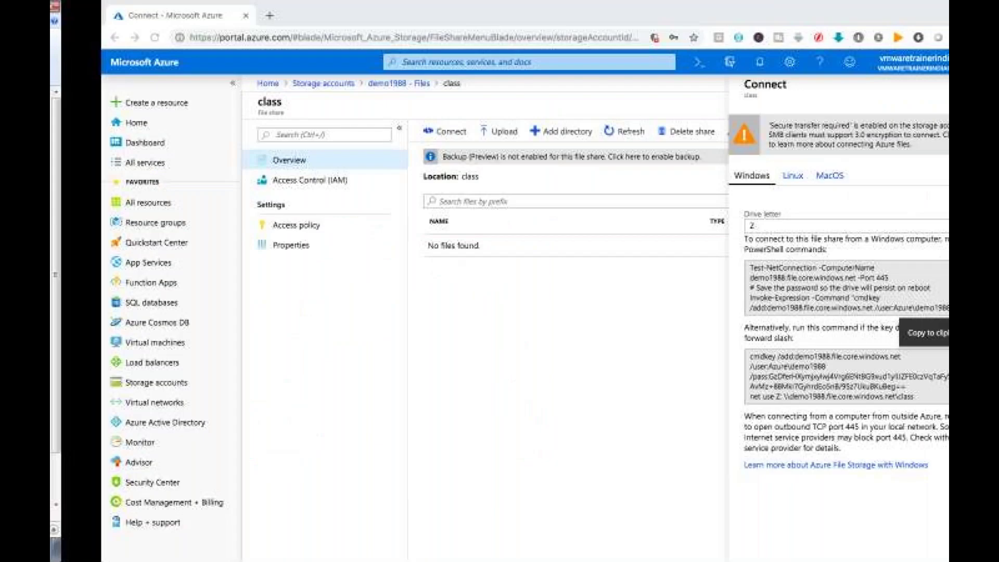
pyautogui.click(940, 85)
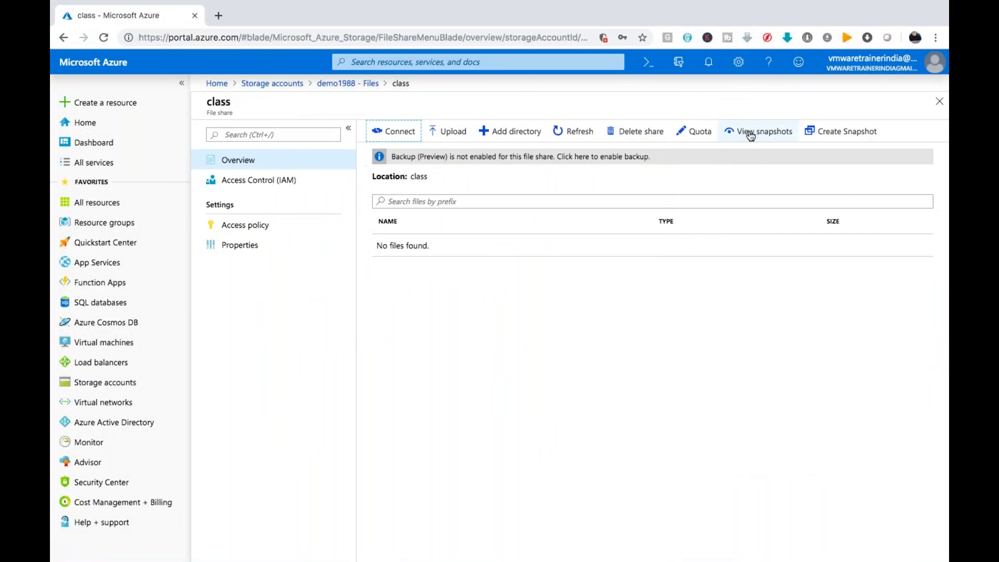
pyautogui.click(940, 101)
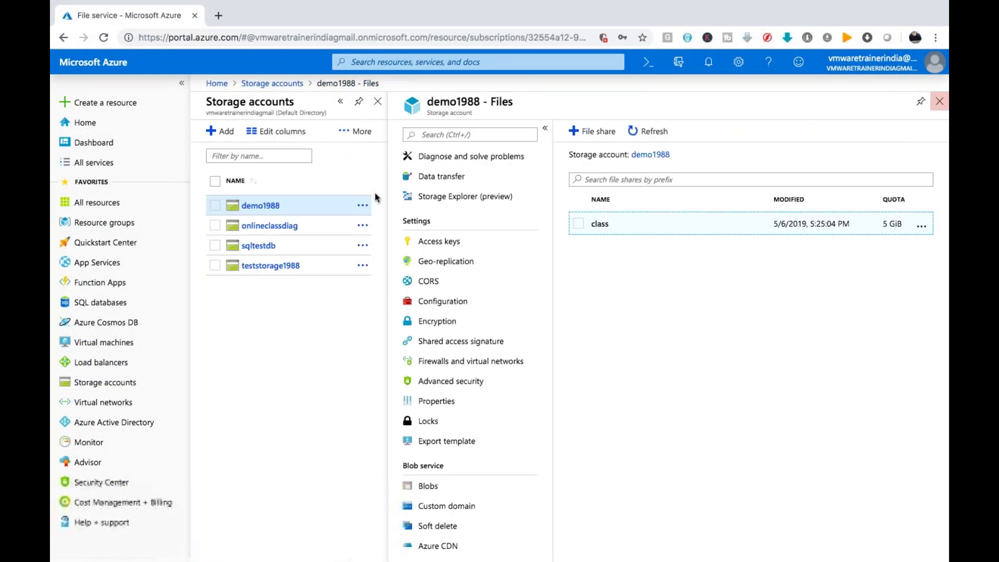
pyautogui.click(663, 309)
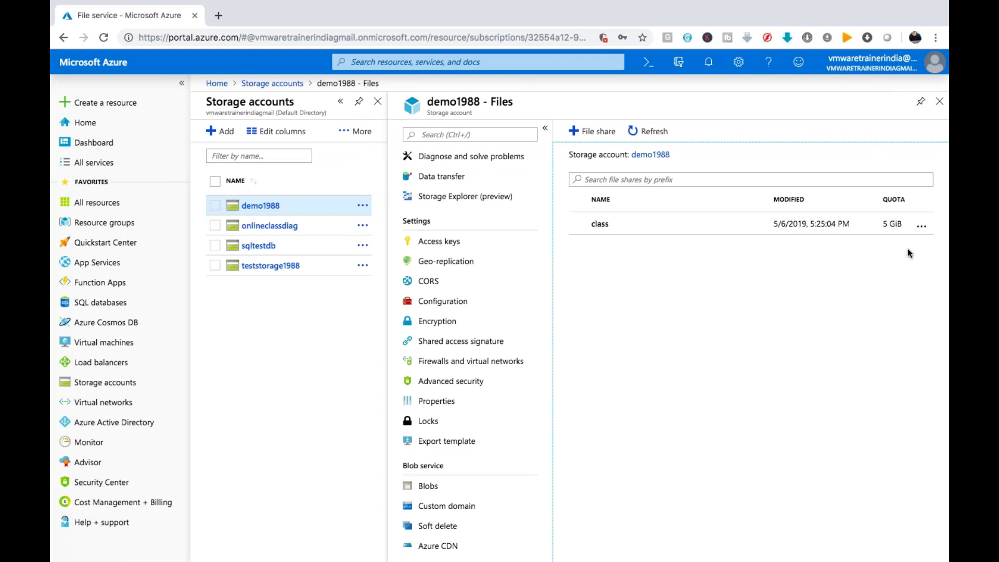
pyautogui.click(600, 225)
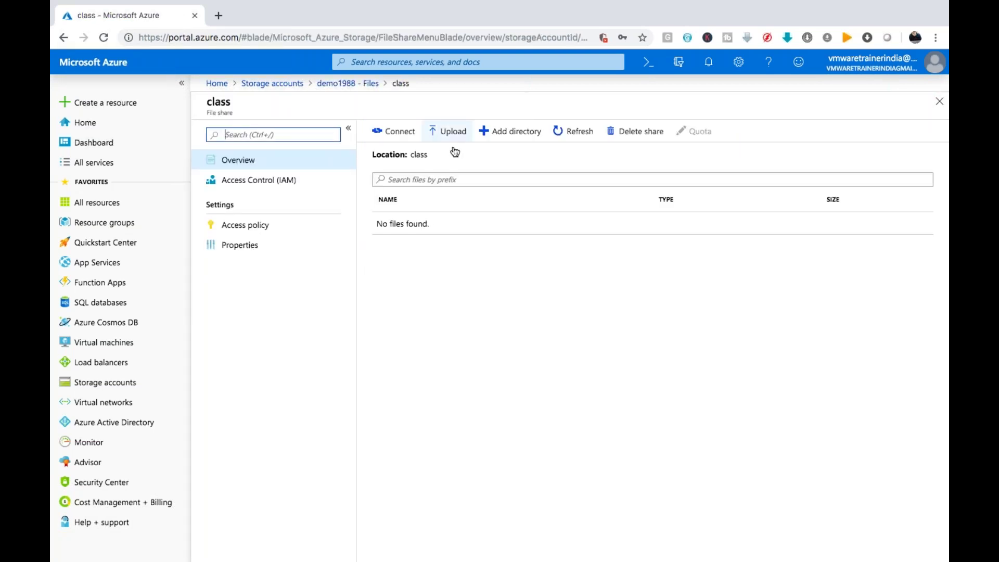
pyautogui.click(586, 136)
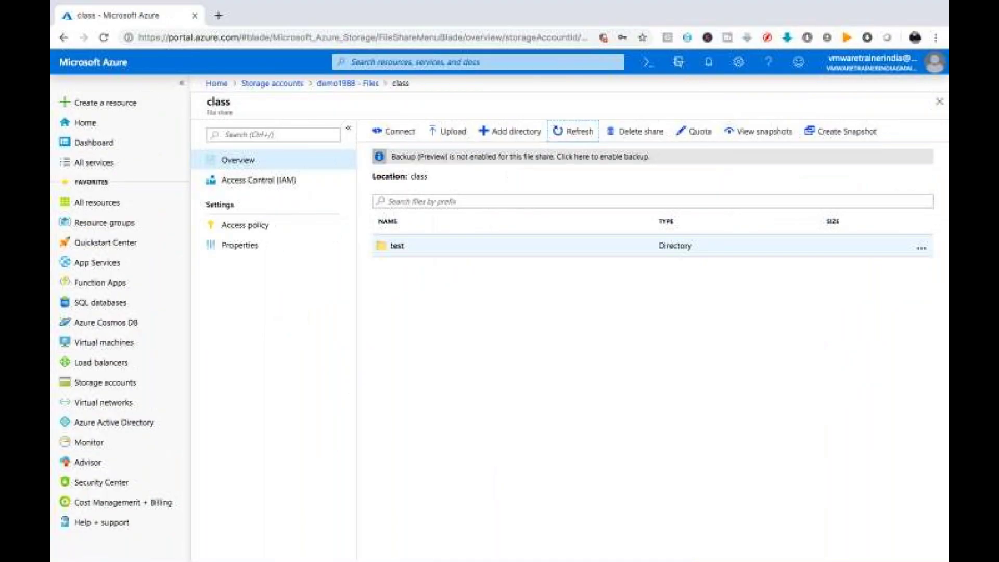
# - Open the test directory and check New Rich Text Document.rtf's URL and 200 B size in its properties
pyautogui.click(399, 246)
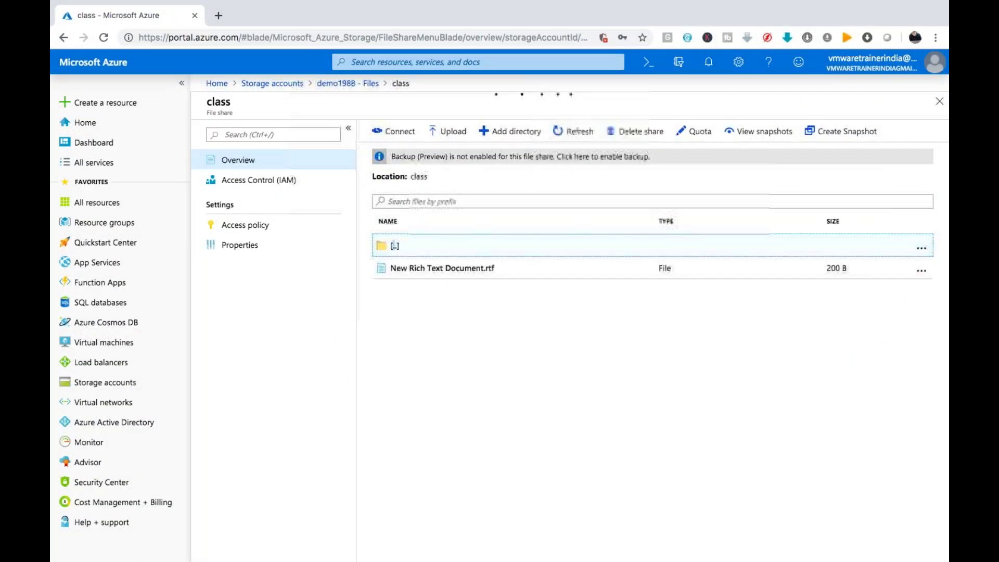
pyautogui.doubleClick(439, 268)
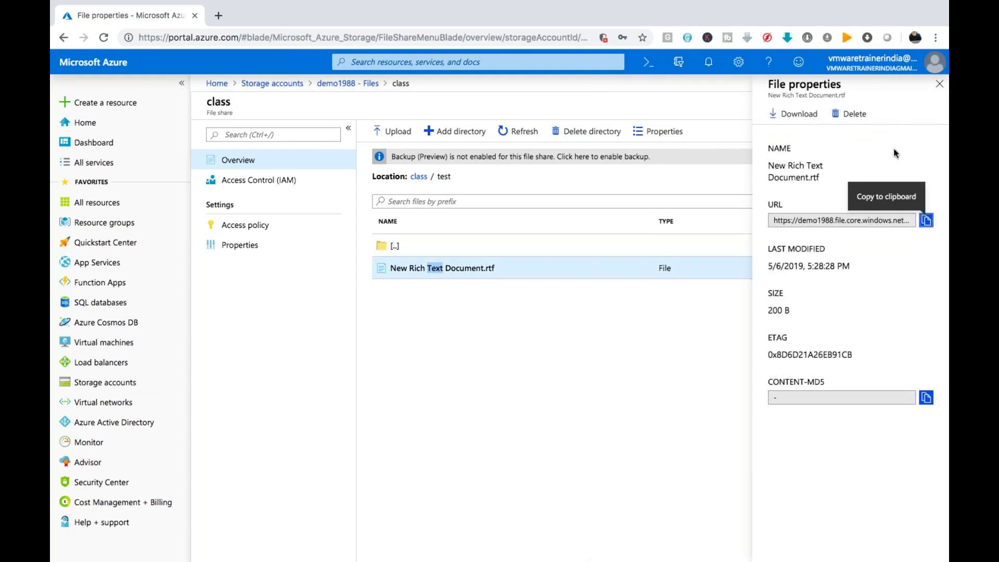
pyautogui.click(850, 155)
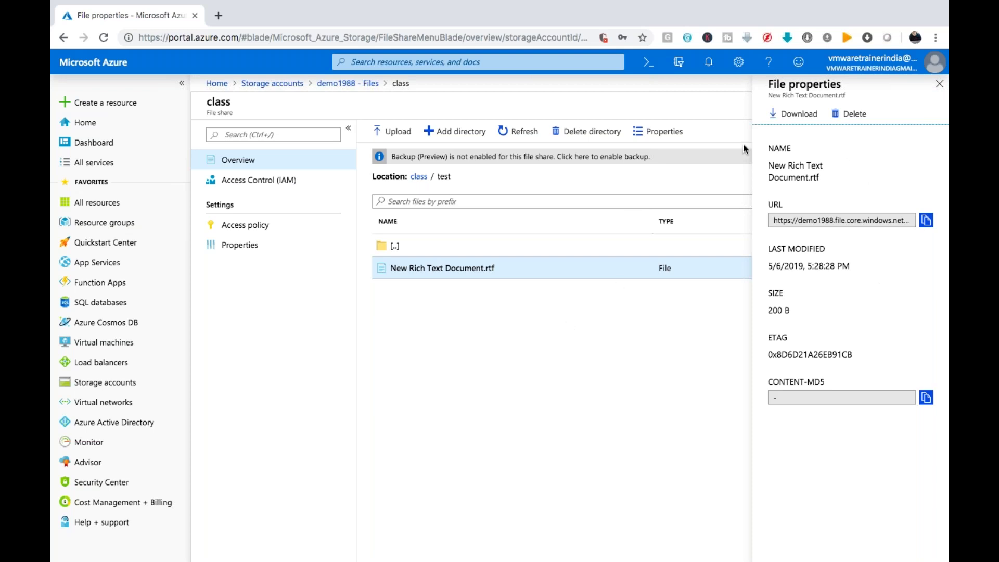
pyautogui.click(940, 85)
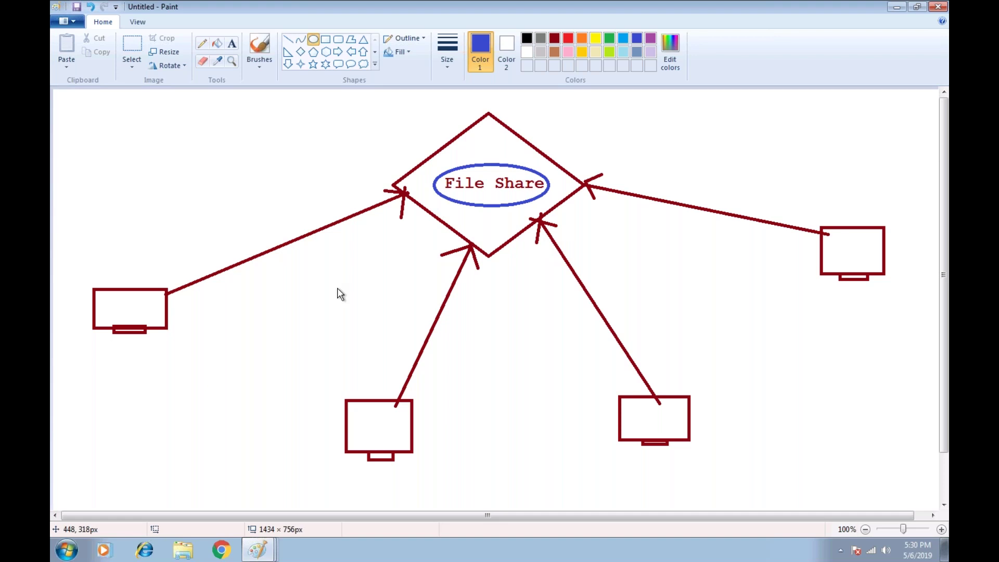
# - Return to the Azure portal in Chrome and close the class share, back to demo1988's Files list
pyautogui.hotkey('ctrl', 'Left')
pyautogui.hotkey('ctrl', 'Left')
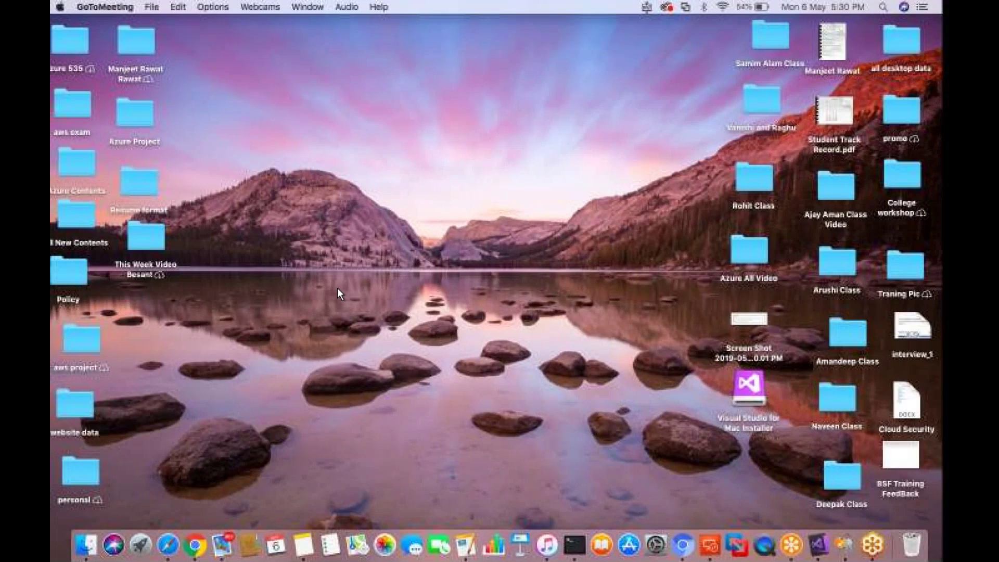
pyautogui.click(188, 555)
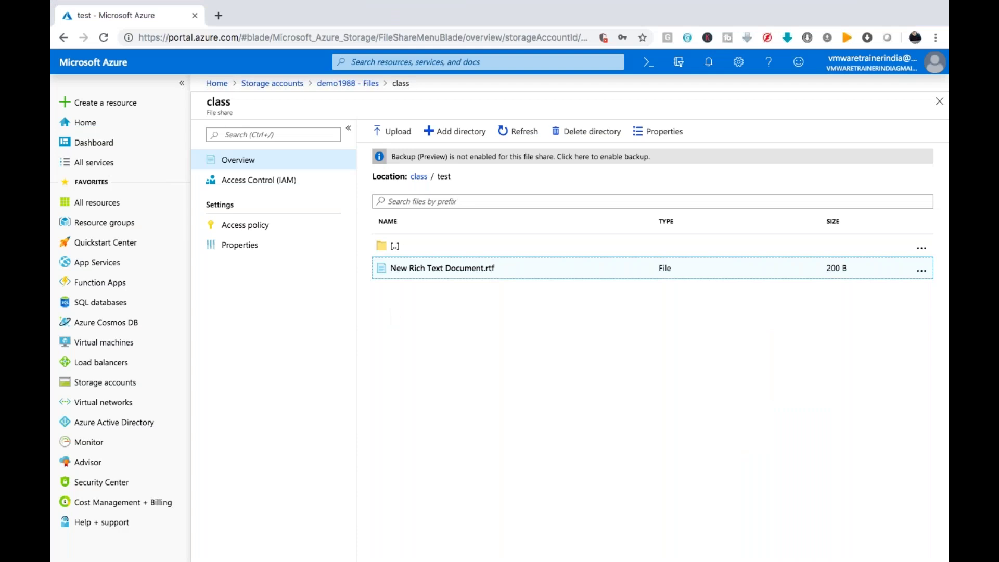
pyautogui.click(940, 102)
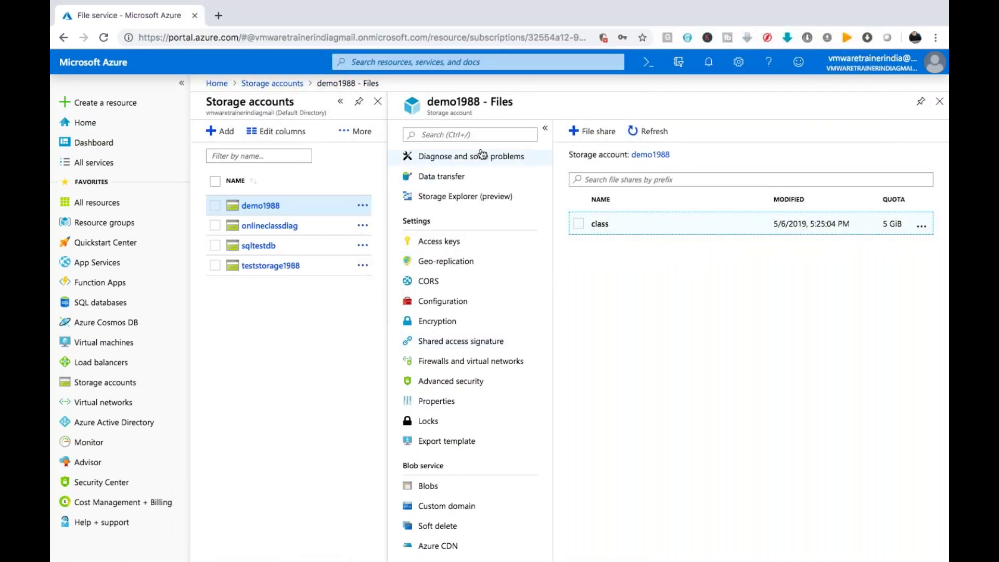
# - Open the demo1988 storage account overview and go to its Data transfer page
pyautogui.scroll(3, 443, 302)
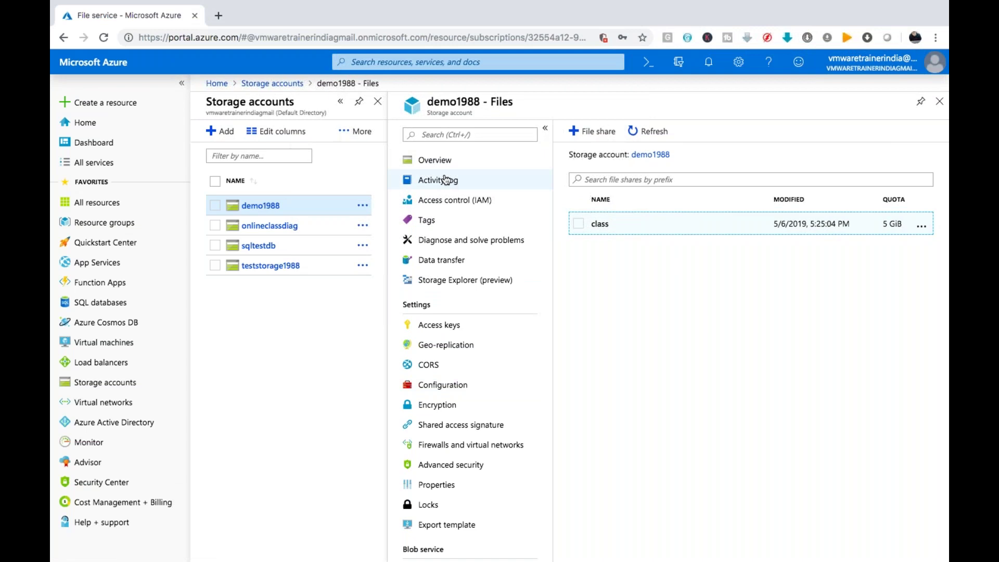
pyautogui.click(437, 162)
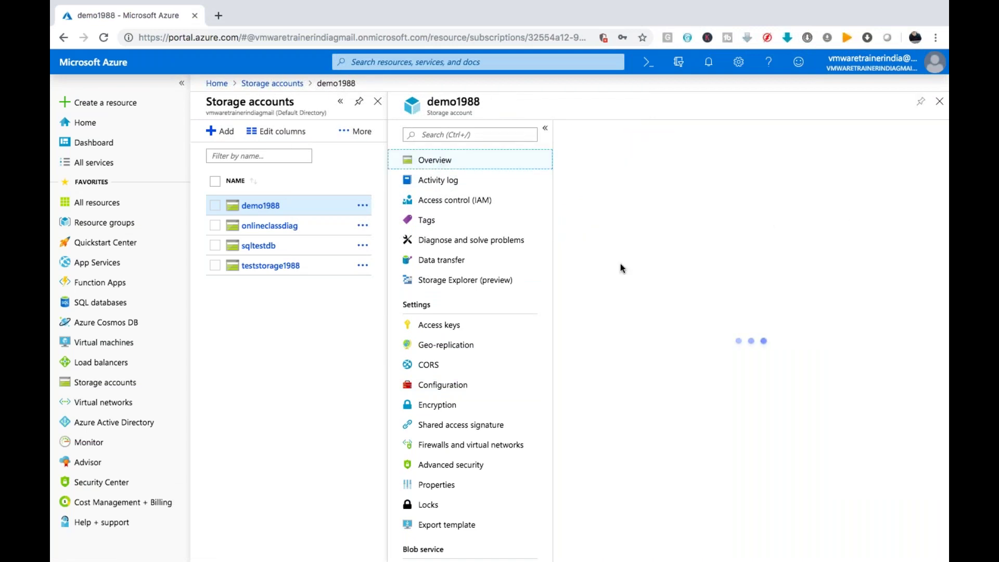
pyautogui.scroll(-1, 696, 424)
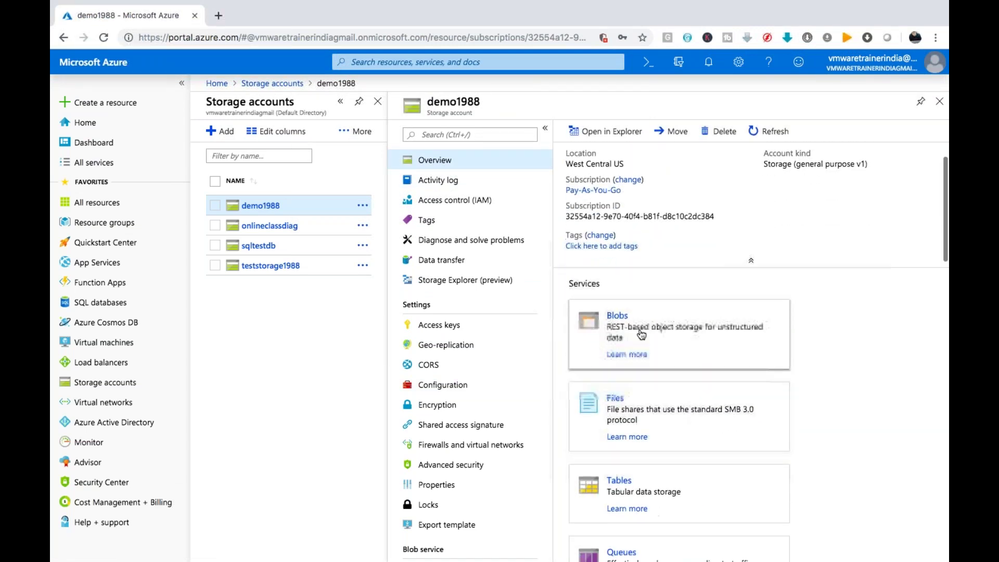
pyautogui.scroll(-1, 636, 392)
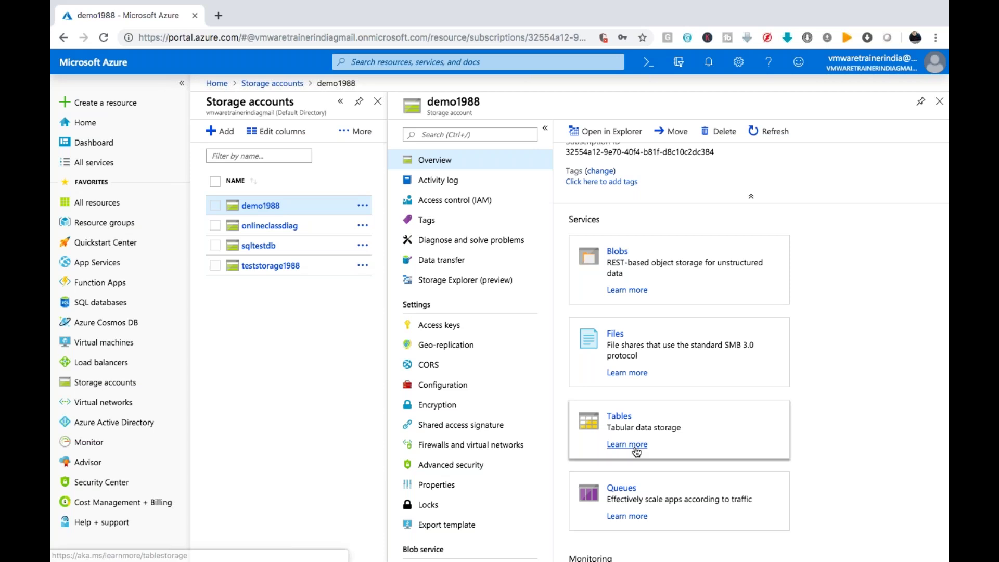
pyautogui.scroll(-3, 677, 427)
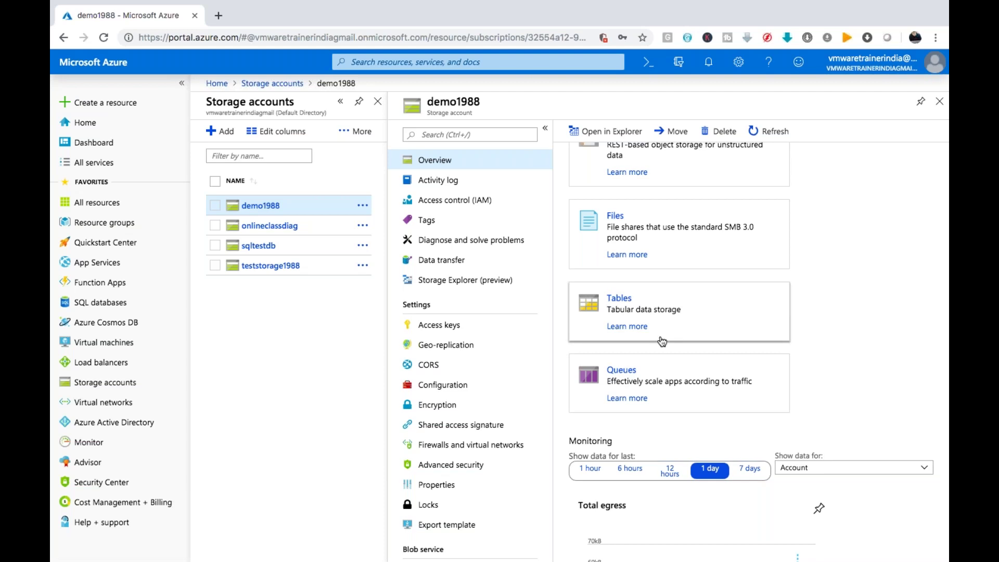
pyautogui.scroll(5, 662, 342)
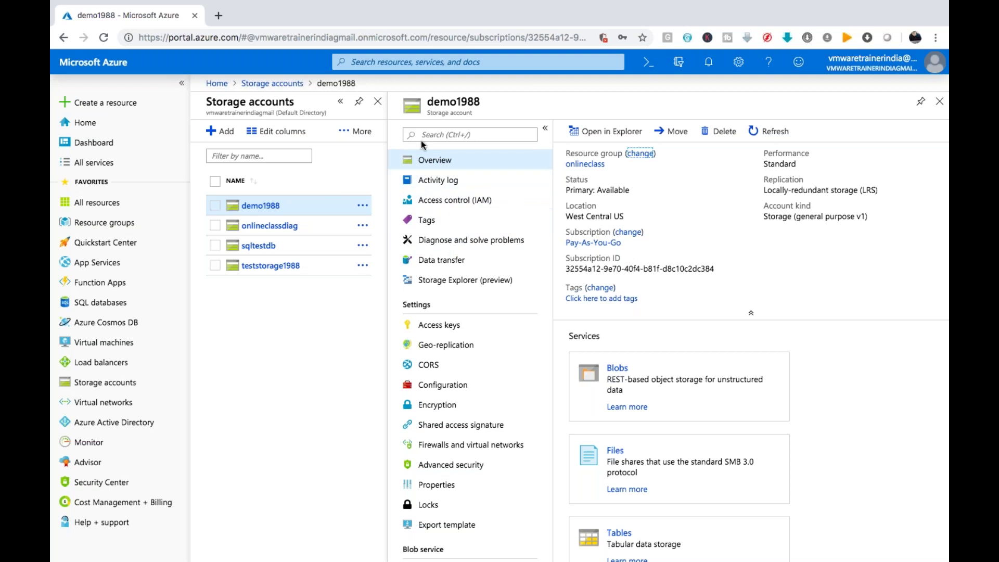
pyautogui.click(436, 263)
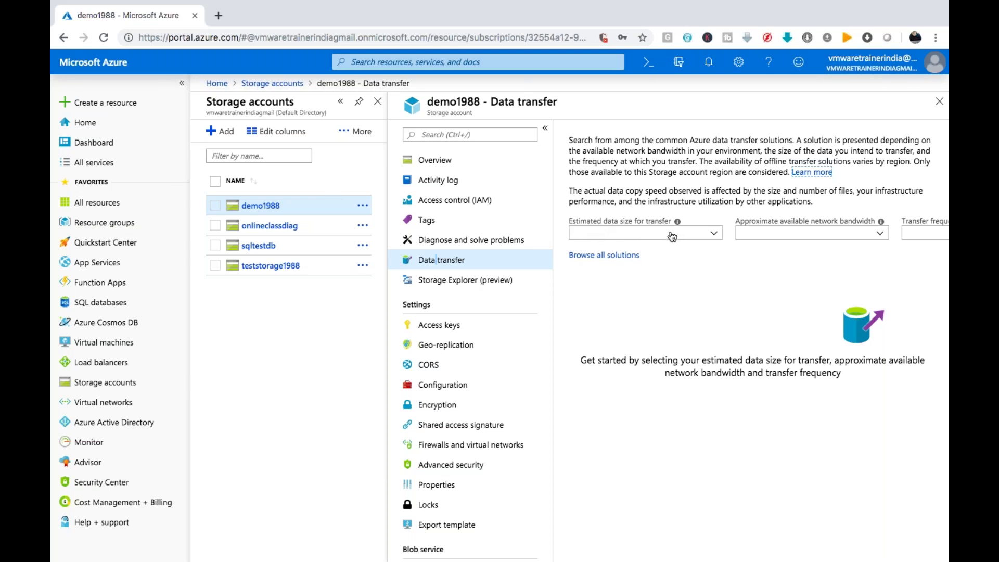
# - Filter transfer solutions to 50 GB data size, 100 Mbps bandwidth and Once frequency
pyautogui.click(715, 236)
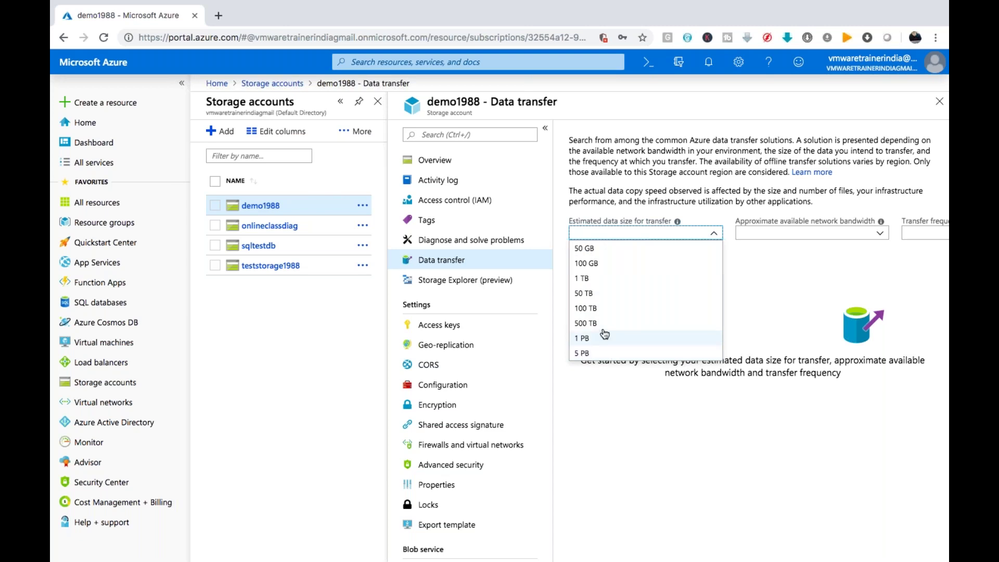
pyautogui.click(633, 248)
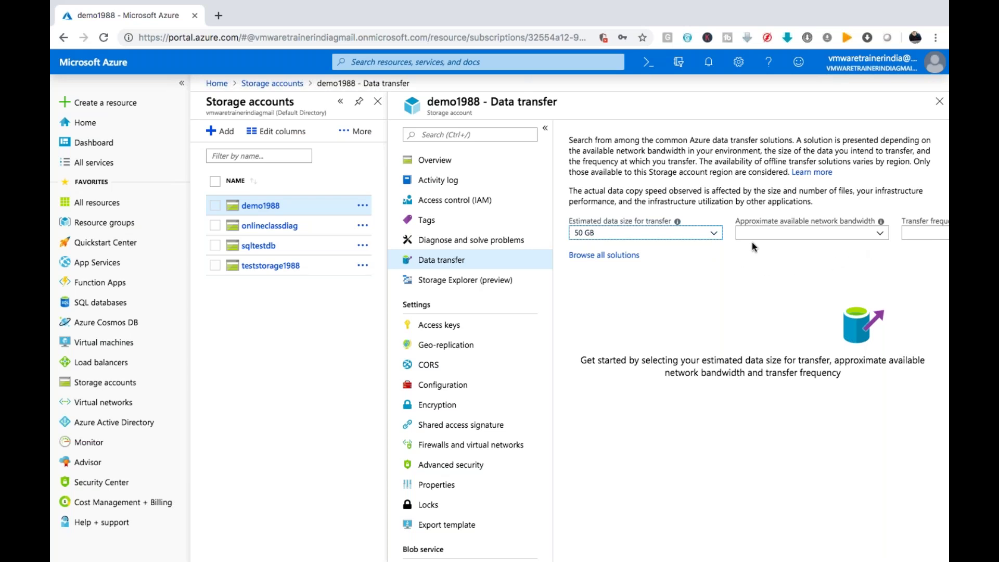
pyautogui.hscroll(5, 790, 261)
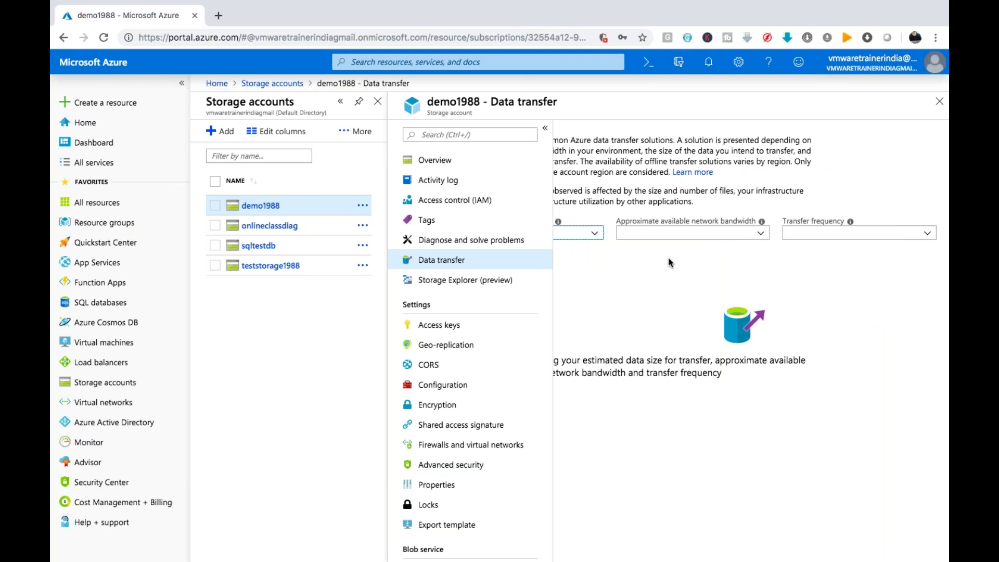
pyautogui.click(761, 237)
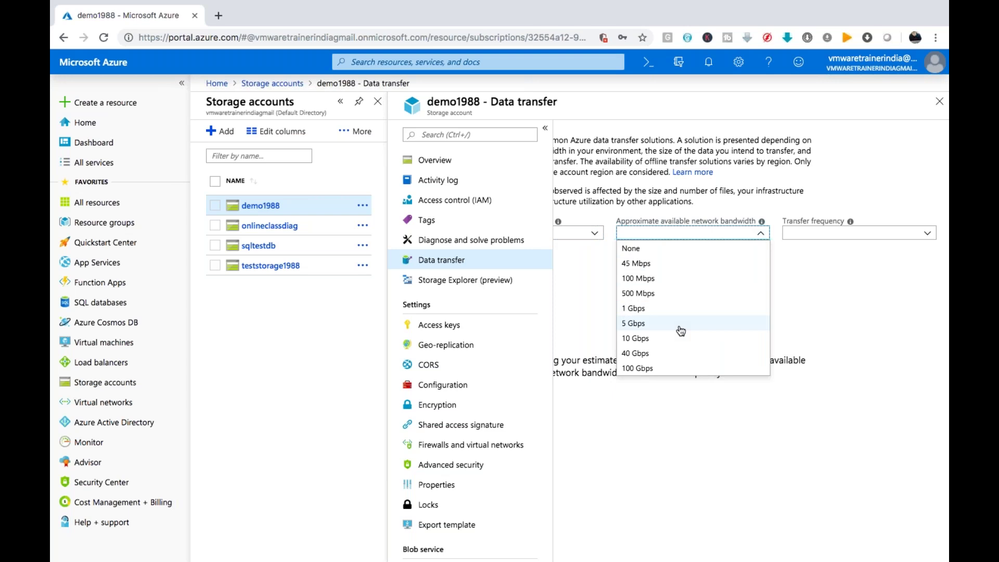
pyautogui.click(650, 282)
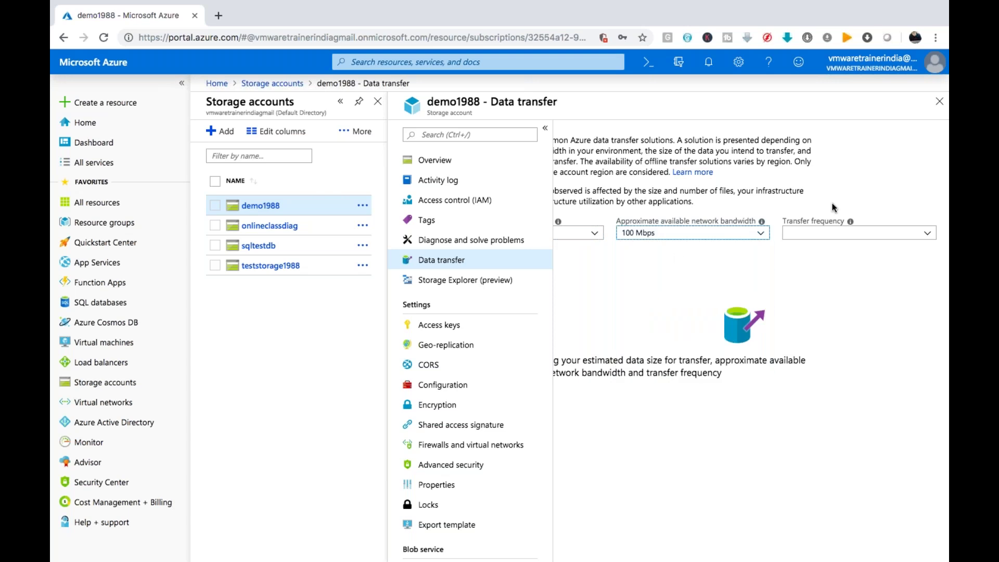
pyautogui.click(856, 234)
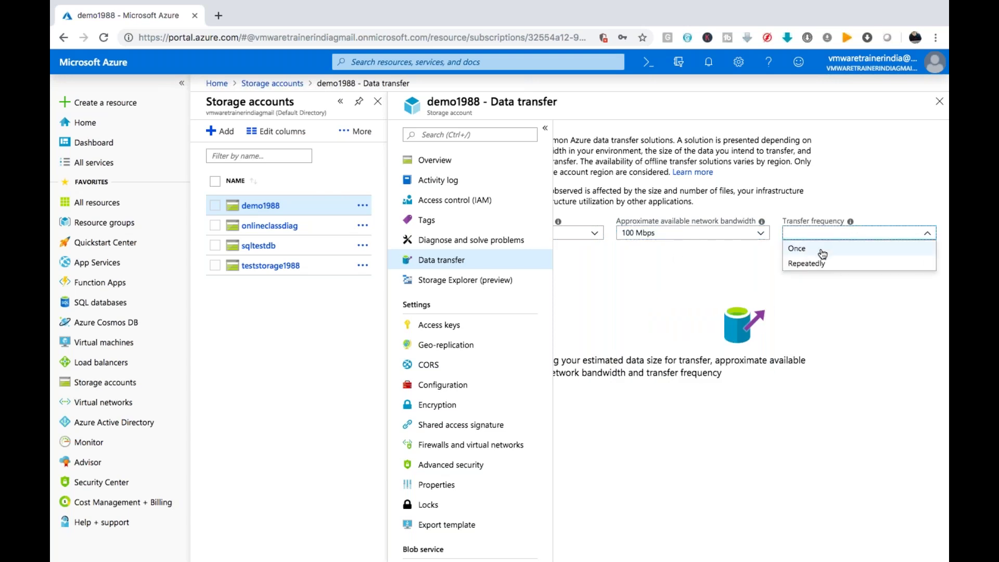
pyautogui.click(833, 247)
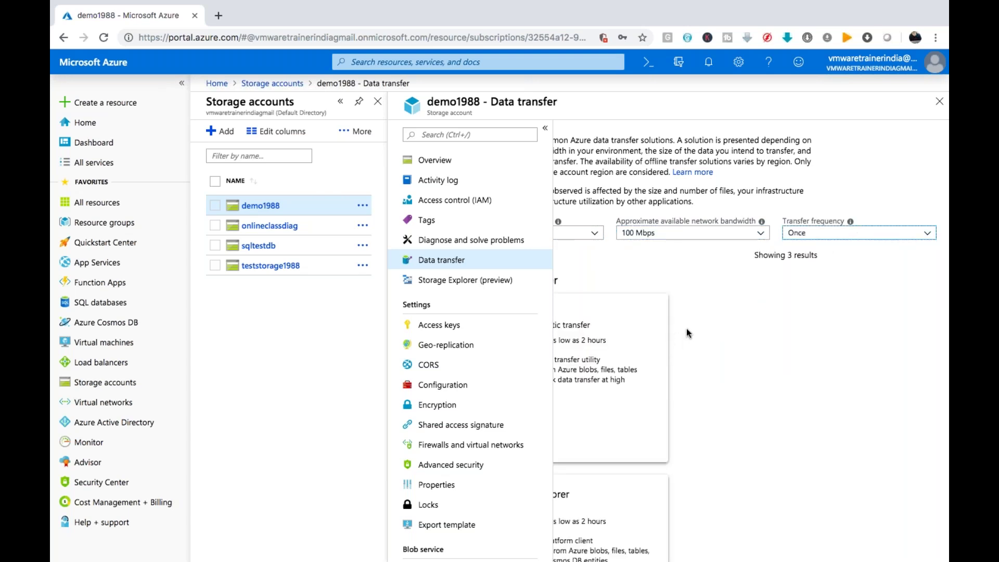
pyautogui.hscroll(-3, 689, 333)
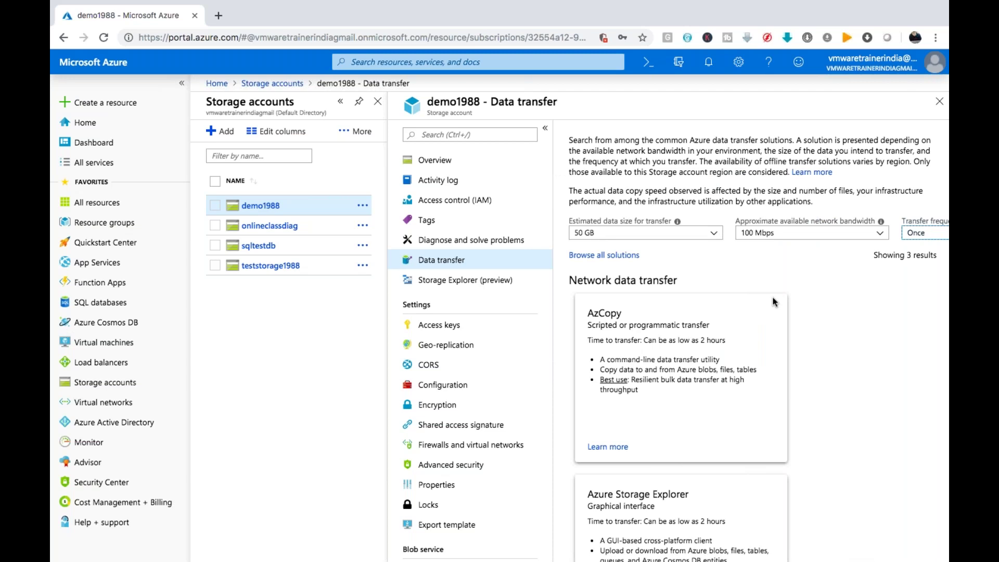
# - Change available bandwidth to 1 Gbps, keeping the transfer frequency at Once
pyautogui.click(831, 247)
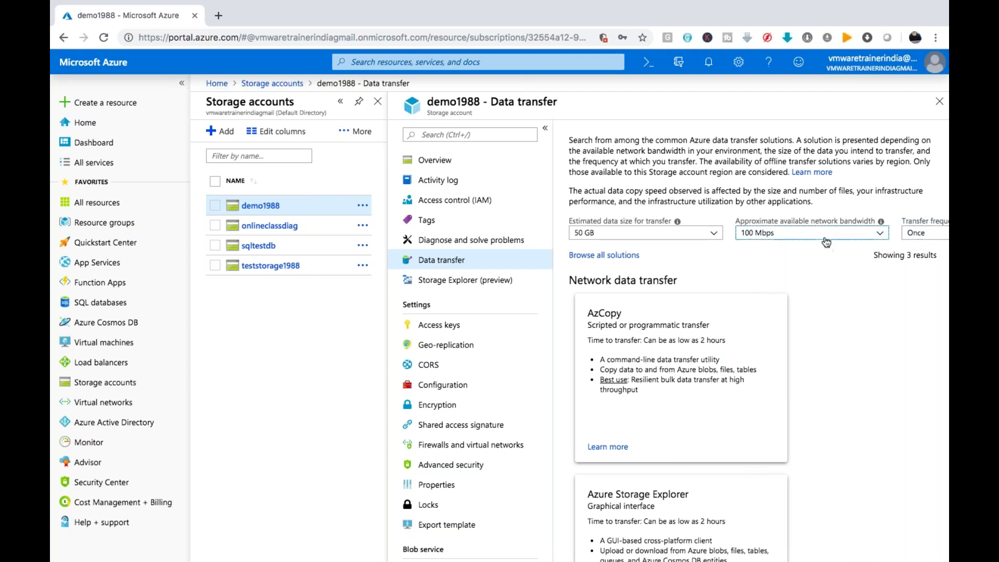
pyautogui.click(826, 234)
pyautogui.click(760, 309)
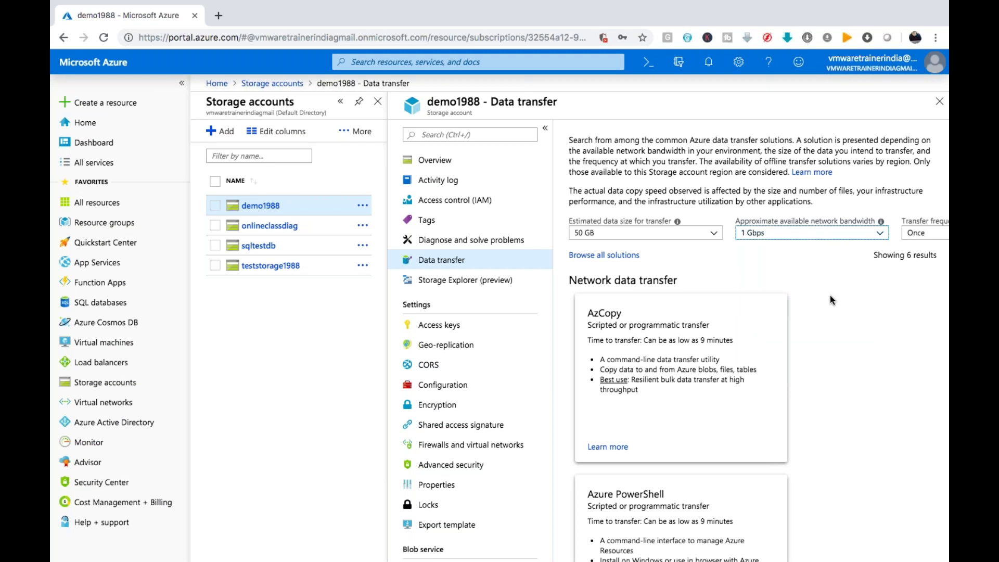
pyautogui.click(928, 237)
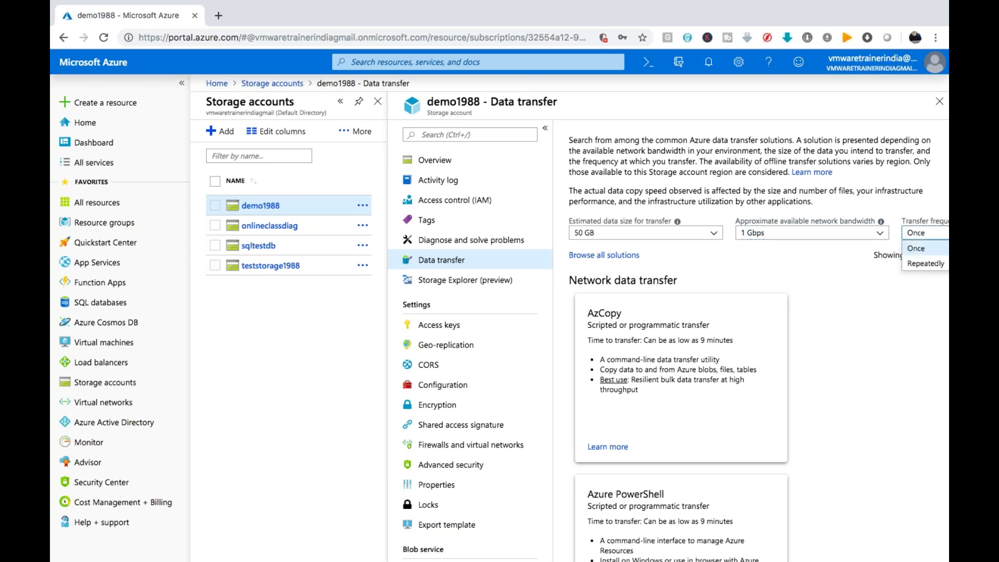
pyautogui.hscroll(3, 859, 250)
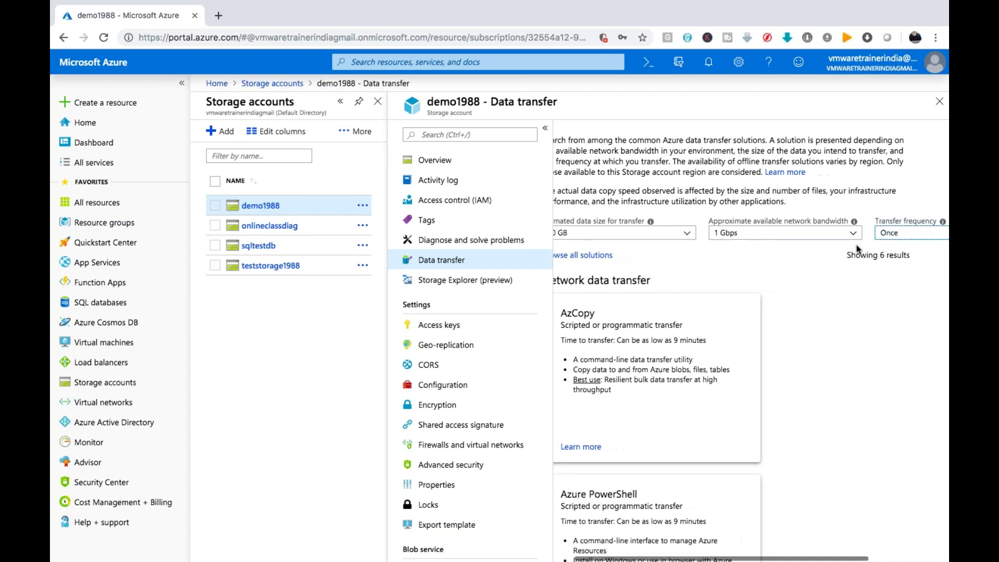
pyautogui.click(850, 233)
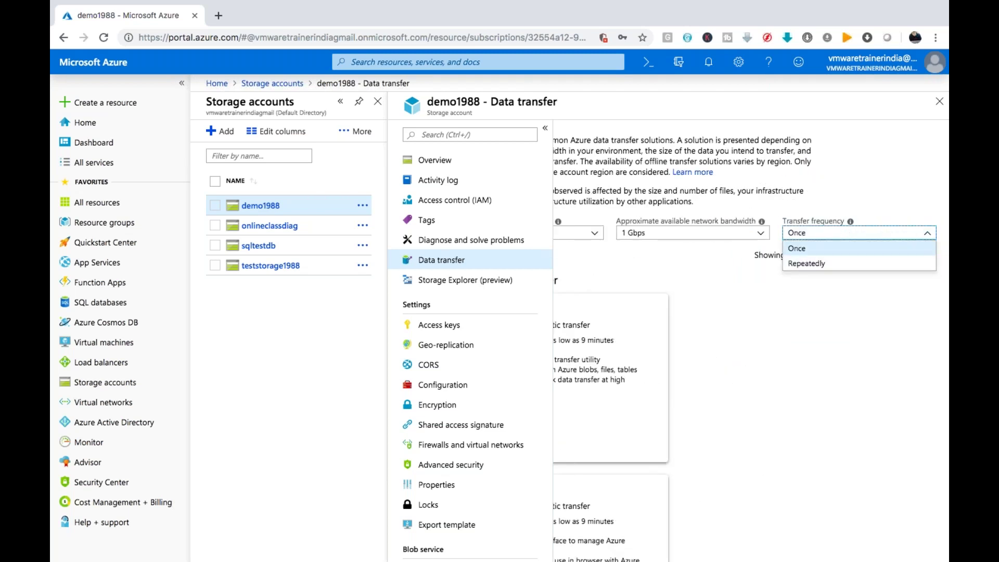
pyautogui.click(842, 289)
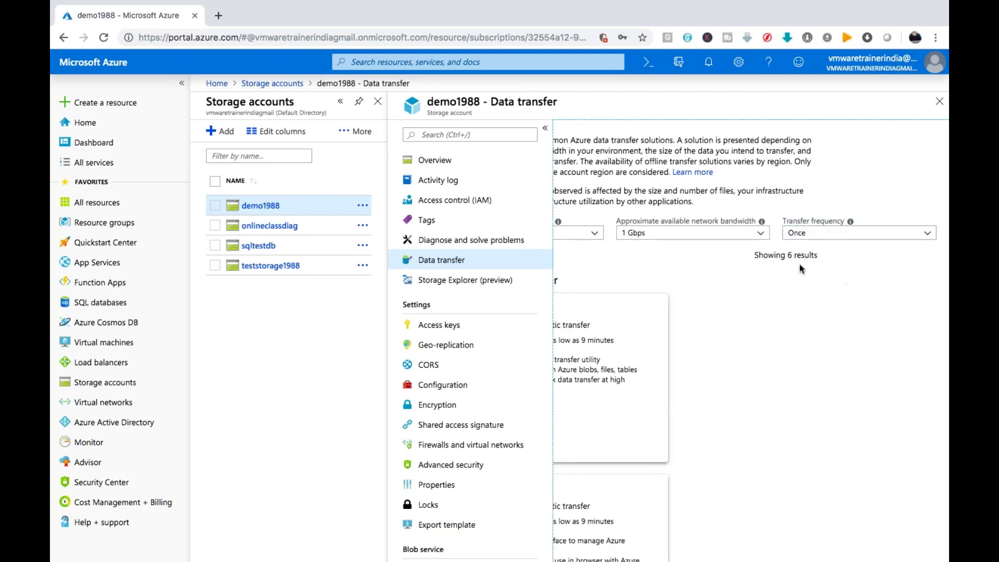
pyautogui.click(852, 234)
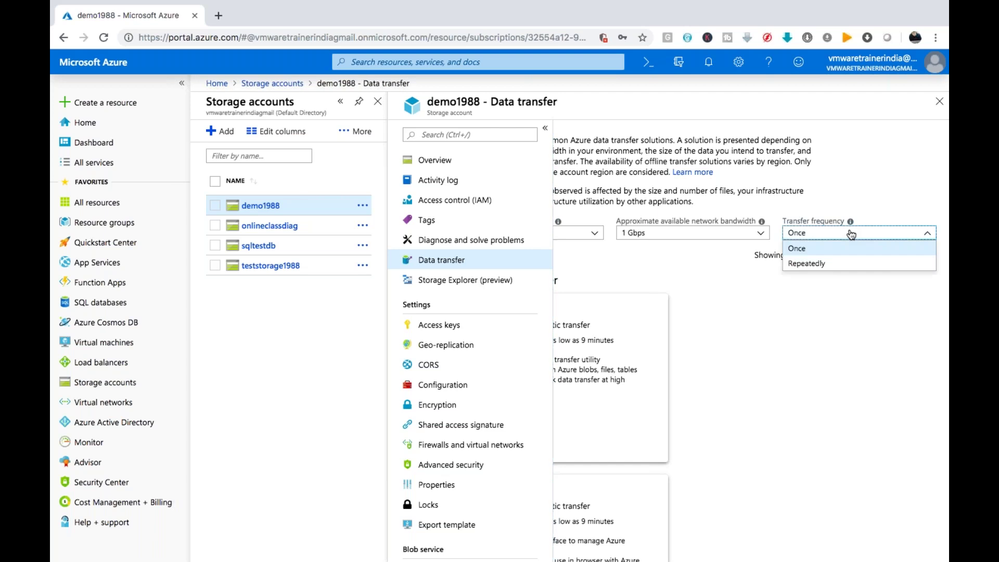
pyautogui.click(815, 311)
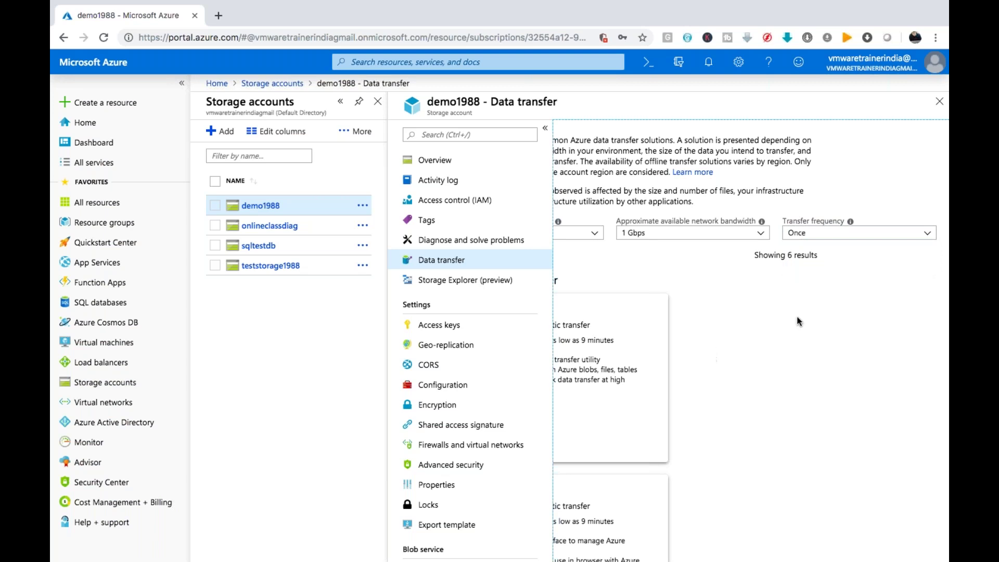
pyautogui.hscroll(-5, 699, 356)
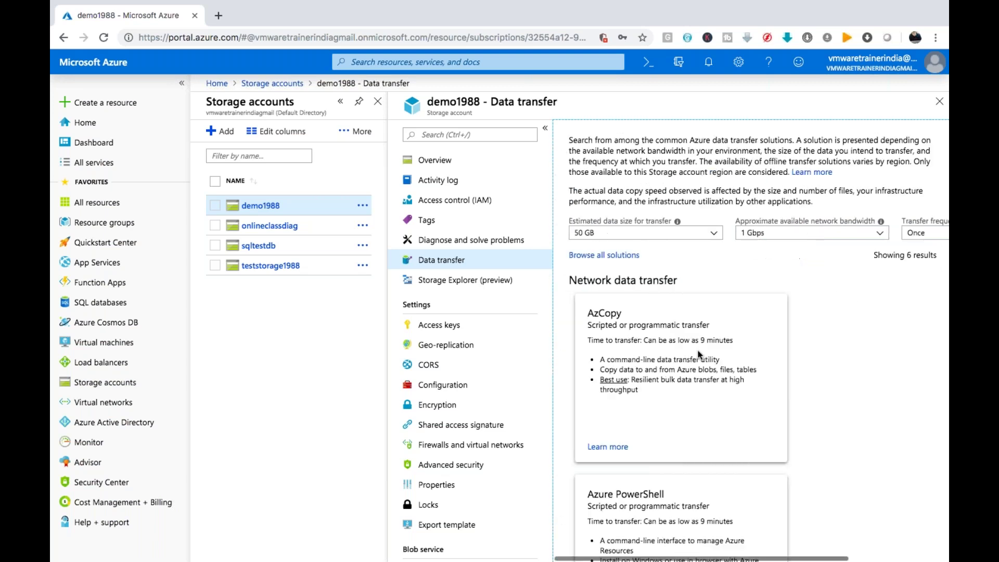
# - Scroll the recommendations past AzCopy, PowerShell and CLI toward the Azure Storage Explorer card
pyautogui.scroll(-3, 661, 410)
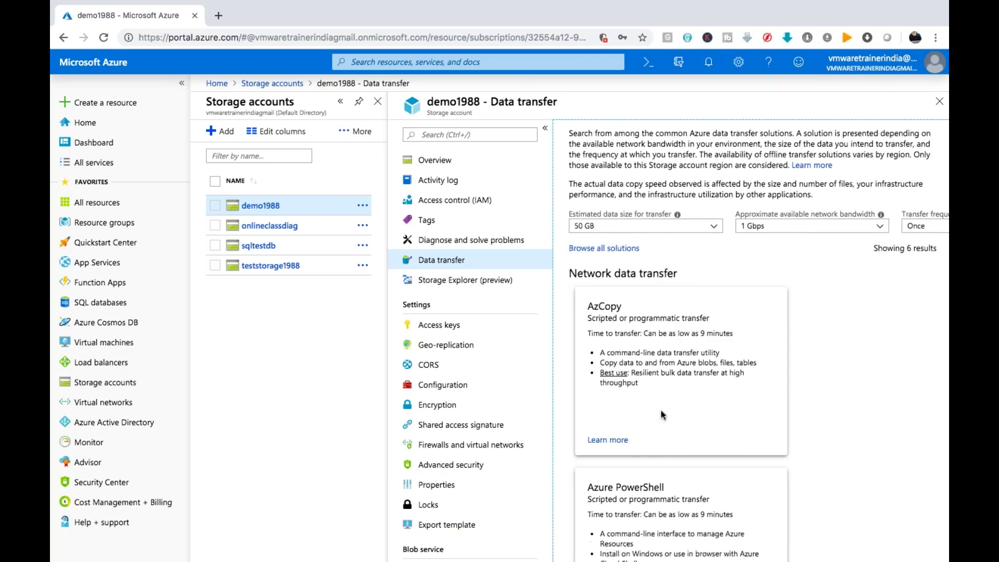
pyautogui.scroll(-1, 631, 323)
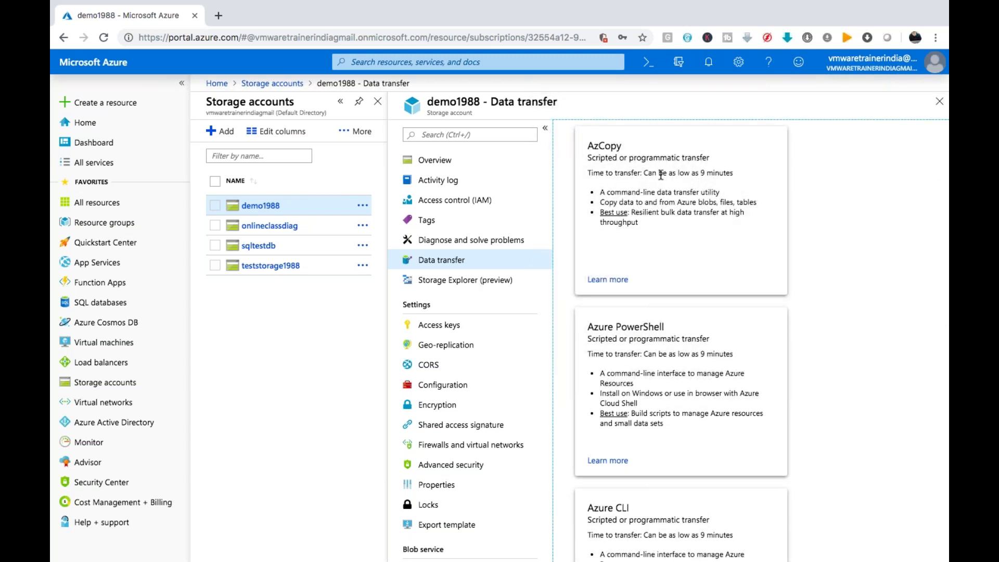
pyautogui.scroll(-2, 675, 324)
pyautogui.scroll(-5, 657, 400)
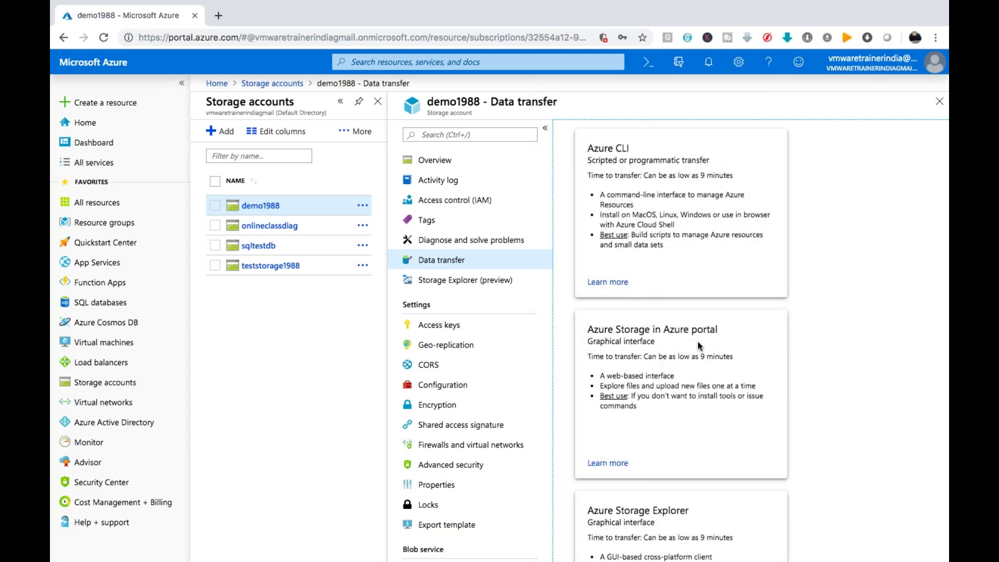
pyautogui.scroll(-3, 677, 396)
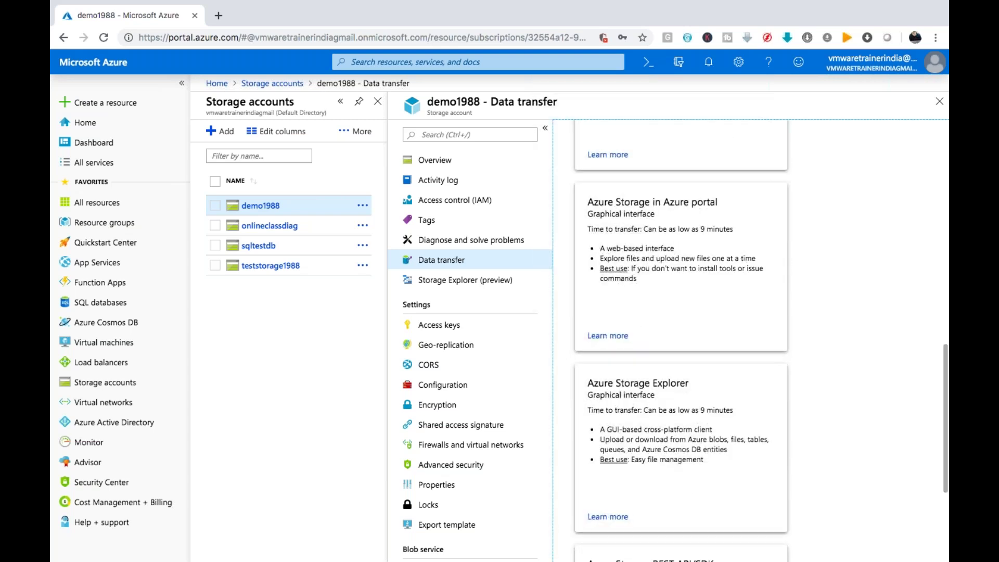
pyautogui.scroll(-3, 702, 394)
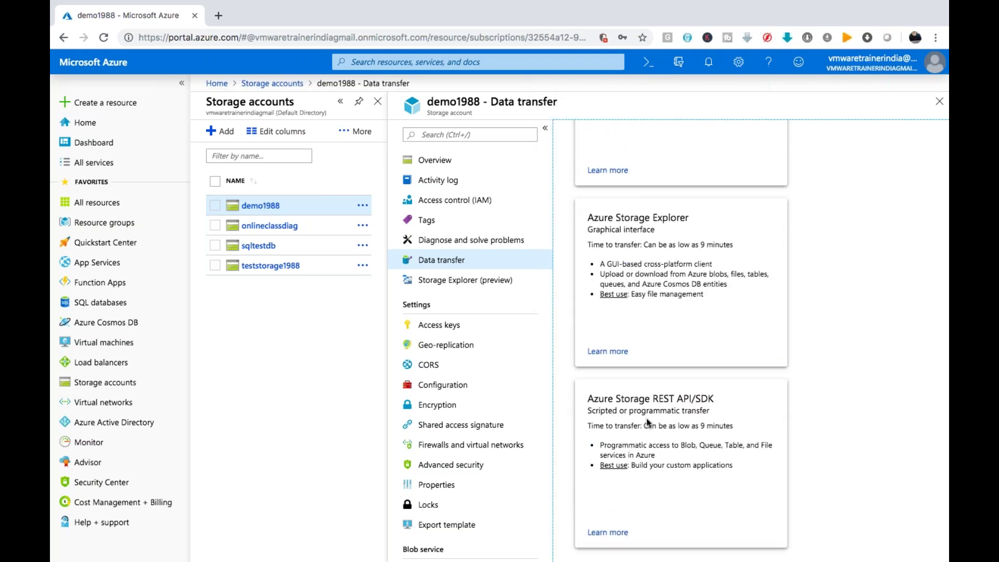
pyautogui.scroll(15, 648, 419)
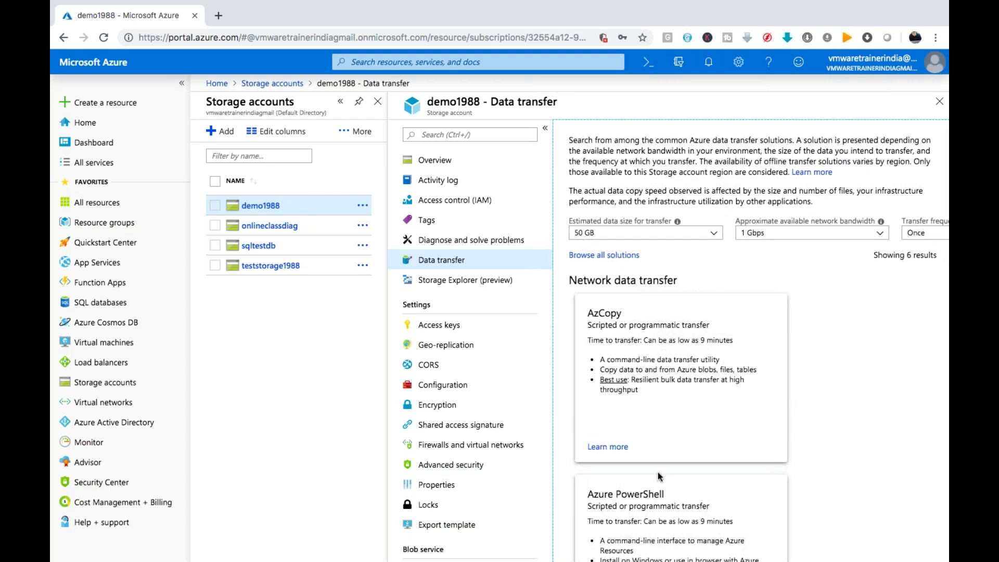
pyautogui.scroll(-10, 658, 472)
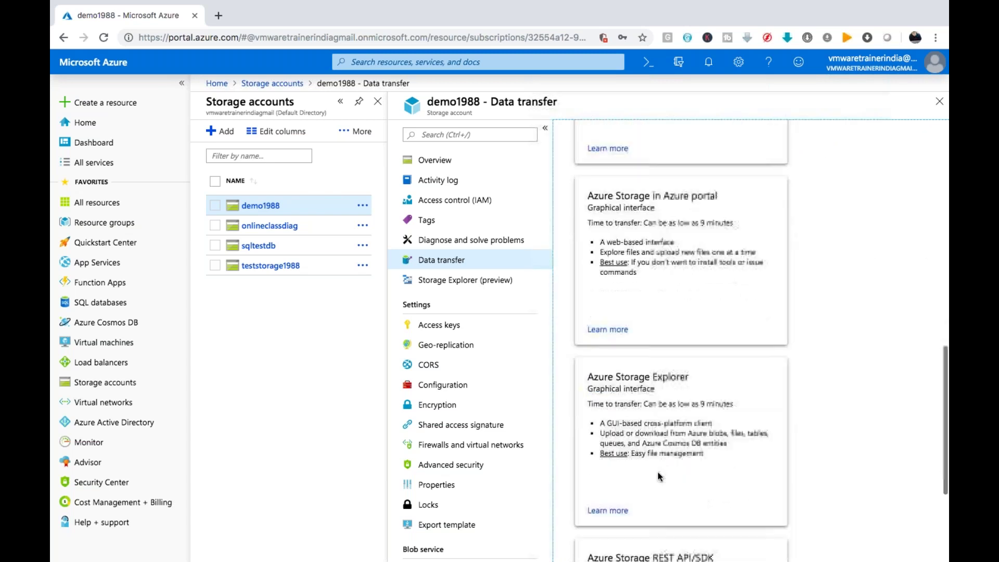
pyautogui.scroll(3, 641, 319)
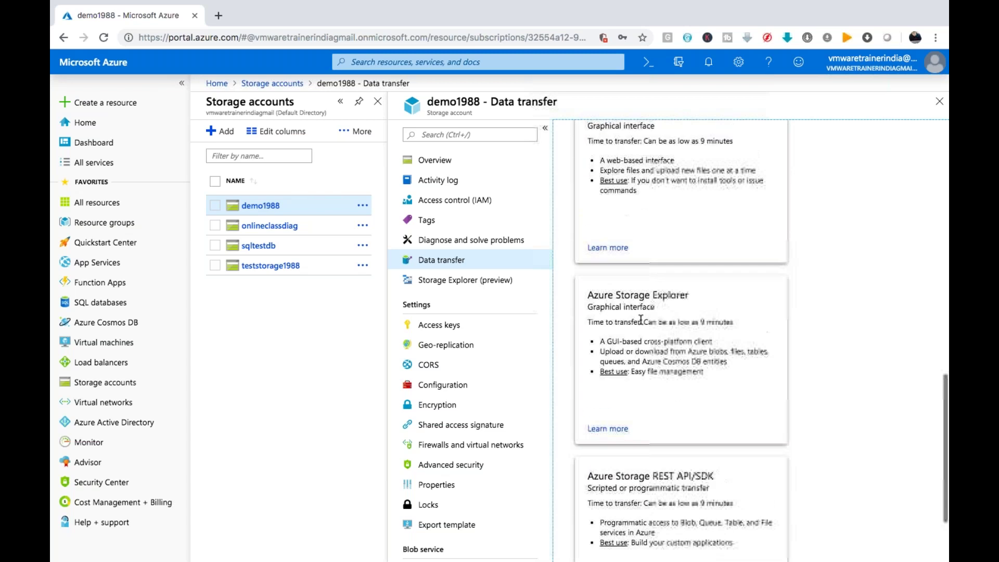
pyautogui.scroll(1, 640, 319)
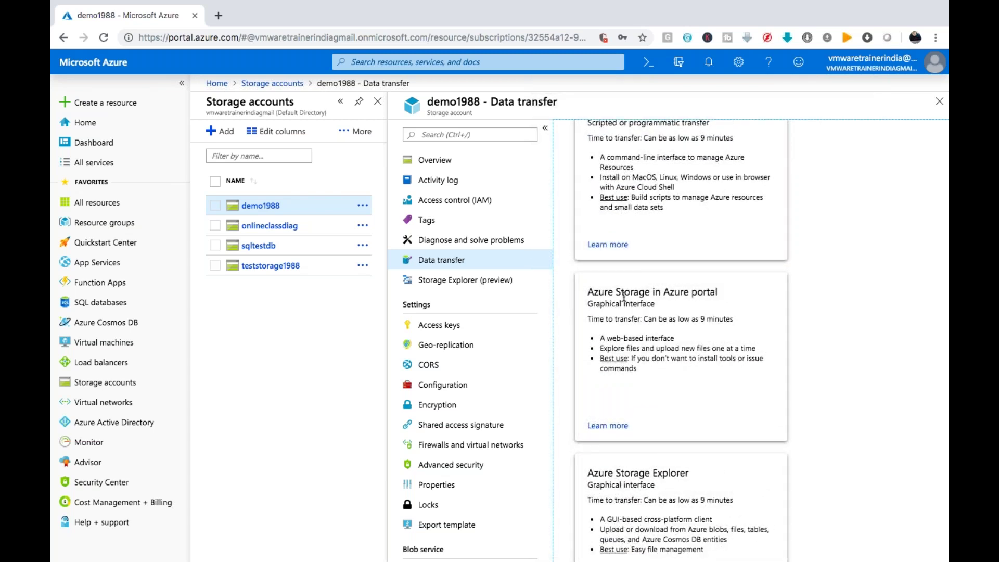
# - Highlight 'web' in a card description and select 'Storage' in the Azure Storage Explorer card title
pyautogui.doubleClick(615, 338)
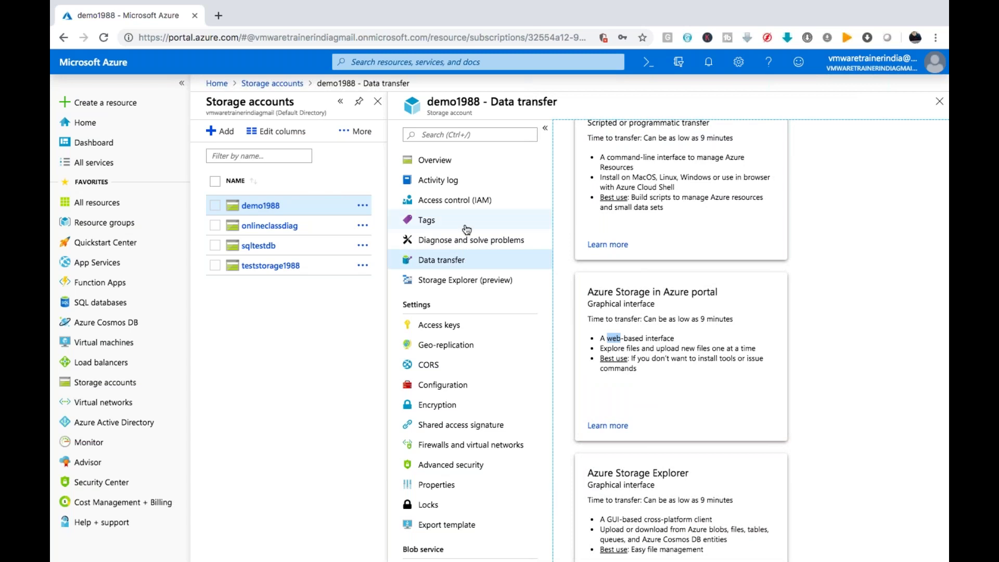
pyautogui.scroll(-5, 577, 240)
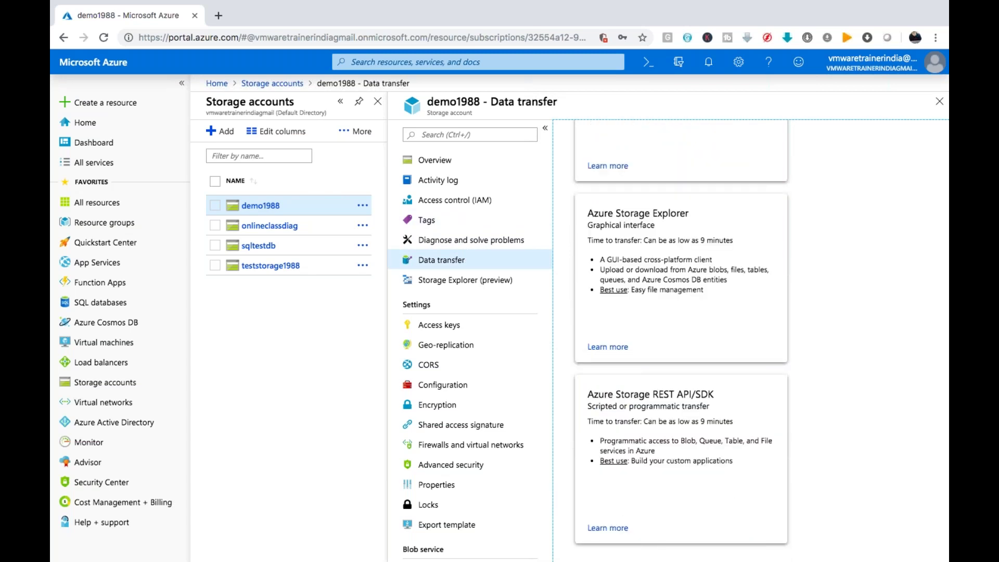
pyautogui.scroll(10, 750, 339)
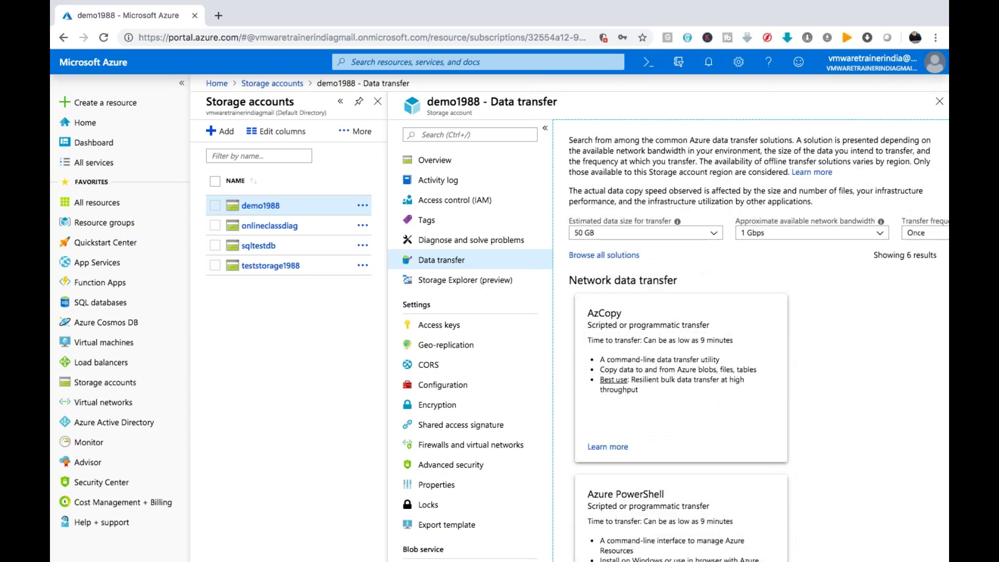
pyautogui.scroll(-5, 633, 340)
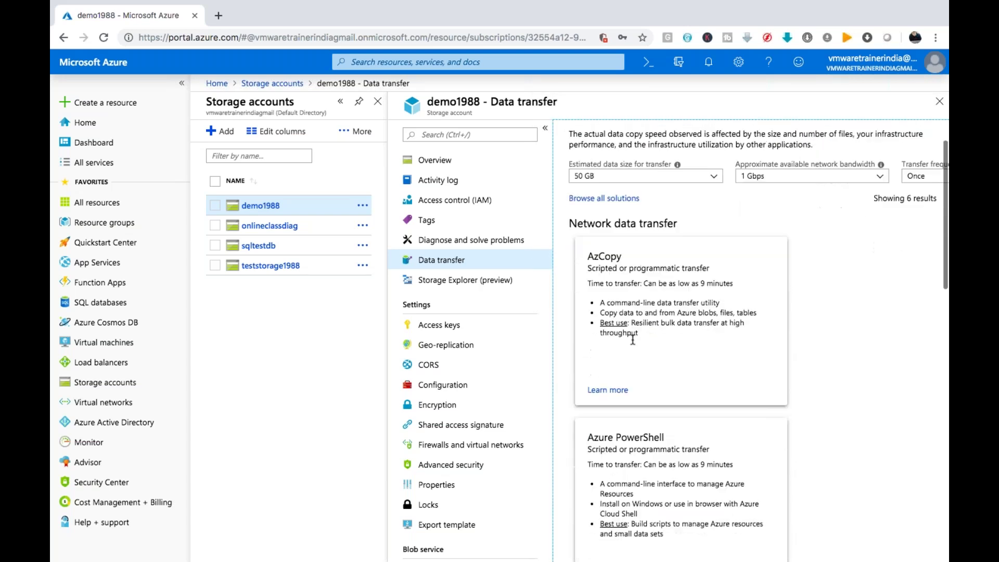
pyautogui.scroll(5, 633, 339)
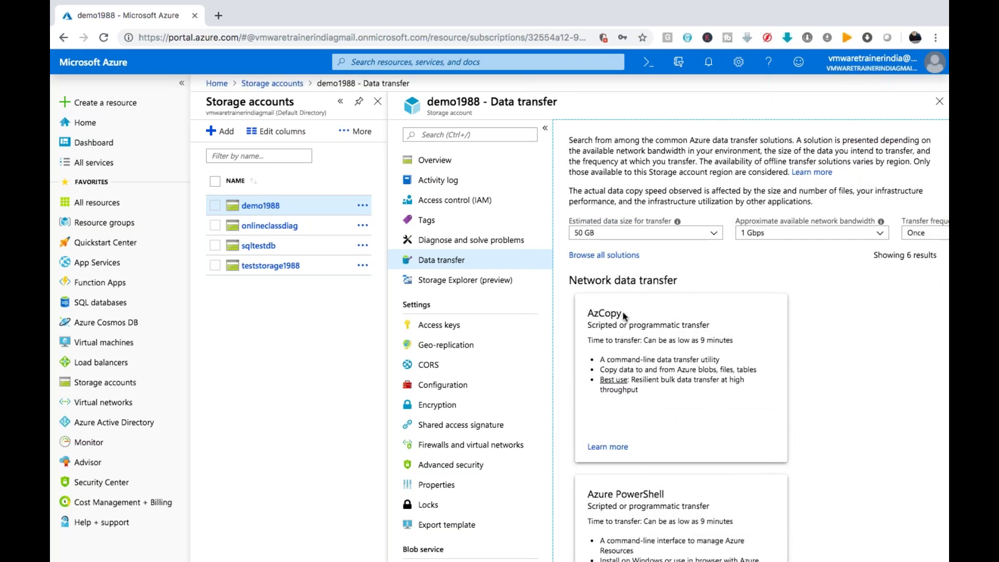
pyautogui.scroll(-12, 625, 316)
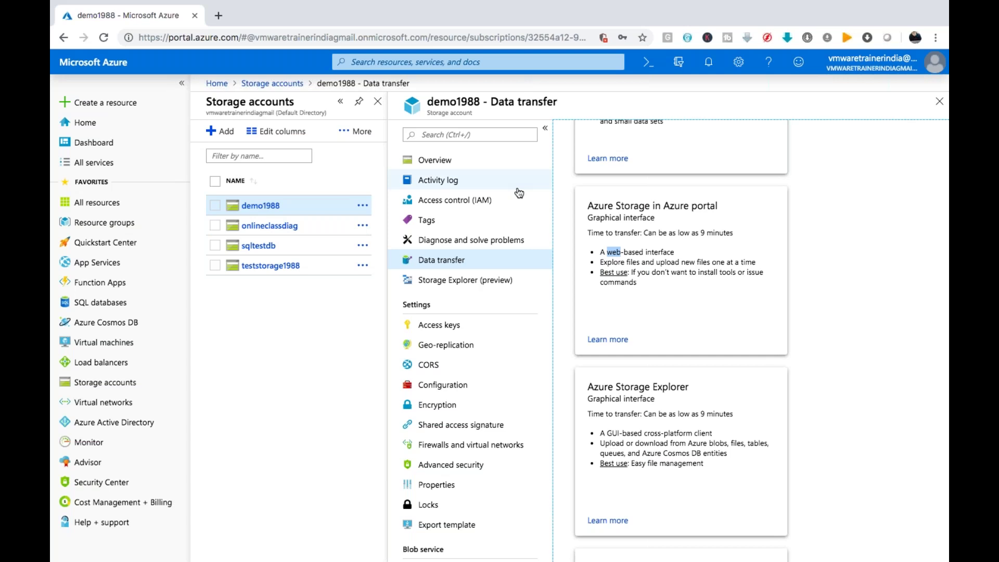
pyautogui.rightClick(623, 391)
# - Open the Azure Storage Explorer learn-more page and view its operating system download choices
pyautogui.press('Escape')
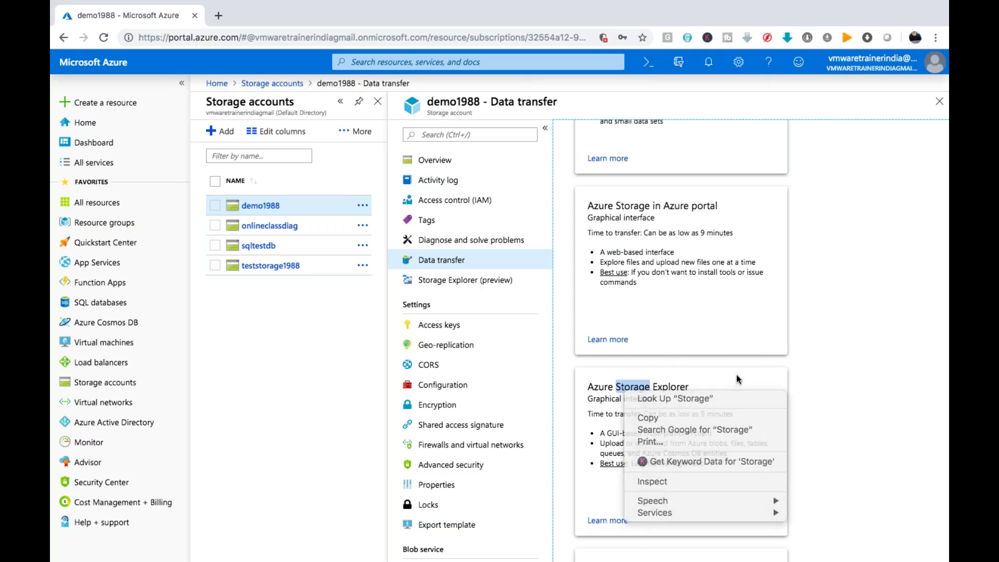
pyautogui.click(609, 521)
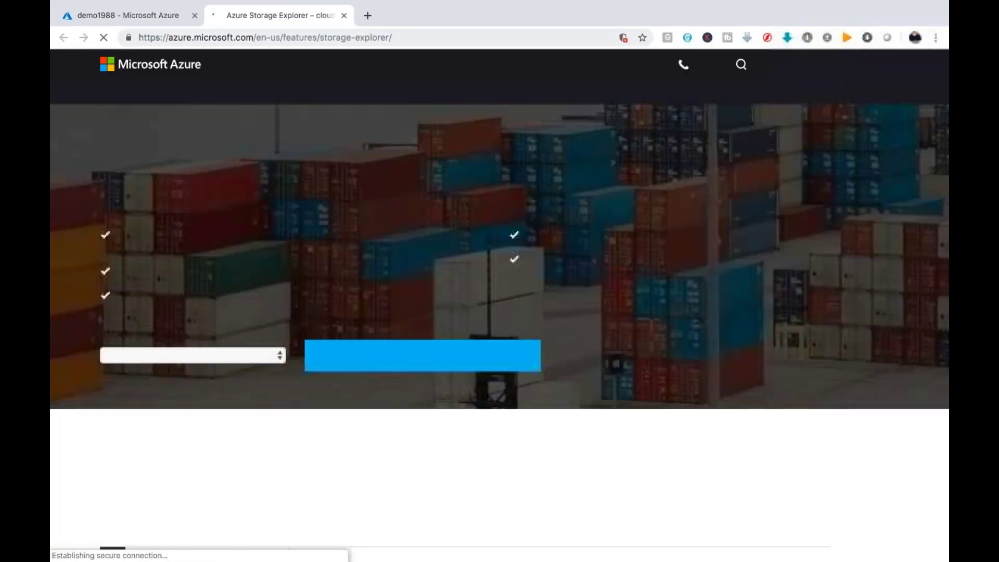
pyautogui.scroll(-5, 335, 301)
pyautogui.scroll(1, 335, 301)
pyautogui.click(281, 240)
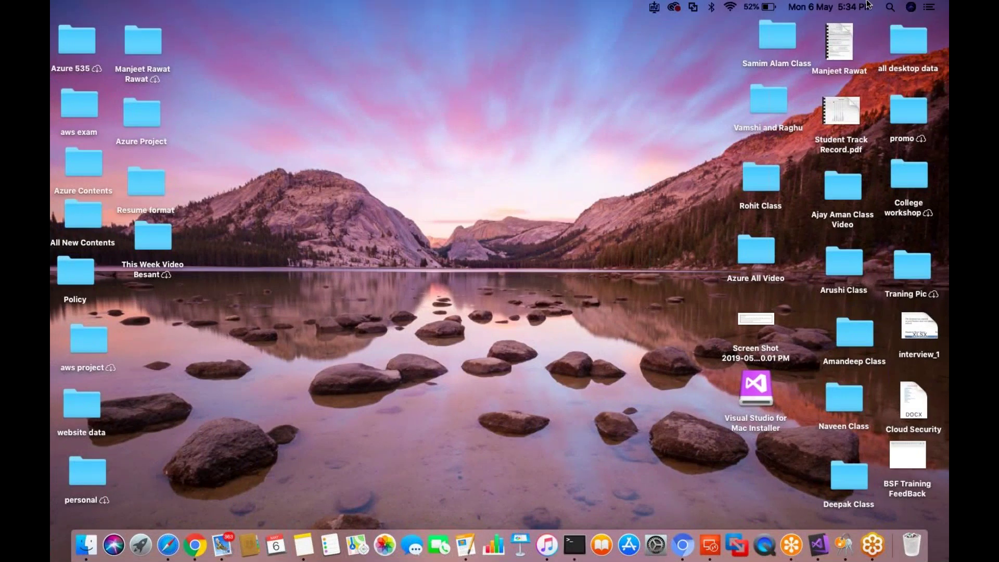
pyautogui.click(889, 7)
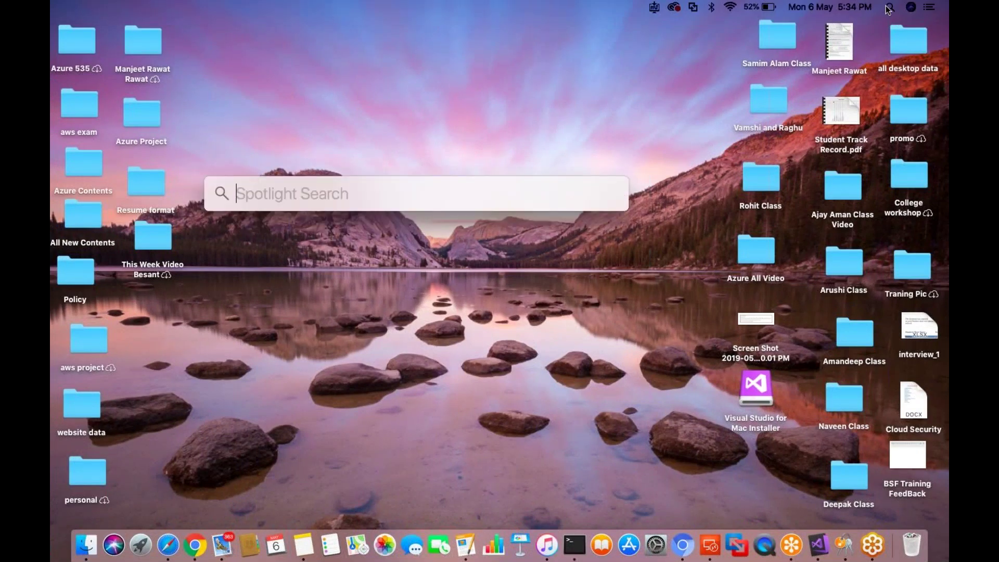
pyautogui.write('azure')
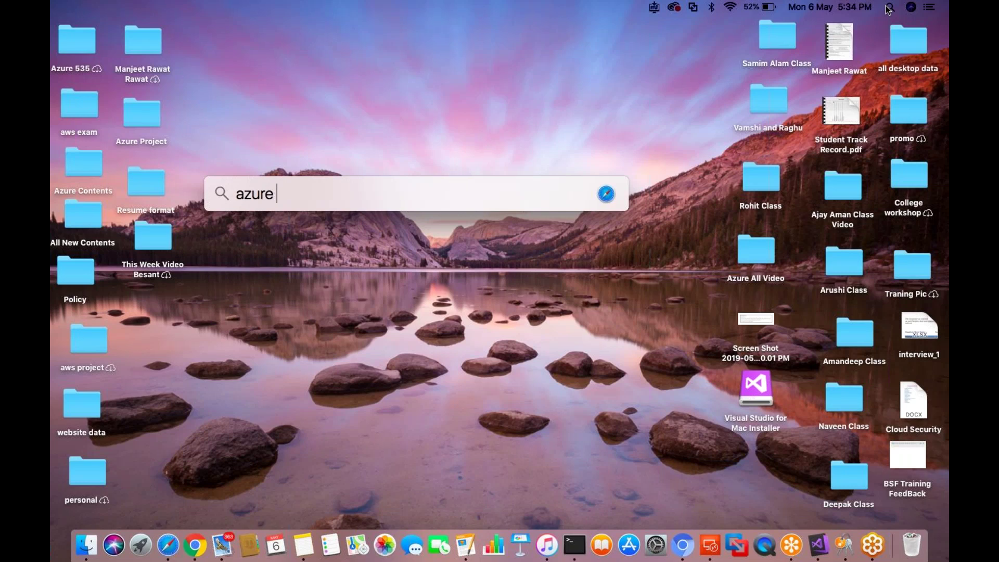
pyautogui.write(' s')
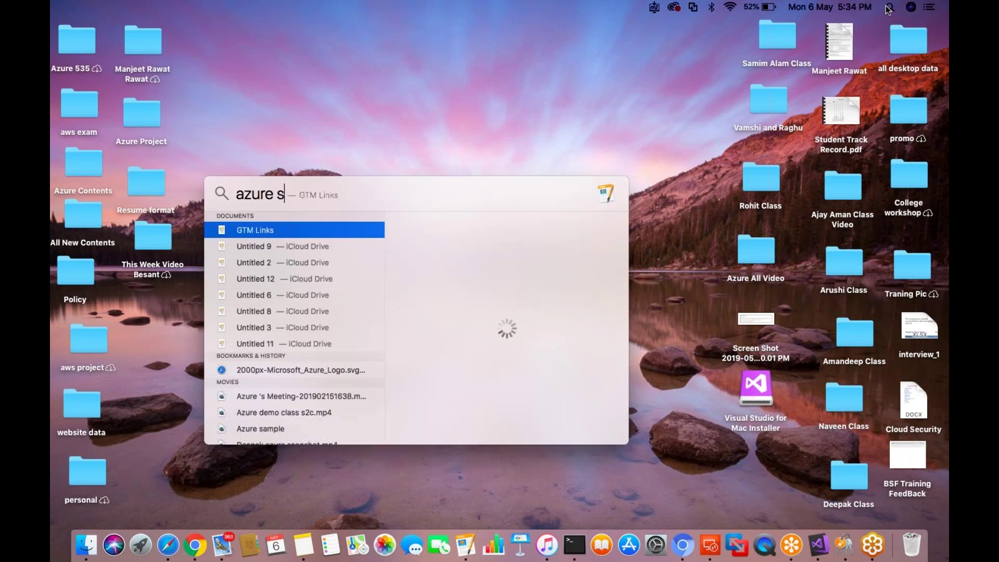
pyautogui.write('to')
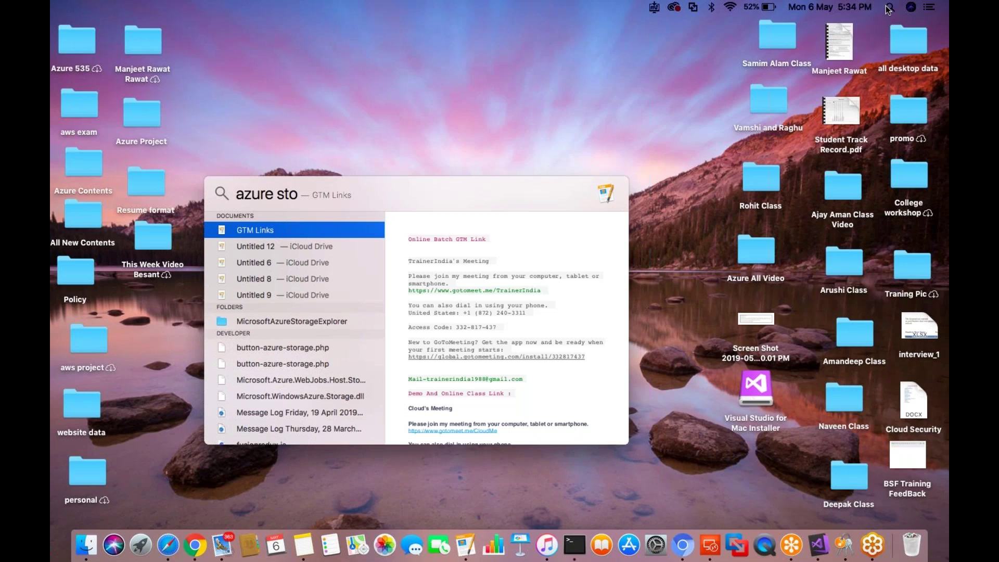
pyautogui.write('r')
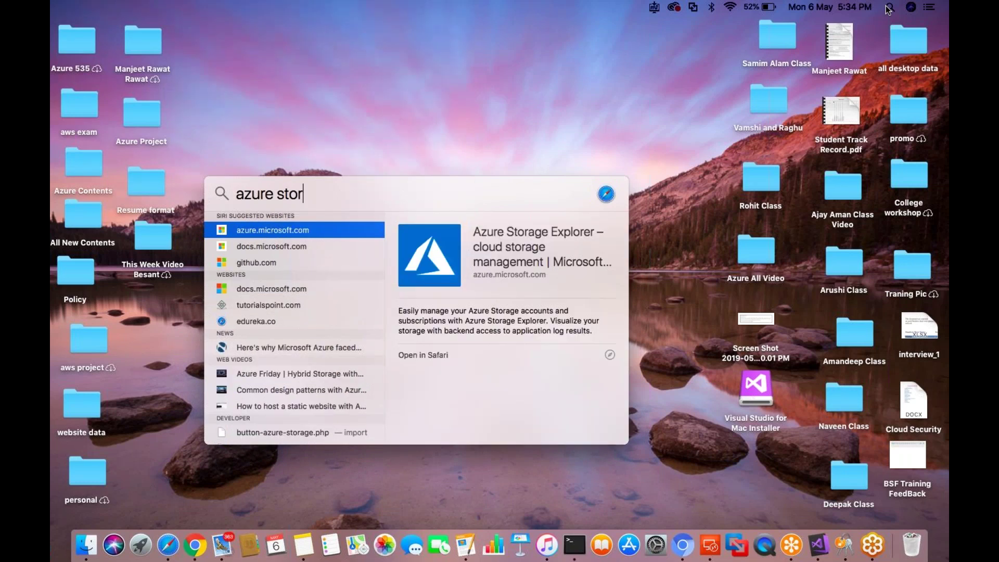
pyautogui.write('age')
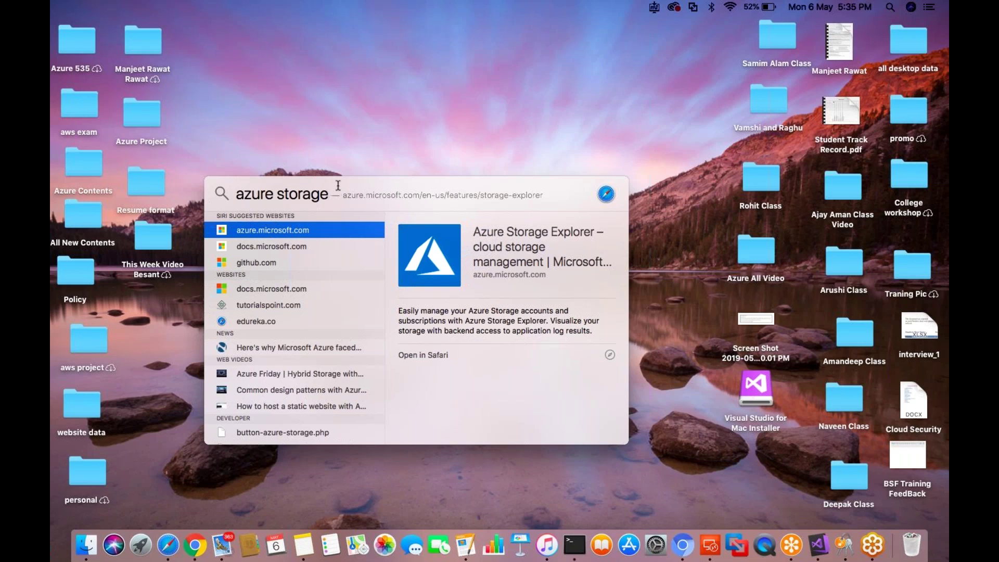
pyautogui.moveTo(338, 185); pyautogui.dragTo(212, 140)
pyautogui.press('BackSpace')
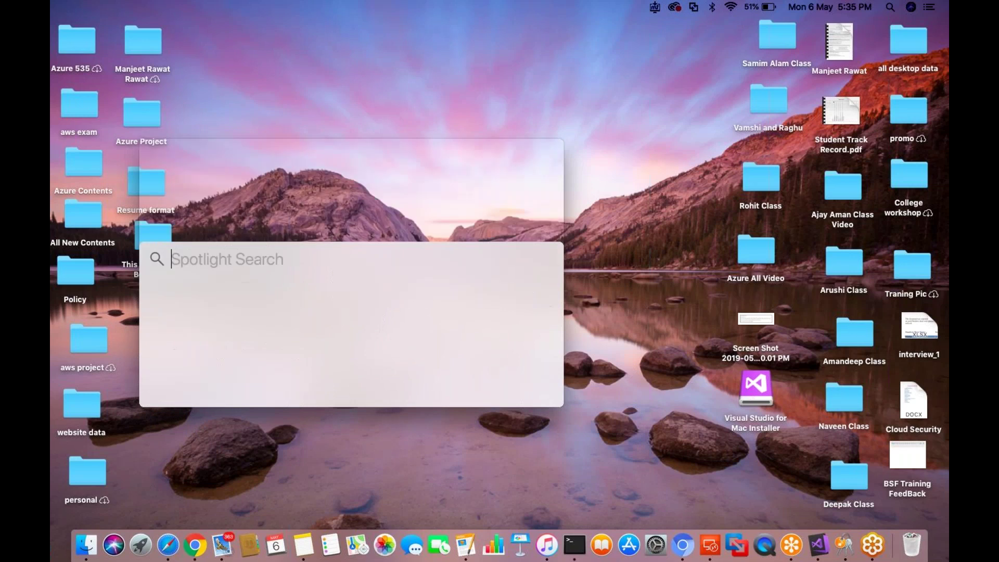
pyautogui.write('storage ')
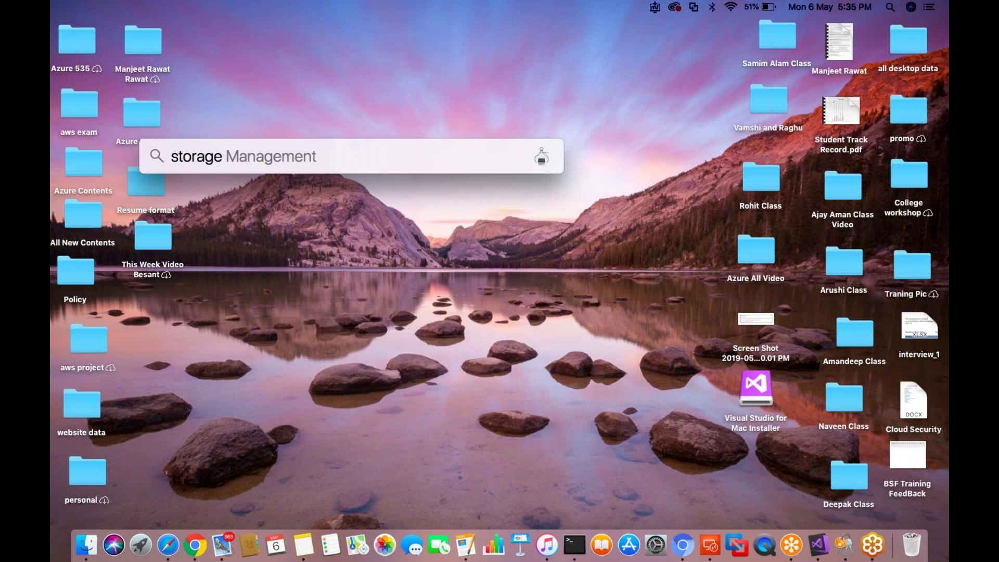
pyautogui.write('ex')
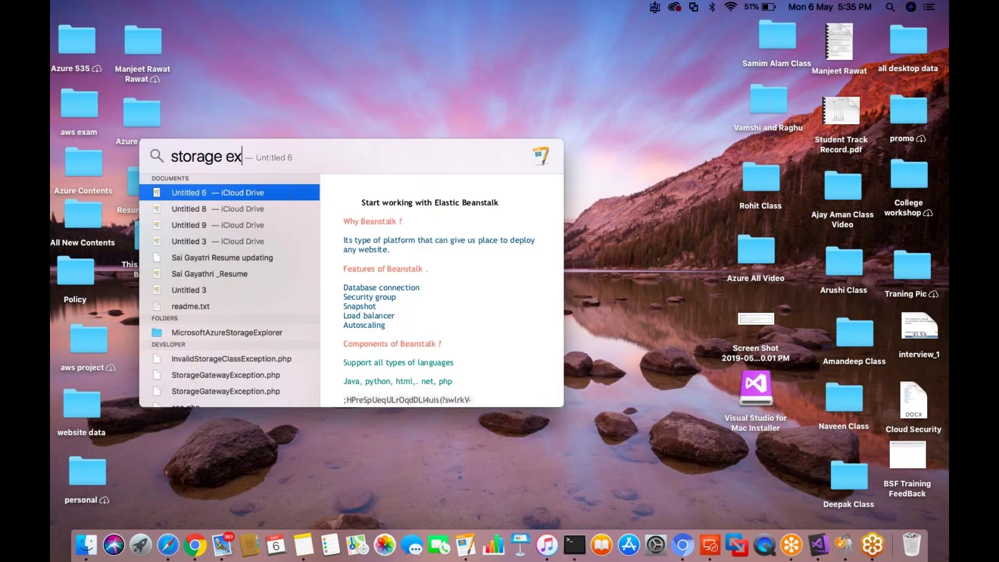
pyautogui.write('pl')
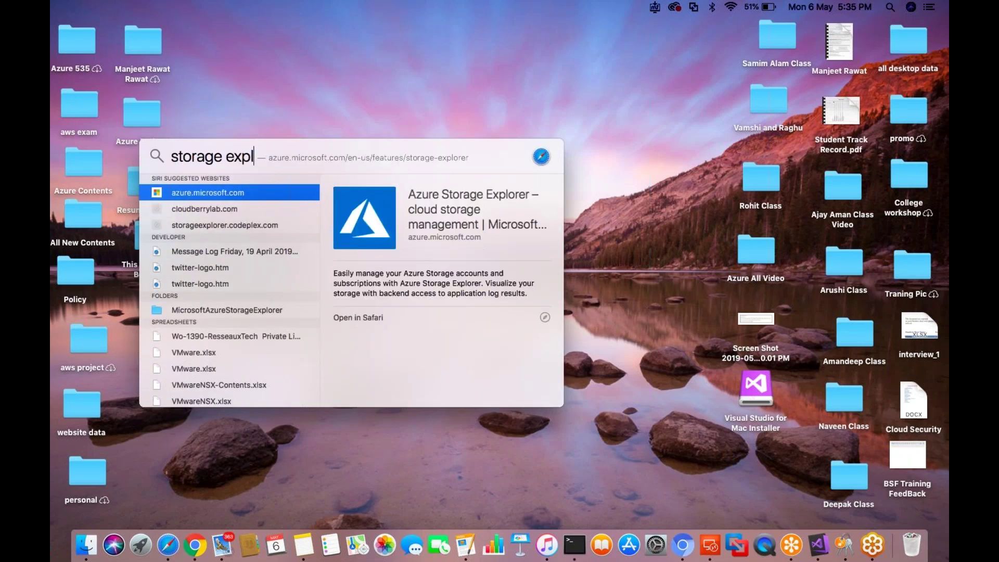
pyautogui.press('BackSpace')
pyautogui.press('BackSpace')
pyautogui.write('plorer')
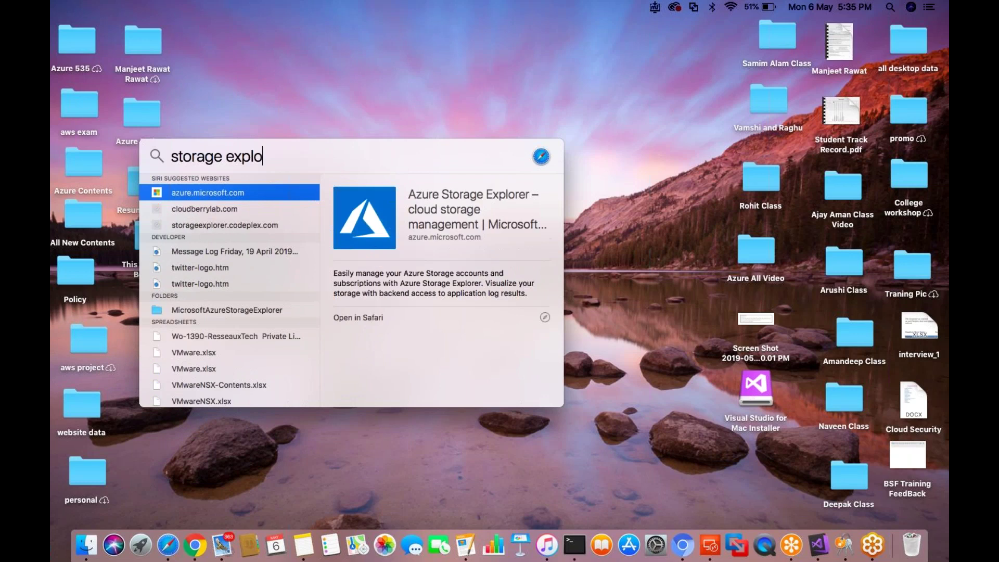
pyautogui.click(299, 129)
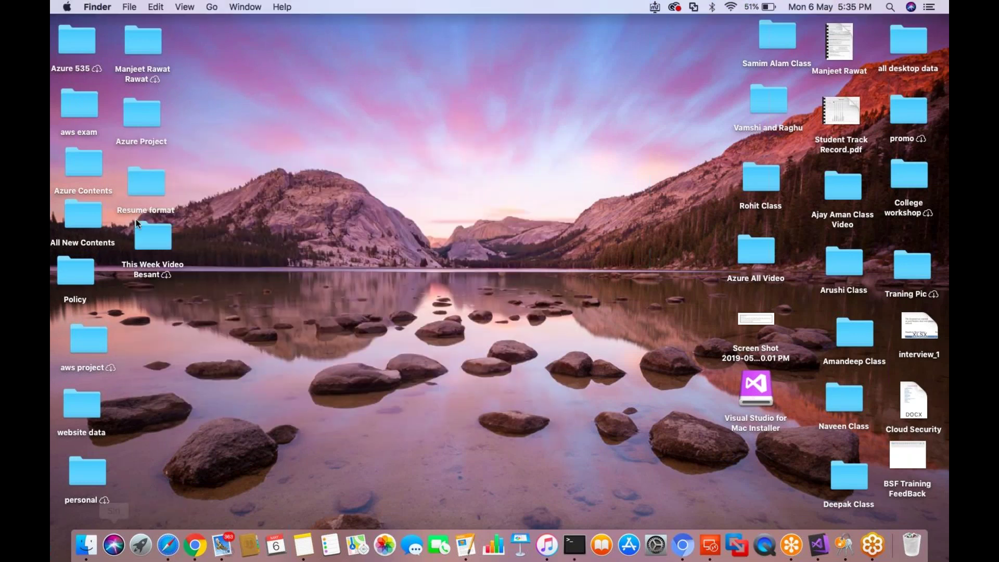
pyautogui.click(86, 545)
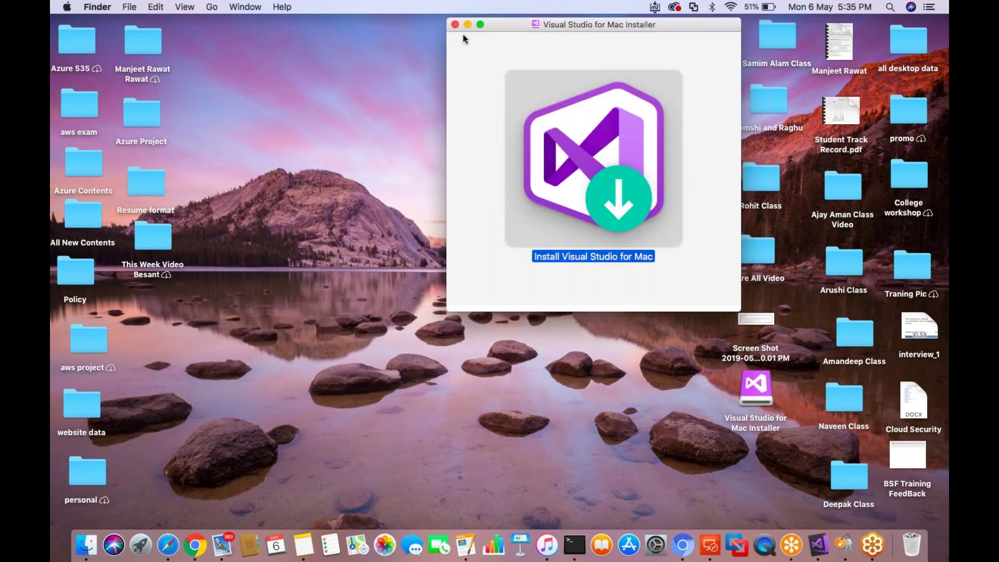
pyautogui.click(455, 24)
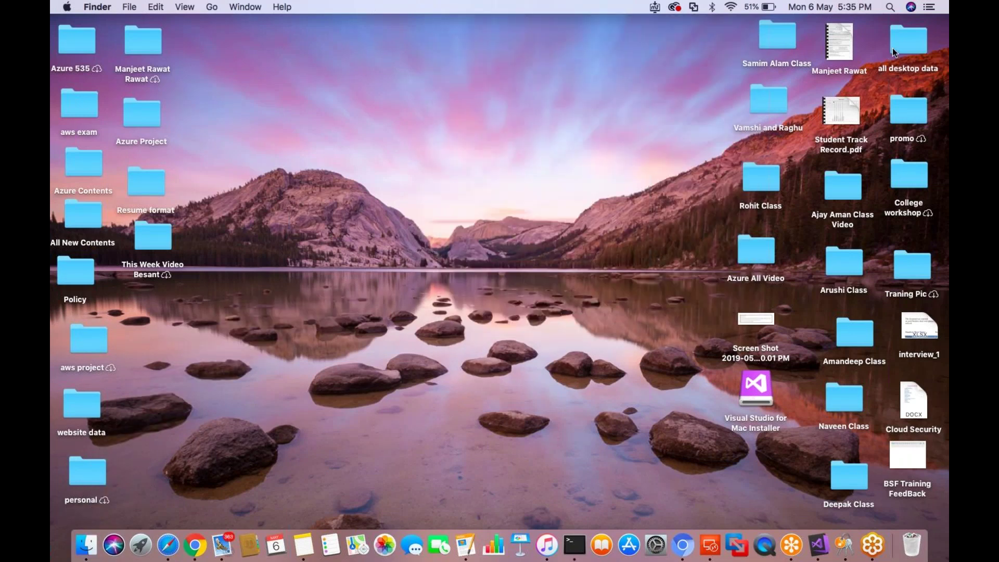
pyautogui.hotkey('ctrl', 'Right')
pyautogui.hotkey('ctrl', 'Left')
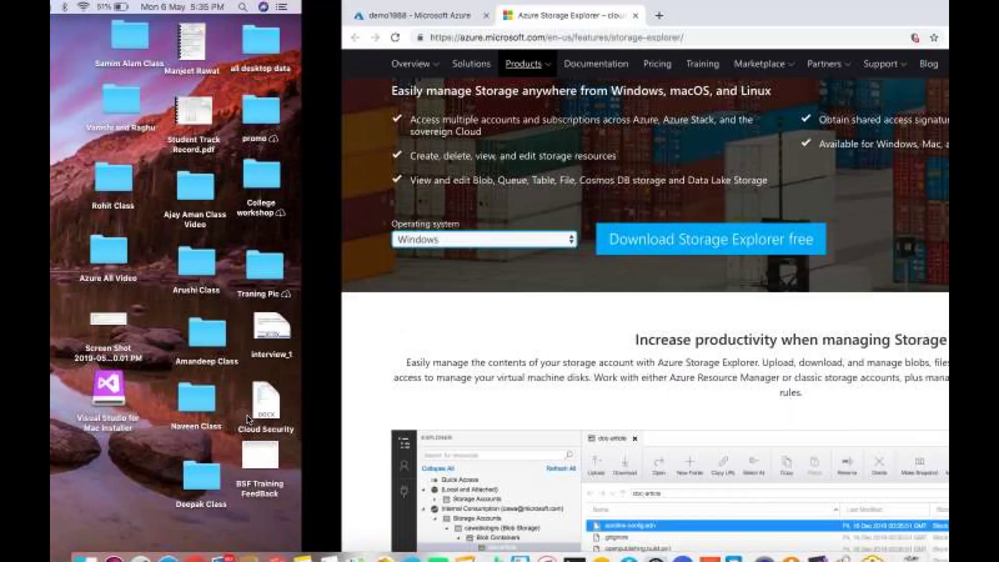
pyautogui.hotkey('ctrl', 'Right')
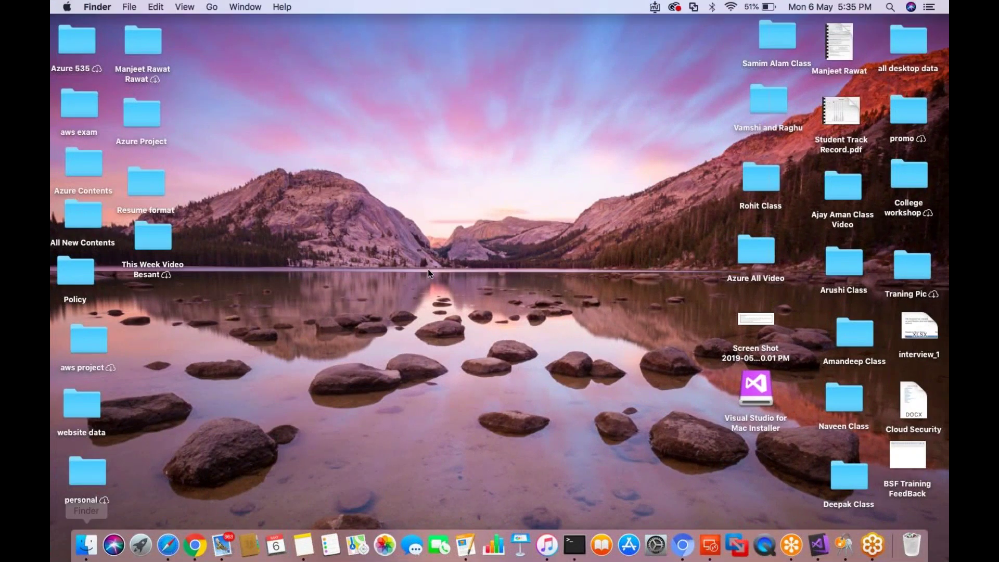
pyautogui.click(82, 23)
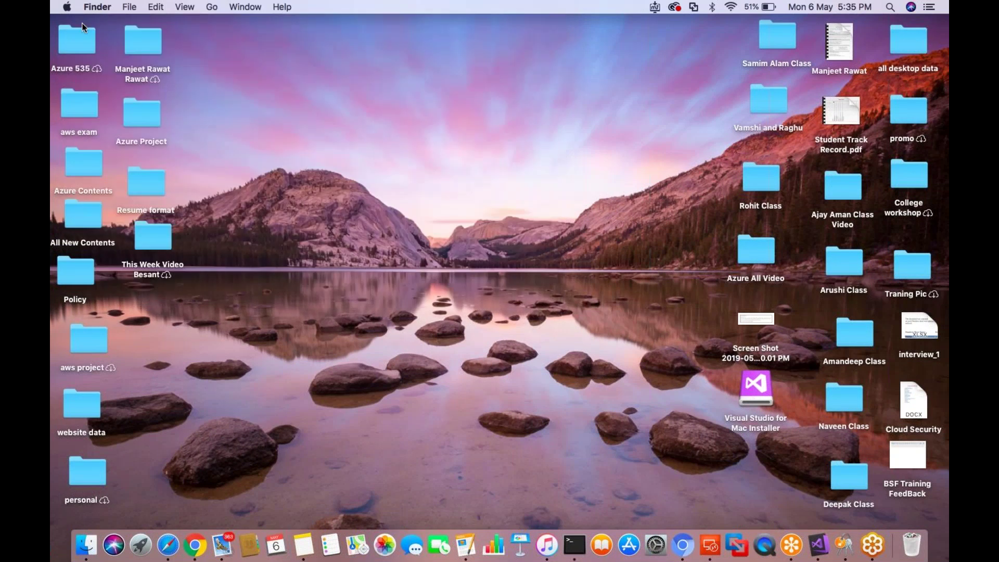
pyautogui.click(889, 7)
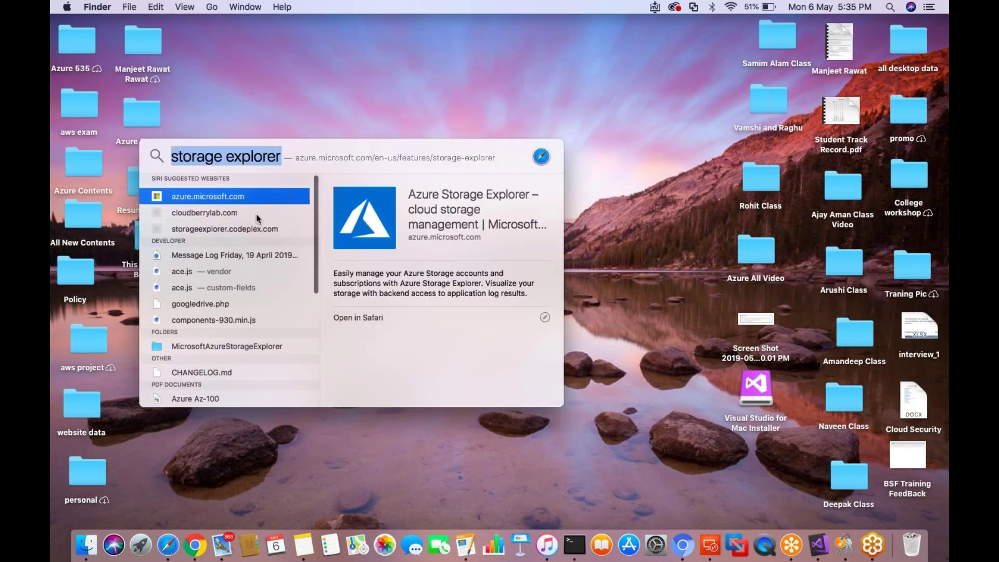
pyautogui.click(539, 101)
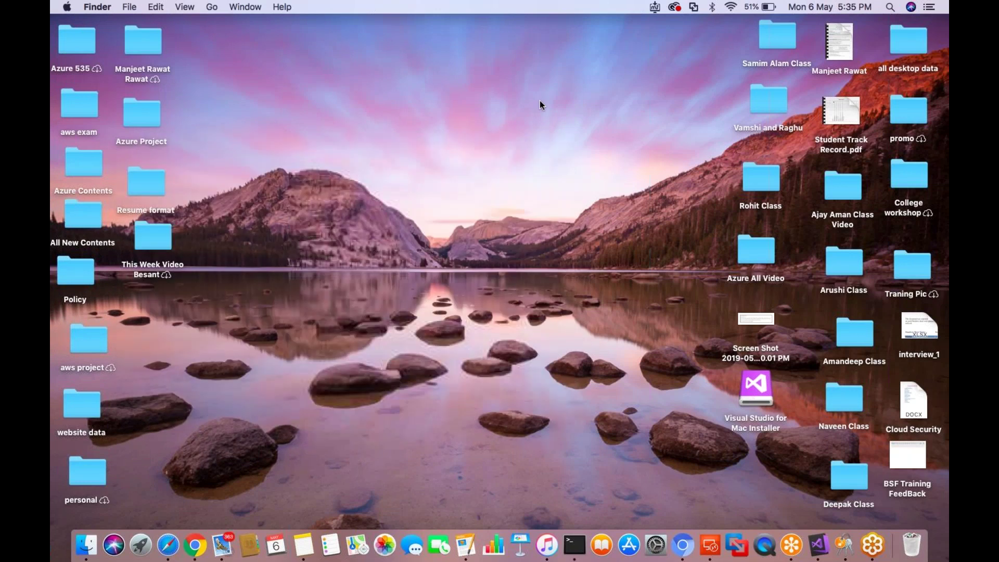
pyautogui.click(127, 7)
pyautogui.click(464, 100)
pyautogui.click(889, 7)
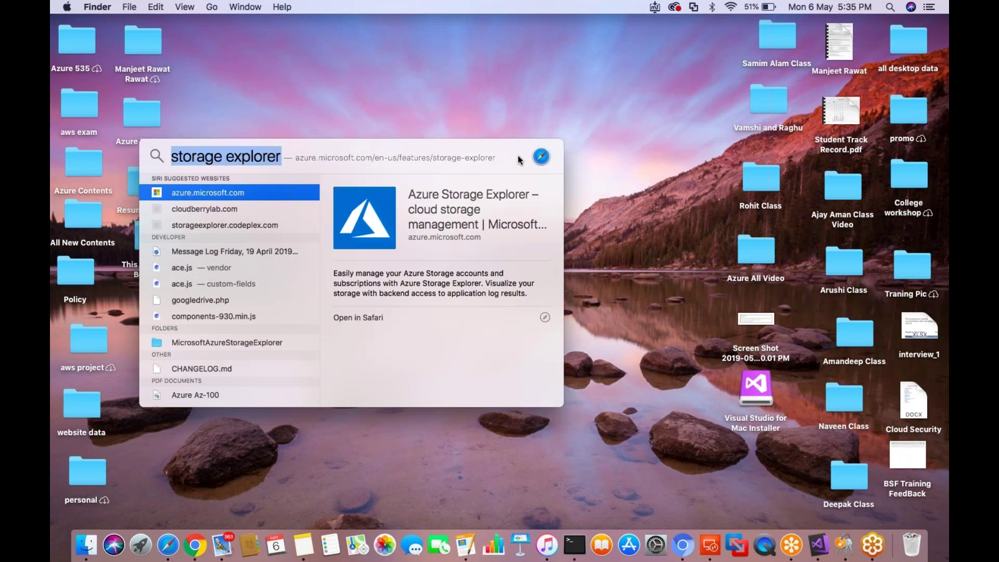
pyautogui.scroll(-10, 215, 302)
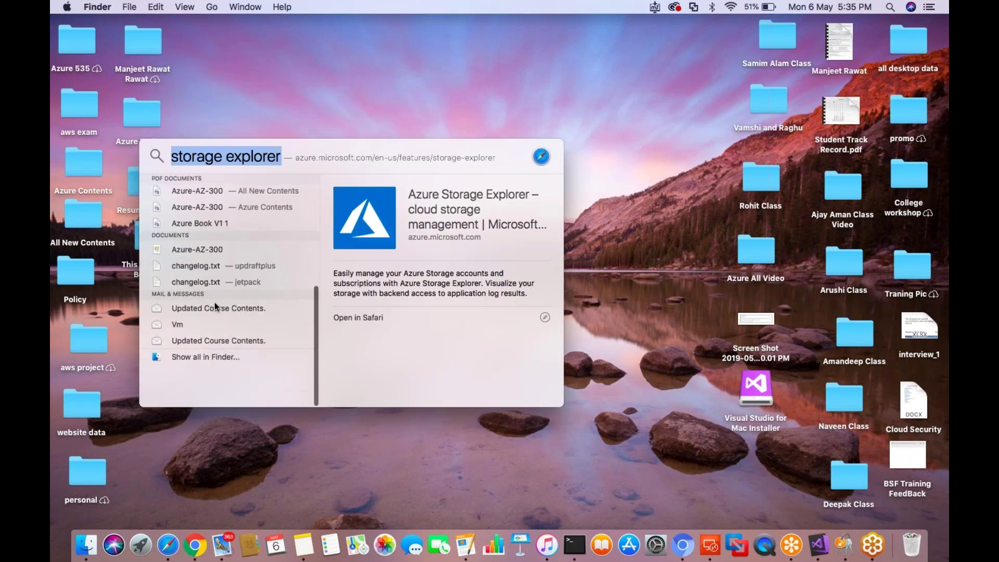
pyautogui.click(224, 136)
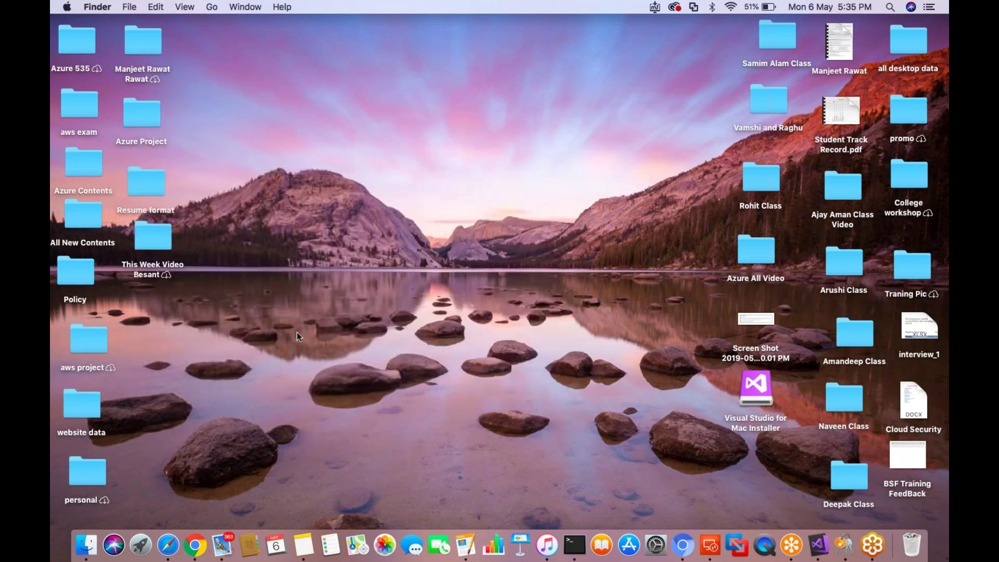
# - Open Finder and search Spotlight for 'azure st', correcting the typo
pyautogui.click(83, 546)
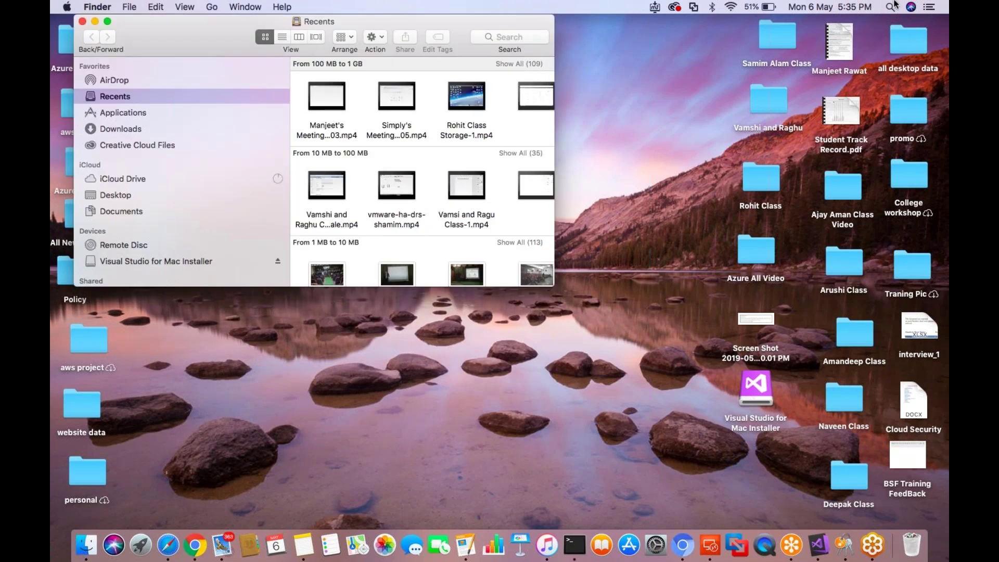
pyautogui.press('super+space')
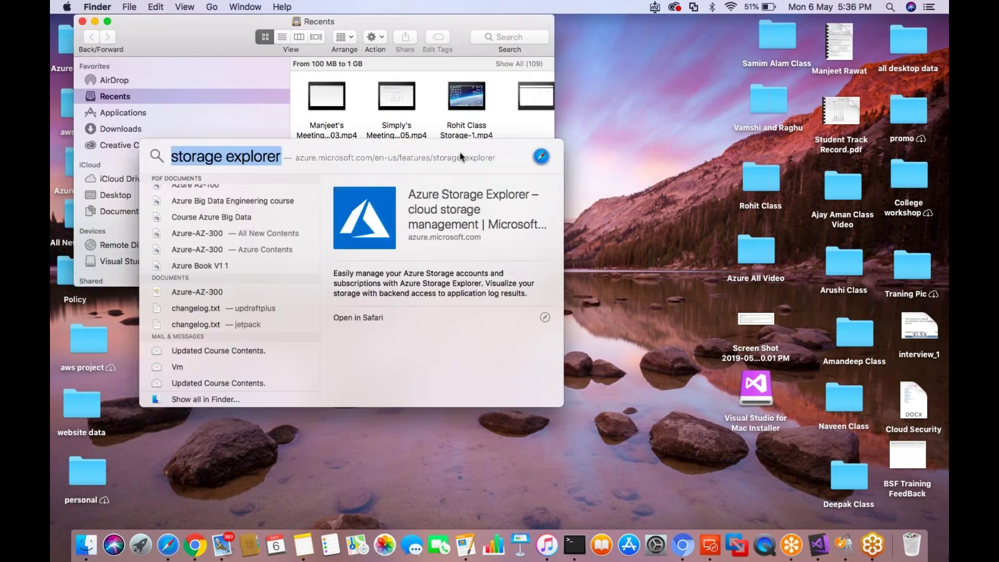
pyautogui.write('azy')
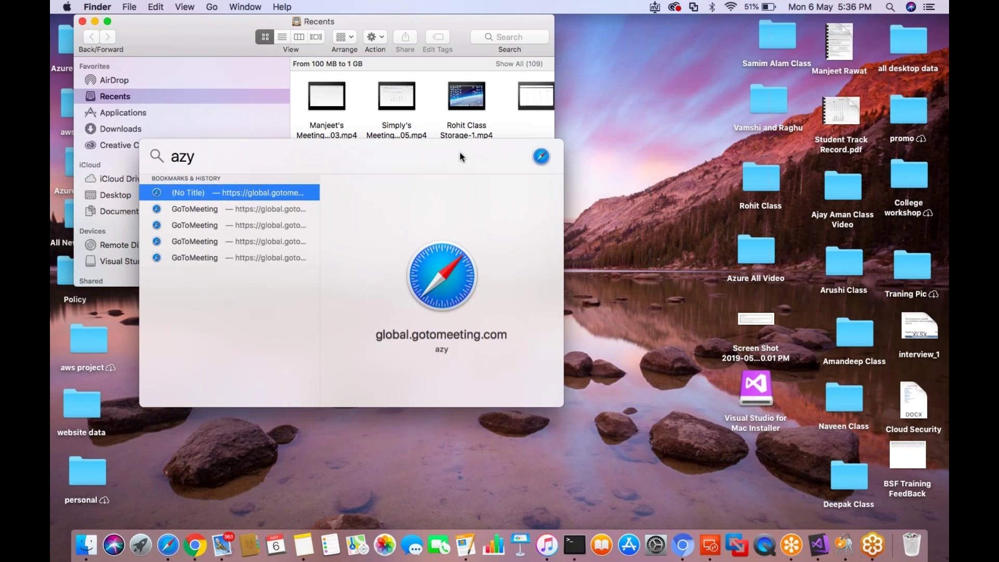
pyautogui.press('BackSpace')
pyautogui.write('ure')
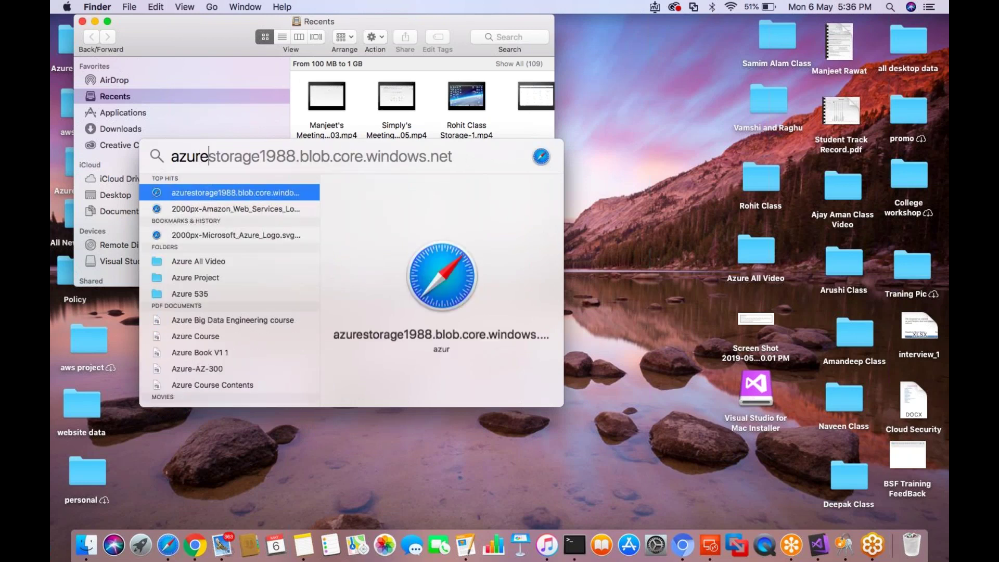
pyautogui.write(' s')
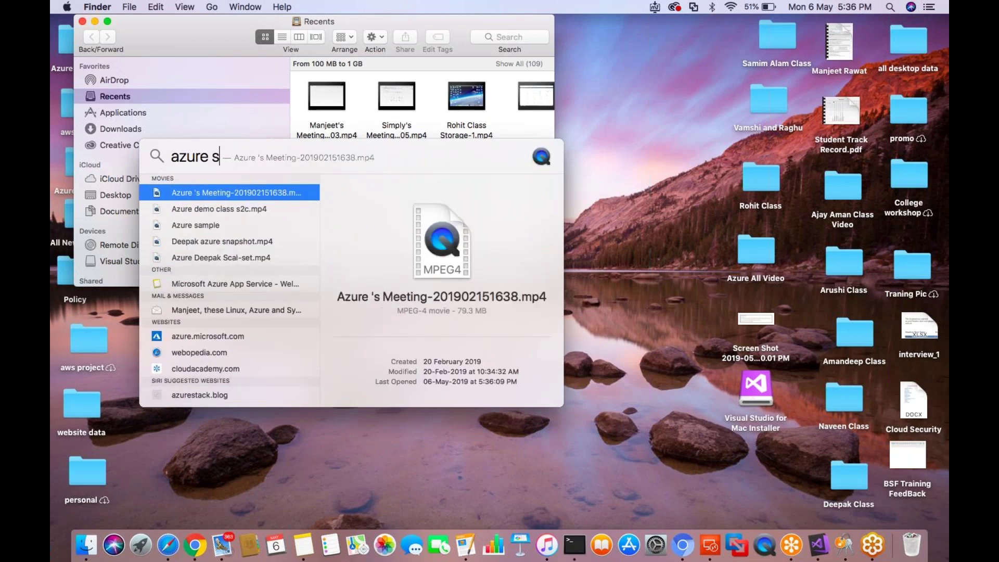
pyautogui.write('t')
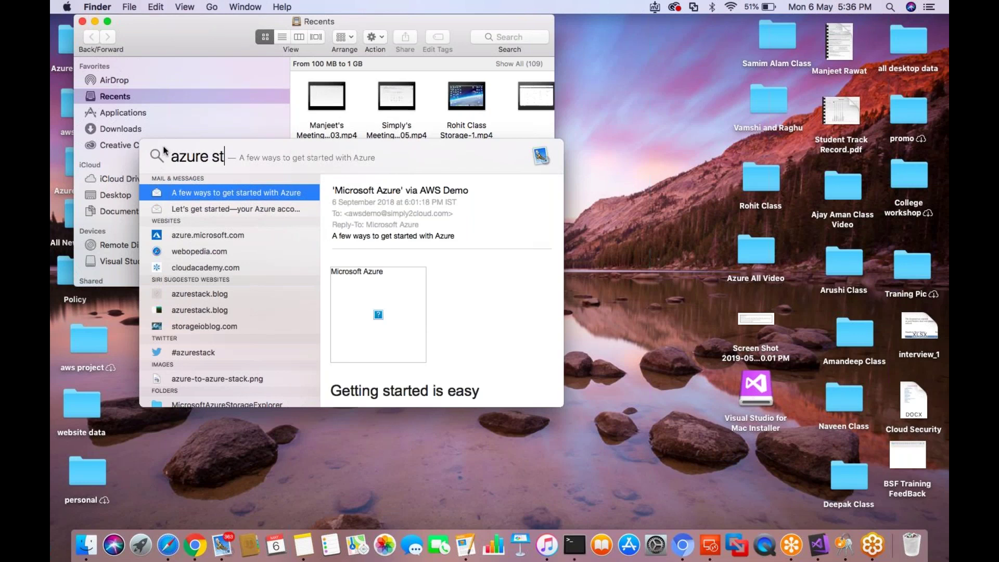
# - Dismiss Spotlight and the Finder Recents window, then open the App Store
pyautogui.click(82, 21)
pyautogui.click(82, 22)
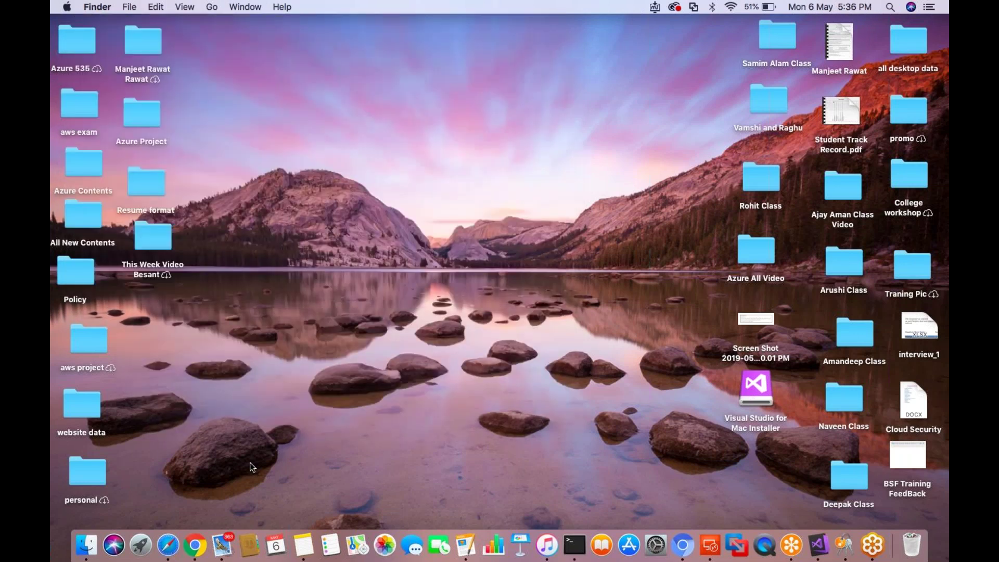
pyautogui.click(636, 547)
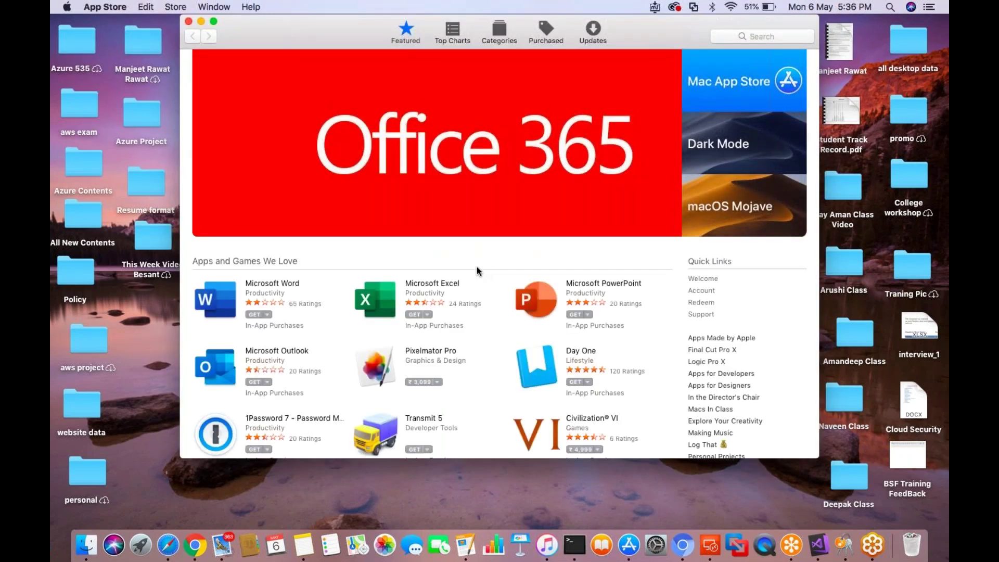
pyautogui.scroll(-15, 477, 266)
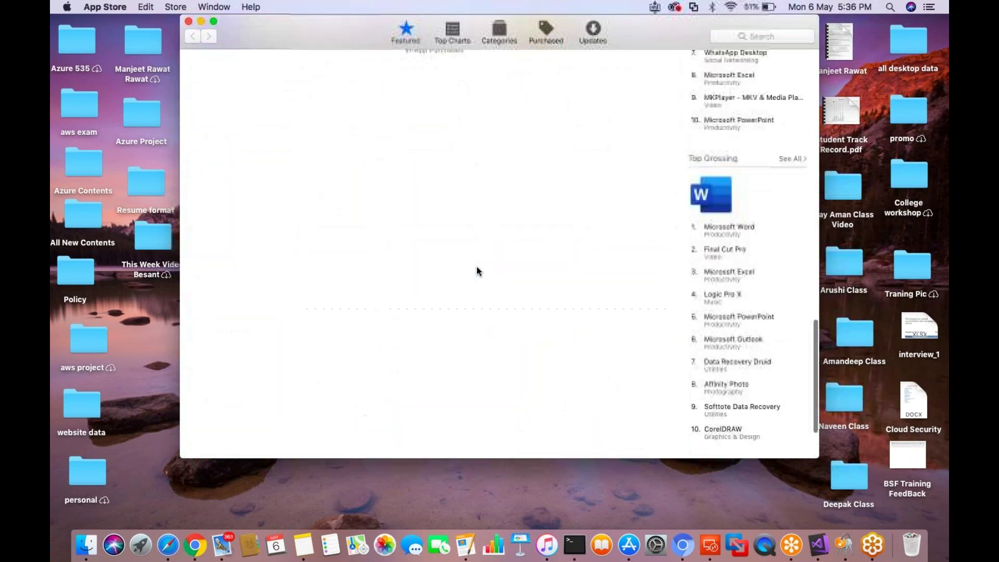
pyautogui.click(188, 21)
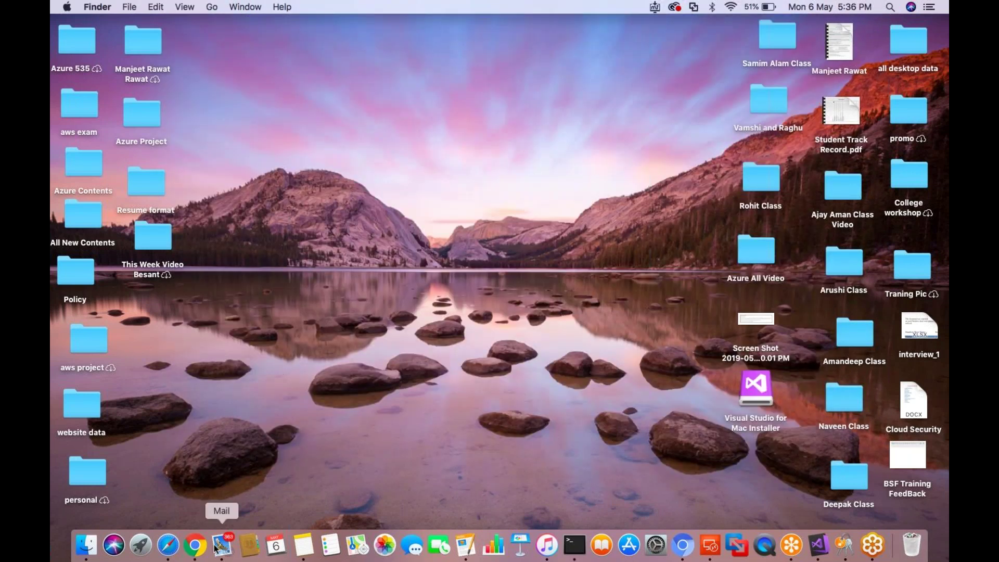
pyautogui.click(140, 545)
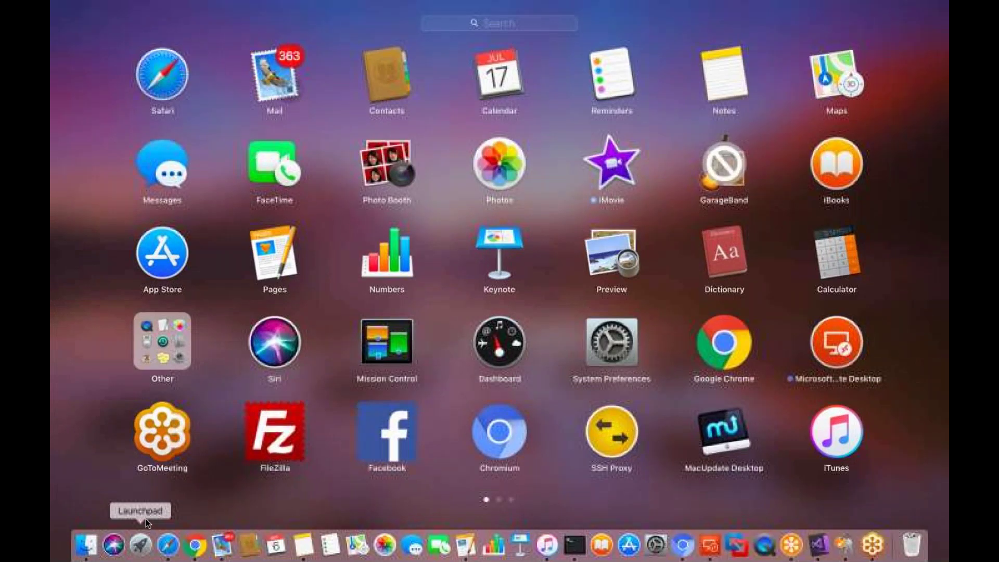
pyautogui.hscroll(5, 454, 257)
pyautogui.hscroll(5, 455, 258)
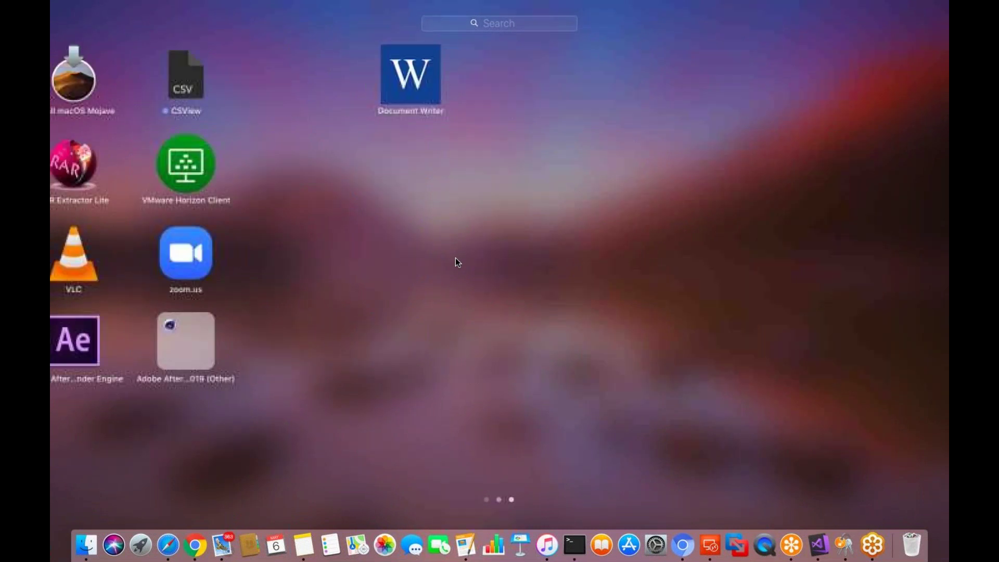
pyautogui.hscroll(-5, 455, 258)
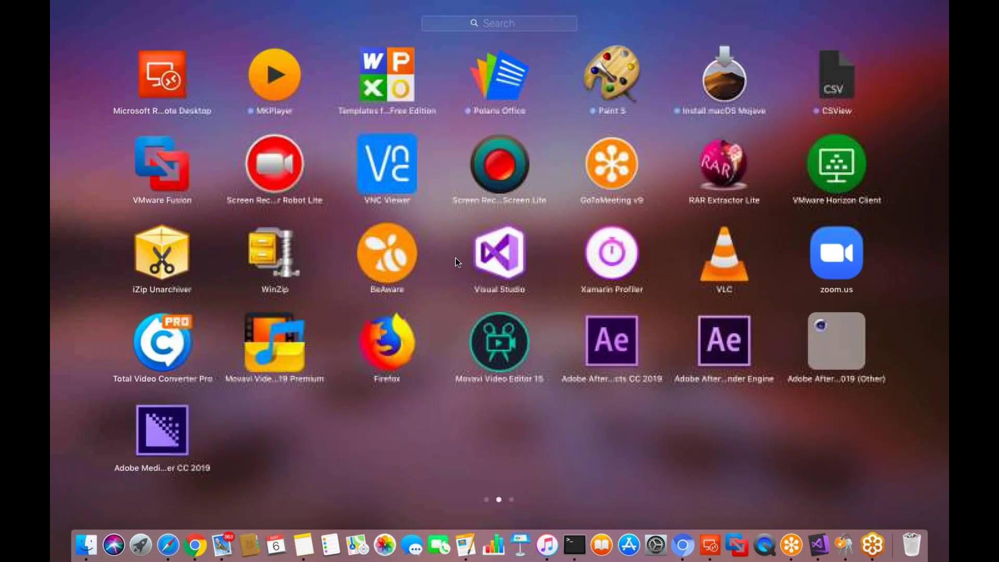
pyautogui.hscroll(-5, 455, 258)
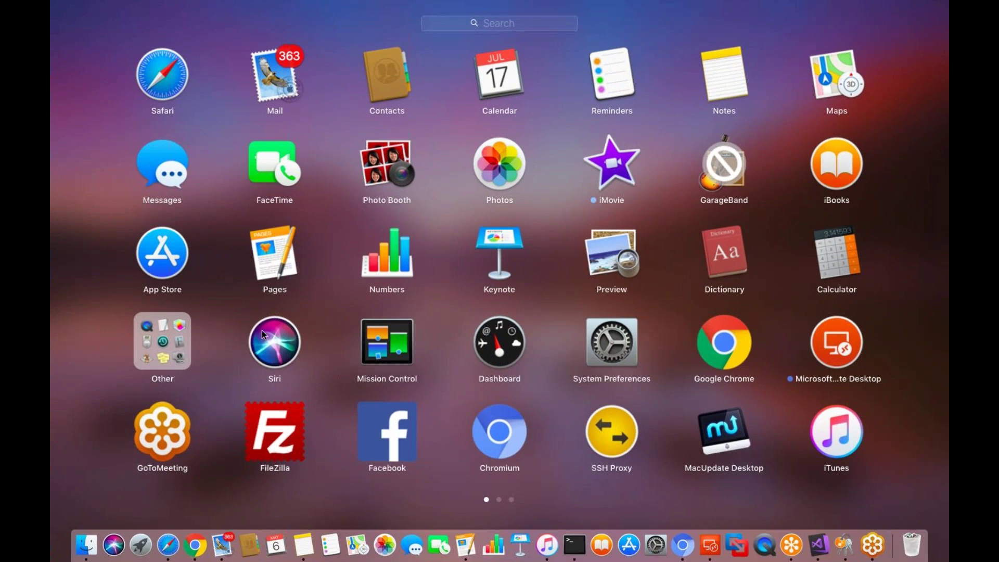
pyautogui.hscroll(5, 349, 331)
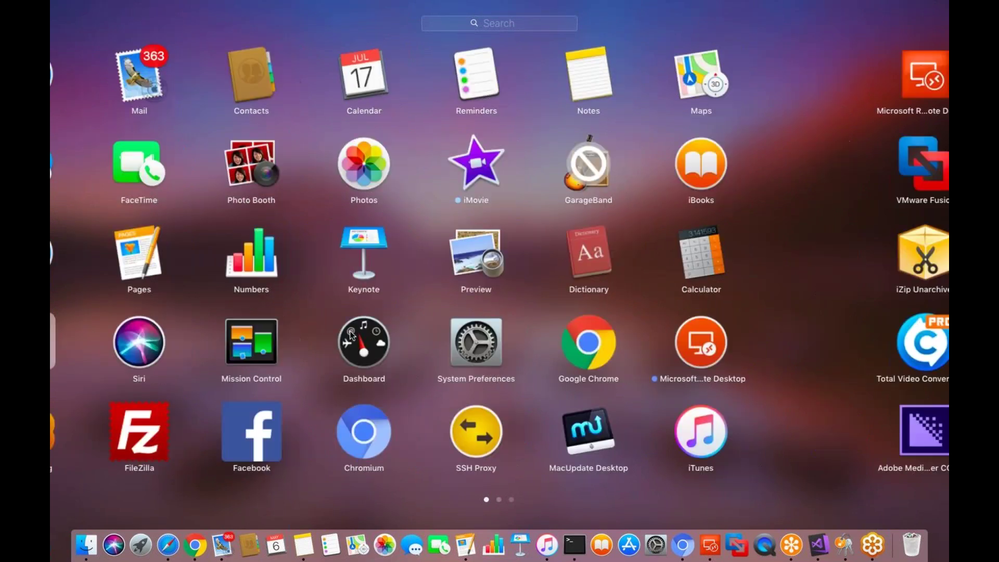
pyautogui.click(489, 24)
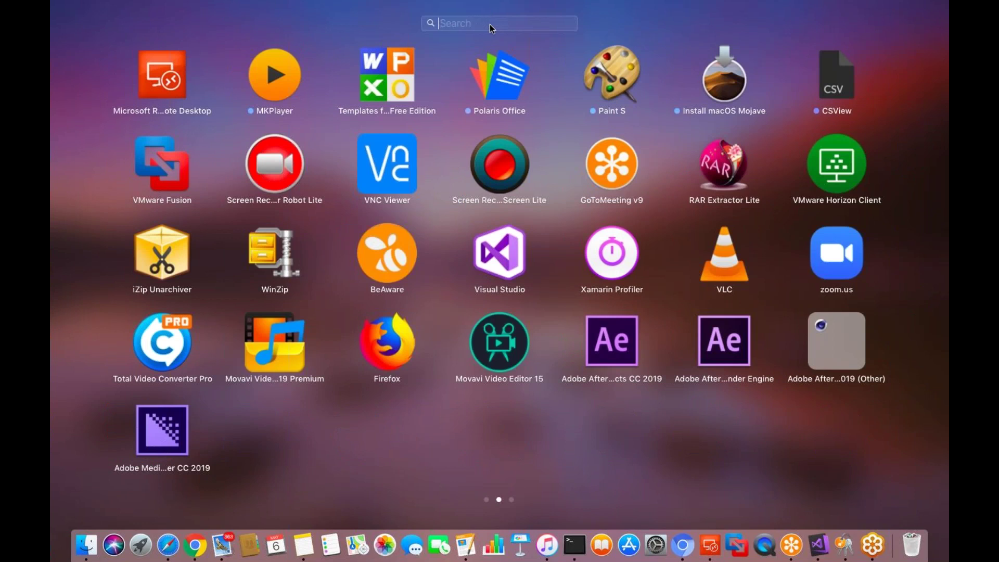
pyautogui.write('az')
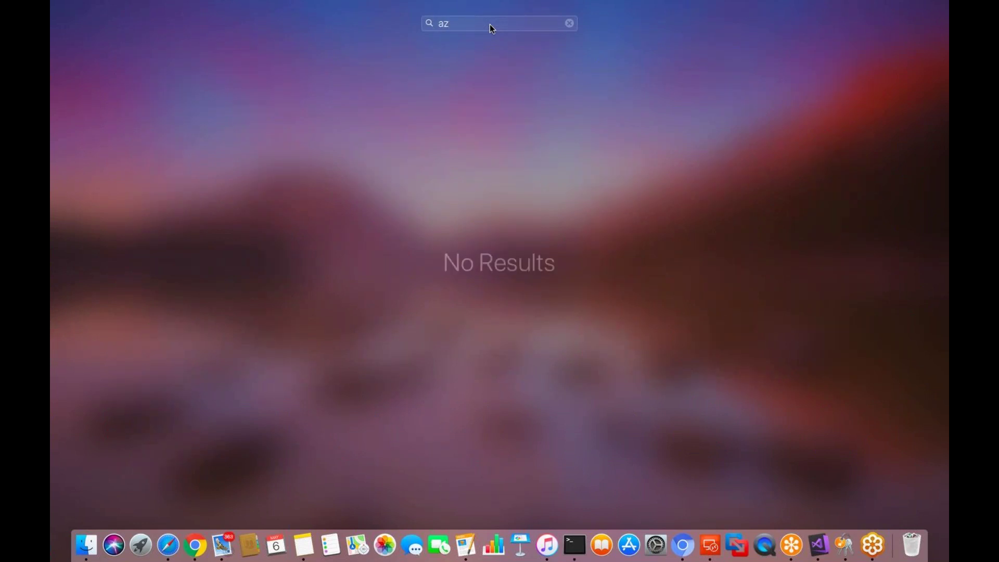
pyautogui.write('ure')
pyautogui.press('BackSpace')
pyautogui.press('BackSpace')
pyautogui.press('BackSpace')
pyautogui.press('BackSpace')
pyautogui.press('BackSpace')
pyautogui.write('st')
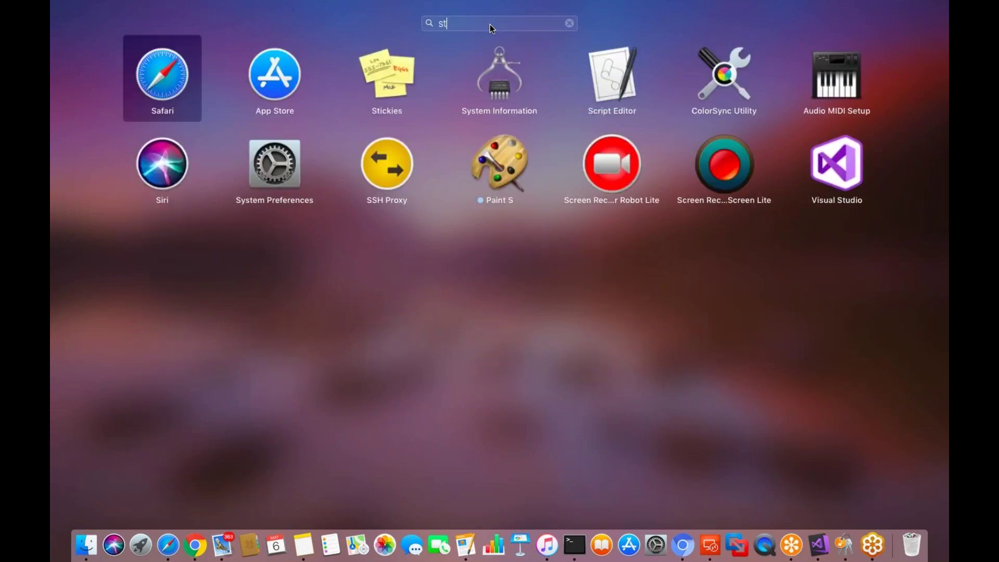
pyautogui.write('or')
pyautogui.press('BackSpace')
pyautogui.press('BackSpace')
pyautogui.press('BackSpace')
pyautogui.press('BackSpace')
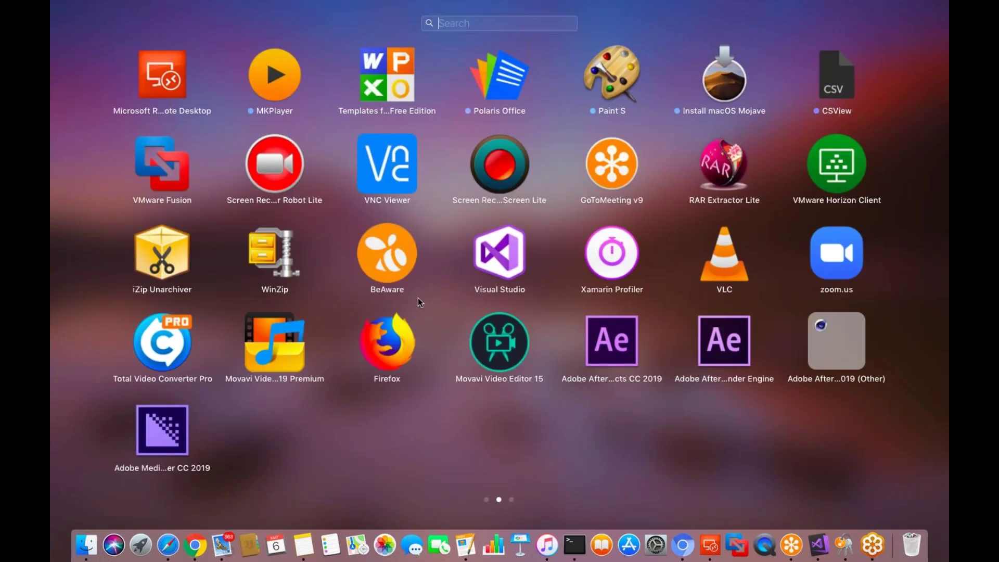
pyautogui.hscroll(2, 325, 240)
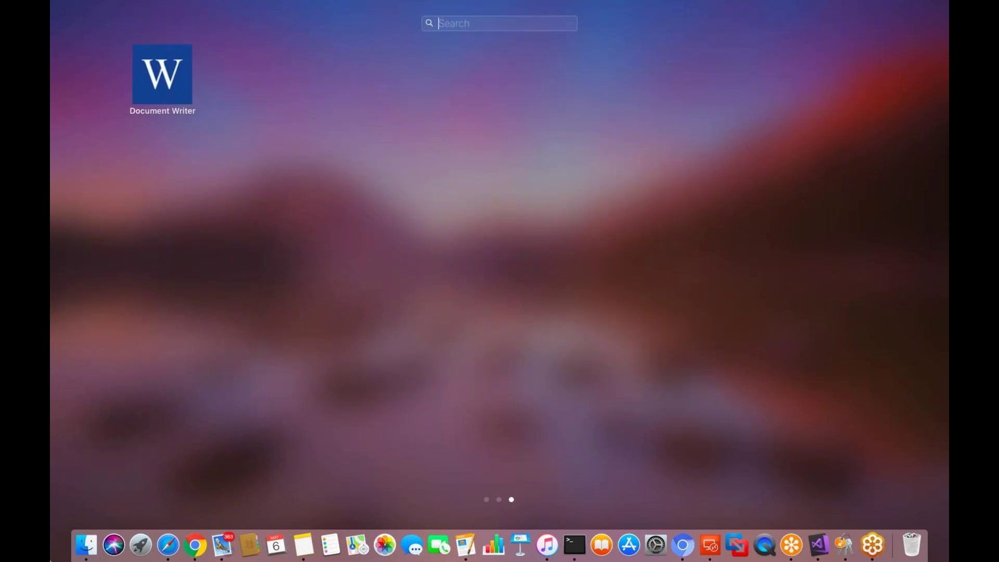
pyautogui.click(138, 542)
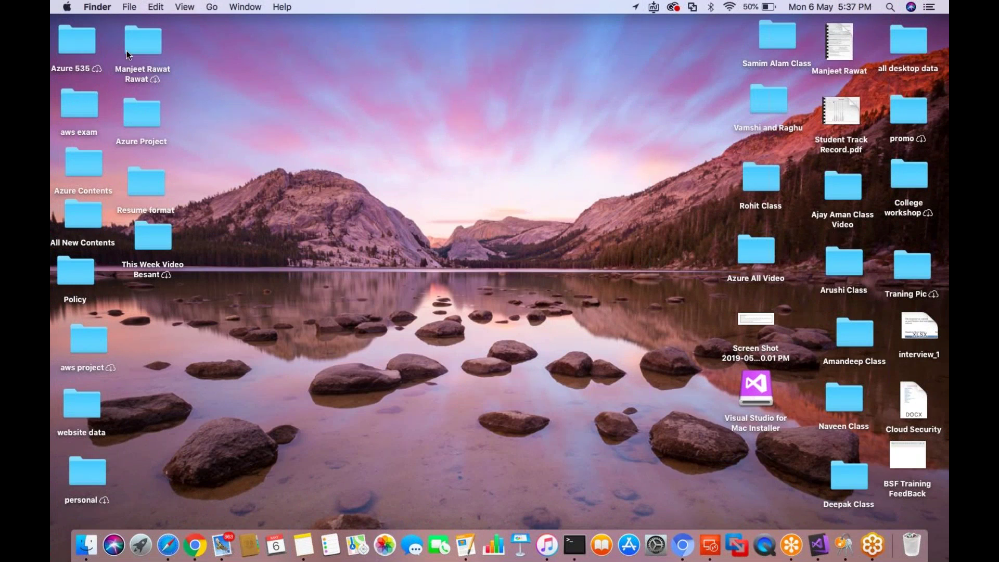
# - Recall the 'azure st' Spotlight results, browse them, then switch to the full-screen Chrome space
pyautogui.click(99, 7)
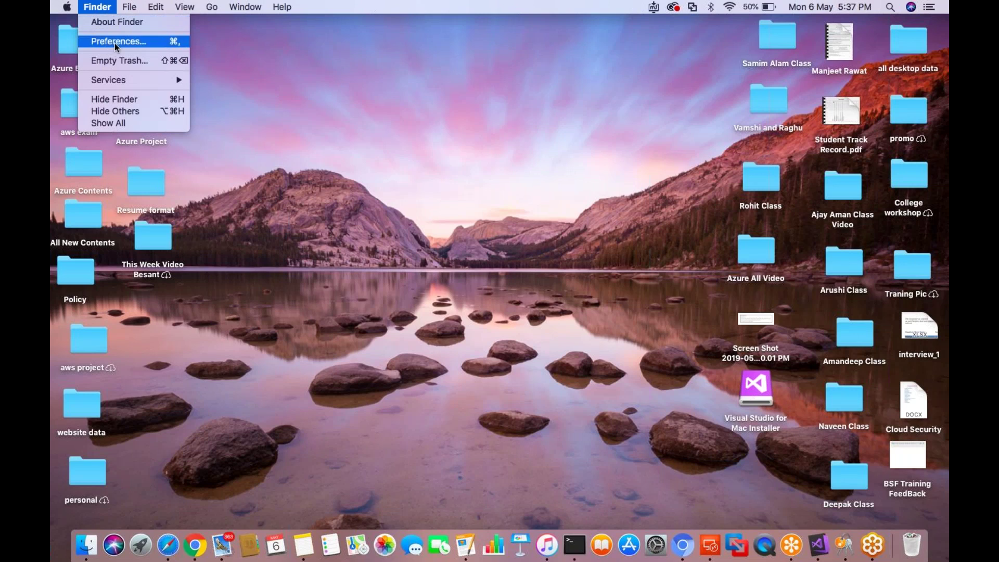
pyautogui.click(382, 211)
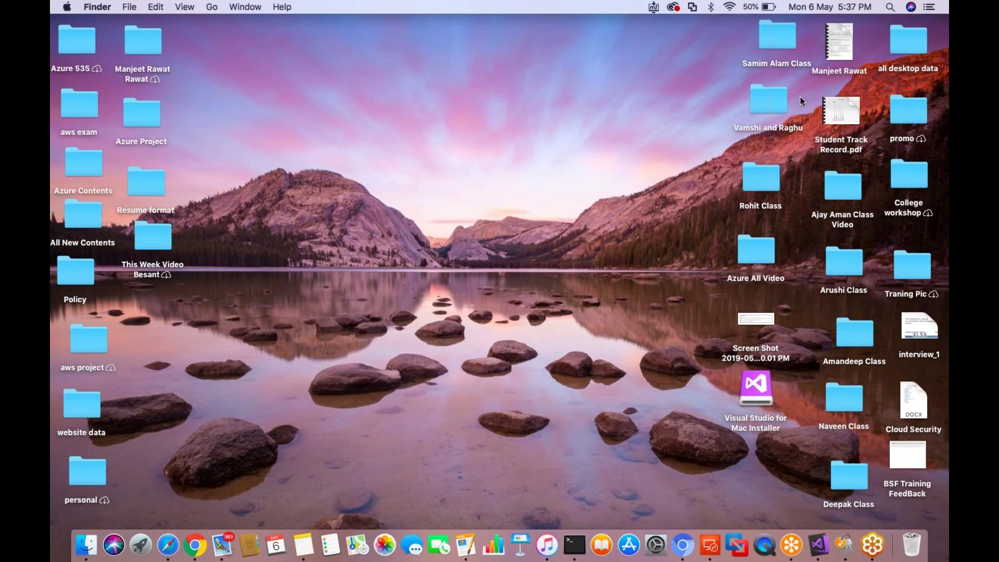
pyautogui.click(890, 7)
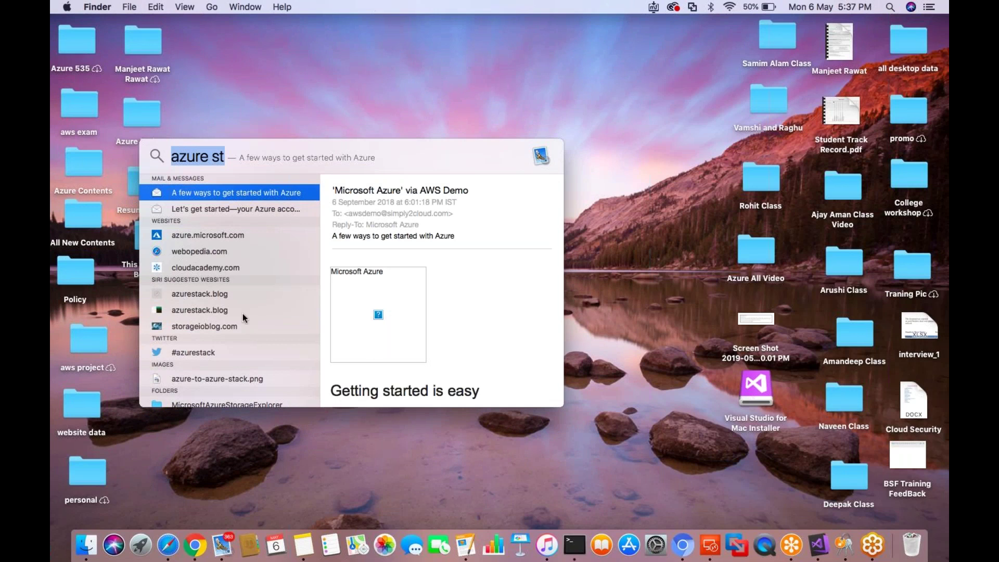
pyautogui.scroll(-10, 242, 313)
pyautogui.scroll(10, 243, 313)
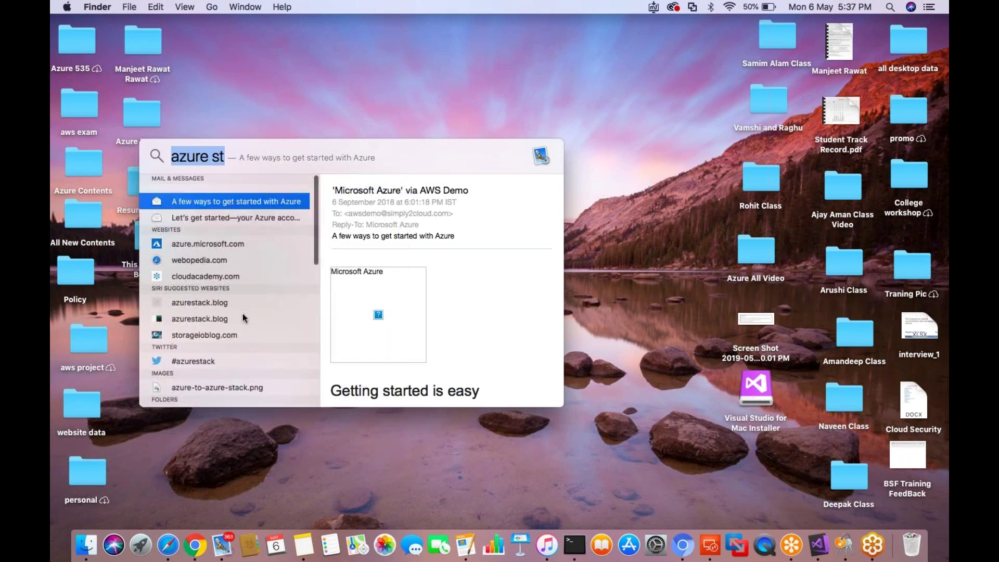
pyautogui.scroll(-10, 243, 314)
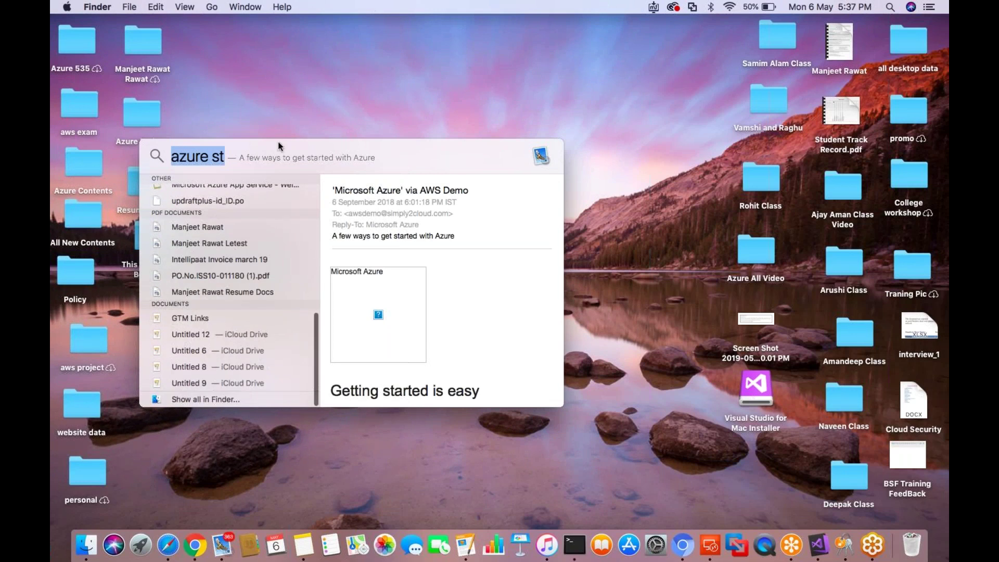
pyautogui.hotkey('ctrl', 'Right')
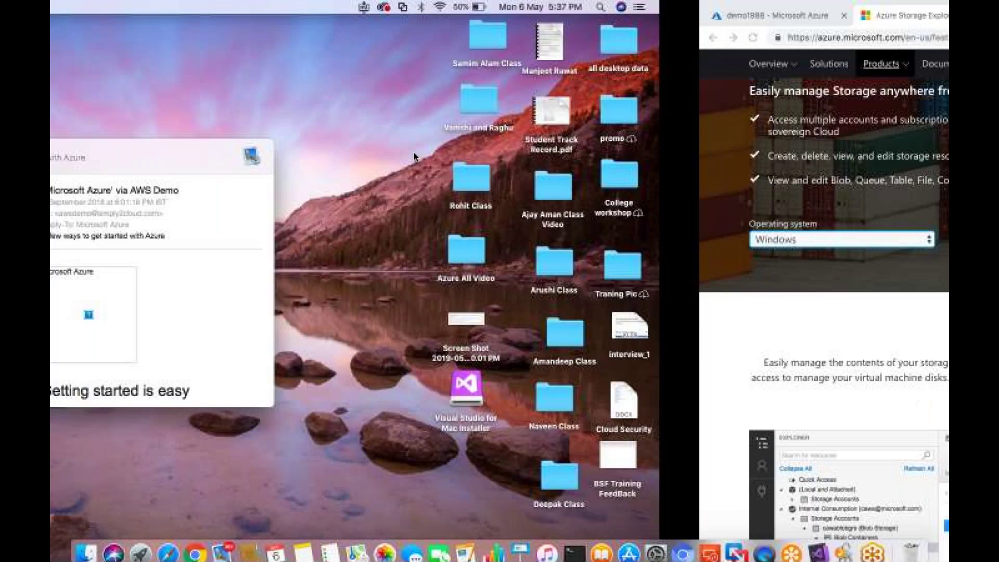
# - Close the Azure Storage Explorer tab, dismiss an extension menu, and launch Safari on the desktop
pyautogui.press('super+w')
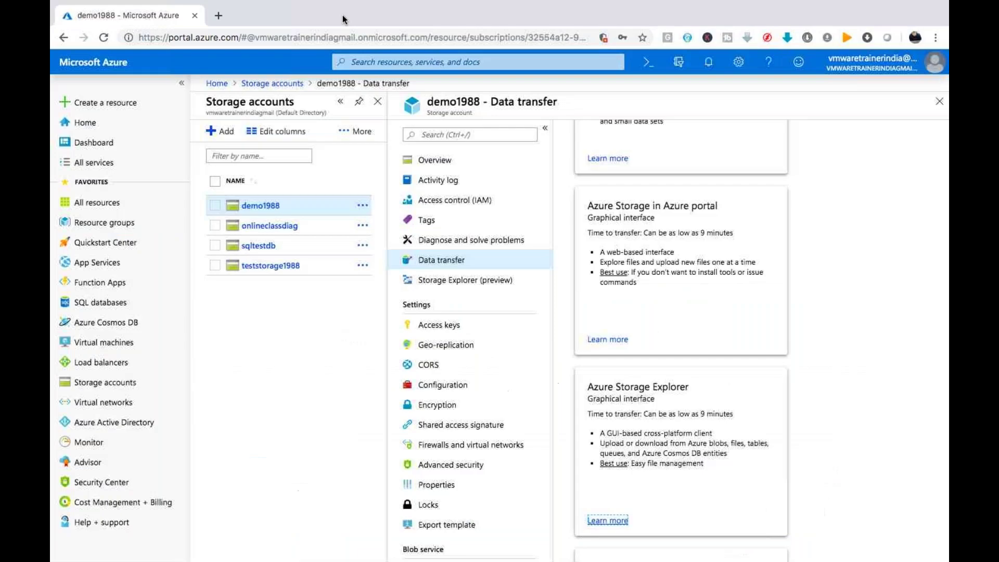
pyautogui.rightClick(734, 34)
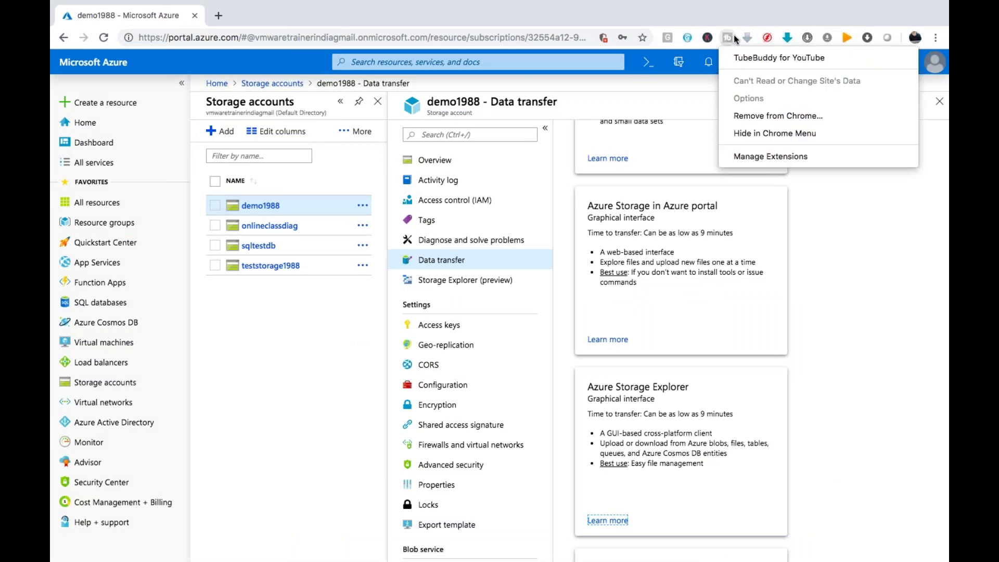
pyautogui.click(869, 216)
pyautogui.hotkey('ctrl', 'Left')
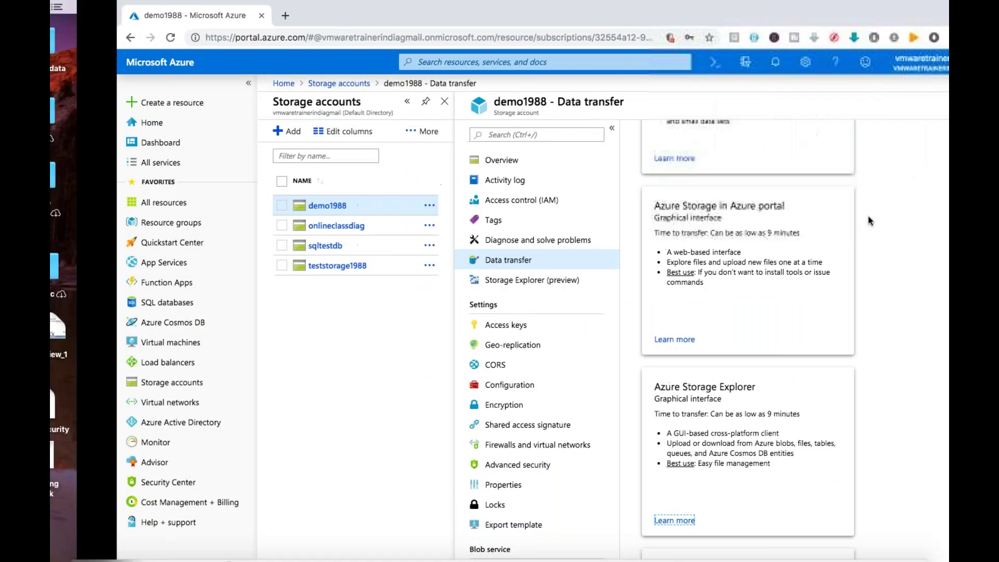
pyautogui.click(166, 550)
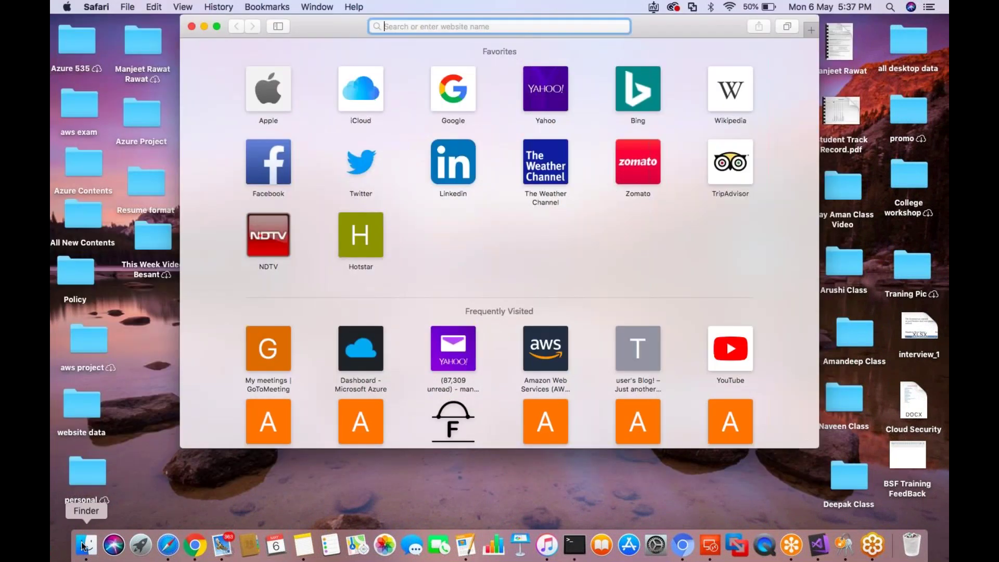
# - Open Finder full-screen and browse the Downloads folder in list view
pyautogui.click(83, 546)
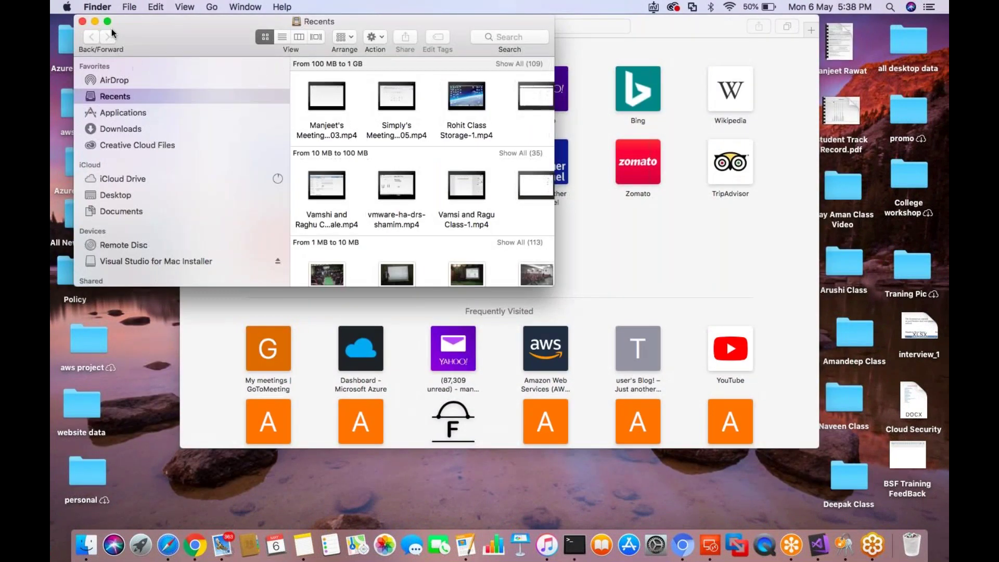
pyautogui.press('ctrl+super+f')
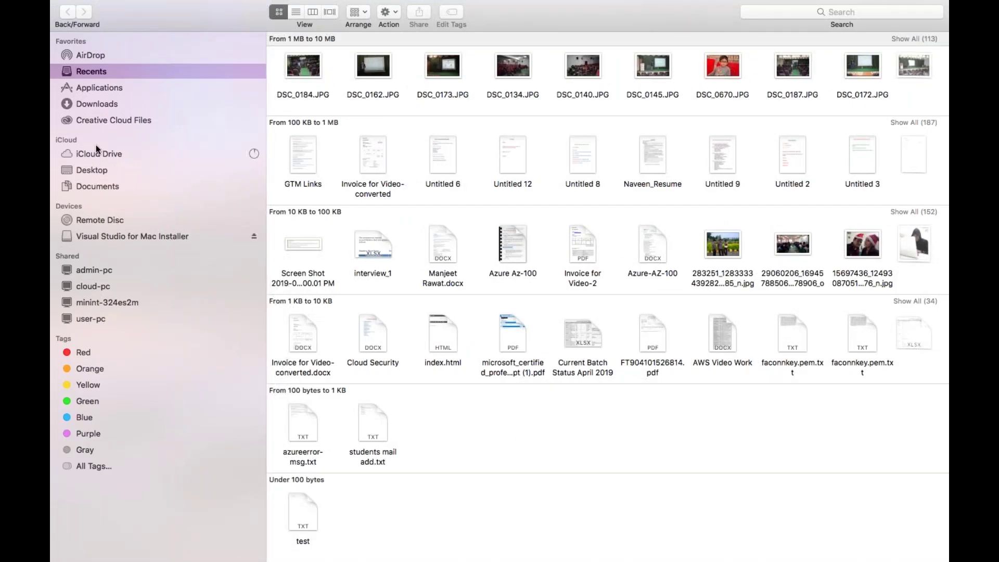
pyautogui.click(99, 105)
pyautogui.press('super+2')
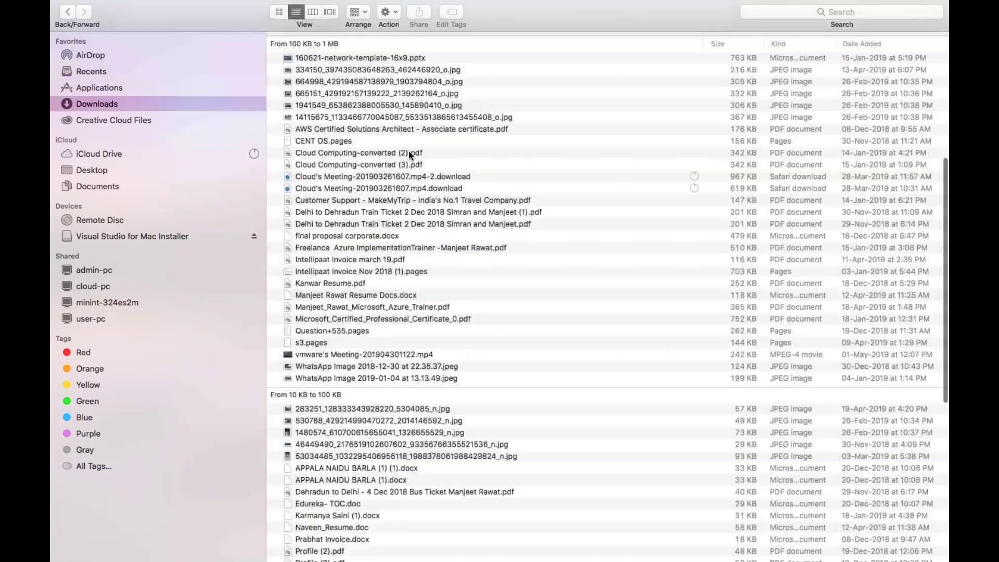
pyautogui.scroll(5, 439, 217)
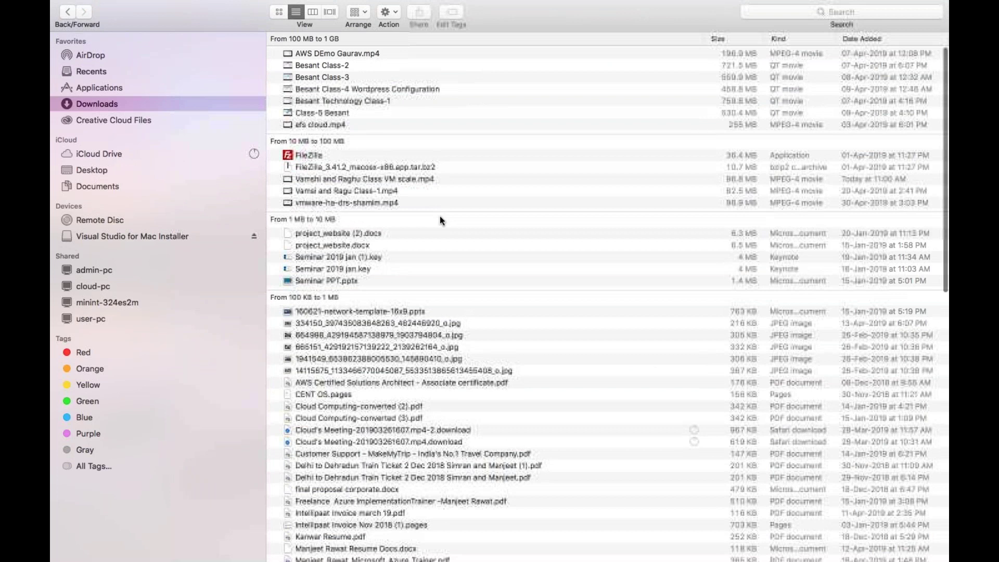
pyautogui.scroll(-5, 440, 198)
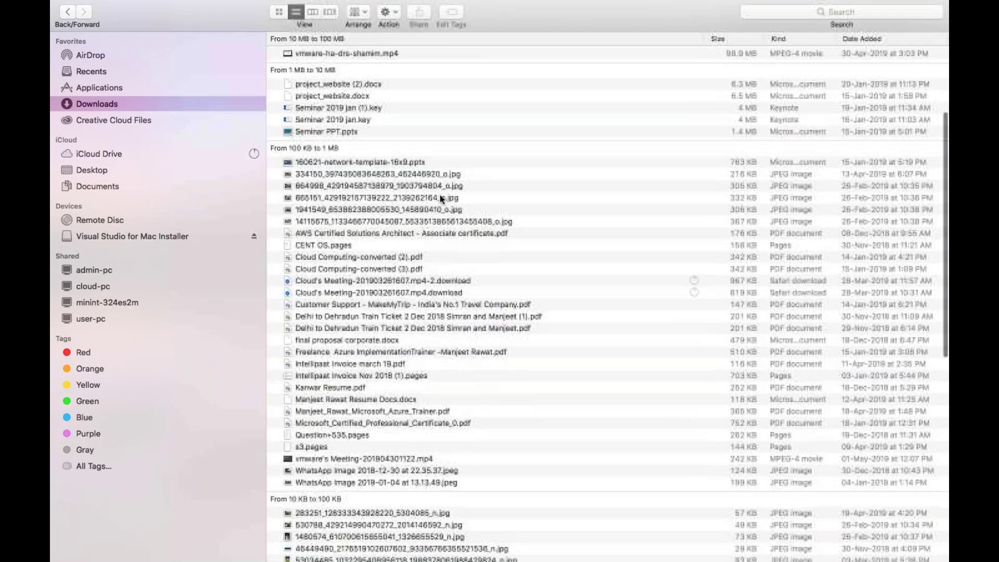
pyautogui.scroll(-5, 440, 198)
pyautogui.scroll(-7, 441, 198)
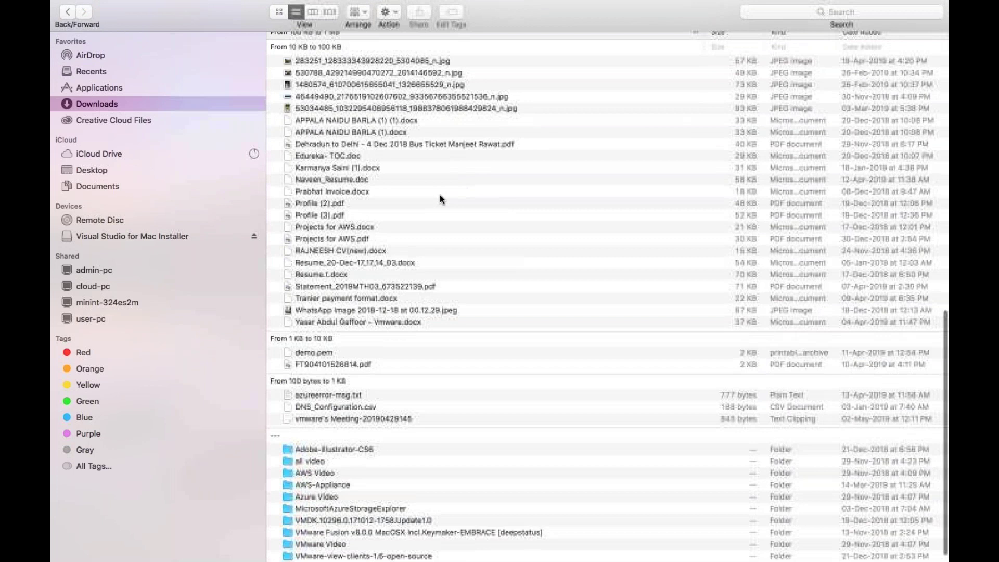
pyautogui.scroll(-1, 441, 199)
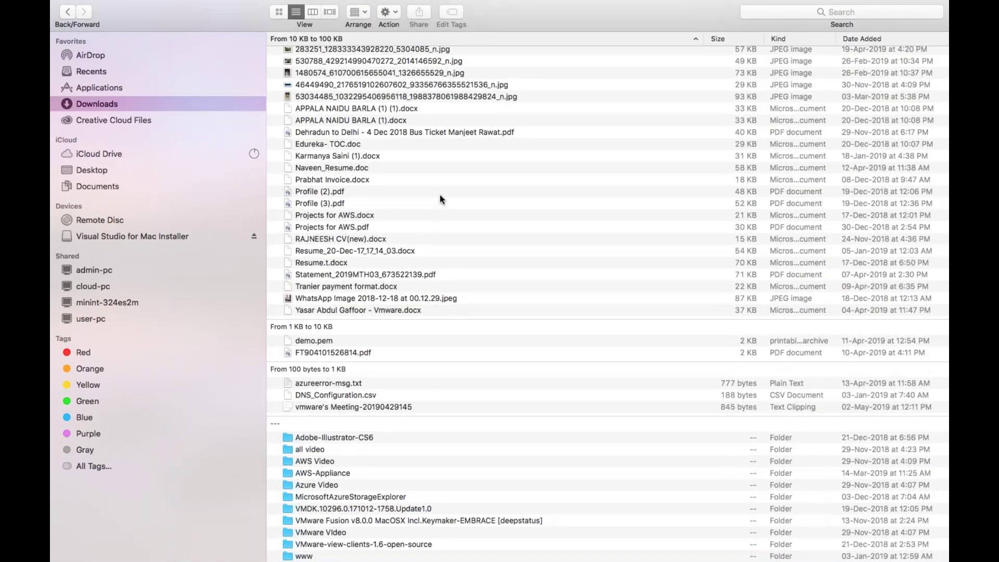
pyautogui.scroll(-1, 440, 199)
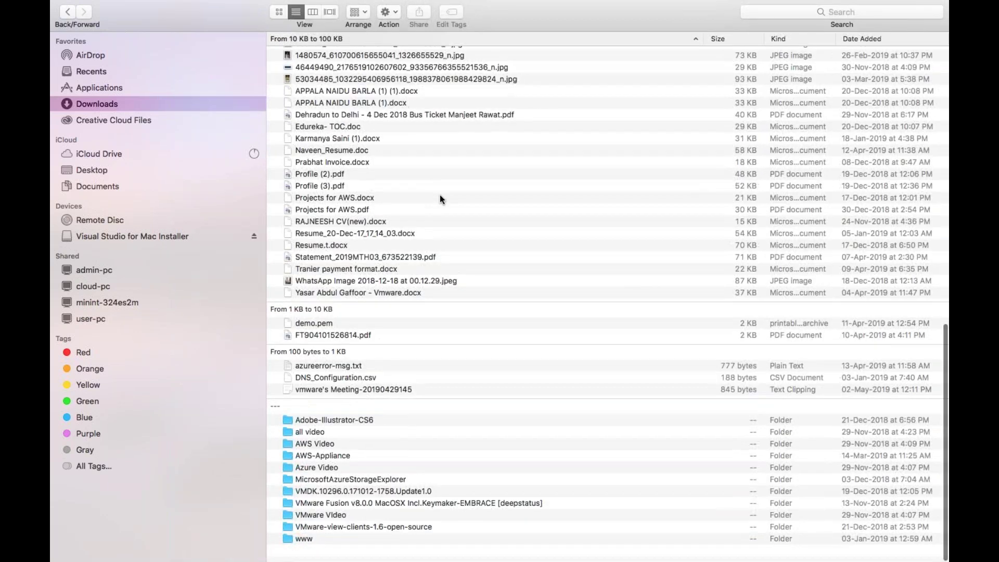
pyautogui.scroll(8, 440, 199)
pyautogui.scroll(8, 439, 196)
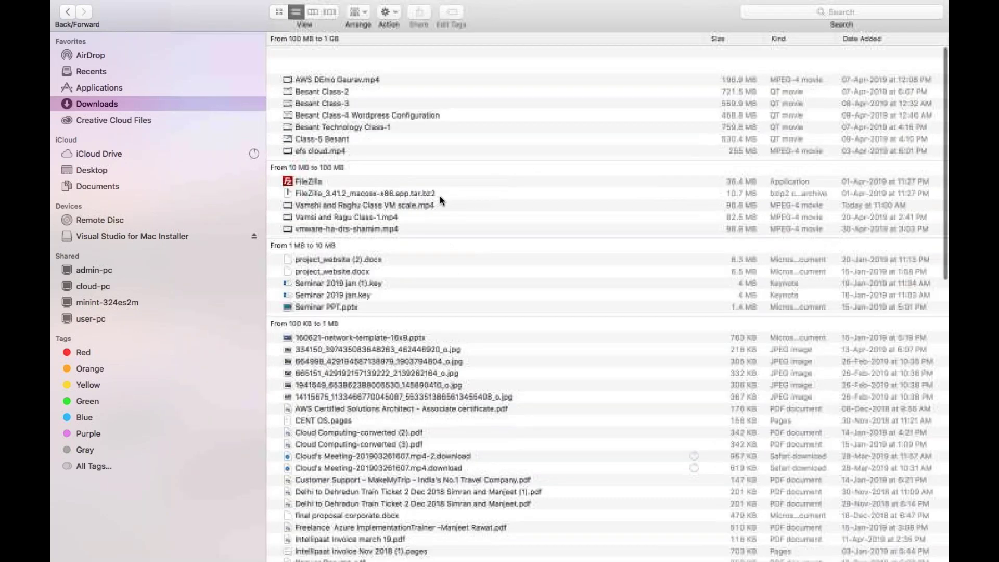
# - Search for 'azure storage explorer', open the empty MicrosoftAzureStorageExplorer folder, and go back
pyautogui.press('super+f')
pyautogui.write('az')
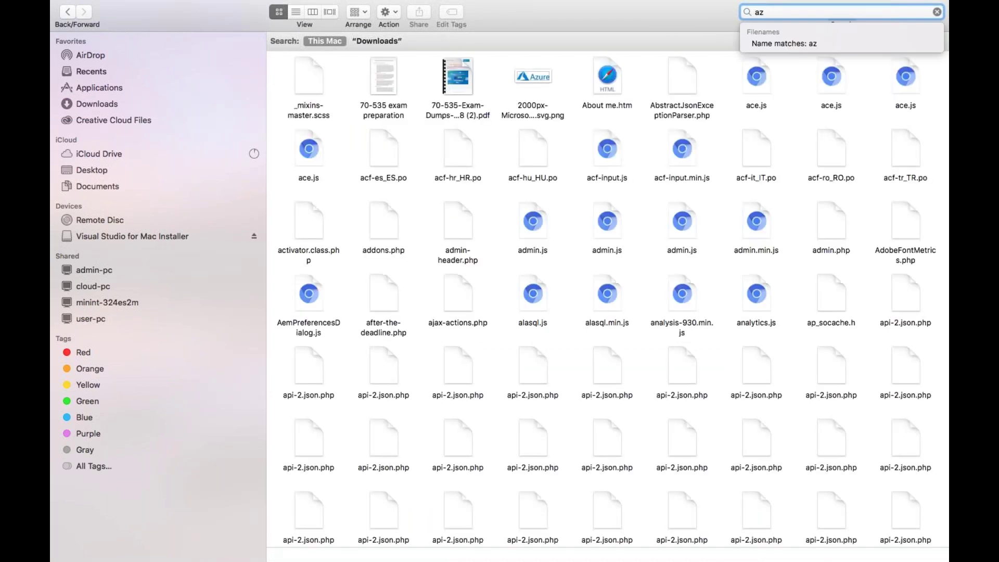
pyautogui.write('ure s')
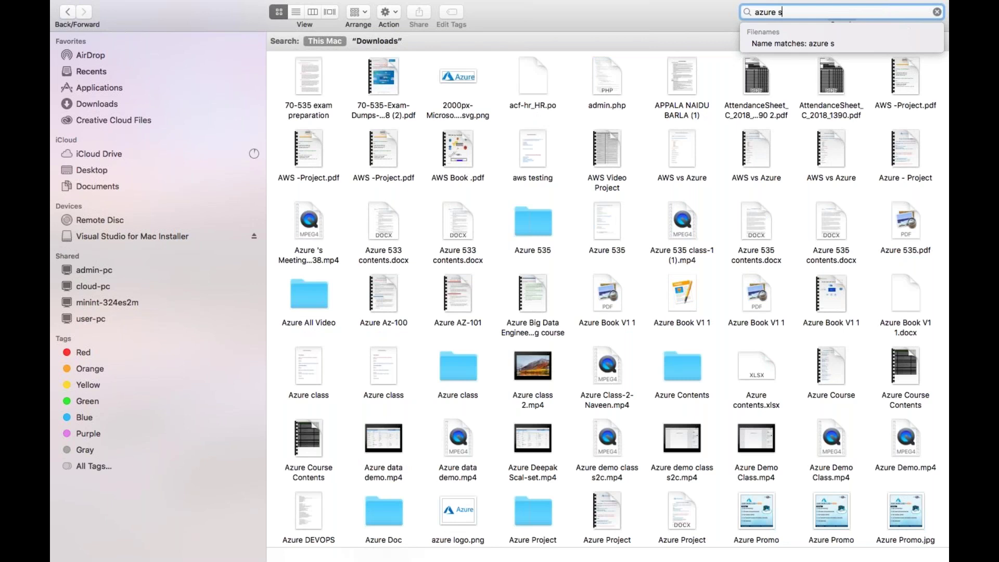
pyautogui.write('tora')
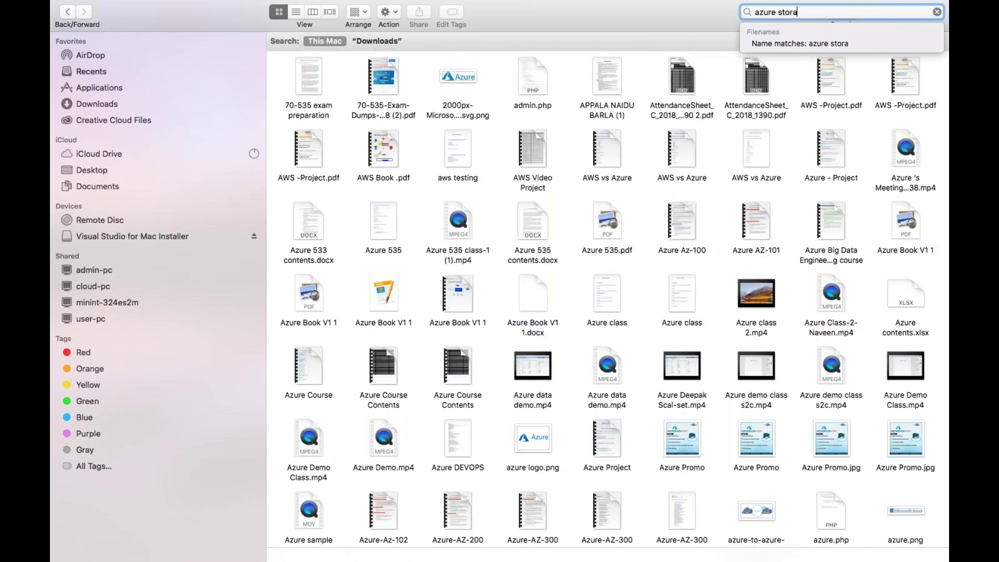
pyautogui.write('ge ex')
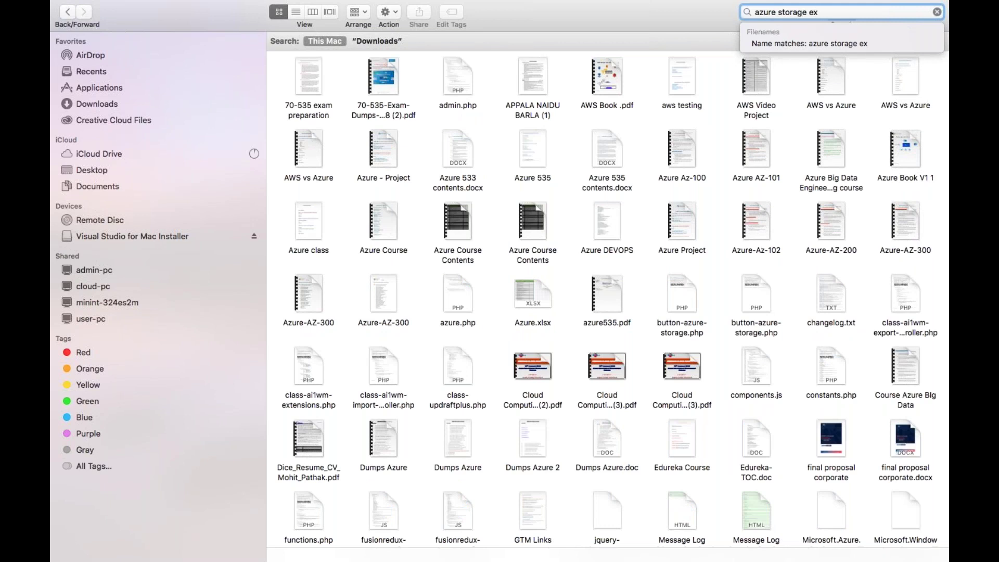
pyautogui.write('plorer')
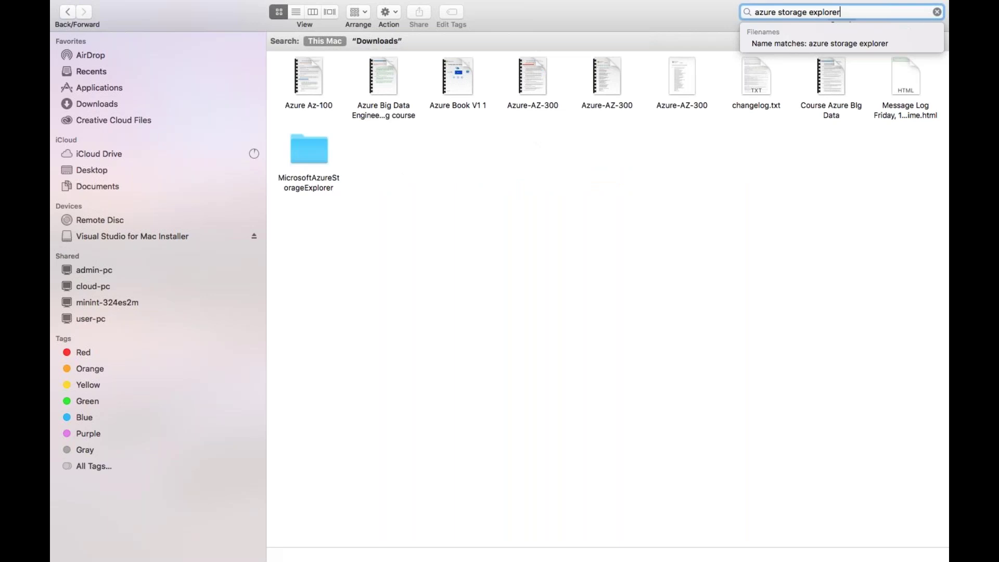
pyautogui.doubleClick(305, 155)
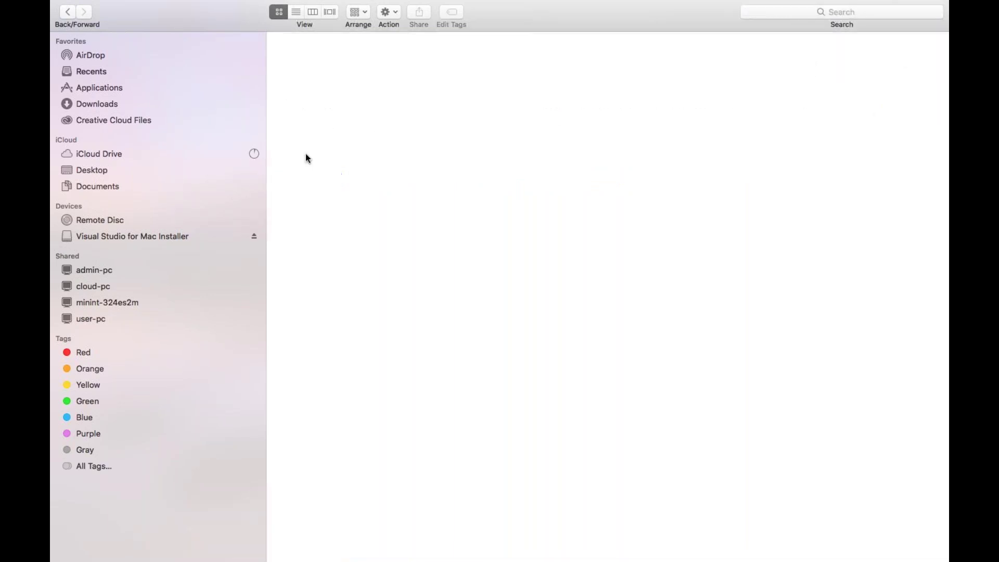
pyautogui.click(66, 12)
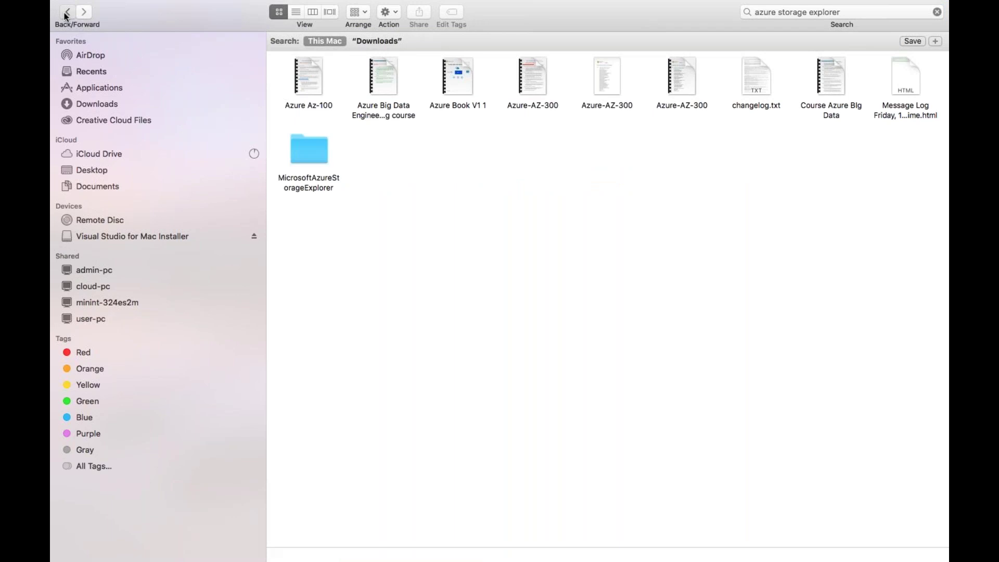
pyautogui.click(66, 12)
# - Check Desktop, Documents, iCloud Drive and the shared computers, then return to the Azure portal
pyautogui.scroll(2, 392, 160)
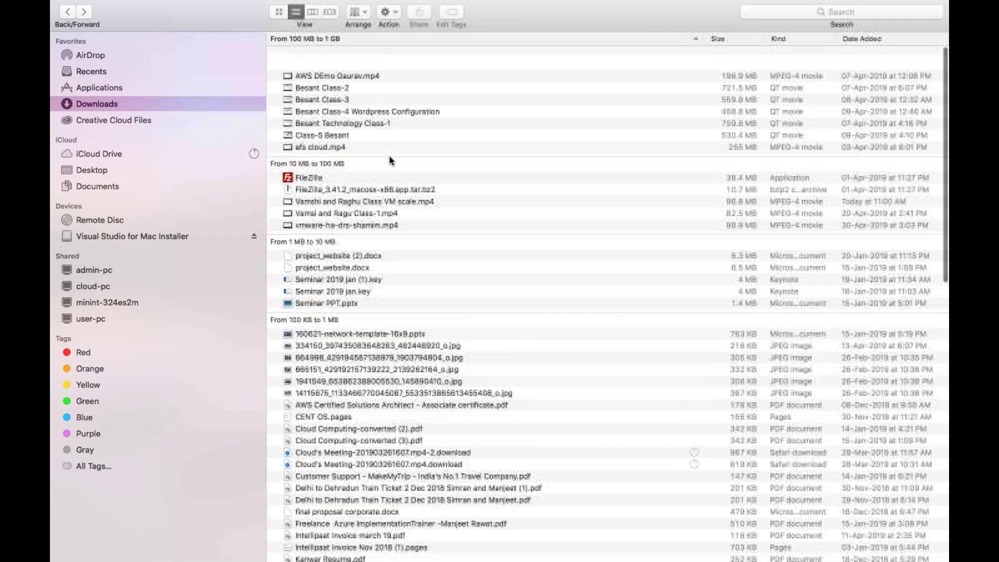
pyautogui.click(93, 170)
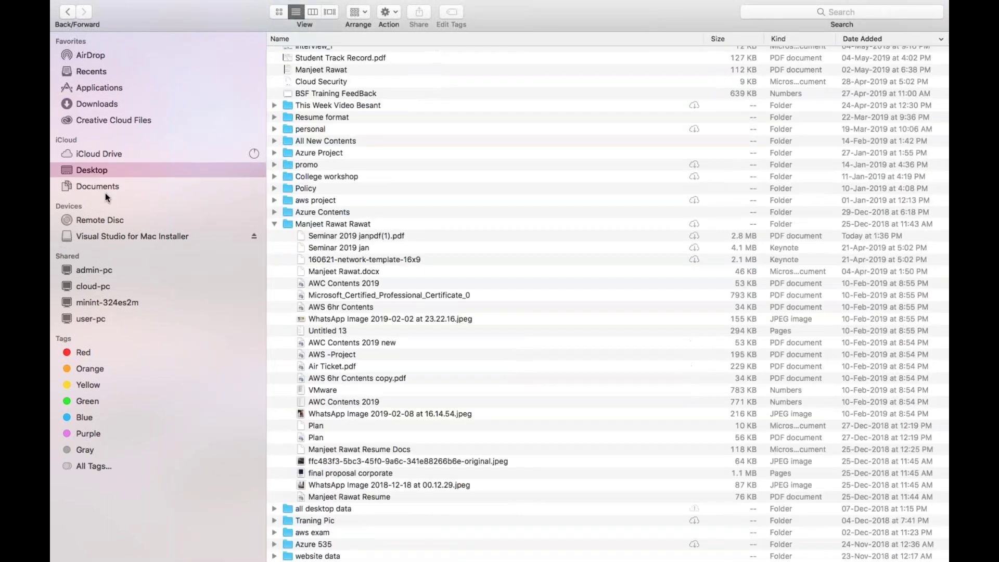
pyautogui.click(105, 193)
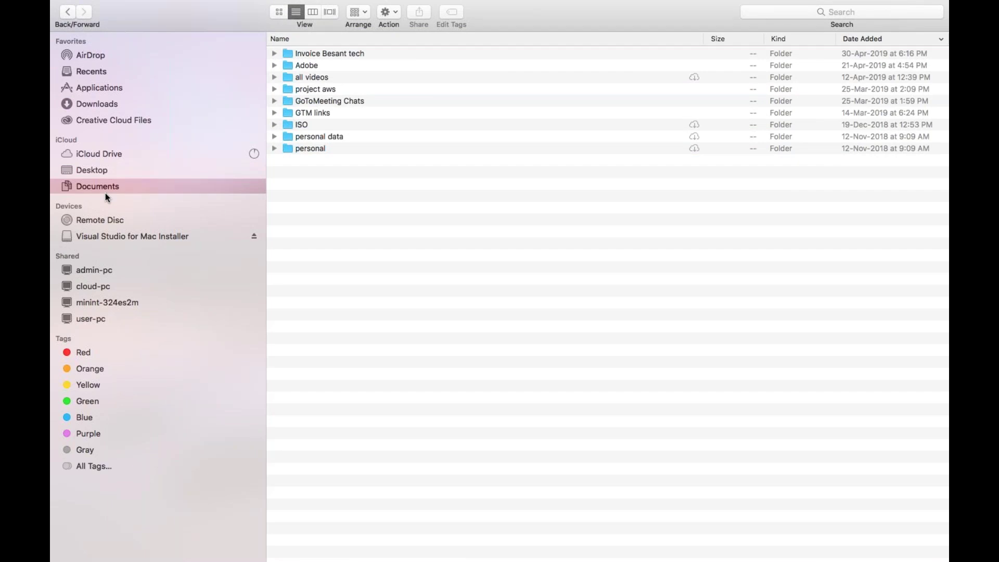
pyautogui.click(106, 158)
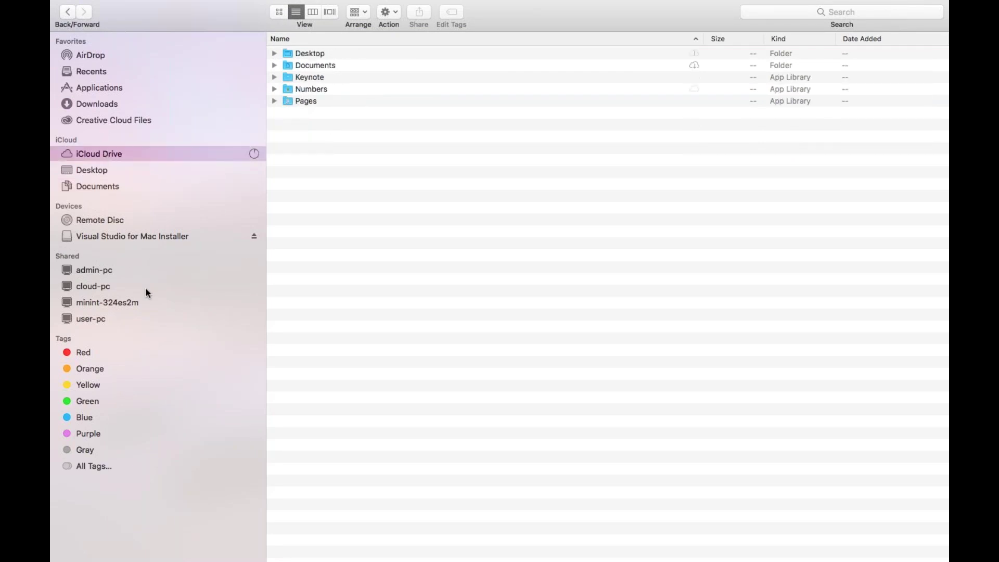
pyautogui.click(123, 315)
pyautogui.click(124, 303)
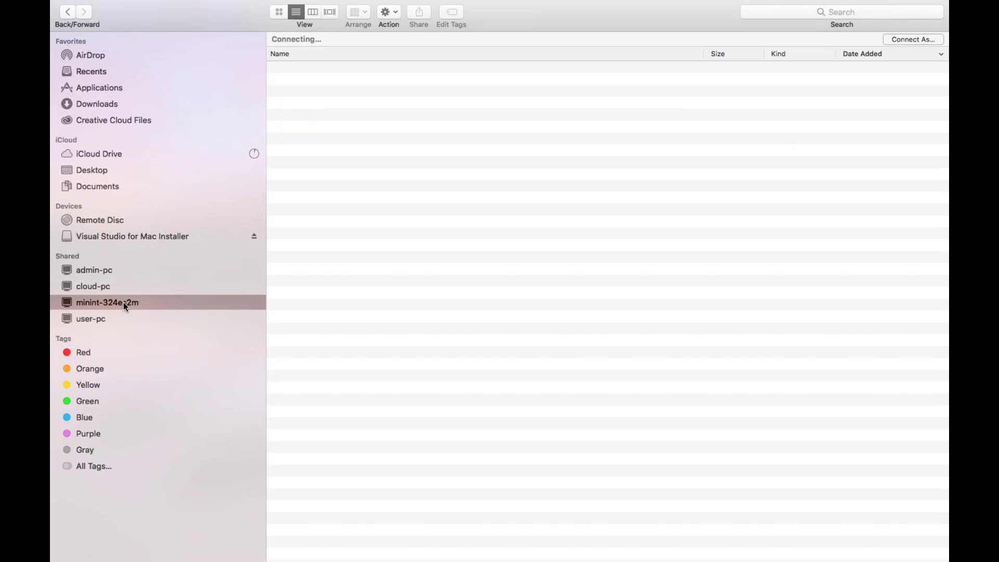
pyautogui.click(98, 287)
pyautogui.click(95, 273)
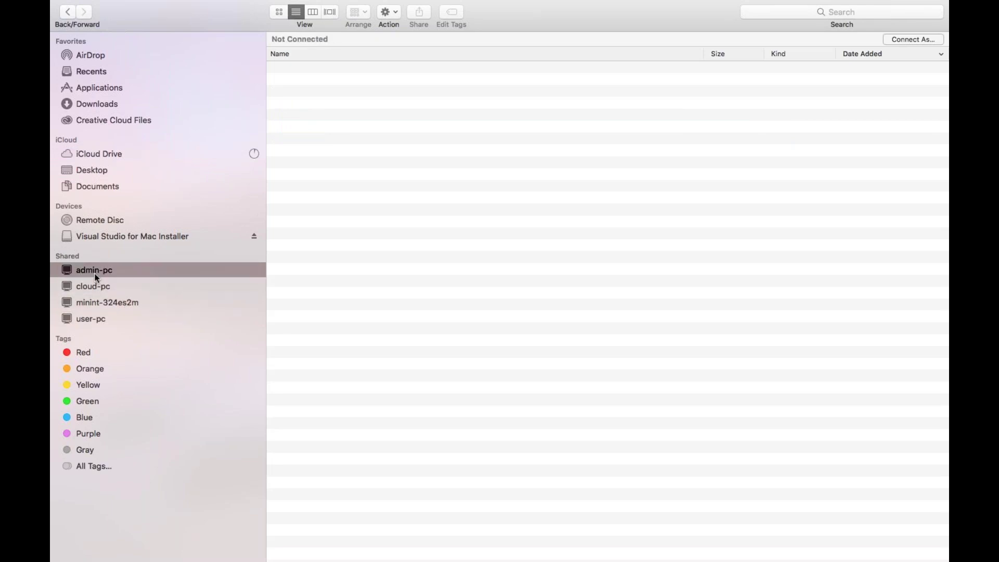
pyautogui.click(95, 285)
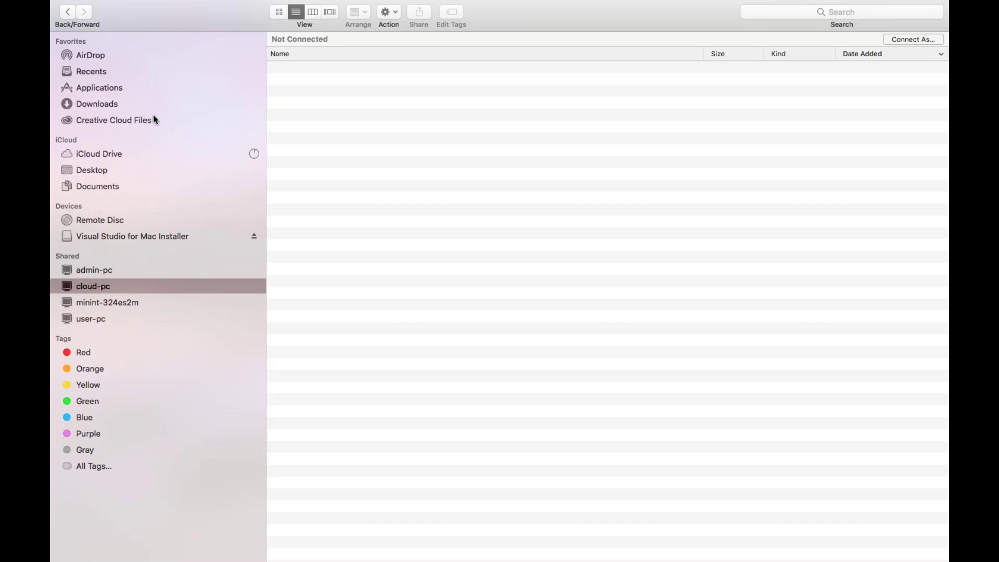
pyautogui.hotkey('ctrl', 'Right')
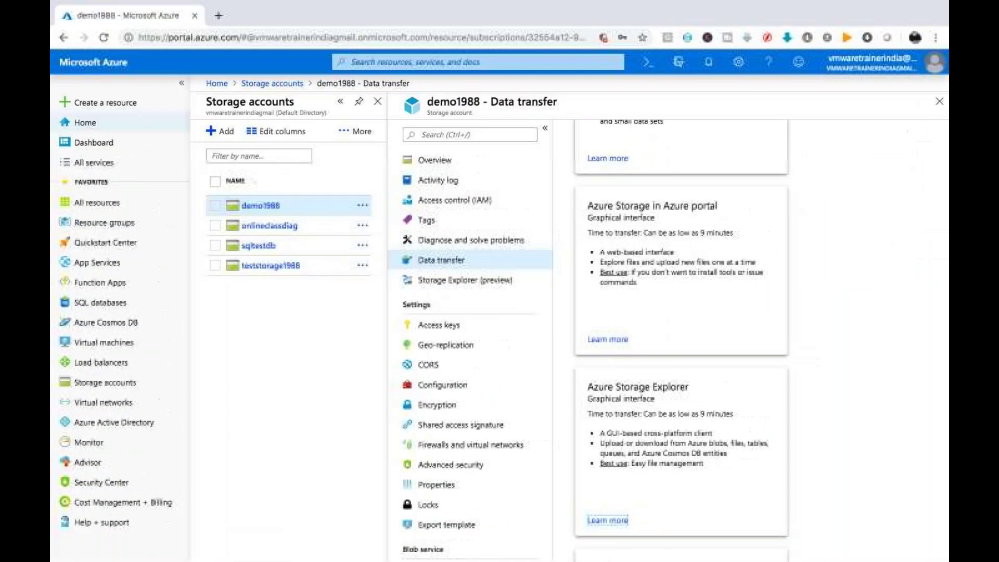
# - Open demo1988's Storage Explorer (preview) blade, then close the full-screen Finder window
pyautogui.doubleClick(469, 282)
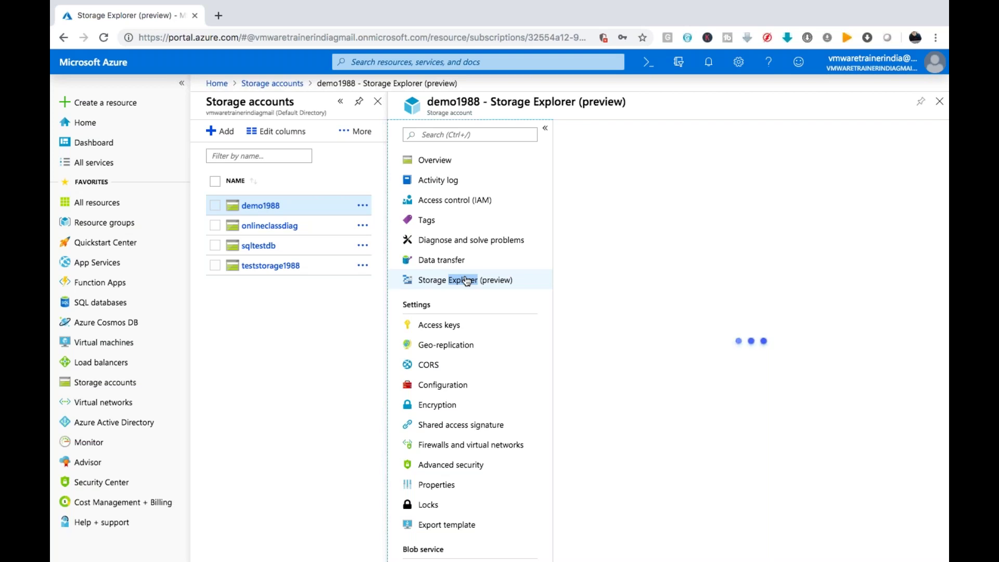
pyautogui.hotkey('ctrl', 'Left')
pyautogui.moveTo(253, 1)
pyautogui.click(59, 21)
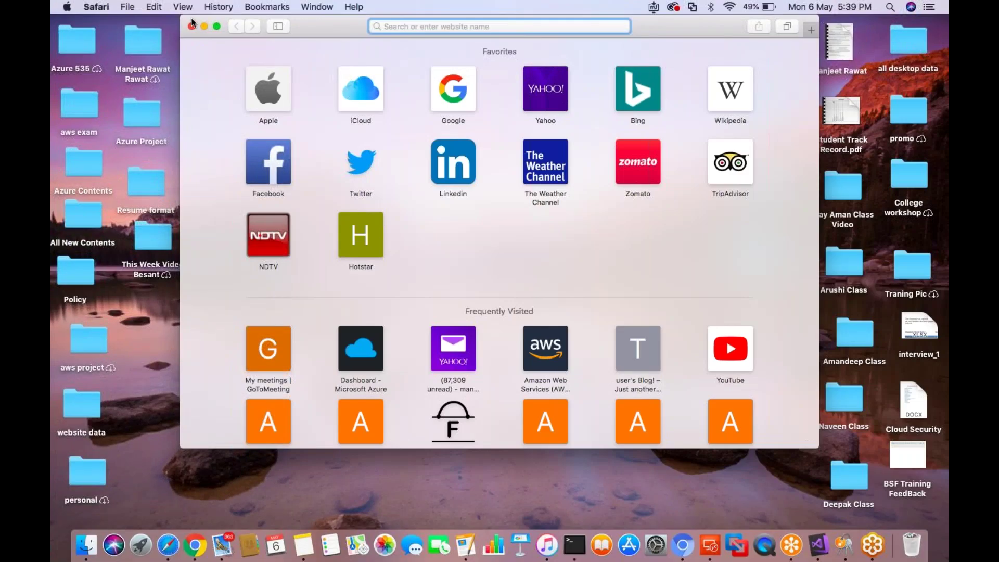
# - Close the empty Safari window and move between the Azure portal, Mac desktop and remote session spaces
pyautogui.click(191, 25)
pyautogui.hotkey('ctrl', 'Right')
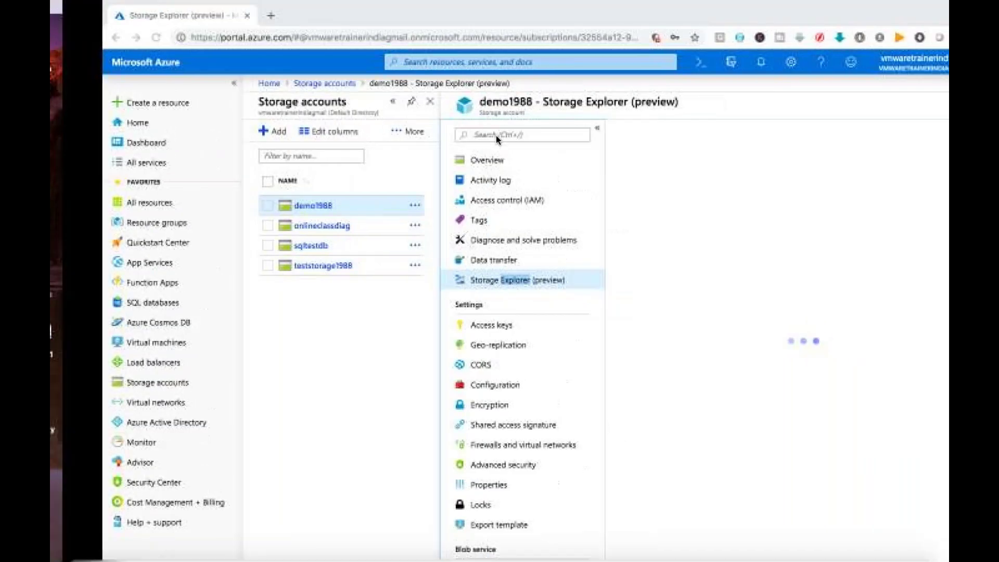
pyautogui.hotkey('ctrl', 'Right')
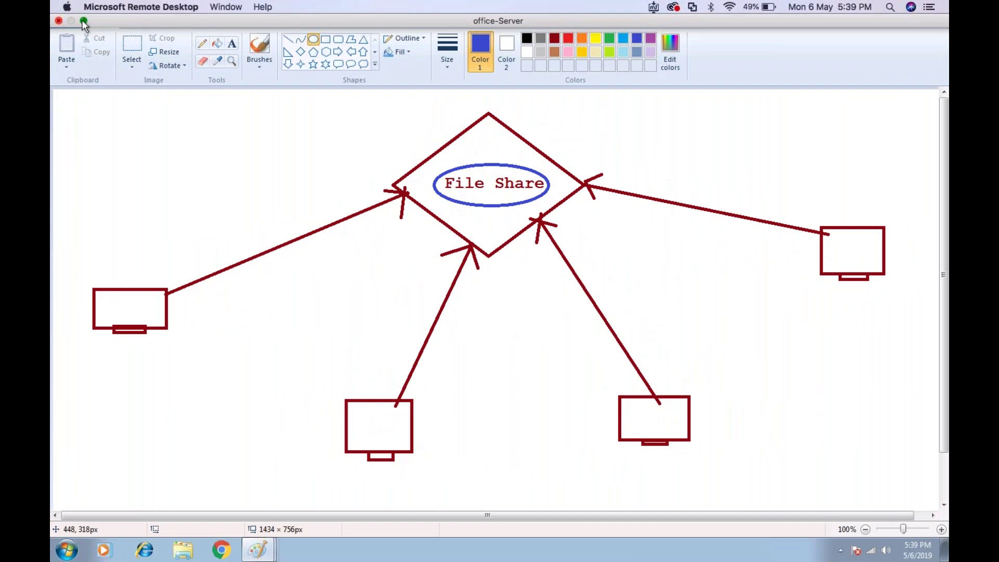
pyautogui.click(82, 20)
pyautogui.click(70, 22)
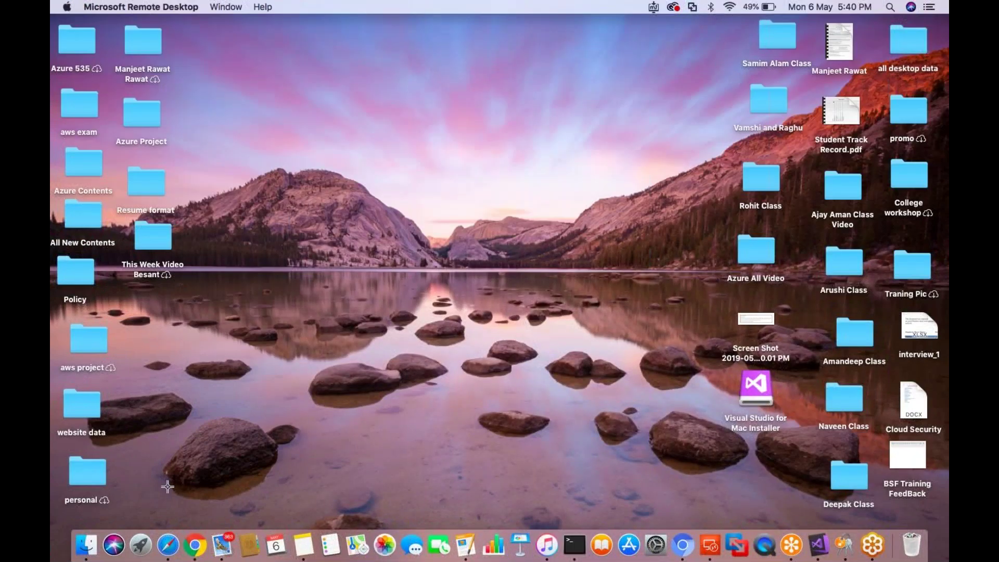
pyautogui.hotkey('ctrl', 'Right')
pyautogui.hotkey('ctrl', 'Left')
pyautogui.hotkey('ctrl', 'Right')
pyautogui.hotkey('ctrl', 'Left')
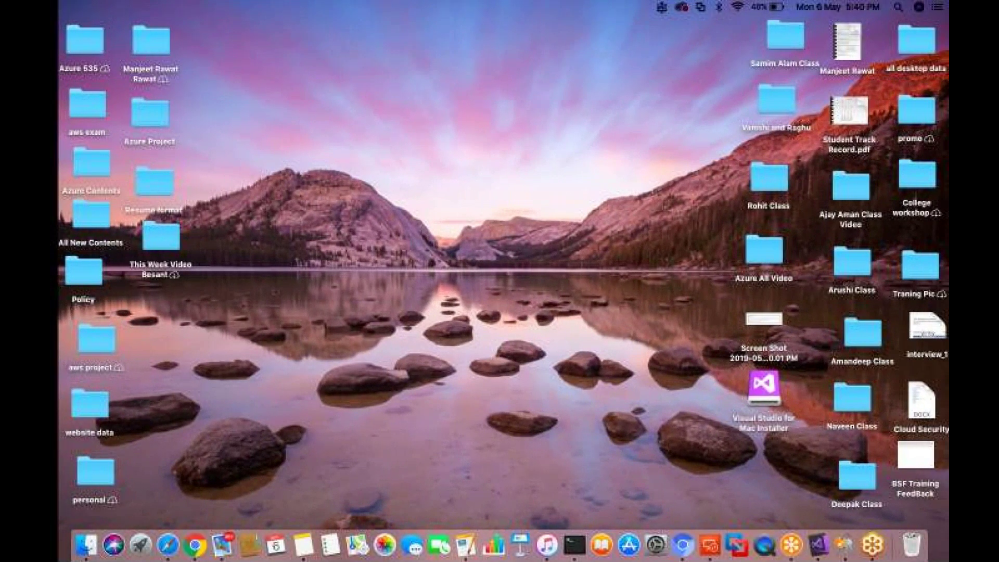
pyautogui.hotkey('ctrl', 'Right')
pyautogui.hotkey('ctrl', 'Left')
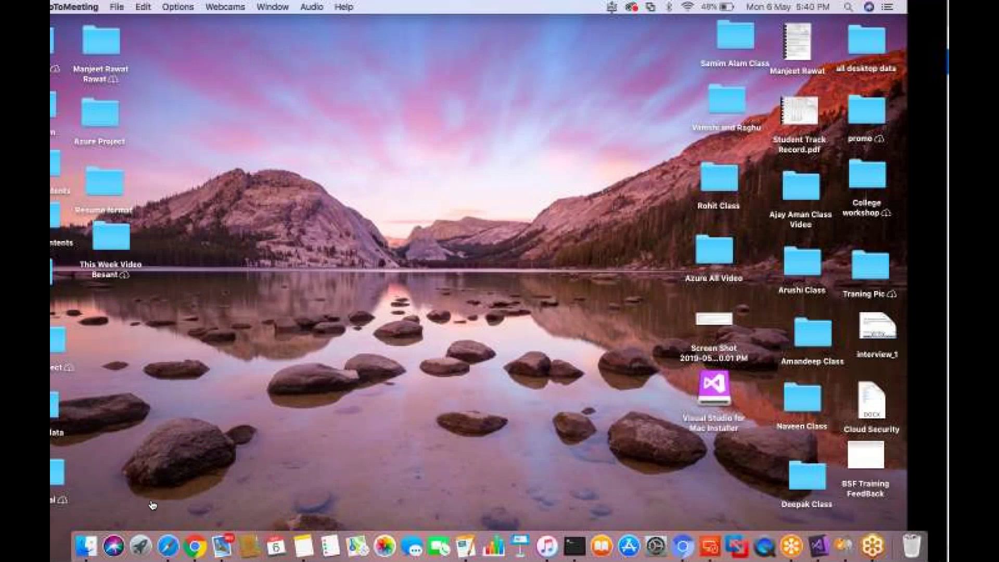
pyautogui.click(737, 545)
pyautogui.hotkey('ctrl', 'Right')
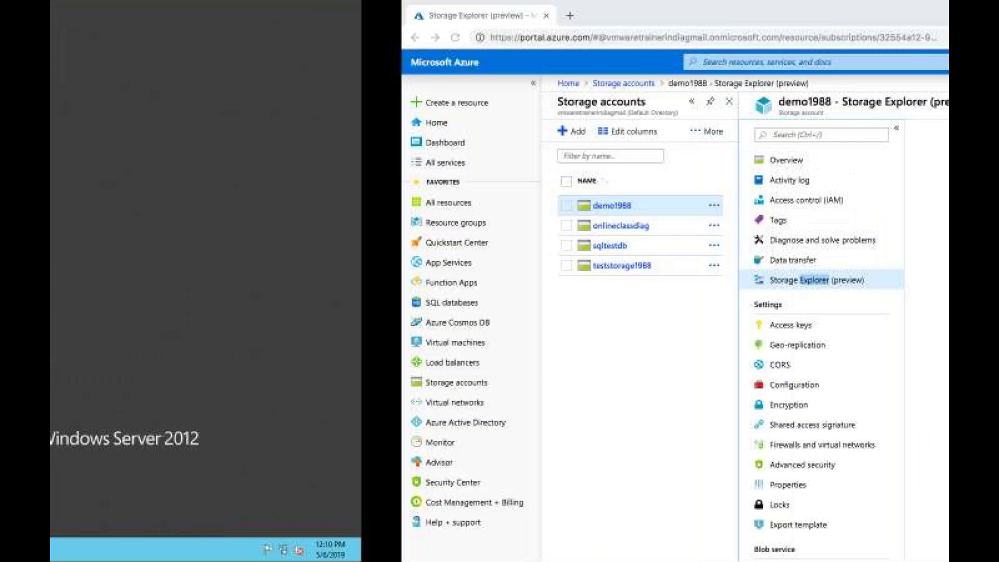
pyautogui.hotkey('ctrl', 'Left')
pyautogui.hotkey('ctrl', 'Left')
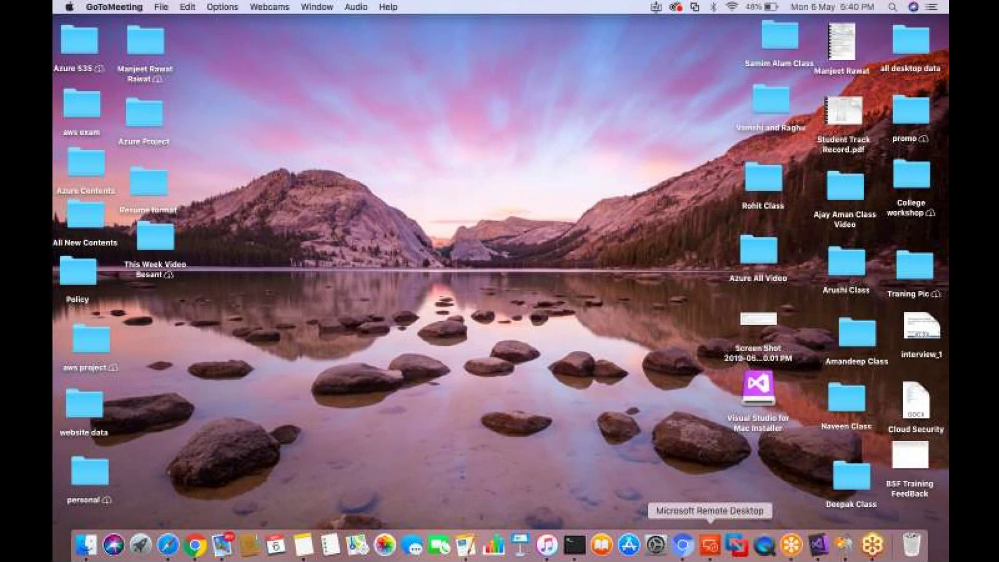
# - Connect to office-Server from the Remote Desktop connection list
pyautogui.click(710, 545)
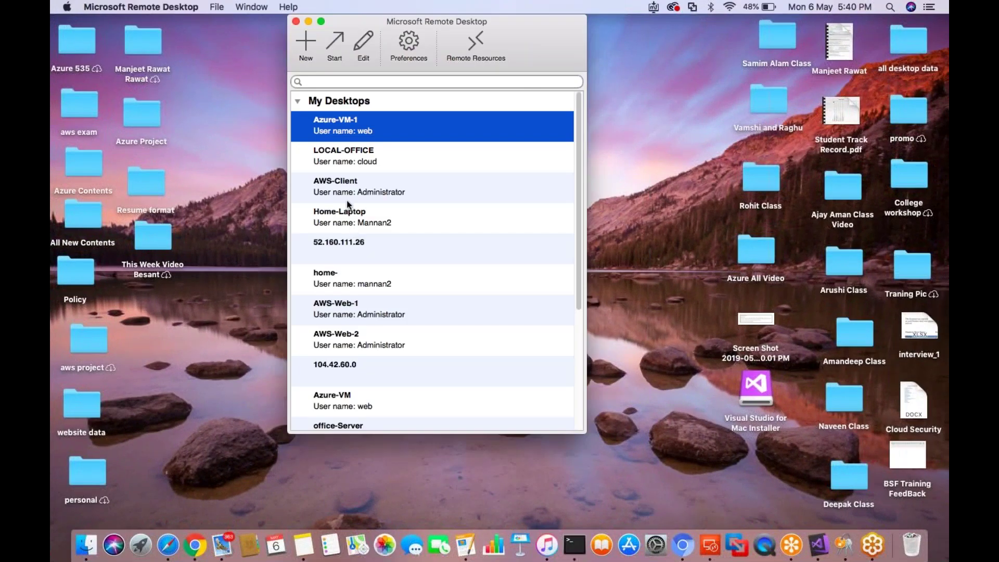
pyautogui.scroll(-5, 348, 303)
pyautogui.doubleClick(346, 286)
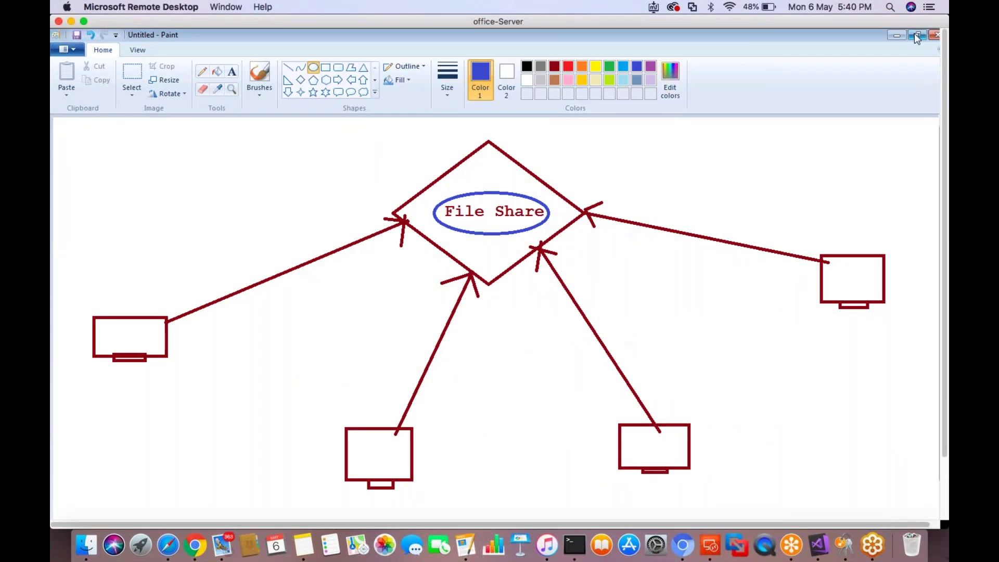
# - Minimize the Paint diagram and storage notes windows, then make the session full screen
pyautogui.click(917, 35)
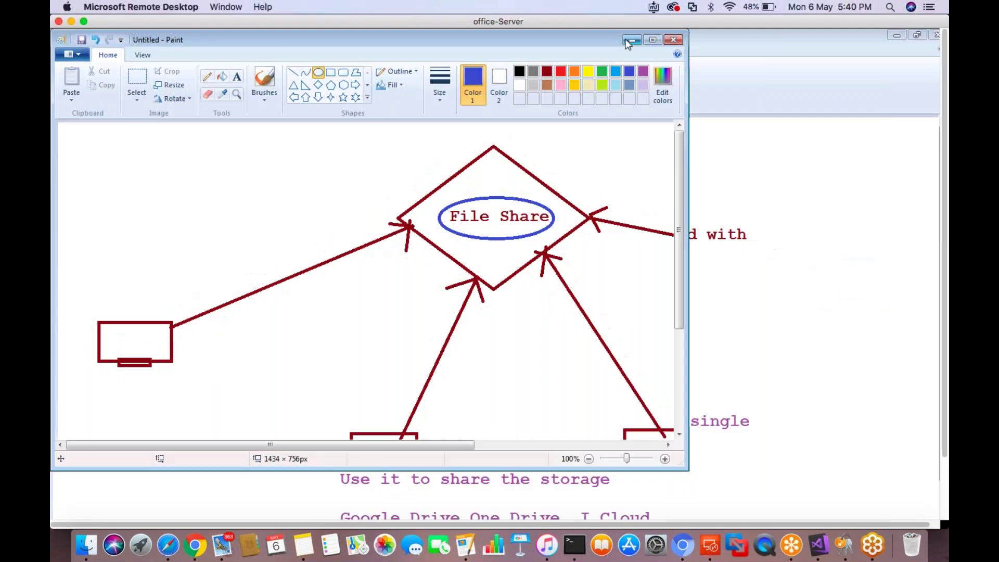
pyautogui.click(630, 38)
pyautogui.click(897, 35)
pyautogui.click(897, 35)
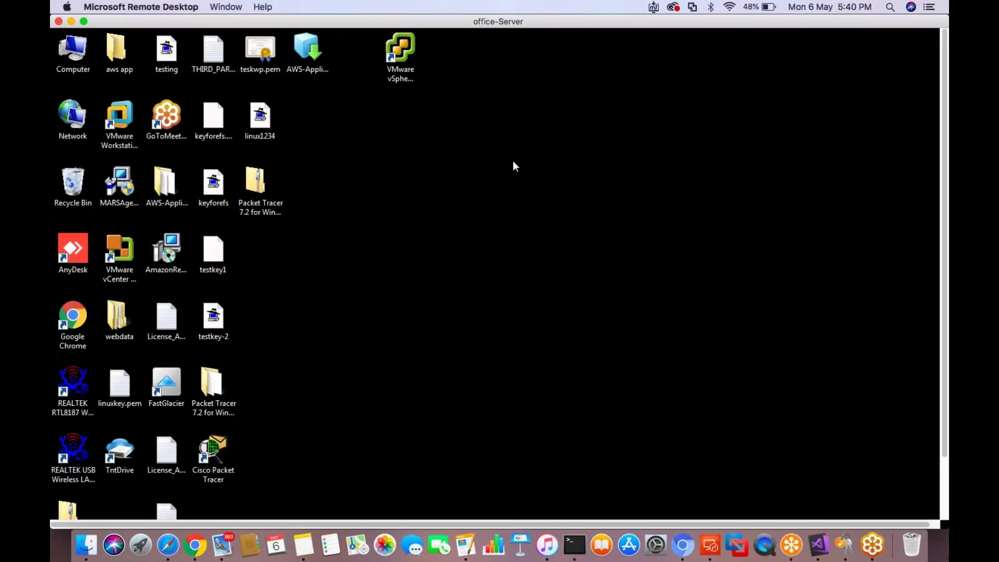
pyautogui.click(83, 20)
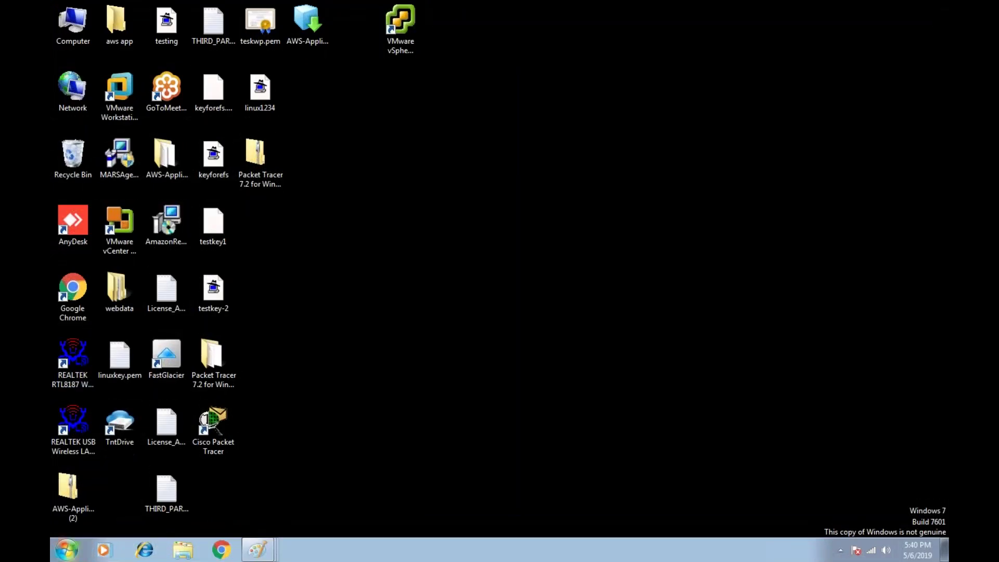
# - Search the Windows Start menu for 'az', then dismiss the results
pyautogui.click(67, 550)
pyautogui.click(93, 519)
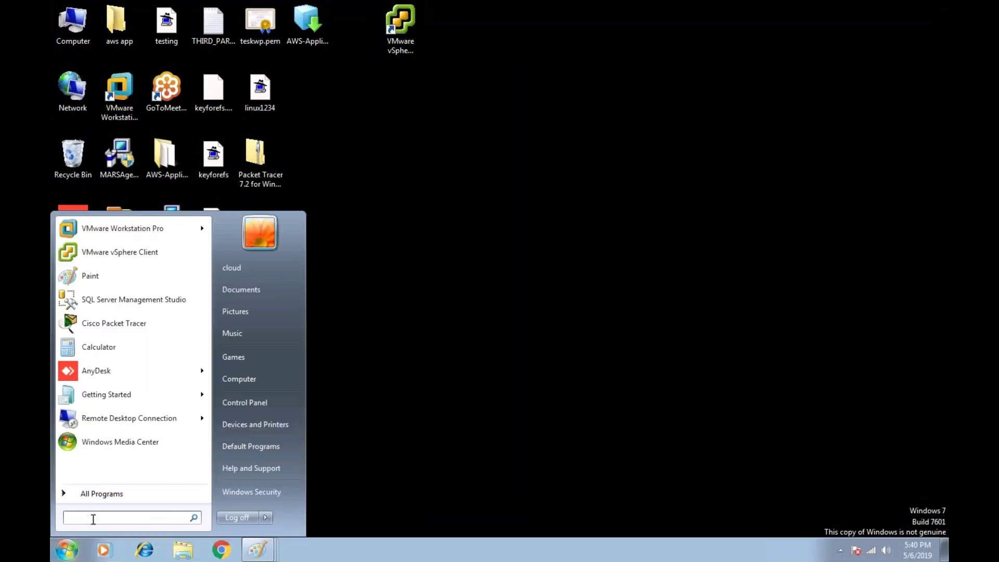
pyautogui.write('az')
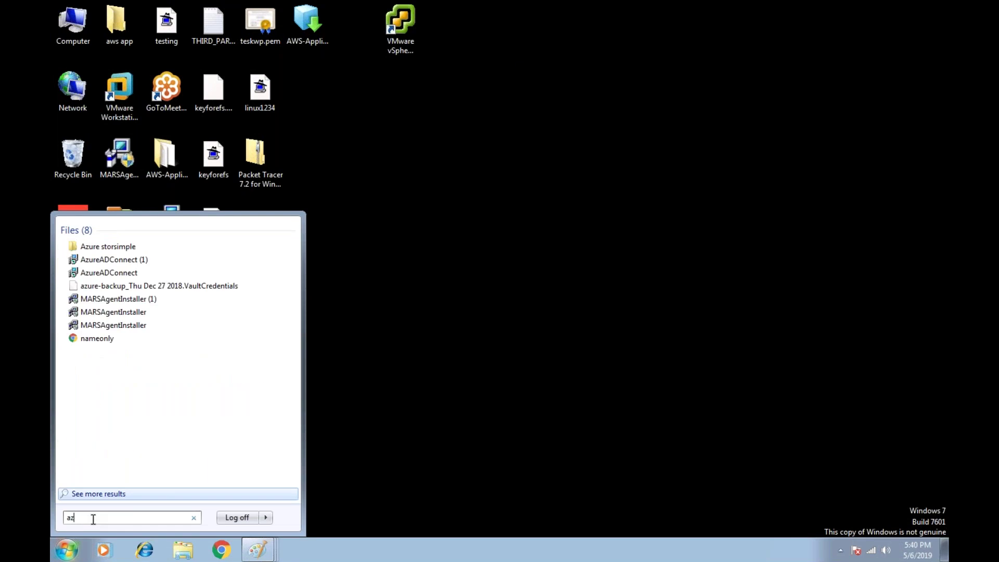
pyautogui.click(539, 255)
# - Launch Chrome, go to Google and search 'download azure storage explorer'
pyautogui.click(221, 551)
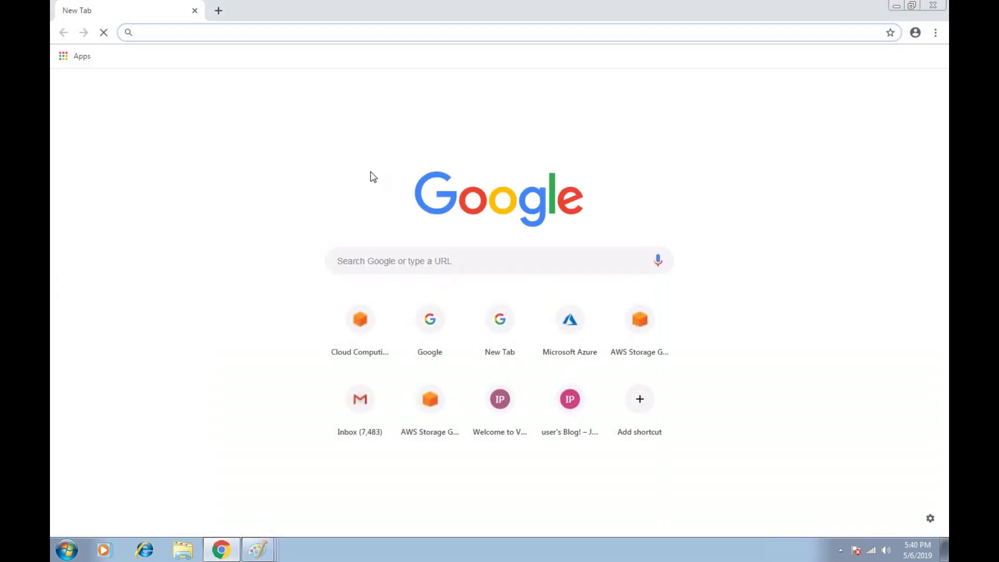
pyautogui.write('goo')
pyautogui.press('Return')
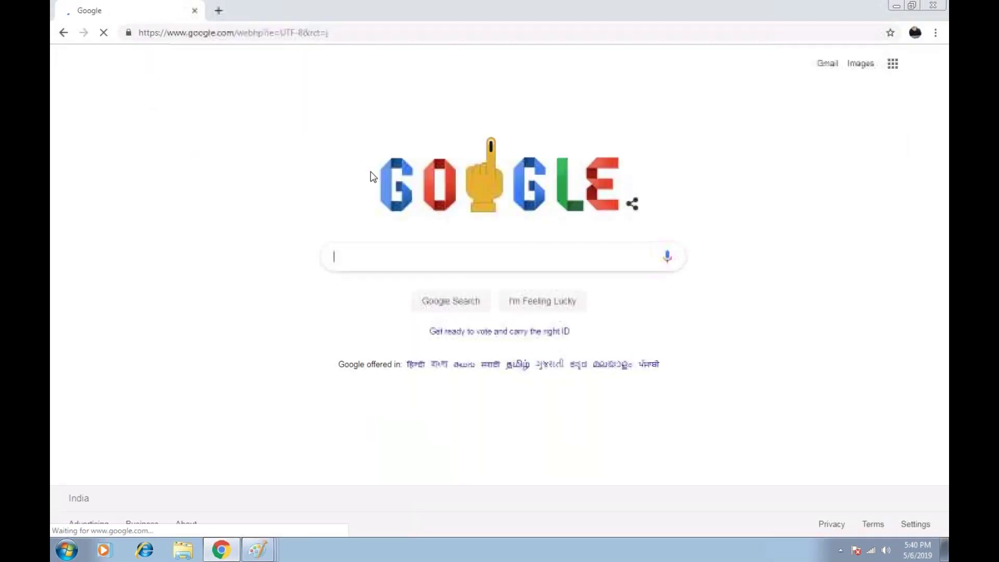
pyautogui.write('do')
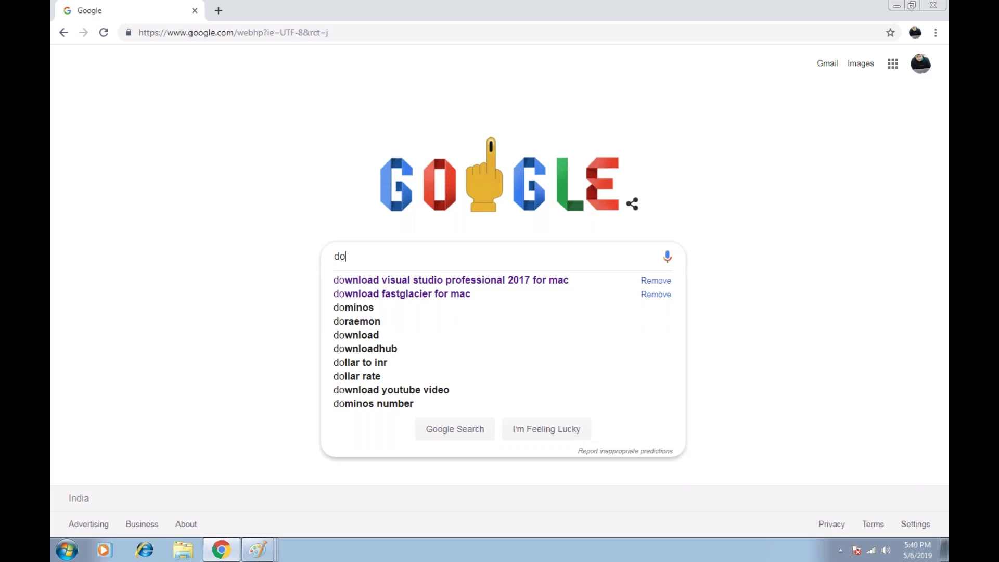
pyautogui.write('wnload a')
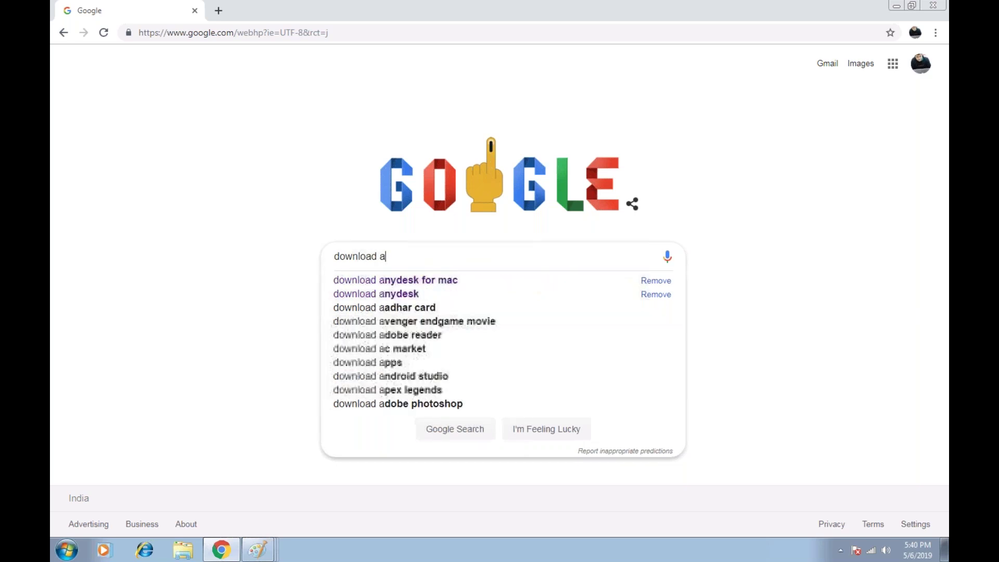
pyautogui.write('zure s')
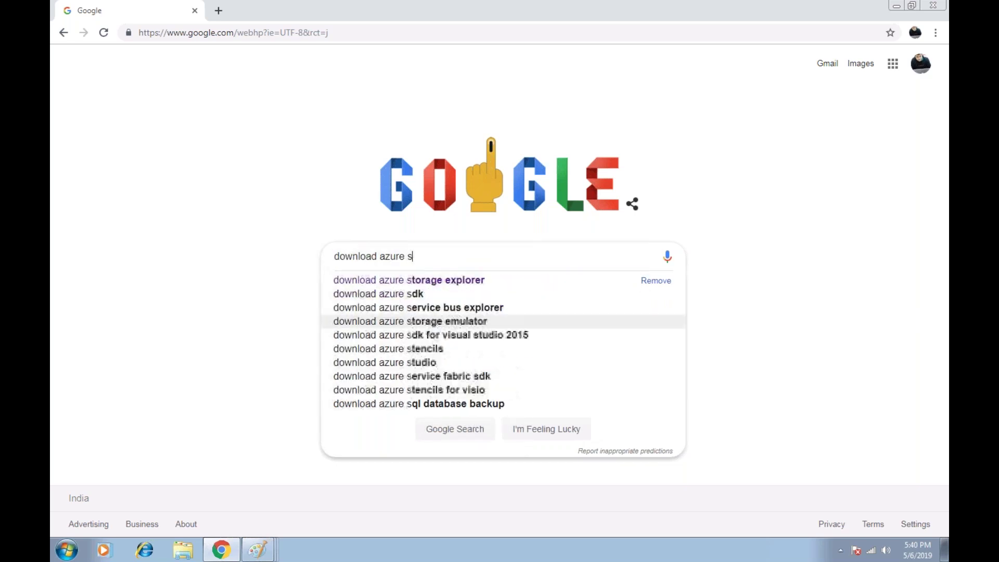
pyautogui.write('torage')
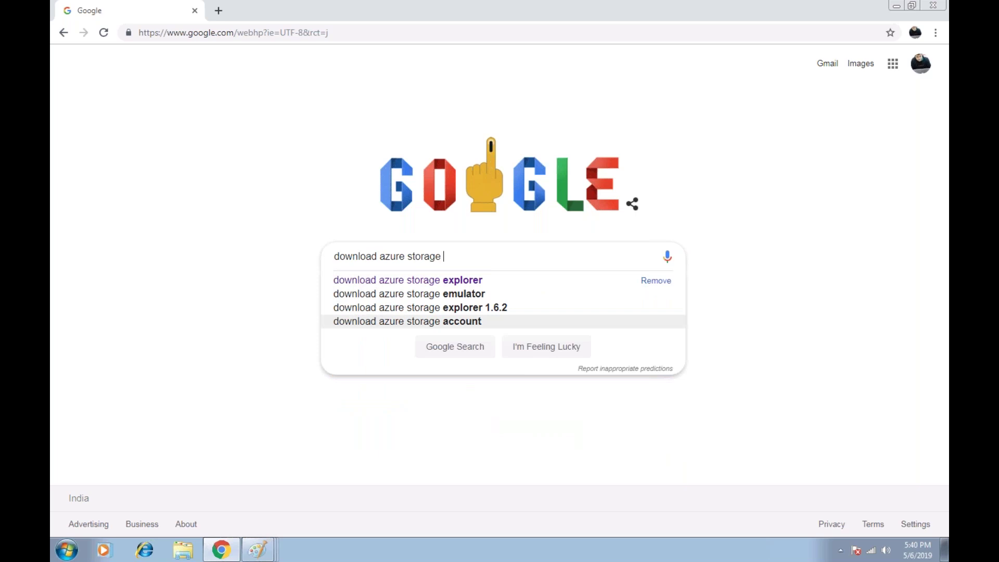
pyautogui.click(472, 284)
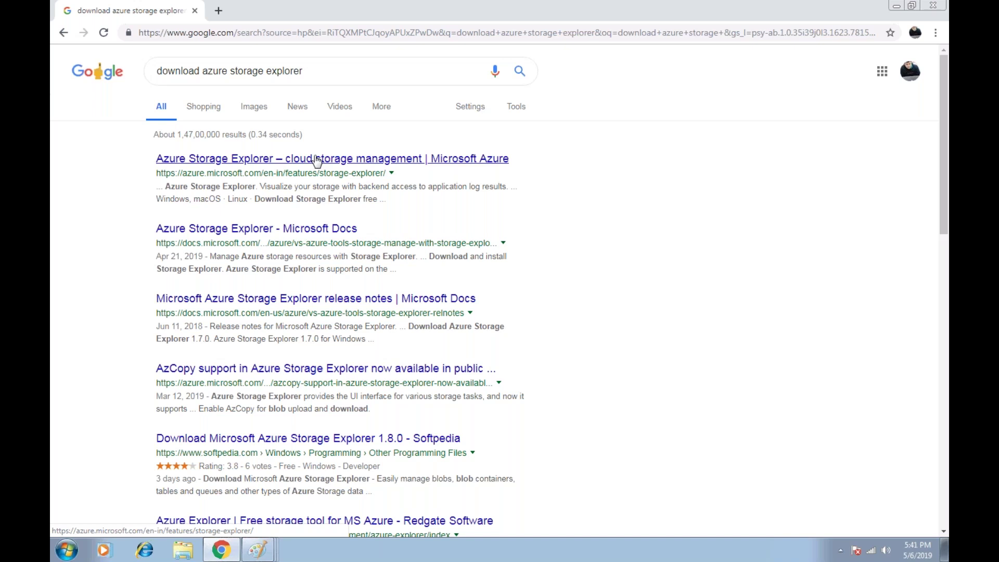
# - Open the Azure Storage Explorer result in a new tab and download the Windows installer
pyautogui.rightClick(312, 165)
pyautogui.click(343, 190)
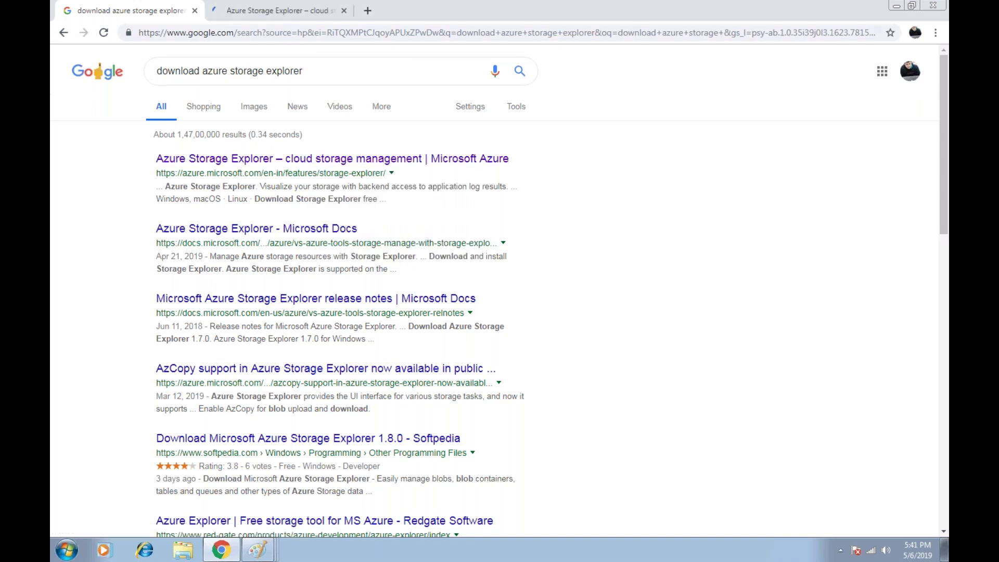
pyautogui.click(281, 11)
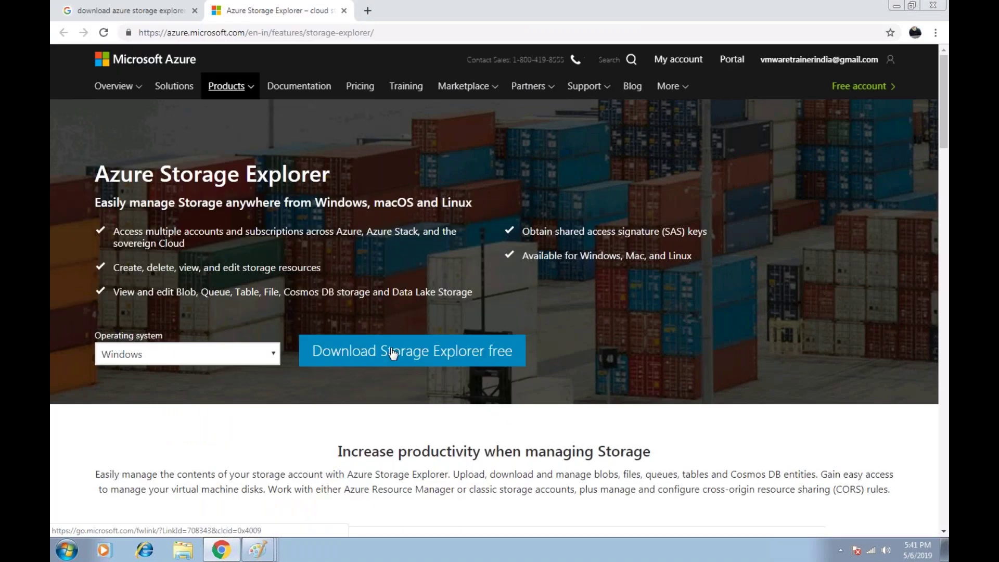
pyautogui.click(393, 354)
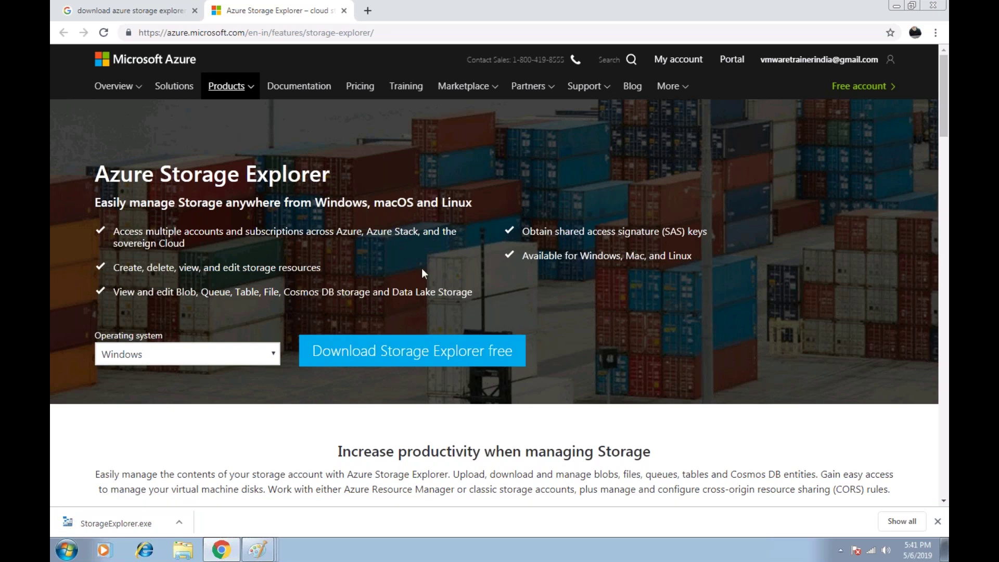
# - Run the downloaded StorageExplorer.exe from its folder as administrator and approve the UAC prompt
pyautogui.click(179, 522)
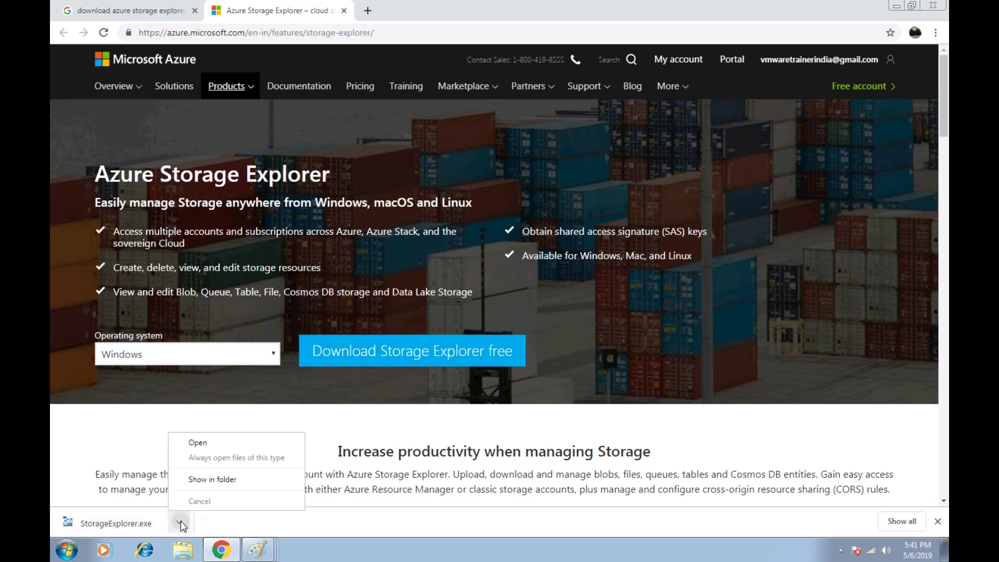
pyautogui.click(218, 481)
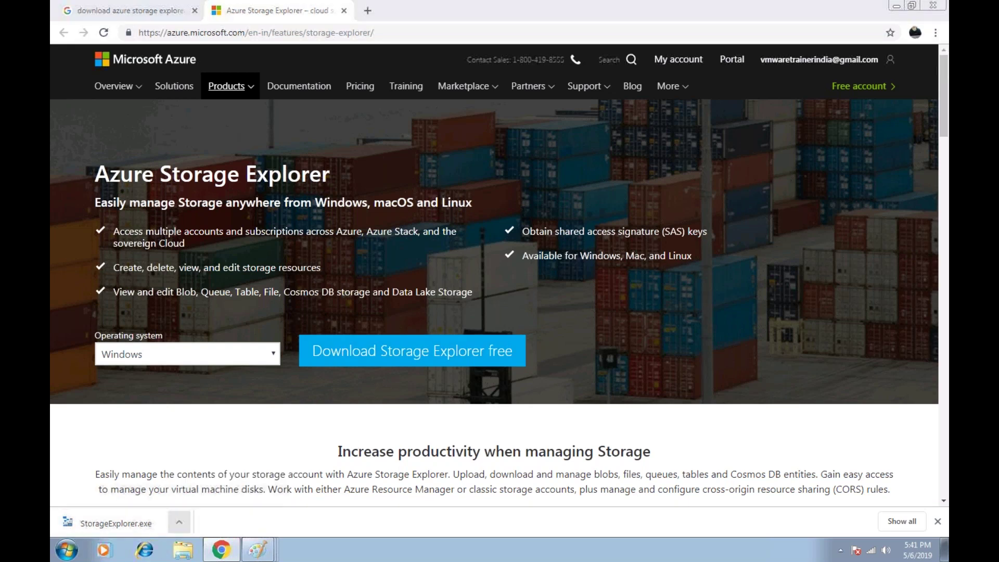
pyautogui.rightClick(561, 465)
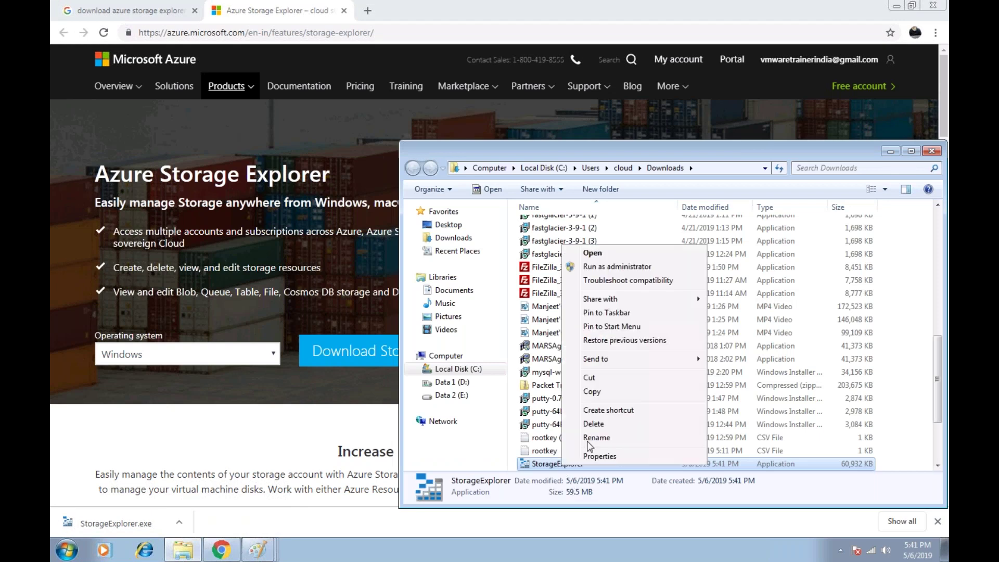
pyautogui.click(605, 266)
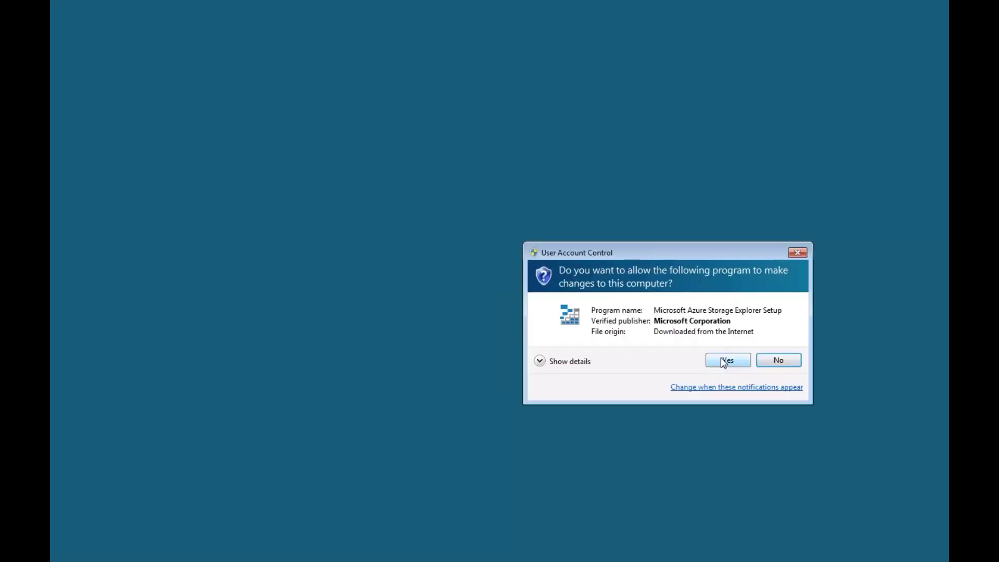
pyautogui.click(726, 359)
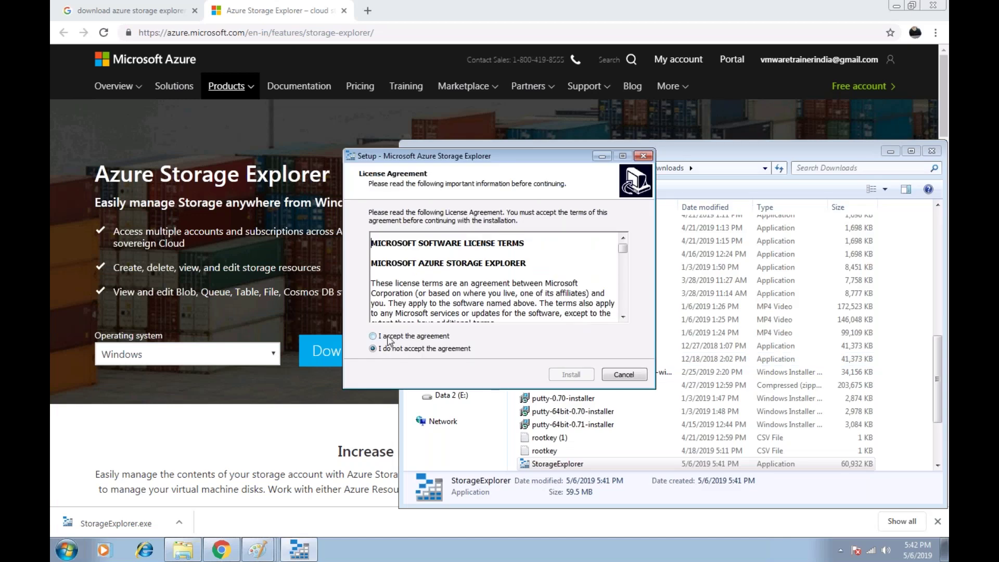
# - Accept the licence, install with the default folders, and finish setup to launch Storage Explorer
pyautogui.click(410, 336)
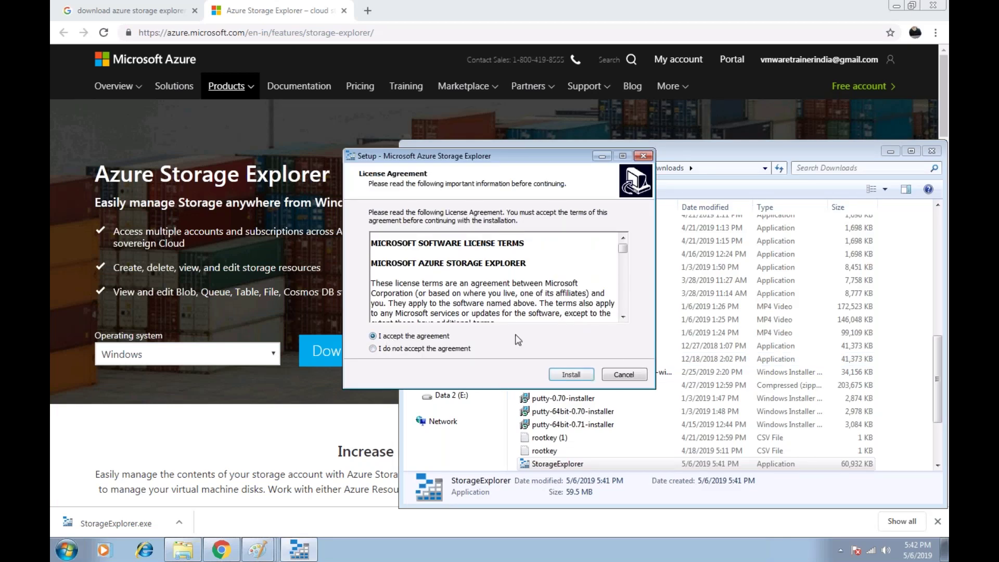
pyautogui.click(572, 375)
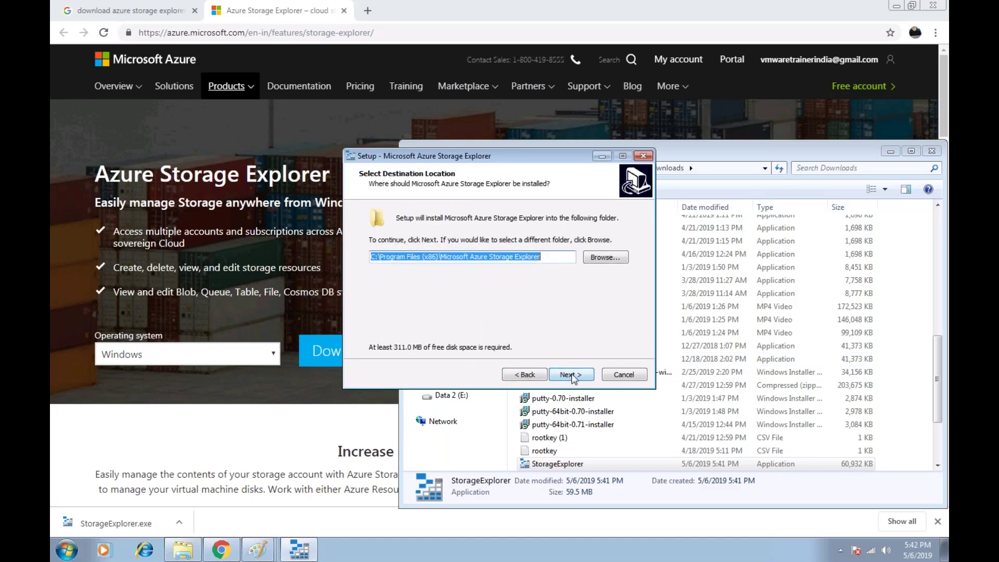
pyautogui.click(572, 375)
pyautogui.click(571, 374)
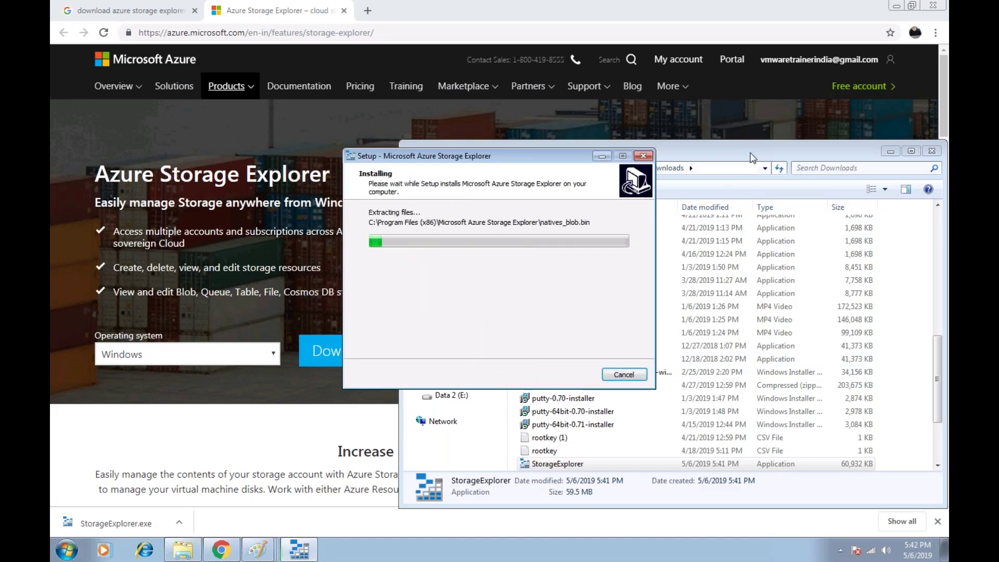
pyautogui.click(890, 152)
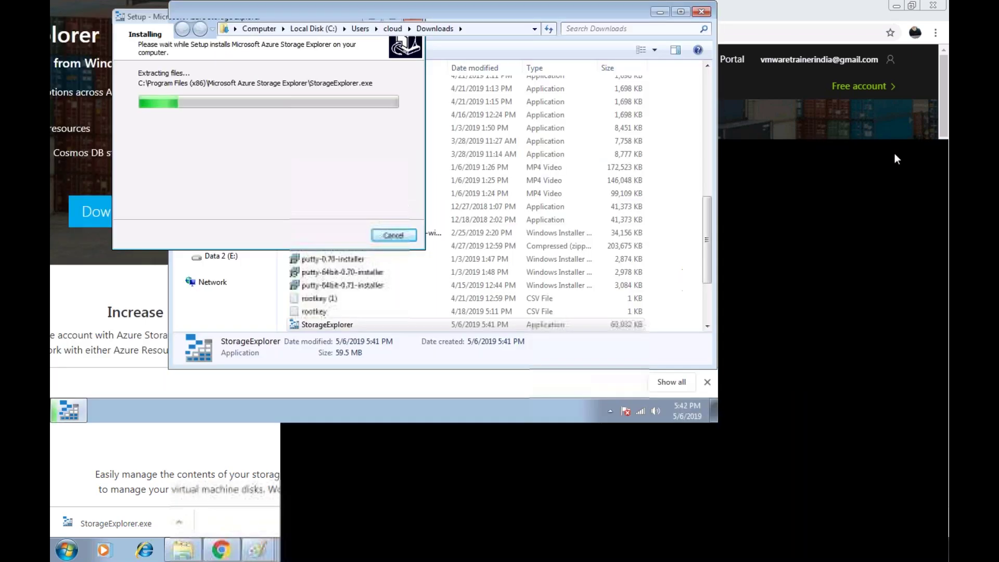
pyautogui.click(896, 6)
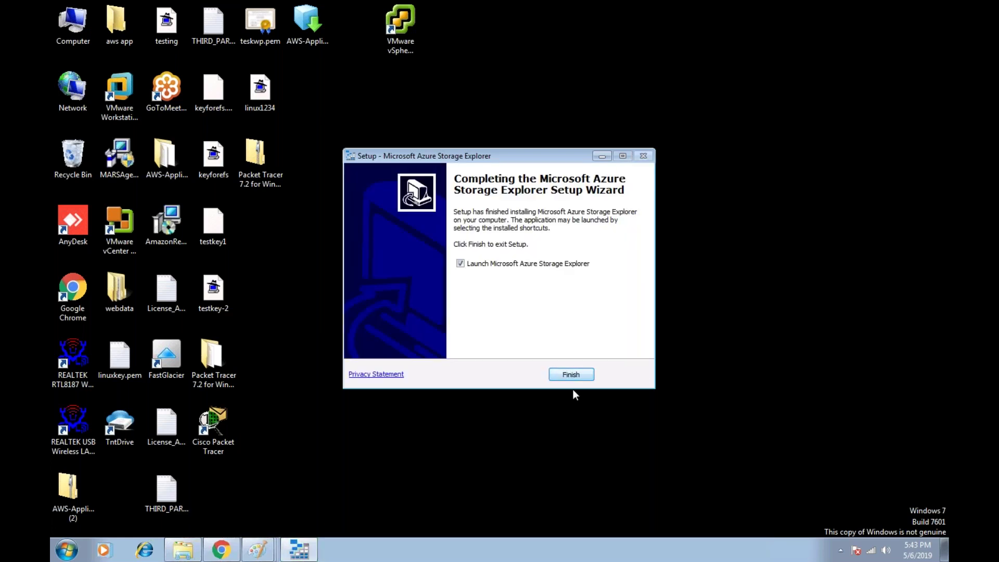
pyautogui.click(571, 374)
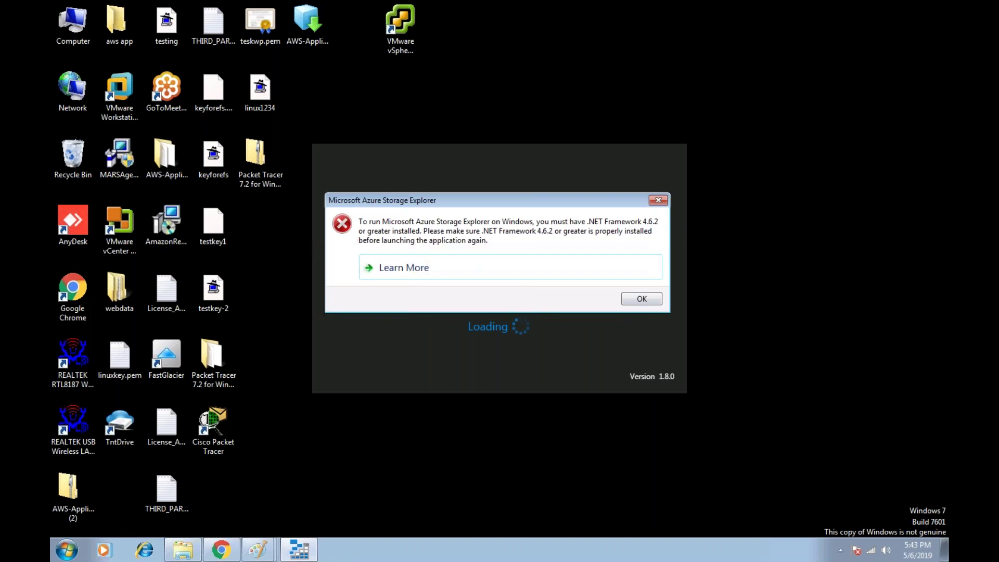
# - Dismiss the .NET 4.6.2 error, relaunch Storage Explorer from Start, dismiss it again, exit the session
pyautogui.click(640, 298)
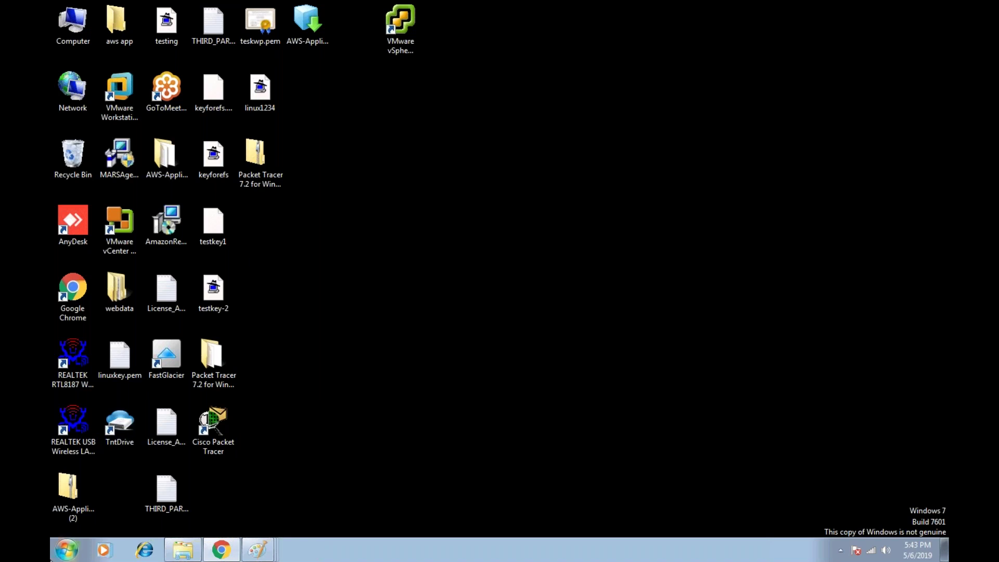
pyautogui.click(65, 550)
pyautogui.click(118, 442)
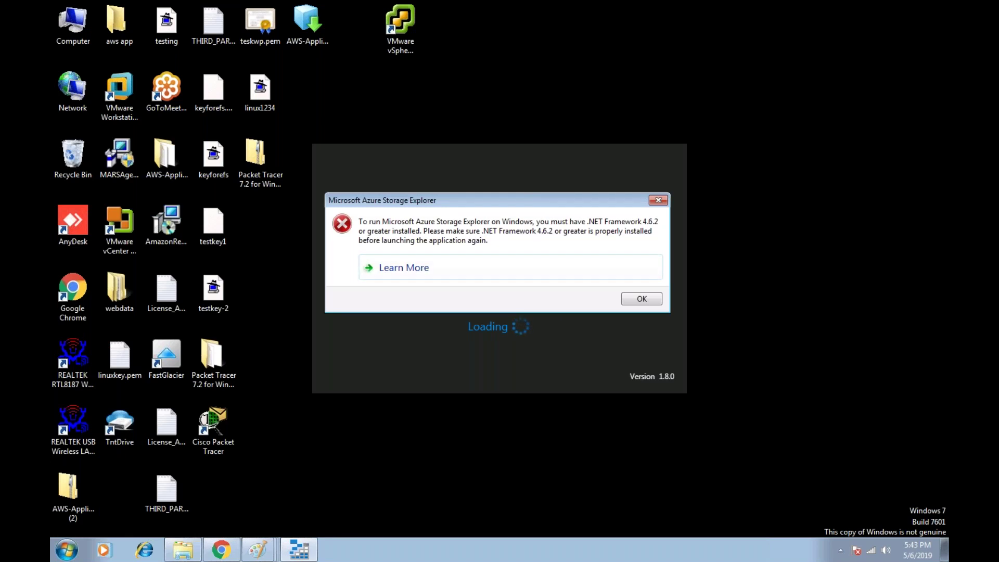
pyautogui.press('Return')
pyautogui.hotkey('ctrl', 'Left')
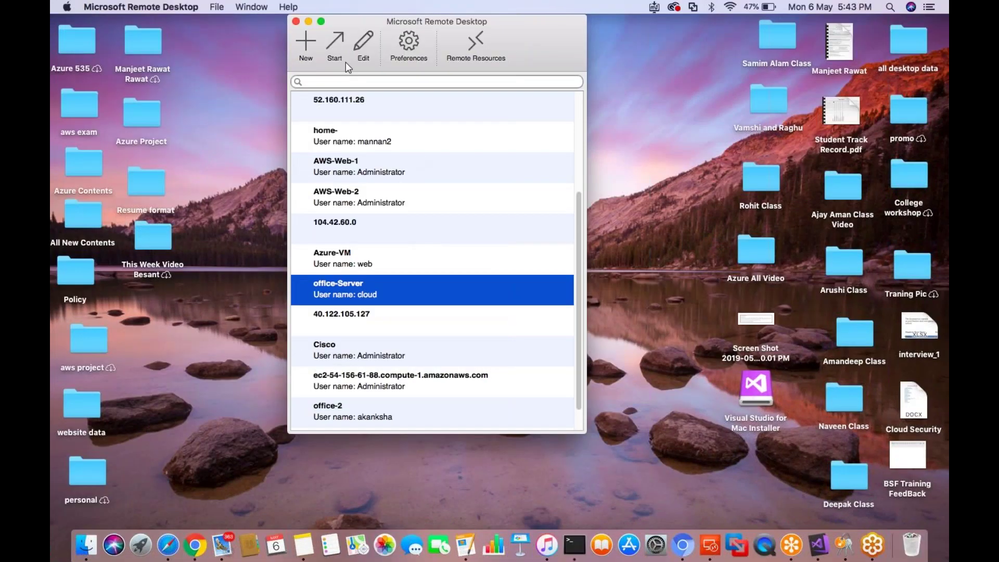
# - Hide the connection list and type 'explorer' into macOS Spotlight search
pyautogui.click(308, 20)
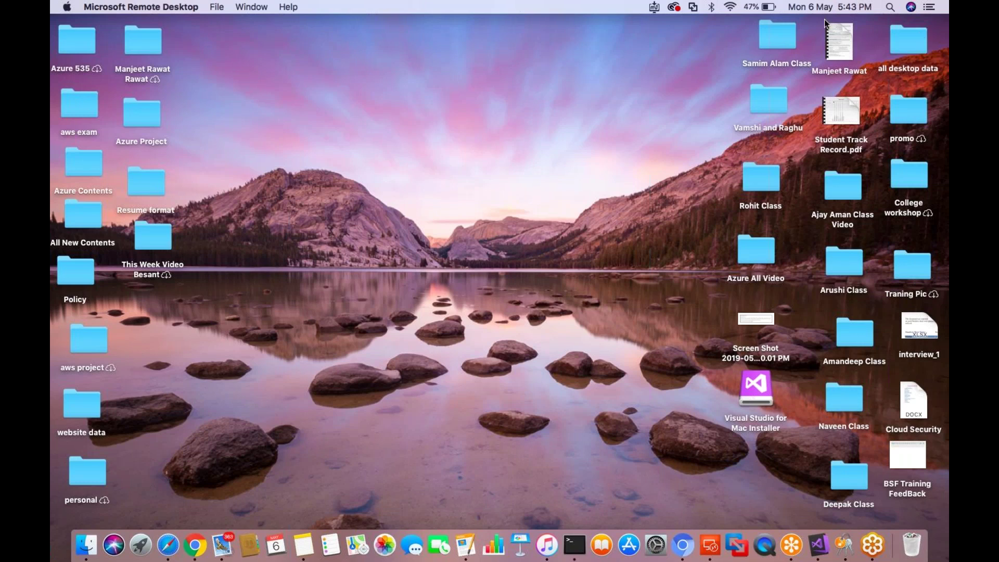
pyautogui.click(890, 8)
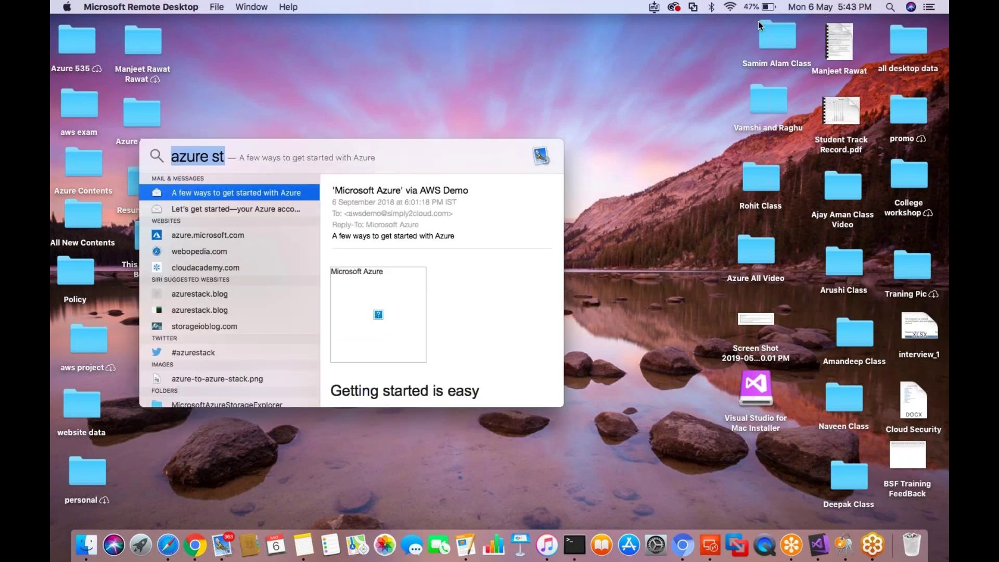
pyautogui.scroll(-10, 202, 346)
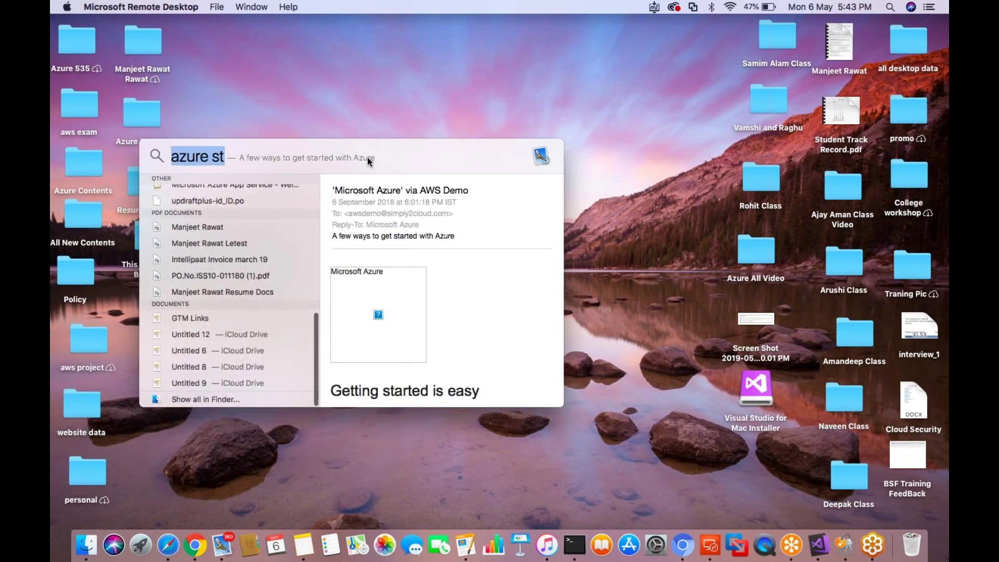
pyautogui.moveTo(152, 145); pyautogui.dragTo(229, 184)
pyautogui.press('BackSpace')
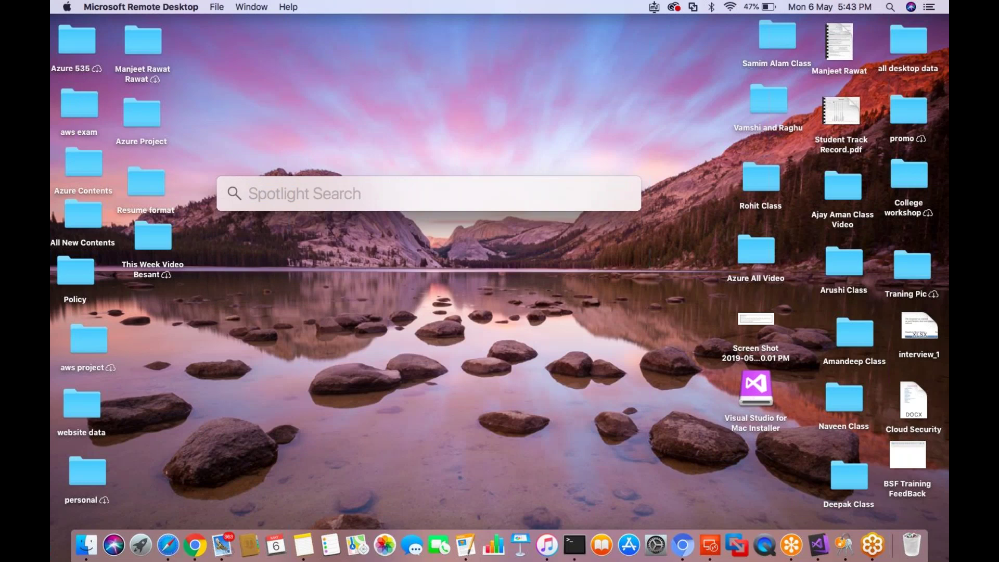
pyautogui.write('e')
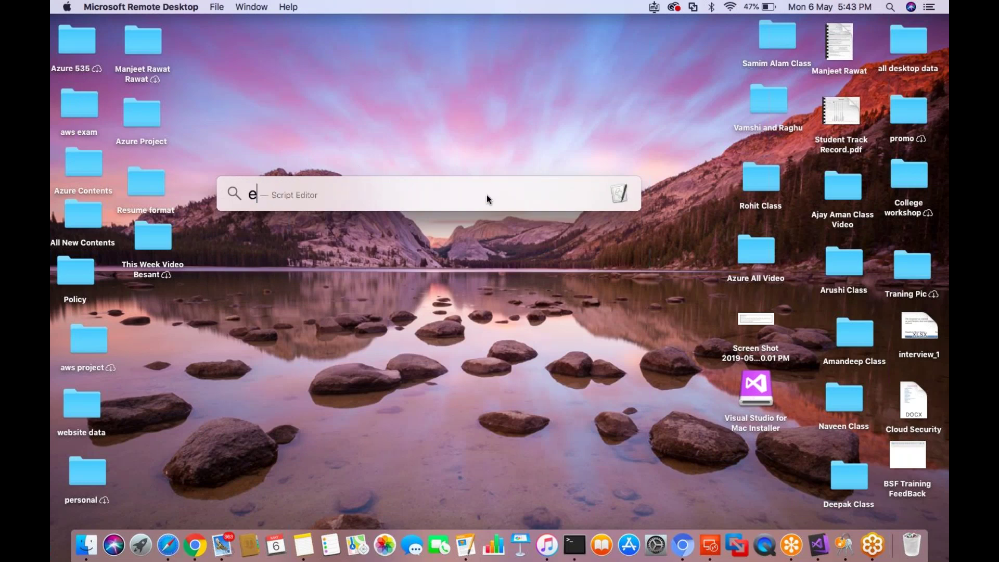
pyautogui.write('xpl')
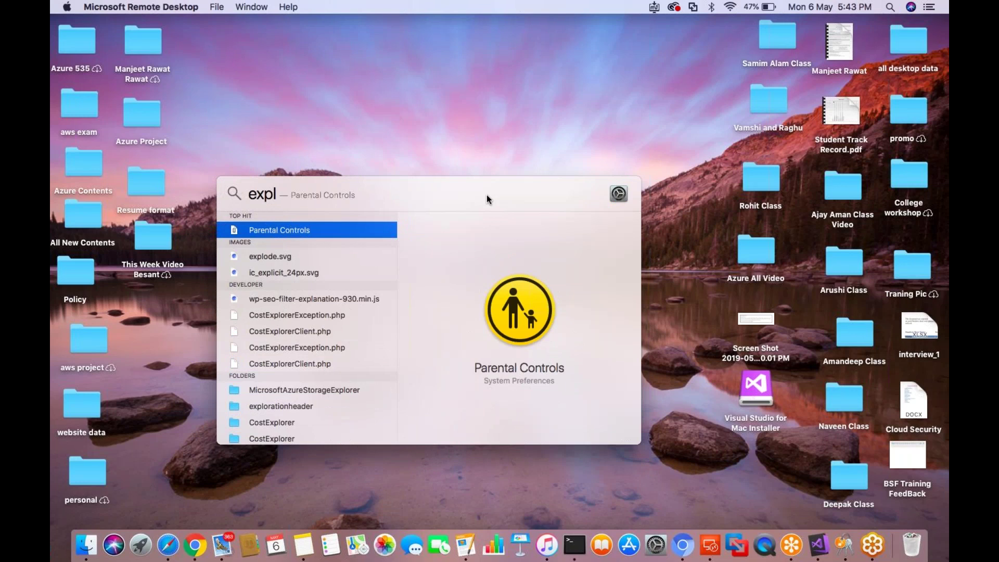
pyautogui.write('orer')
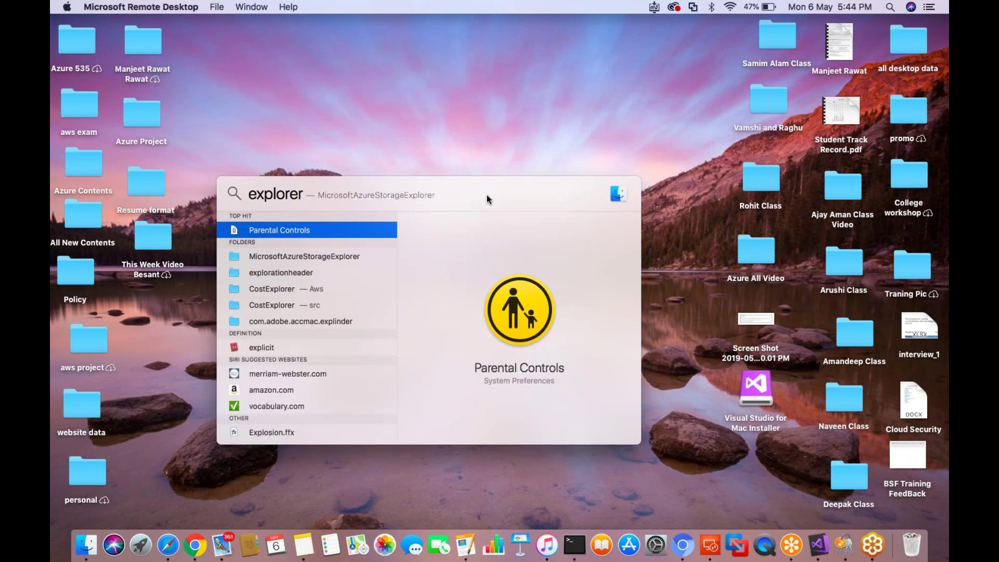
# - Extend the query to 'Storage explorer', reposition the panel, then clear and close Spotlight
pyautogui.press('Left')
pyautogui.press('Left')
pyautogui.press('Left')
pyautogui.press('Left')
pyautogui.press('Left')
pyautogui.press('Left')
pyautogui.press('Left')
pyautogui.press('Left')
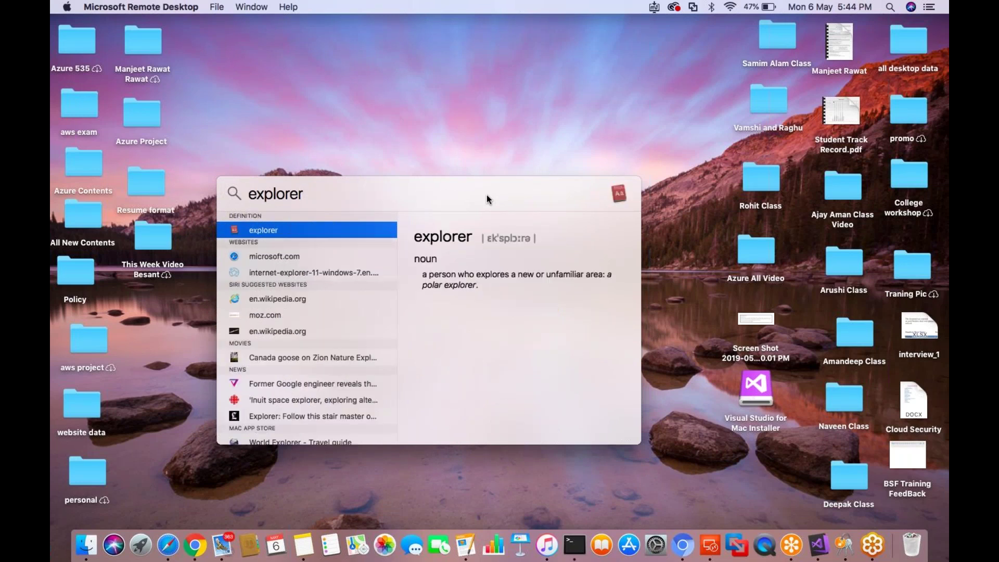
pyautogui.write('Storage')
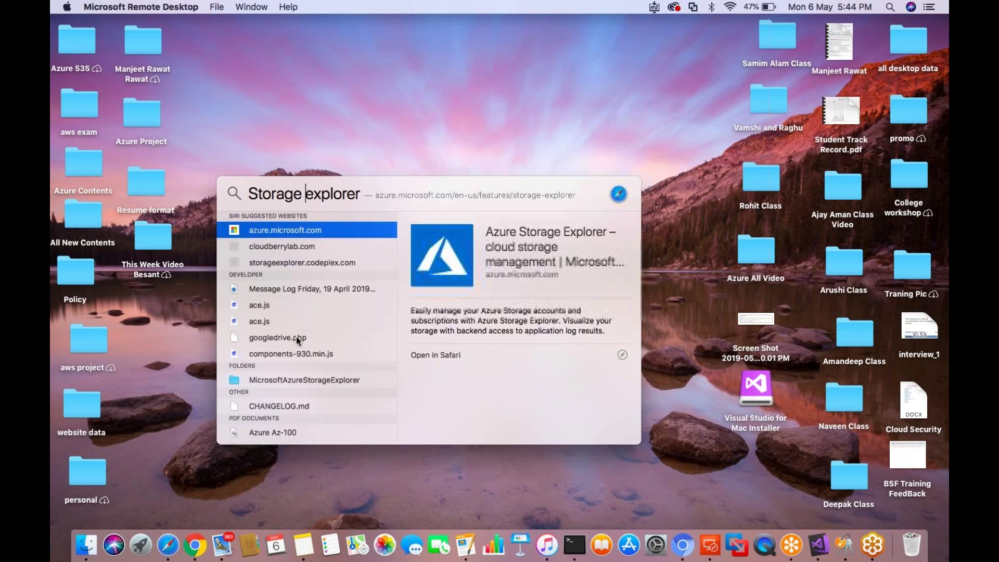
pyautogui.scroll(-5, 295, 337)
pyautogui.scroll(5, 346, 320)
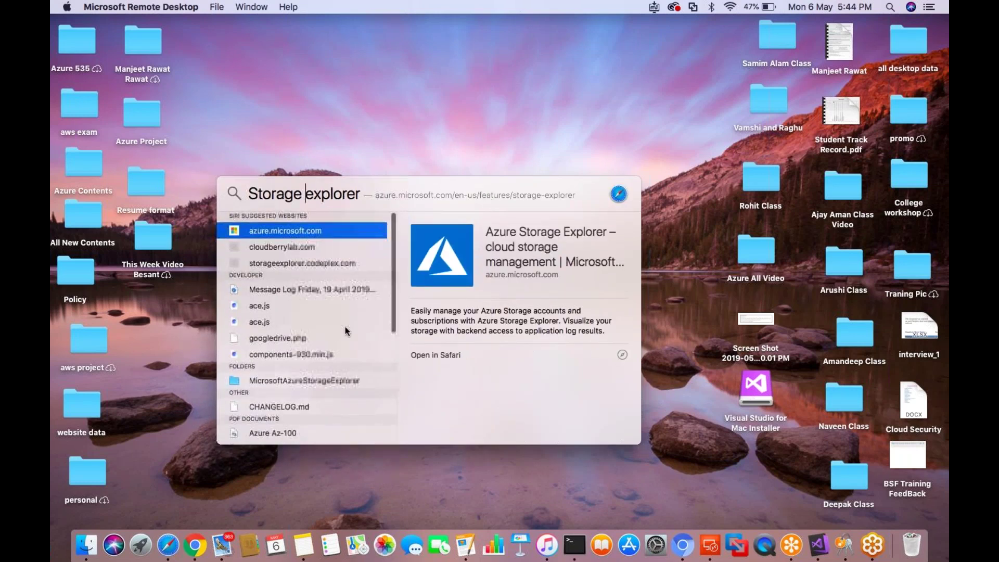
pyautogui.moveTo(406, 192); pyautogui.dragTo(404, 141)
pyautogui.moveTo(342, 140); pyautogui.dragTo(378, 153)
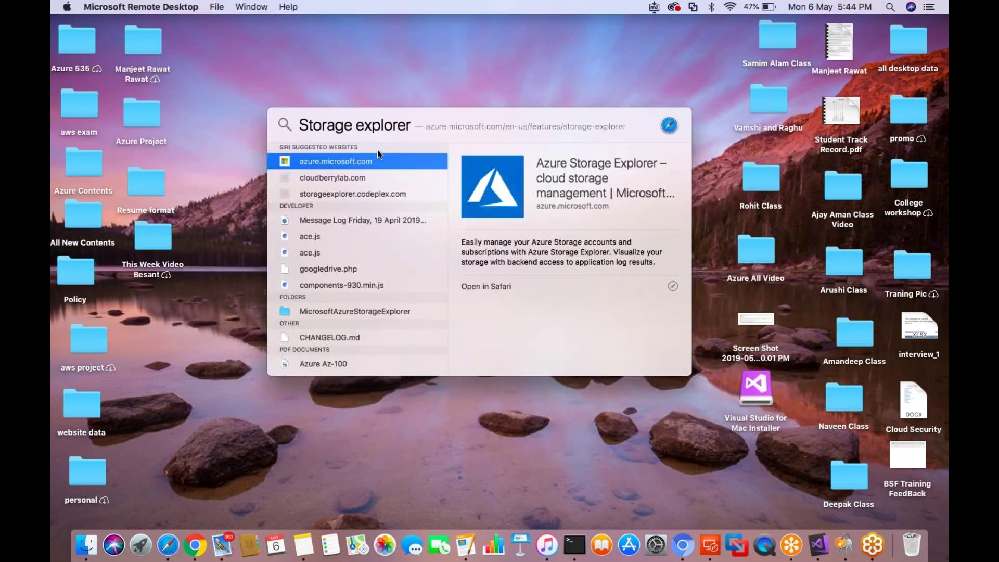
pyautogui.press('super+a')
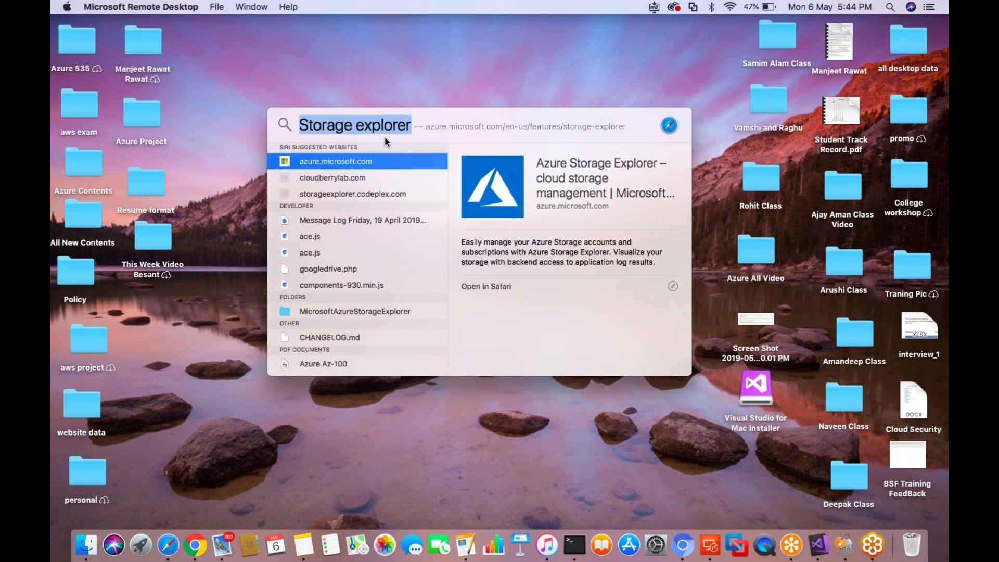
pyautogui.press('BackSpace')
pyautogui.click(888, 21)
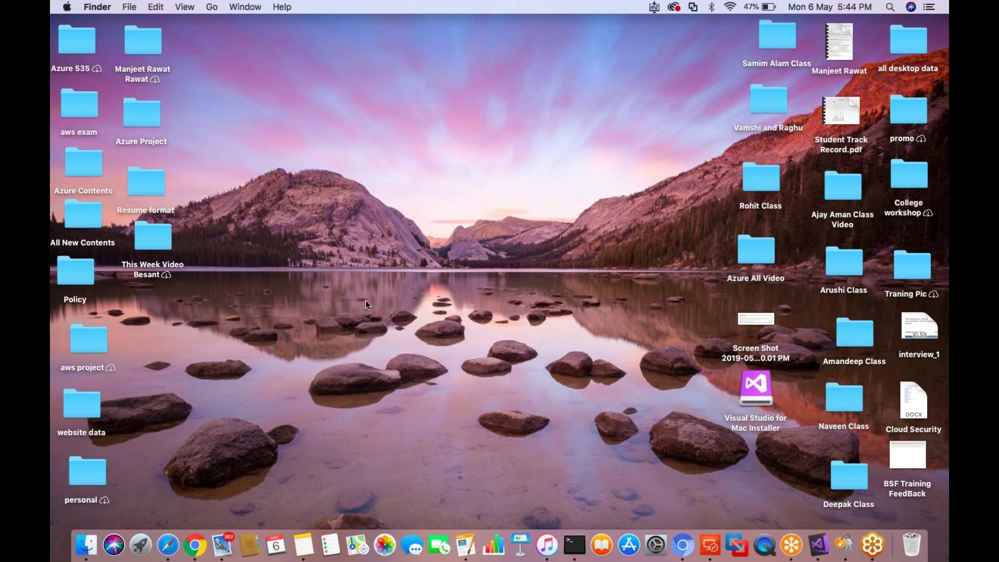
# - Look at the Visual Studio installer options on the Mac, then return to the Windows server desktop
pyautogui.hotkey('ctrl', 'Right')
pyautogui.hotkey('ctrl', 'Left')
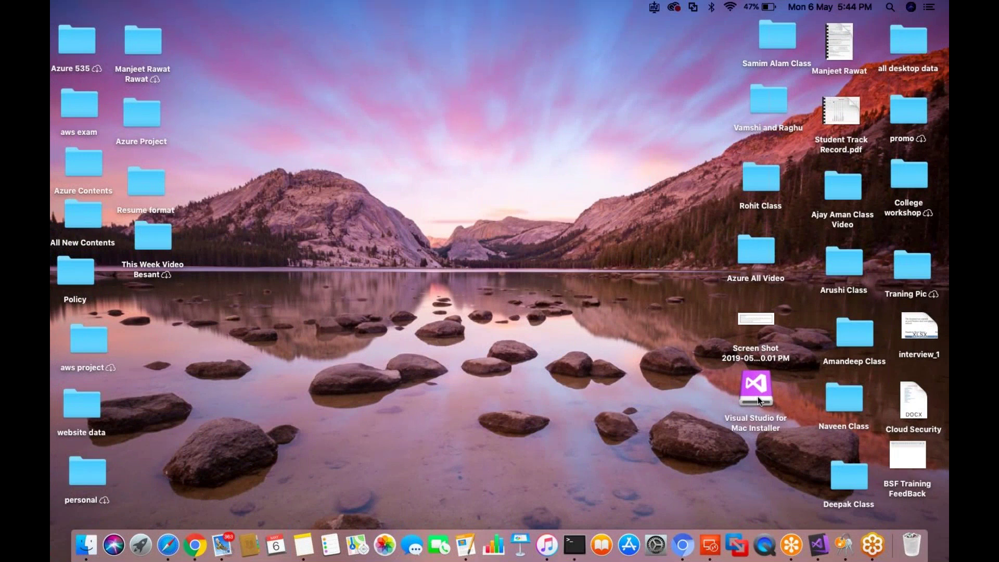
pyautogui.rightClick(757, 397)
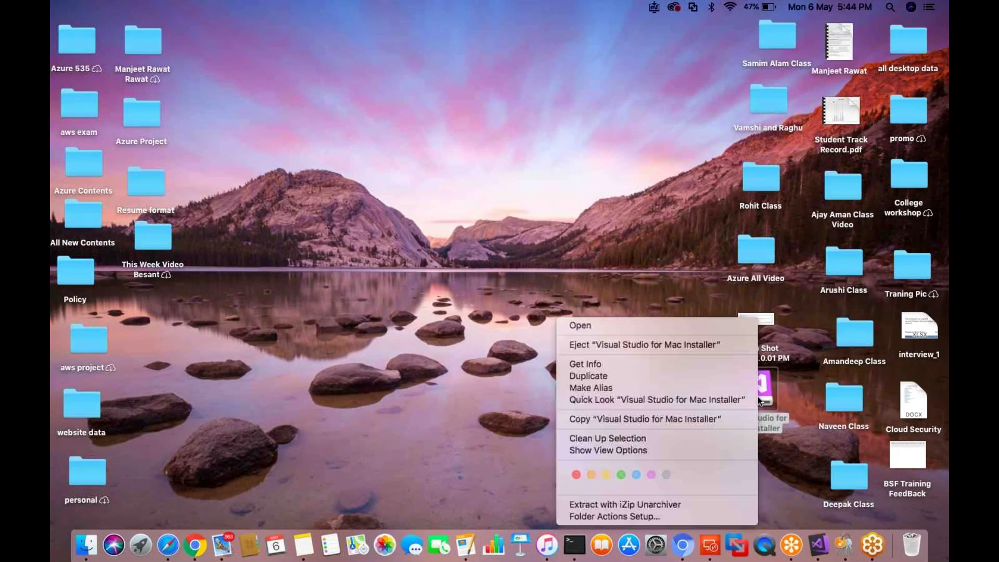
pyautogui.click(623, 261)
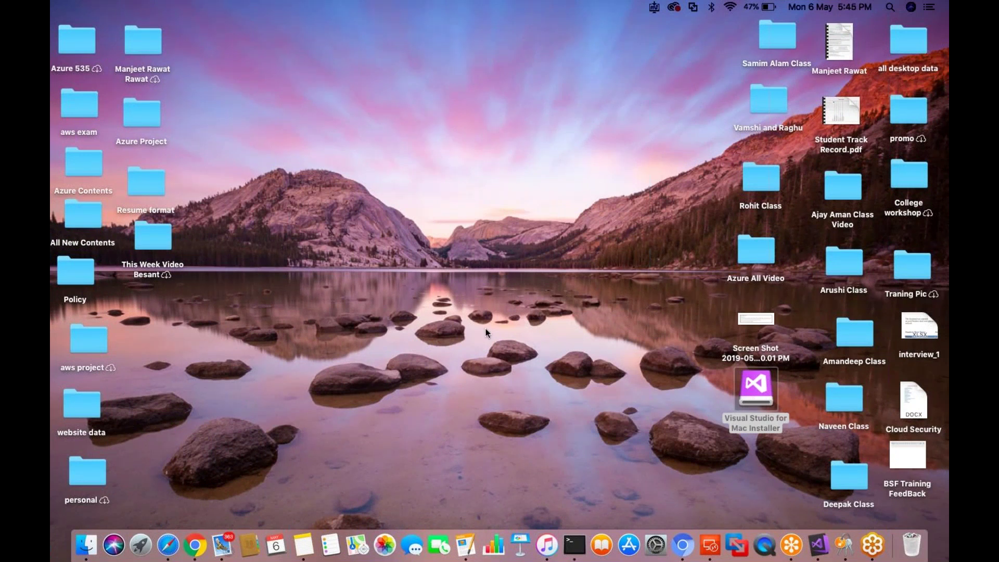
pyautogui.hotkey('ctrl', 'Right')
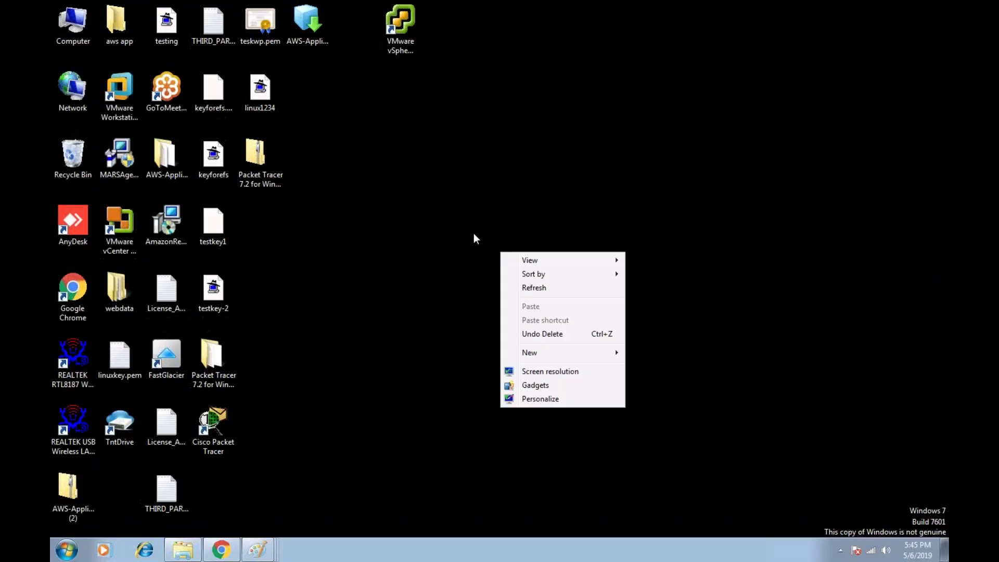
# - Open Control Panel by running 'control' from the Win+R box
pyautogui.click(532, 289)
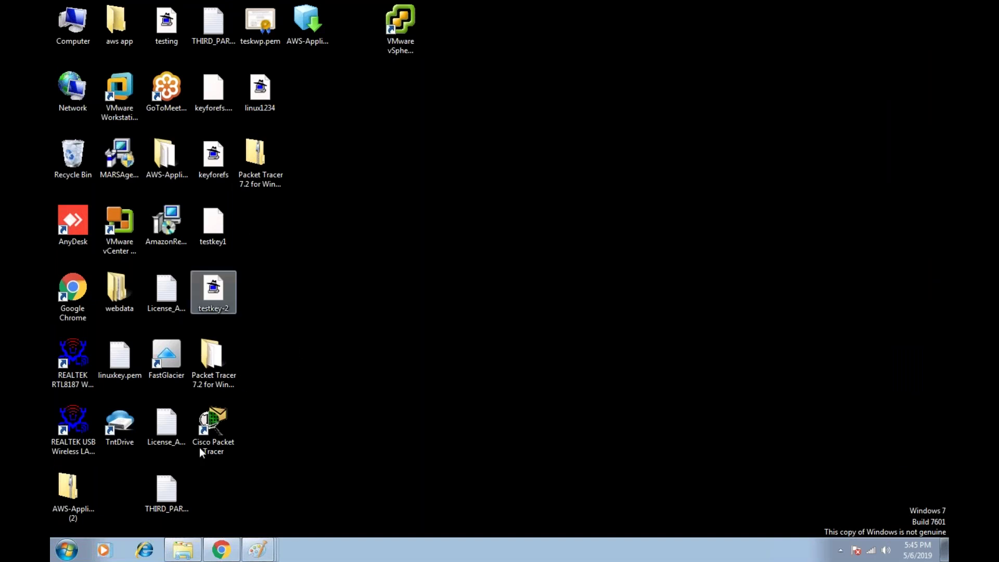
pyautogui.click(67, 549)
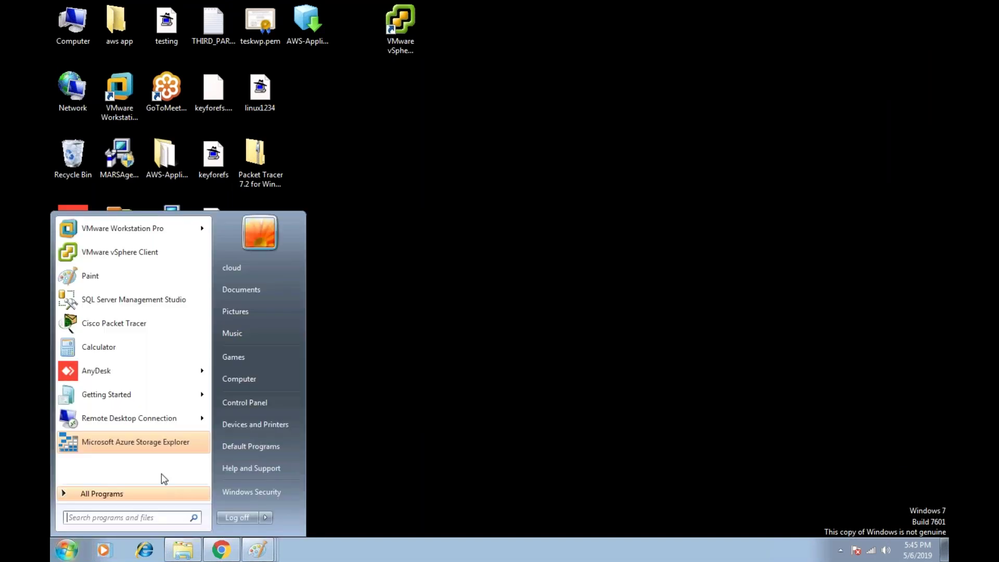
pyautogui.press('super+r')
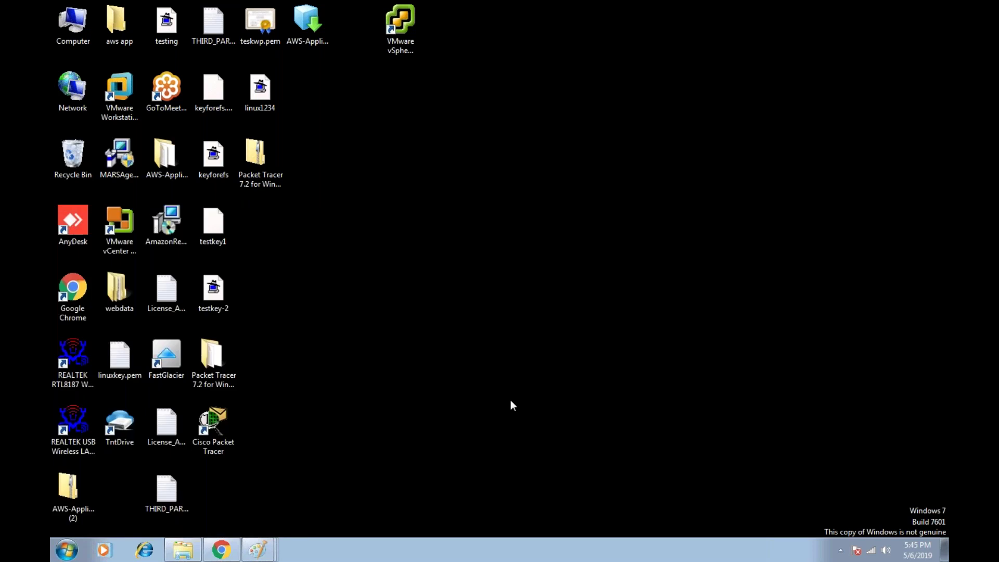
pyautogui.write('control')
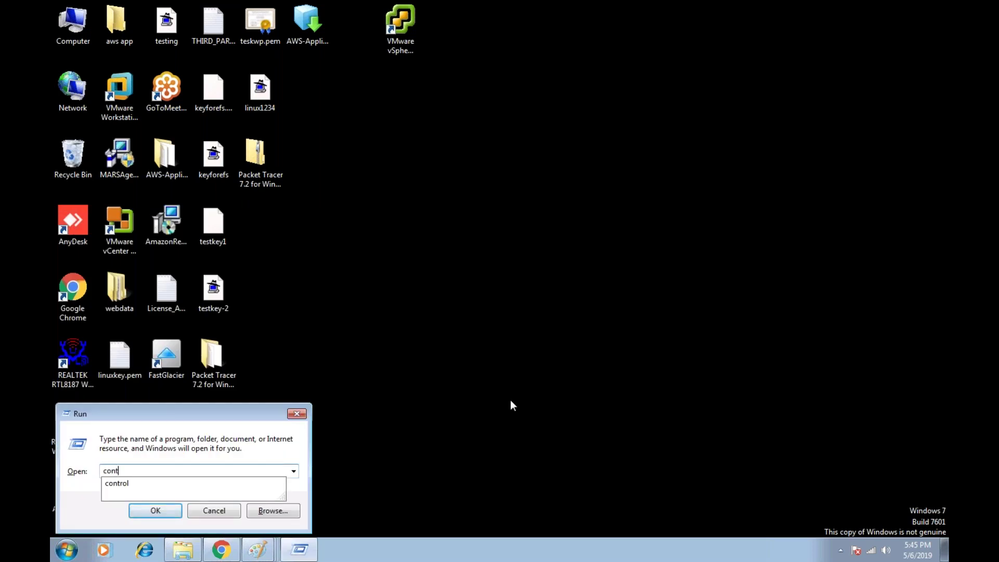
pyautogui.press('Return')
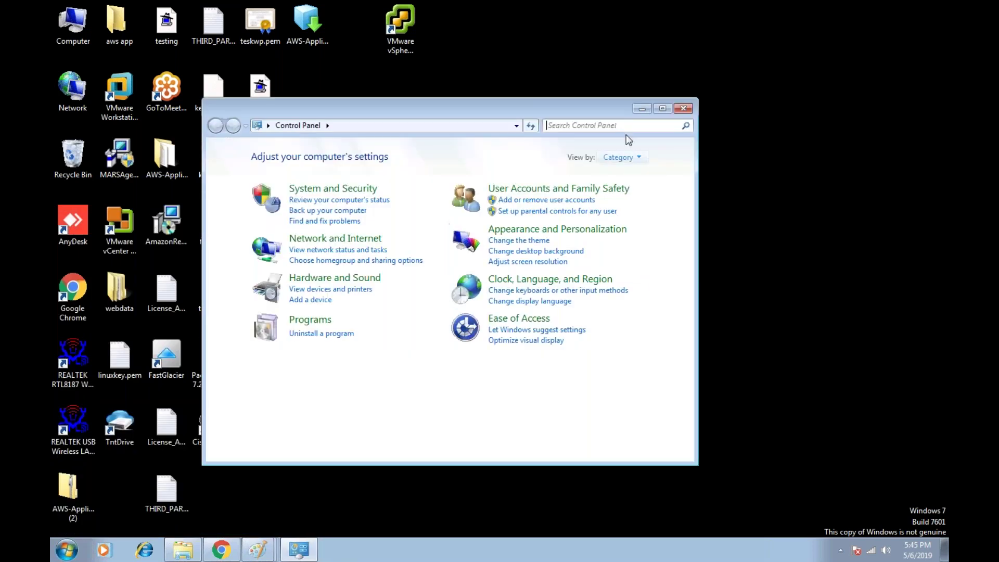
# - Maximize Control Panel, view it by Large icons and open Programs and Features
pyautogui.click(663, 108)
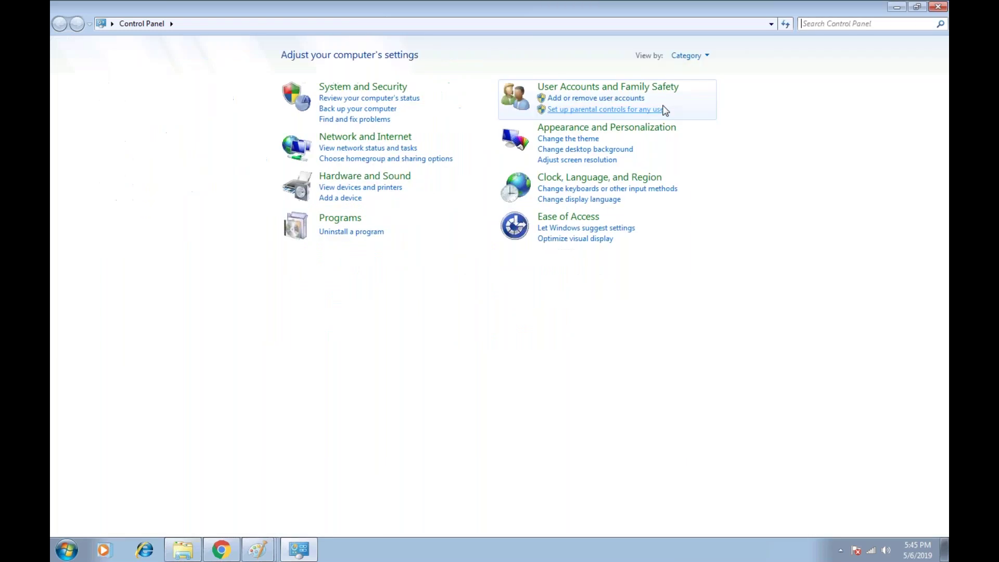
pyautogui.click(692, 56)
pyautogui.click(689, 92)
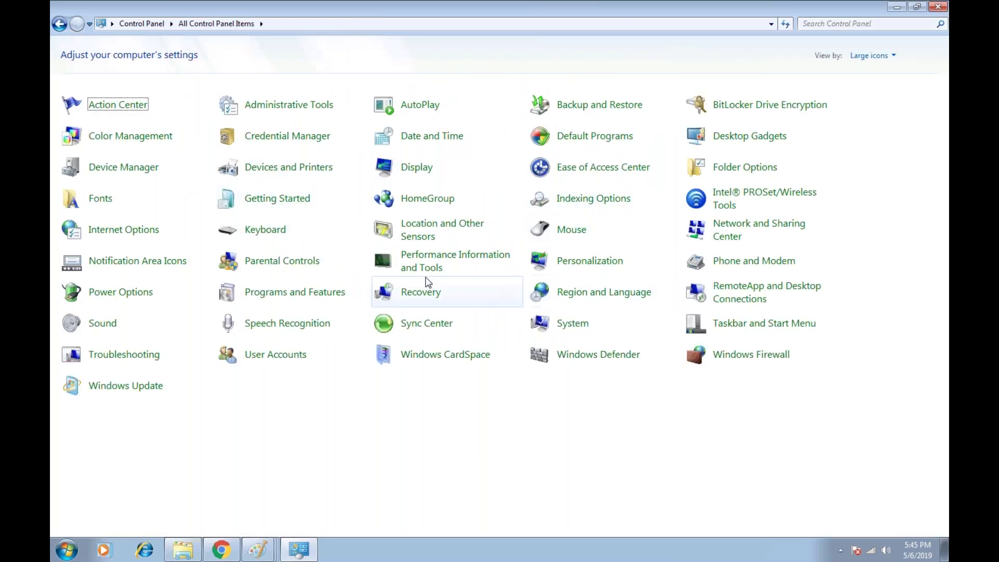
pyautogui.click(276, 291)
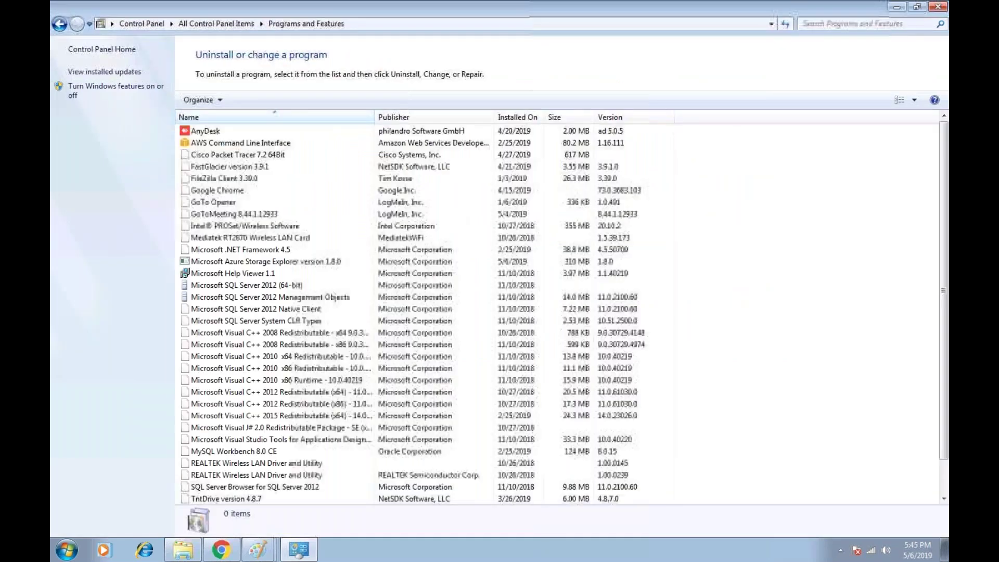
# - Enable .NET Framework 3.5.1 WCF HTTP and Non-HTTP Activation in Windows Features and apply
pyautogui.click(109, 94)
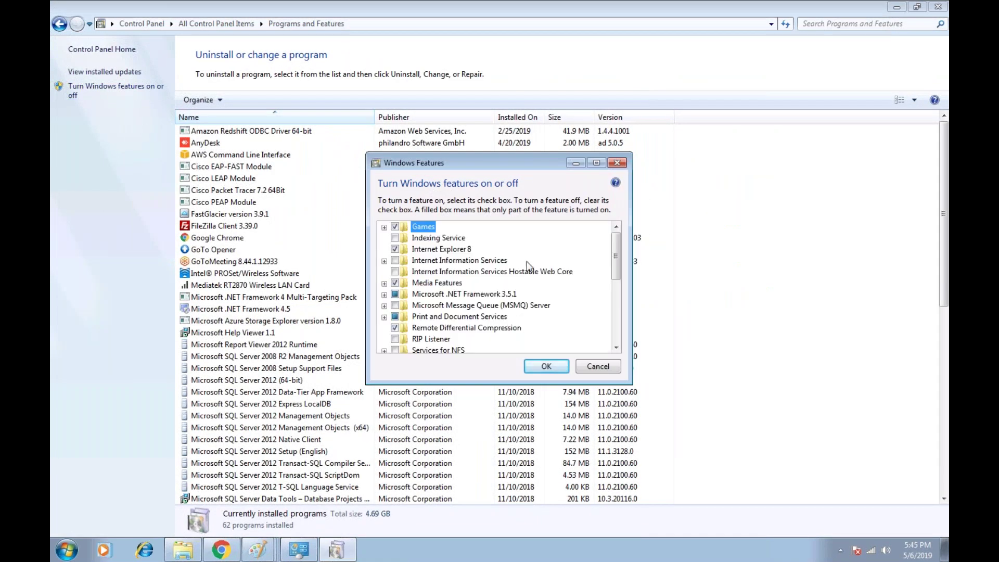
pyautogui.click(384, 295)
pyautogui.click(408, 306)
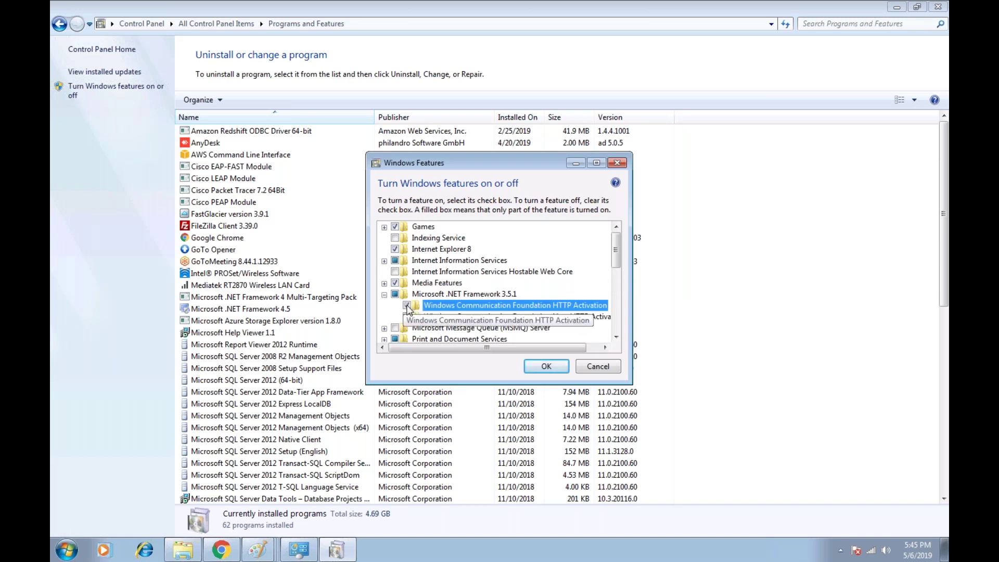
pyautogui.click(407, 317)
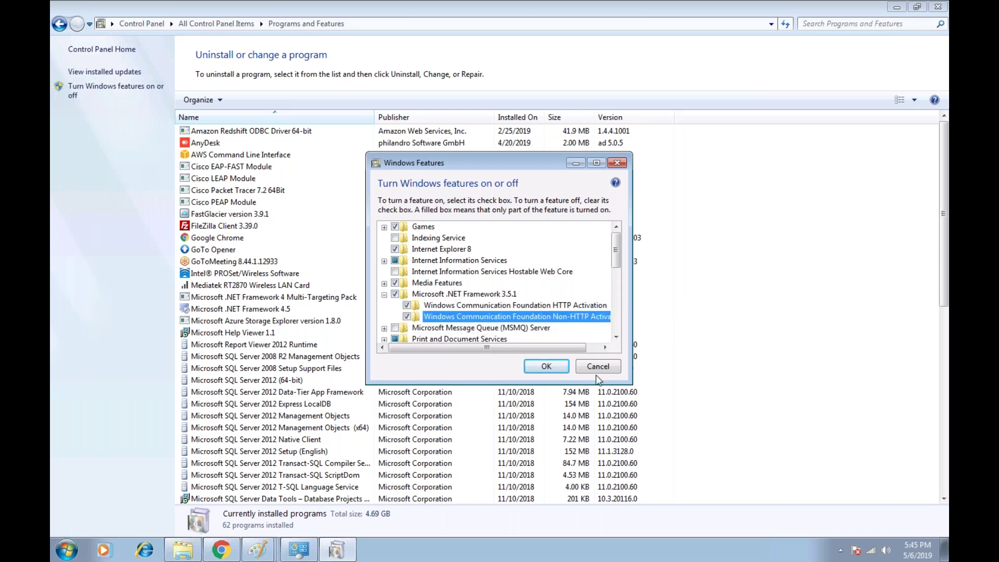
pyautogui.click(546, 366)
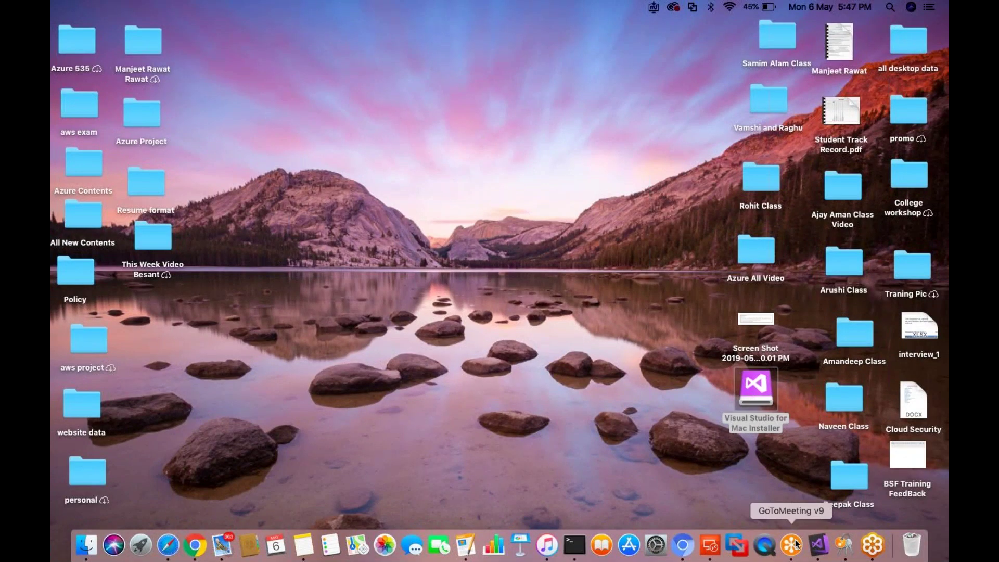
# - Show all GoToMeeting windows on the Mac, then return to the desktop
pyautogui.rightClick(878, 554)
pyautogui.click(862, 486)
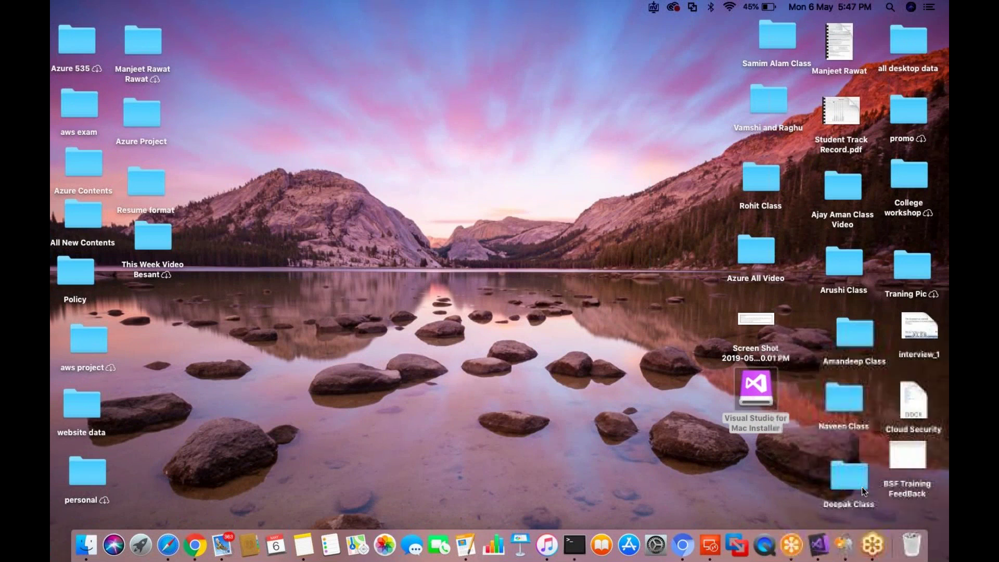
pyautogui.click(482, 436)
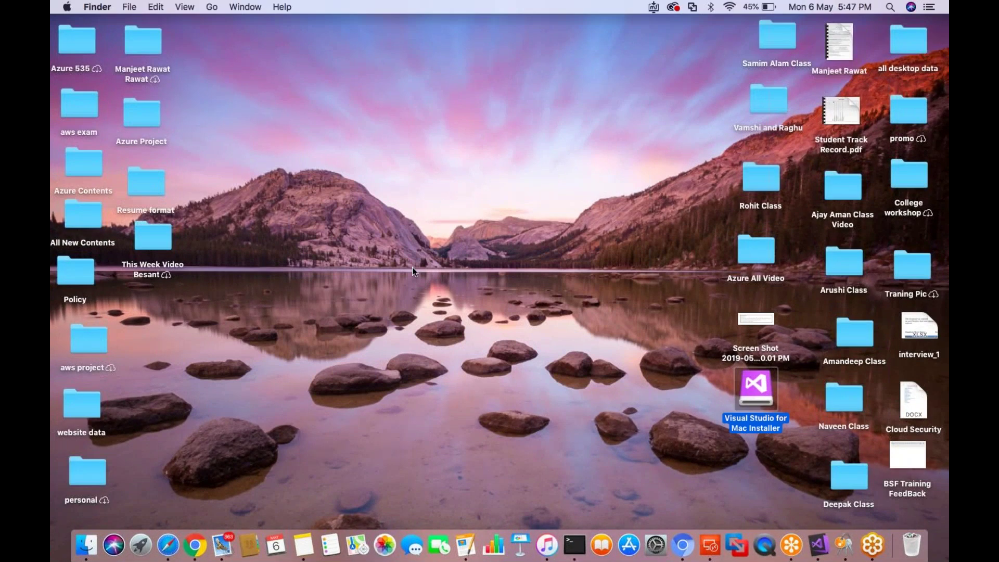